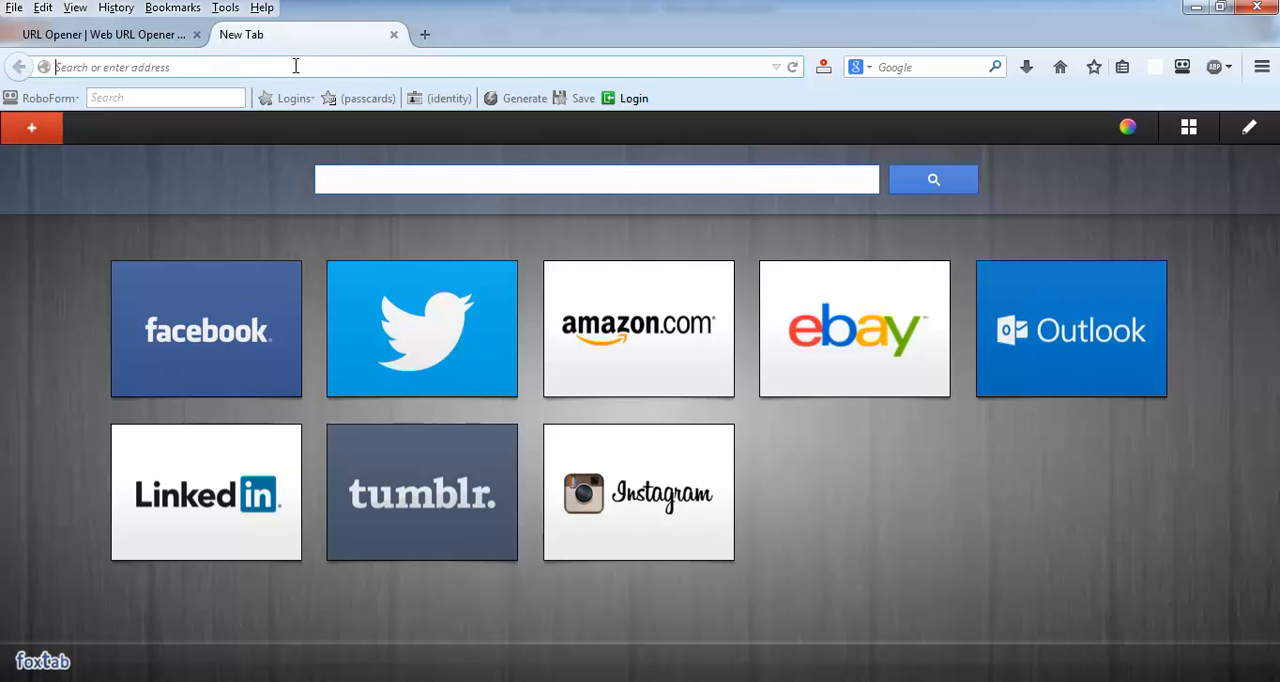
# Step: Open google.com in the new browser tab
pyautogui.write('google.com')
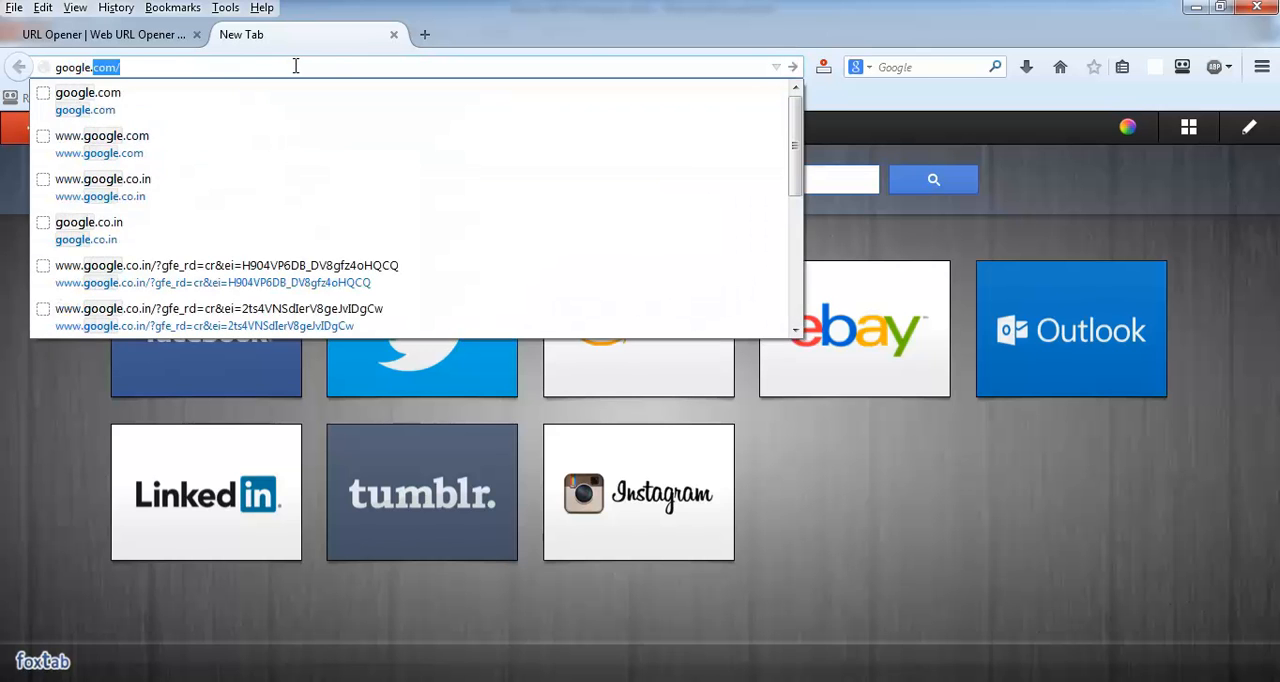
pyautogui.press('Return')
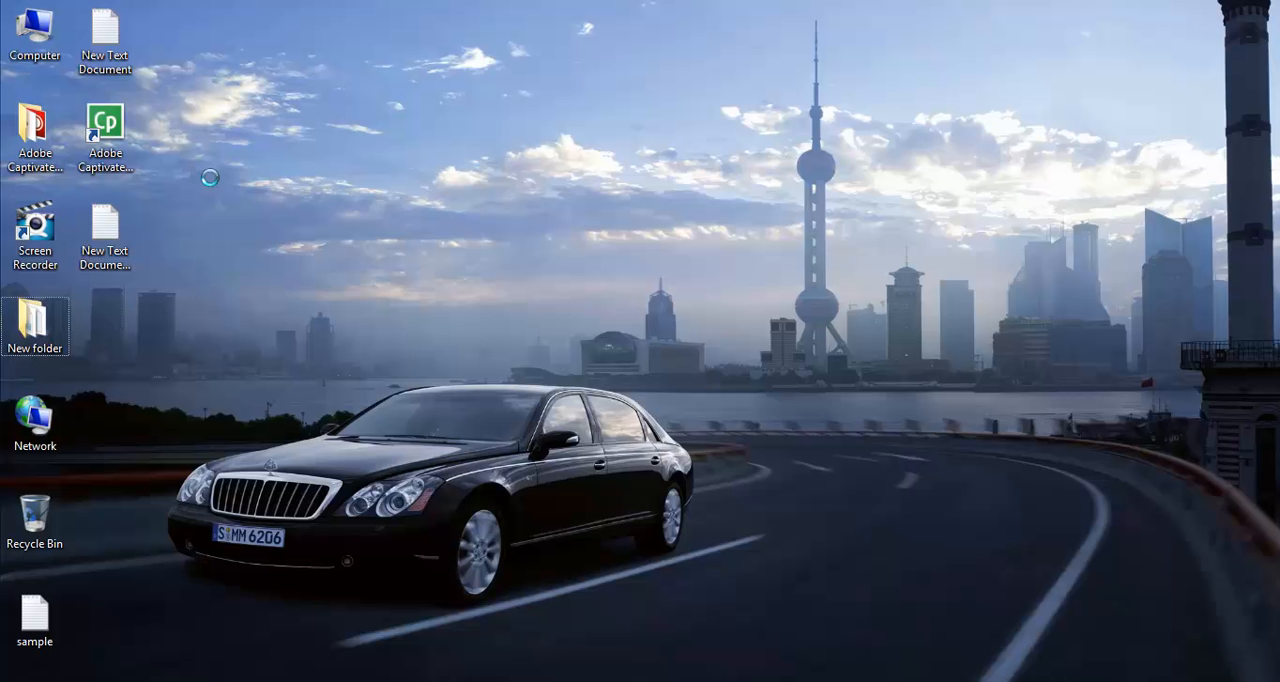
# Step: Create a new text document on the desktop with its default name and open it in Notepad
pyautogui.rightClick(211, 178)
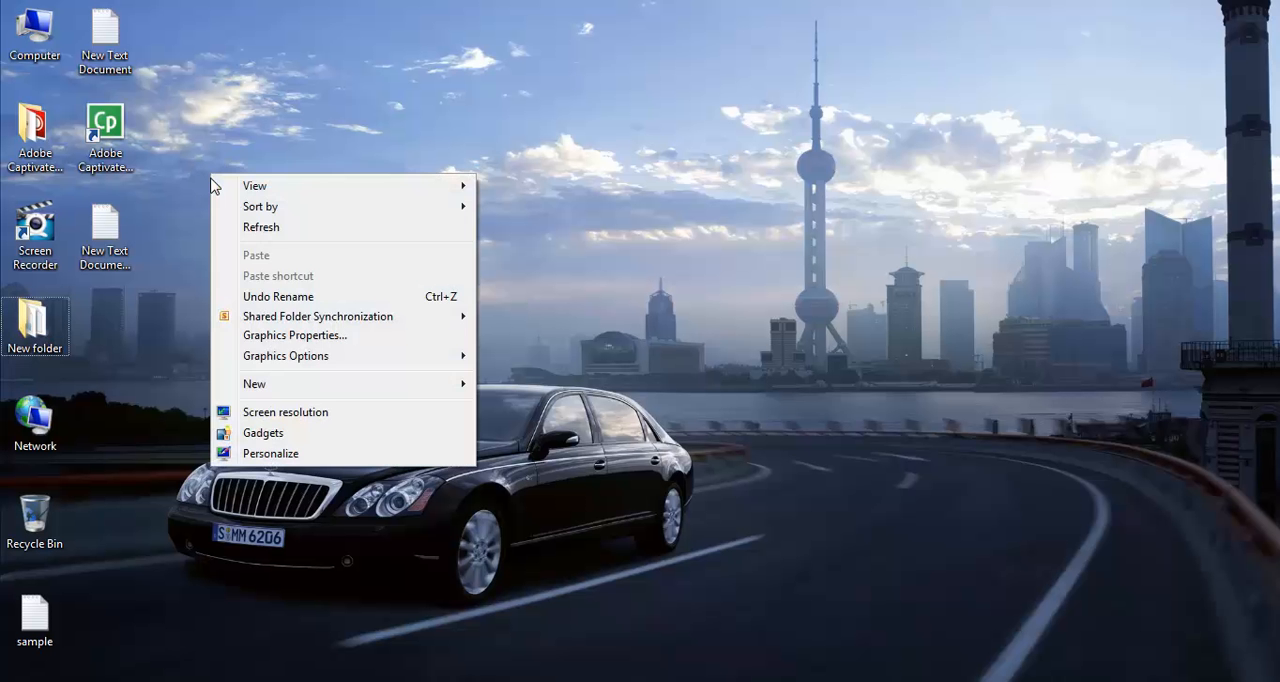
pyautogui.moveTo(343, 383)
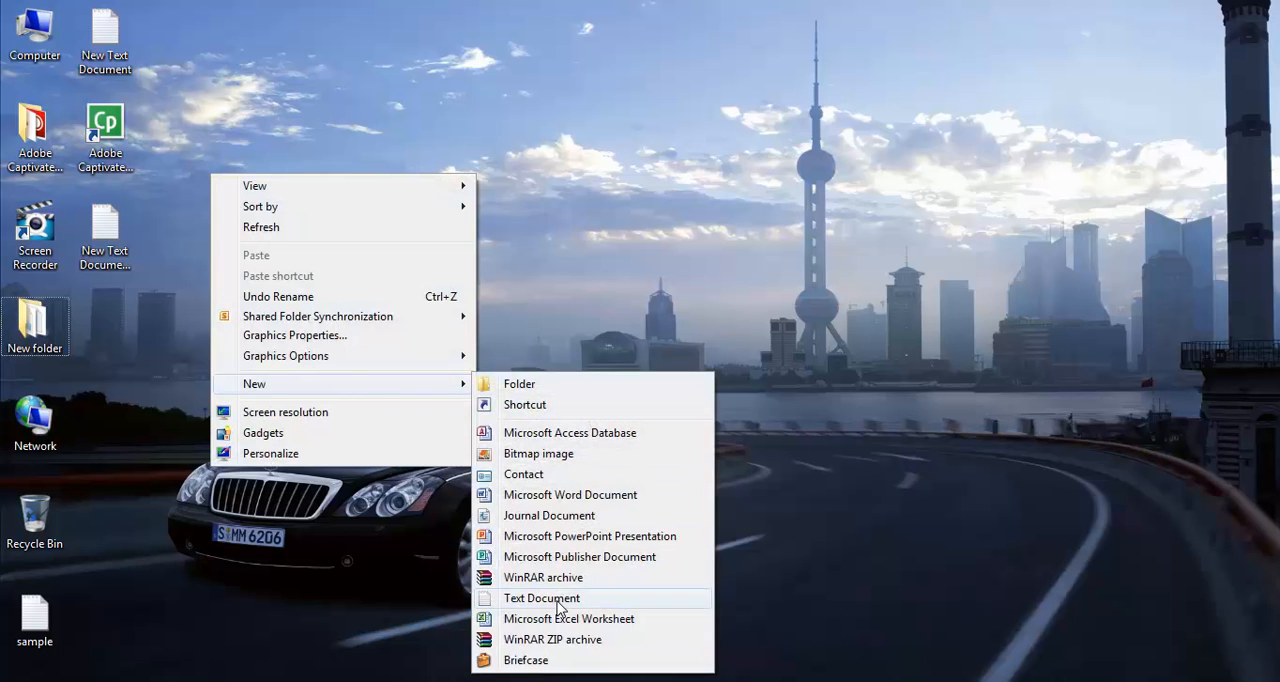
pyautogui.click(559, 601)
pyautogui.click(231, 366)
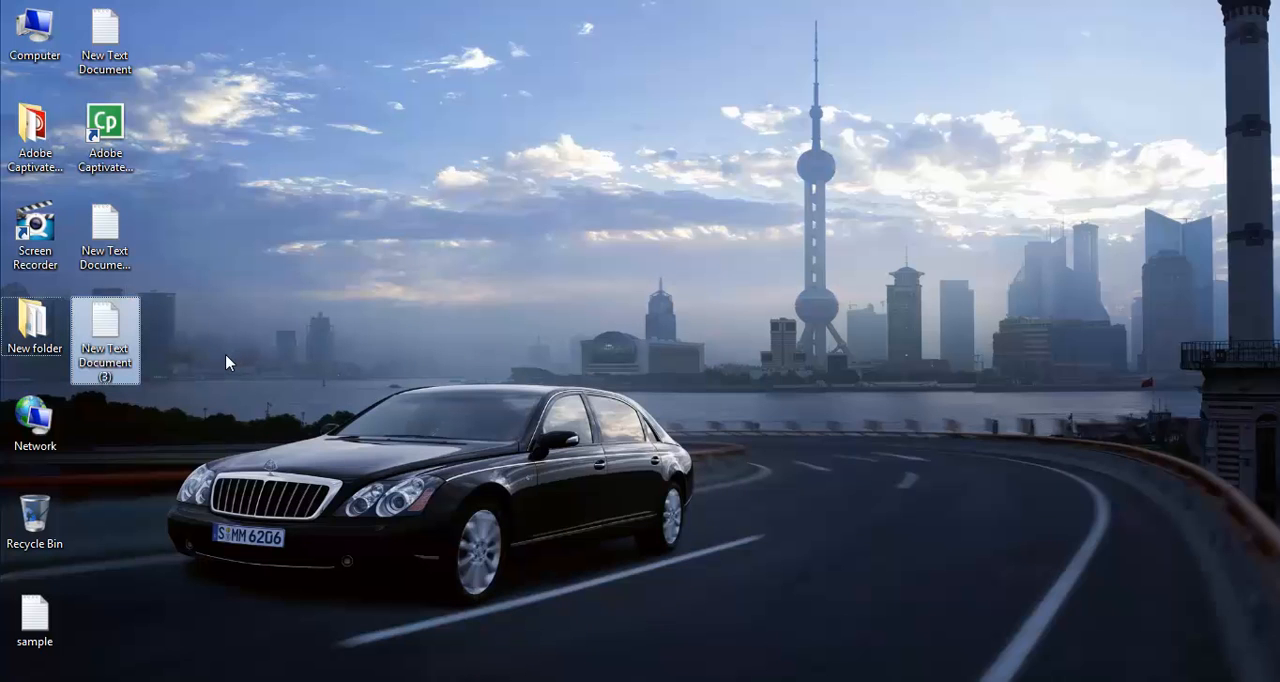
pyautogui.press('Return')
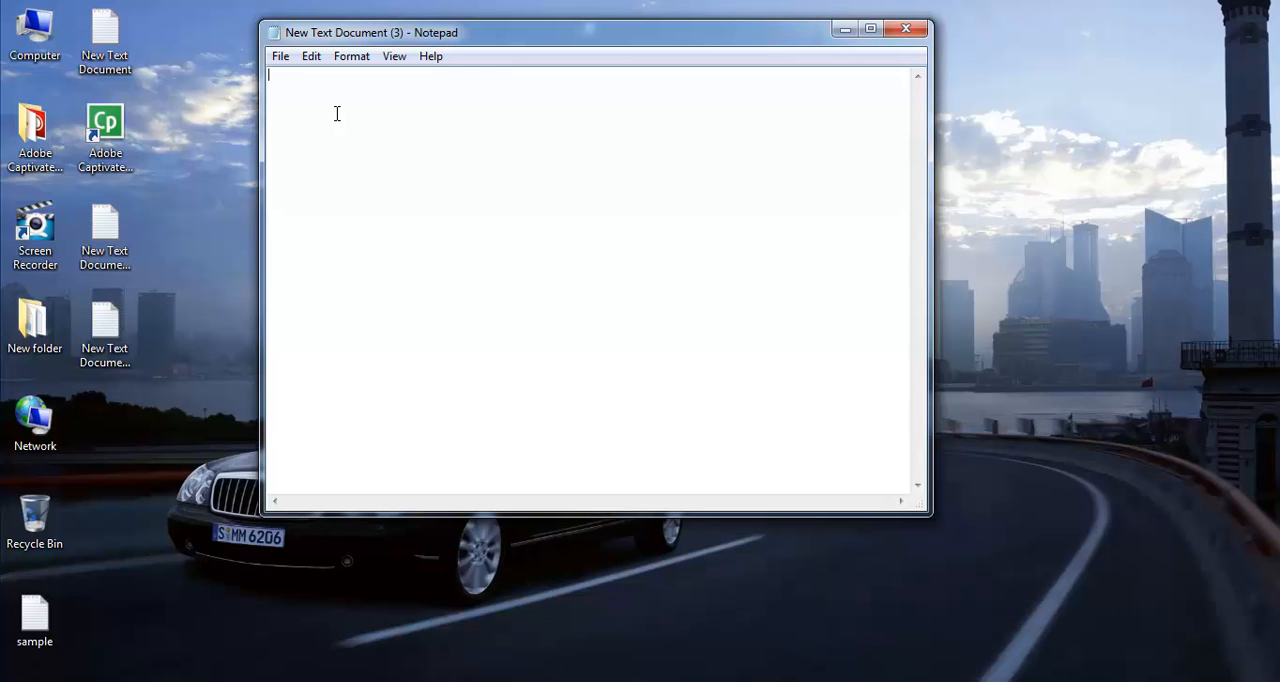
# Step: Write the first two keyword lines, "seo training in mumbai" and "seo training in delhi"
pyautogui.write('seo training in mumbai')
pyautogui.press('Return')
pyautogui.write('seo training in ')
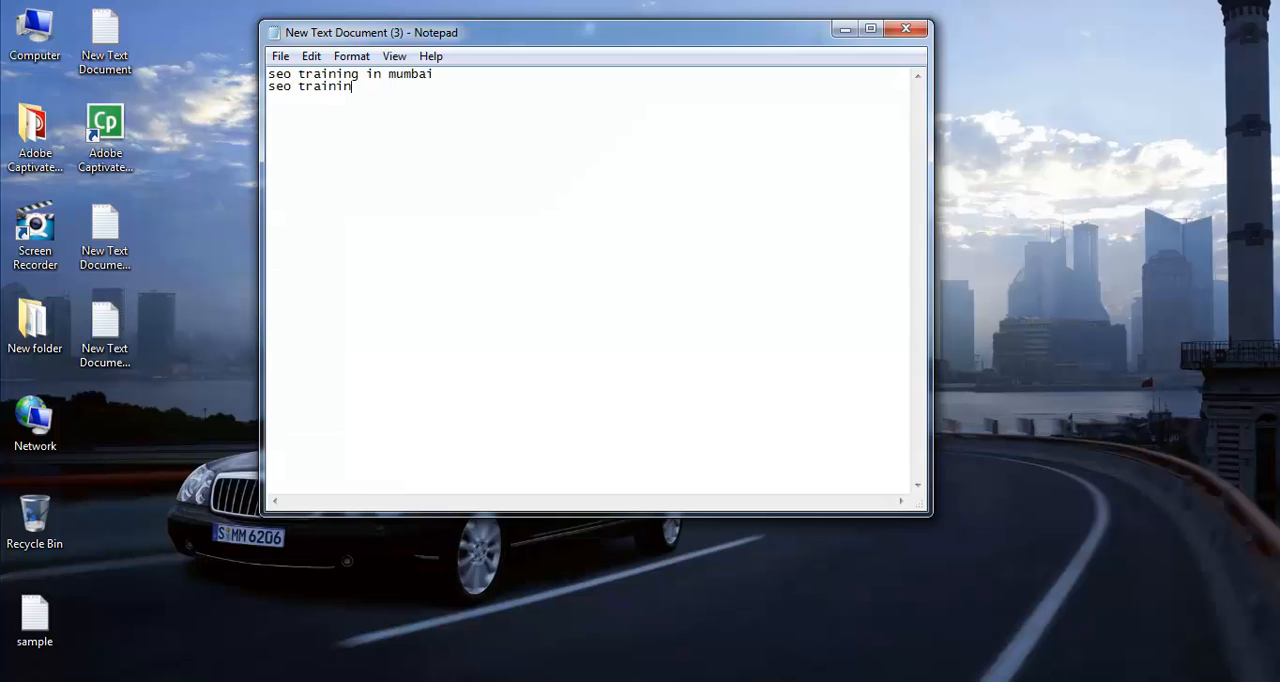
pyautogui.write('deohi')
pyautogui.press('BackSpace')
pyautogui.press('BackSpace')
pyautogui.press('BackSpace')
pyautogui.write('lhi')
pyautogui.press('Return')
# Step: Add the keyword lines "seo training in india" and "online seo training" below the Delhi keyword
pyautogui.write('seo training in ')
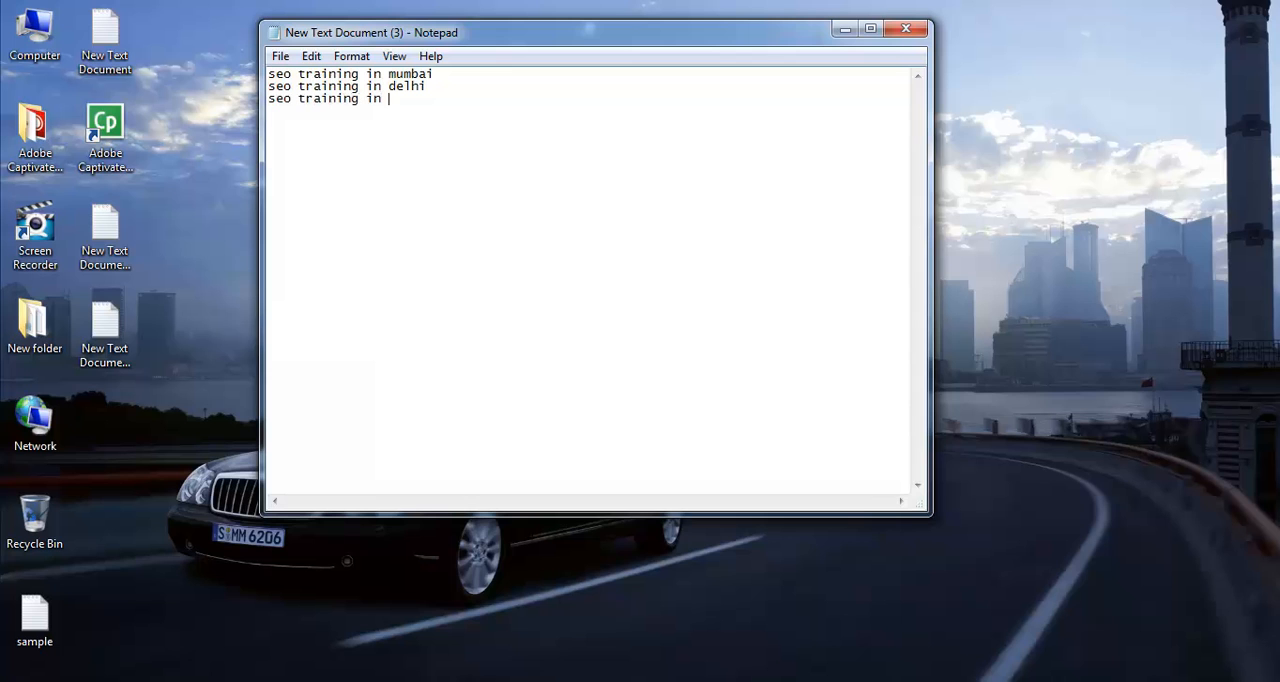
pyautogui.write('india')
pyautogui.press('Return')
pyautogui.write('online t')
pyautogui.press('BackSpace')
pyautogui.write('seo trai')
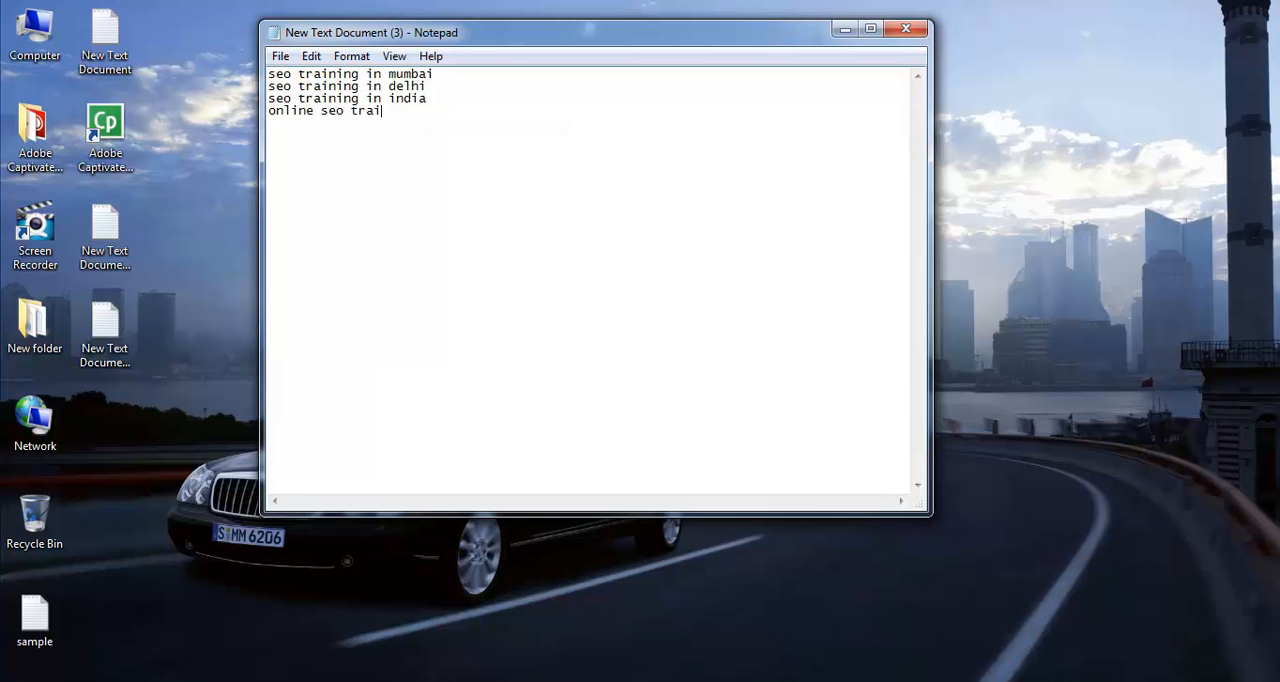
pyautogui.write('ning sa')
# Step: Add the keyword "search engine optimization training" on the next line of the list
pyautogui.press('BackSpace')
pyautogui.press('BackSpace')
pyautogui.write('sear')
pyautogui.write('cxh')
pyautogui.press('BackSpace')
pyautogui.press('BackSpace')
pyautogui.press('BackSpace')
pyautogui.write('h engine')
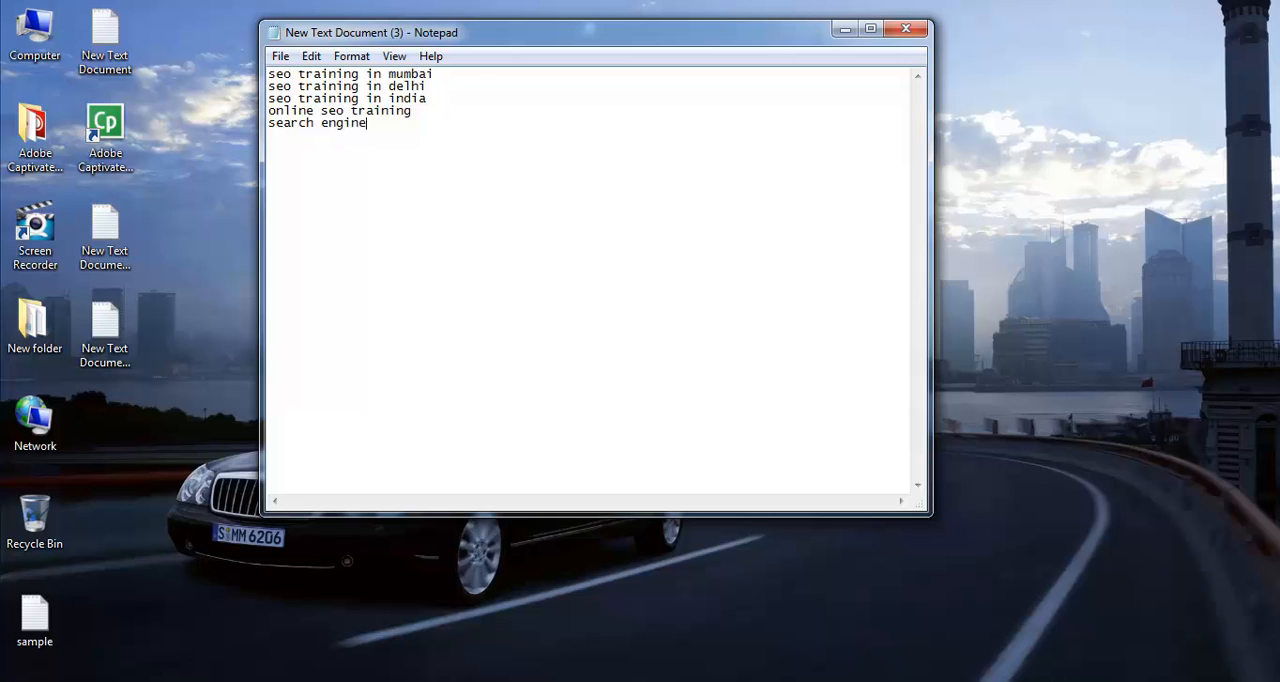
pyautogui.write(' optimization training')
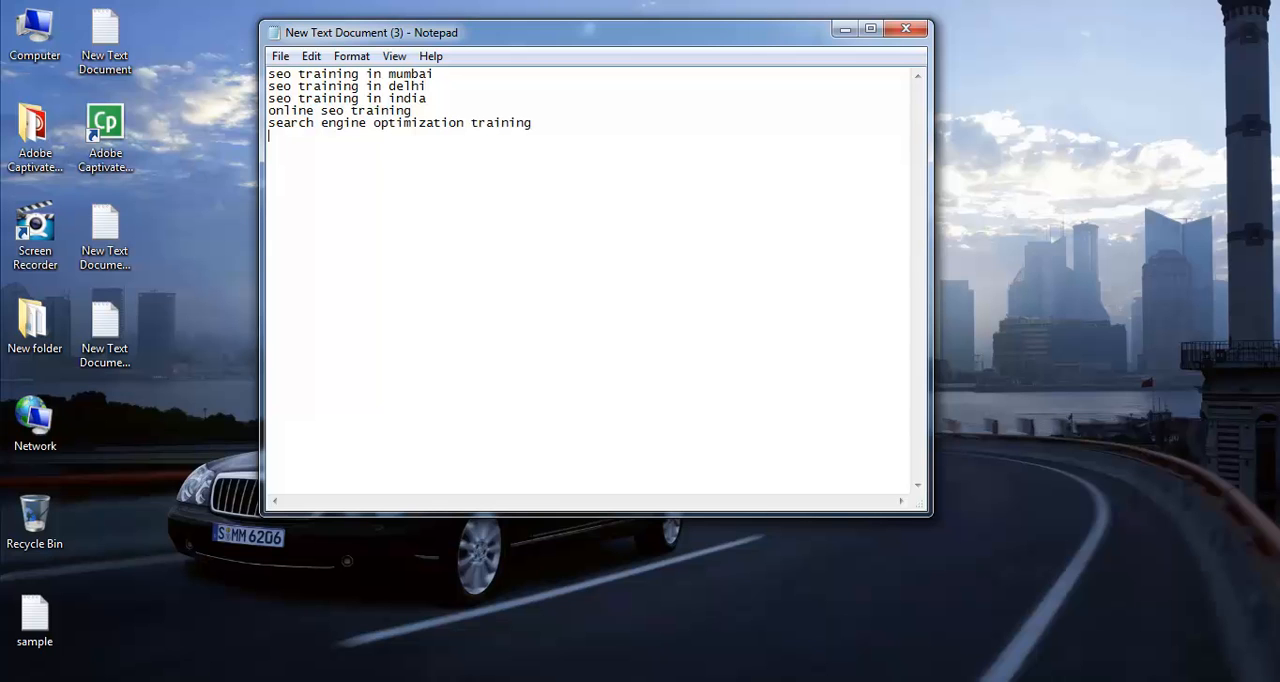
# Step: Add "seo training through skype" as the last keyword in the list
pyautogui.press('Return')
pyautogui.write('seo training through skype')
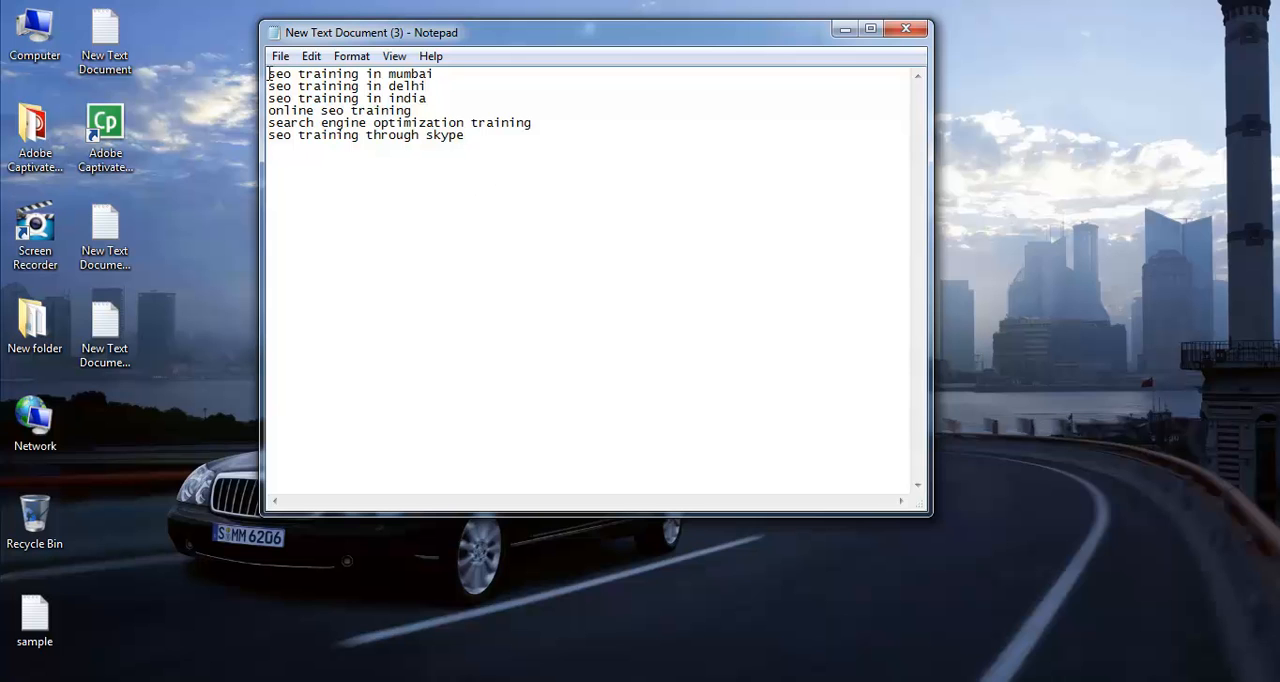
pyautogui.moveTo(476, 136); pyautogui.dragTo(268, 75)
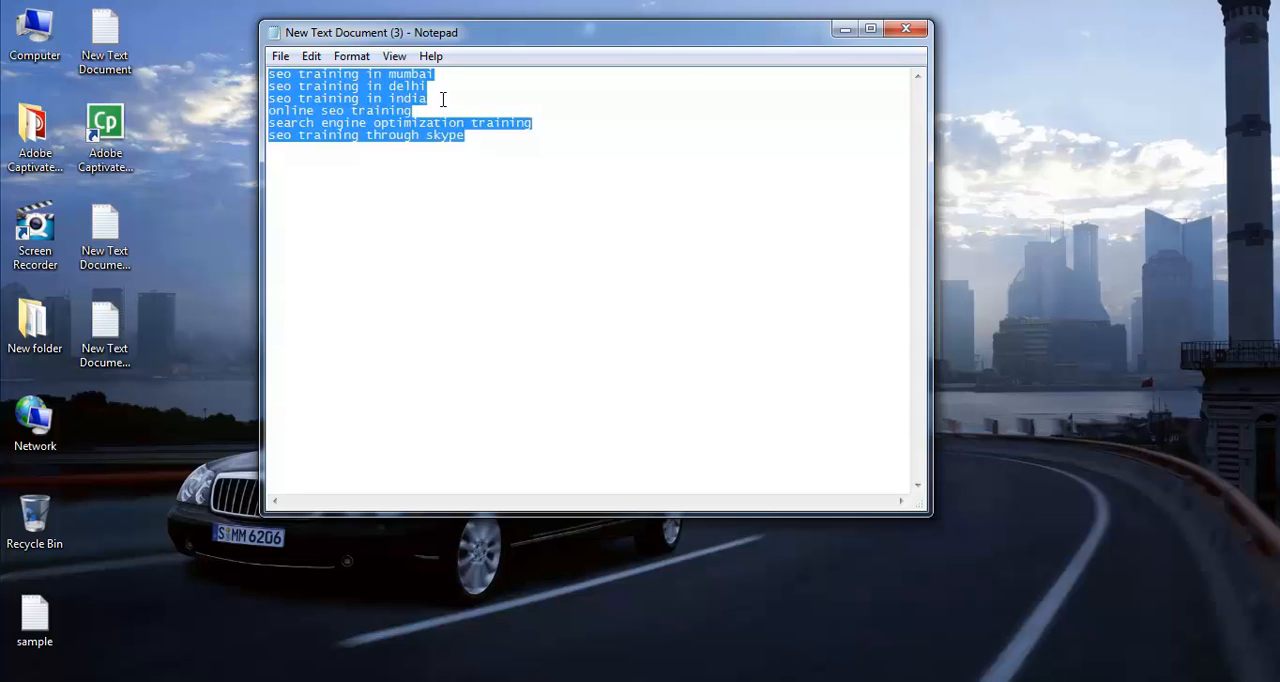
pyautogui.click(443, 99)
pyautogui.moveTo(451, 74); pyautogui.dragTo(262, 73)
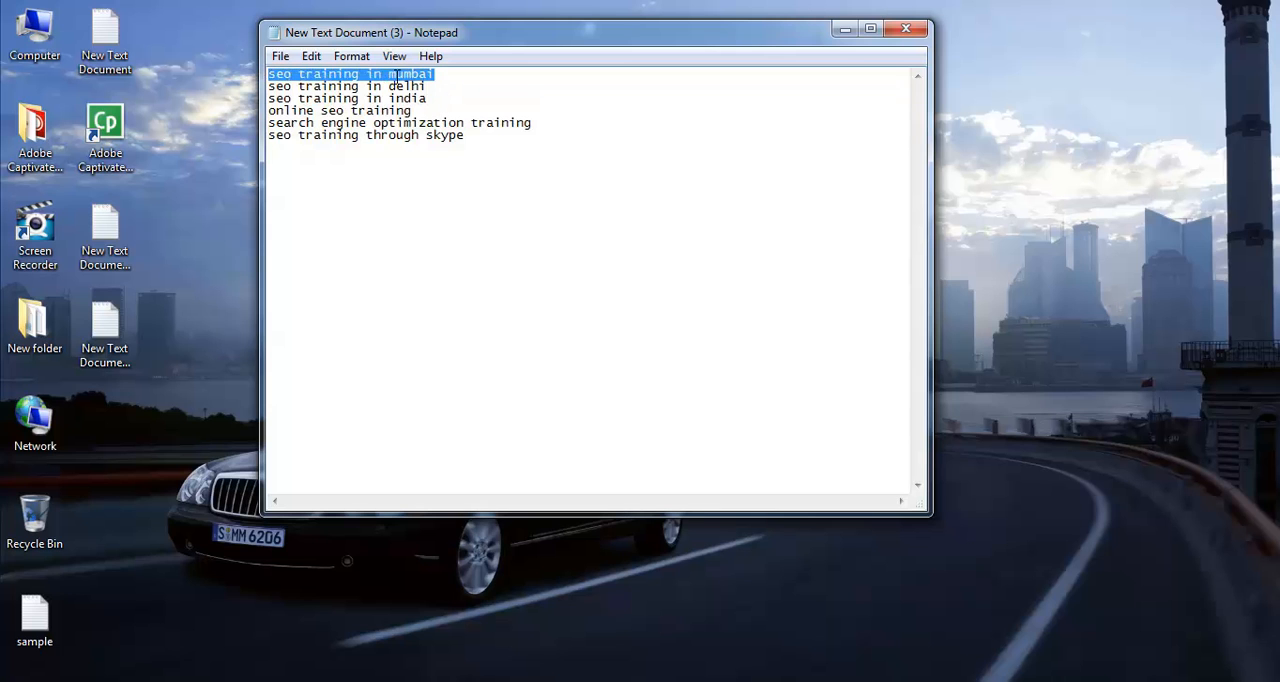
pyautogui.click(455, 74)
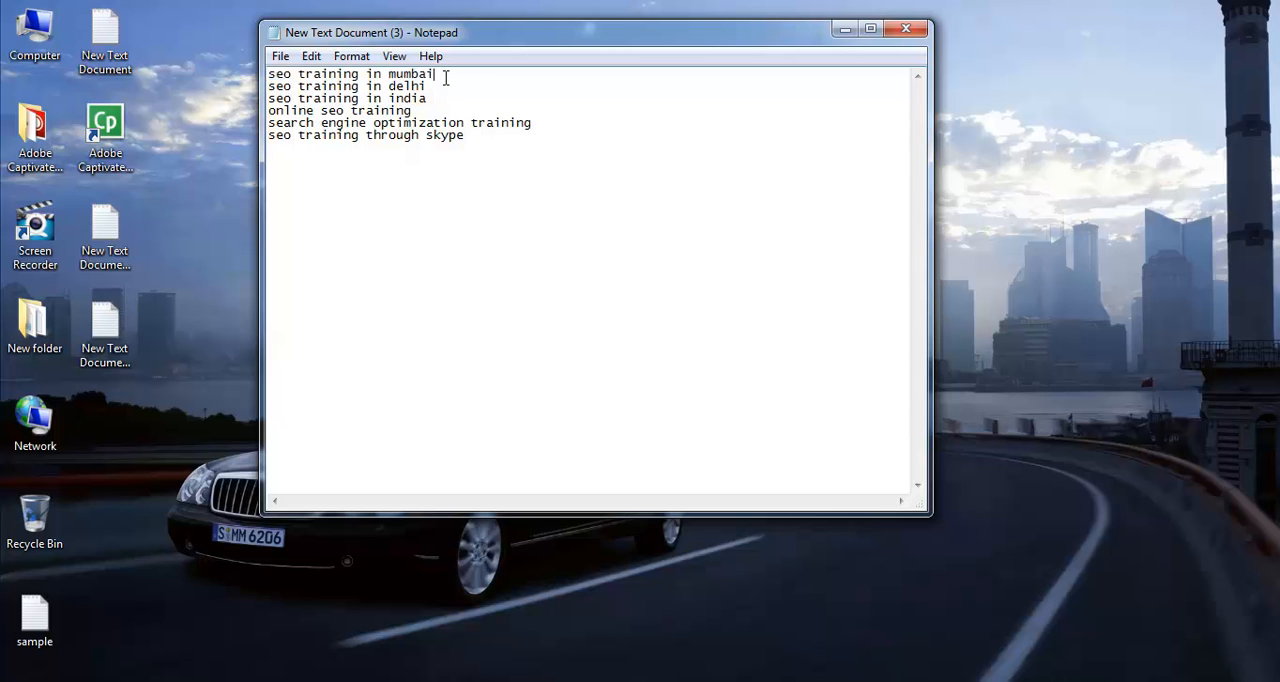
pyautogui.moveTo(444, 77); pyautogui.dragTo(262, 74)
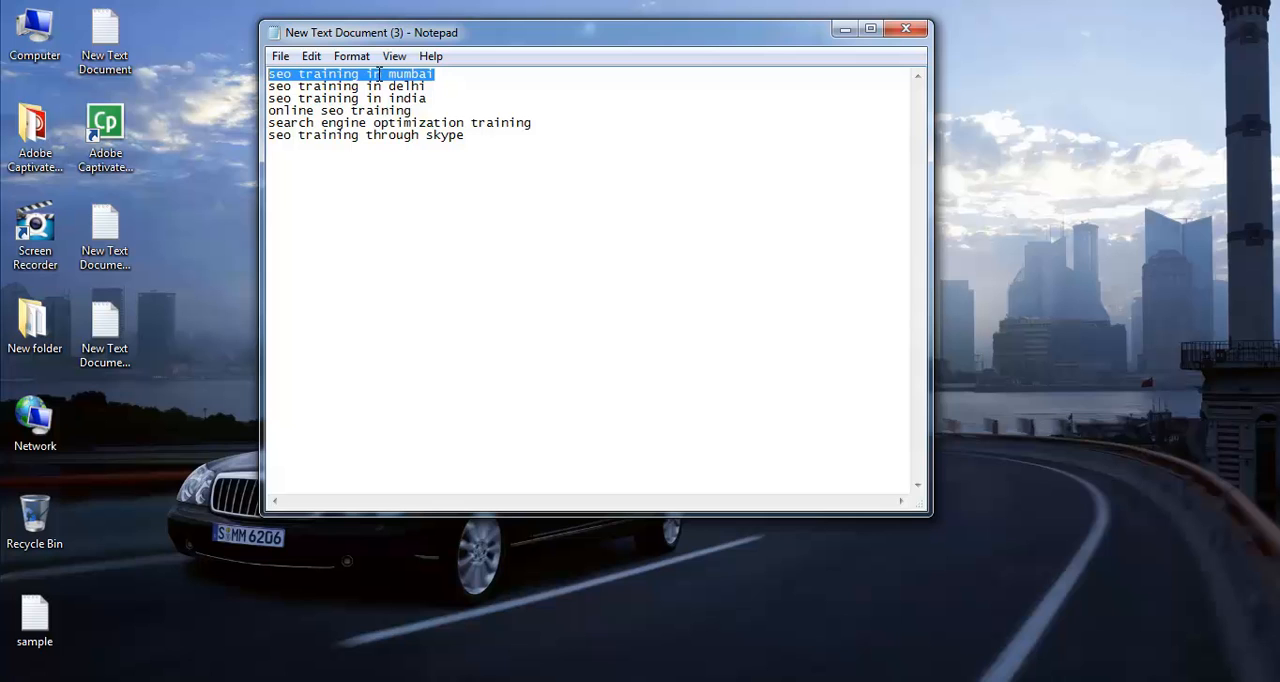
pyautogui.click(447, 176)
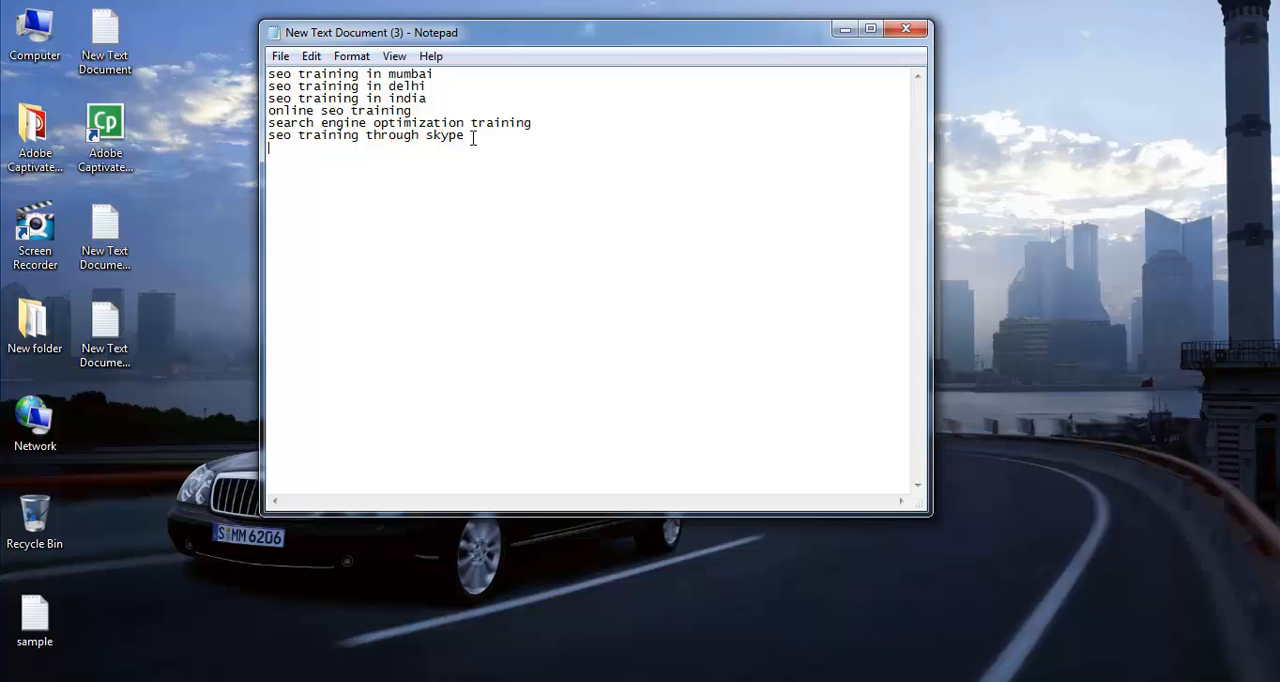
# Step: Switch to Firefox, search Google for "keyword planner" and open the Google AdWords: Keyword Planner result
pyautogui.moveTo(199, 680)
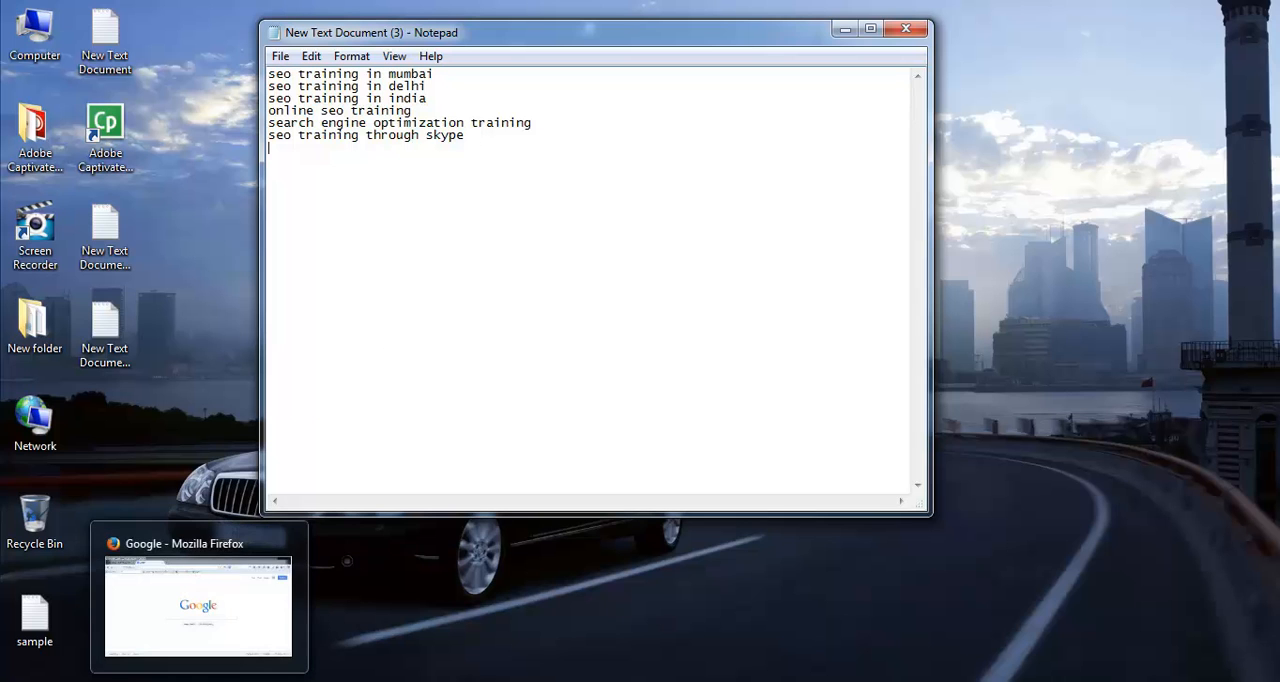
pyautogui.click(198, 605)
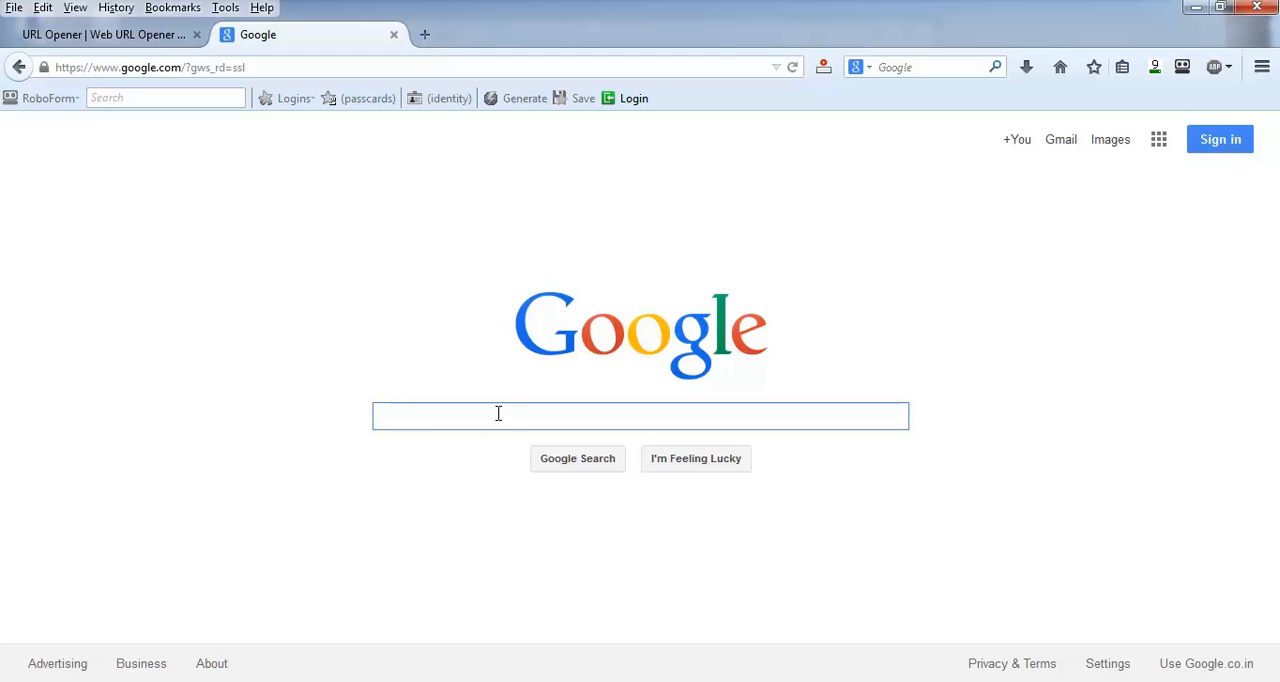
pyautogui.write('keywor')
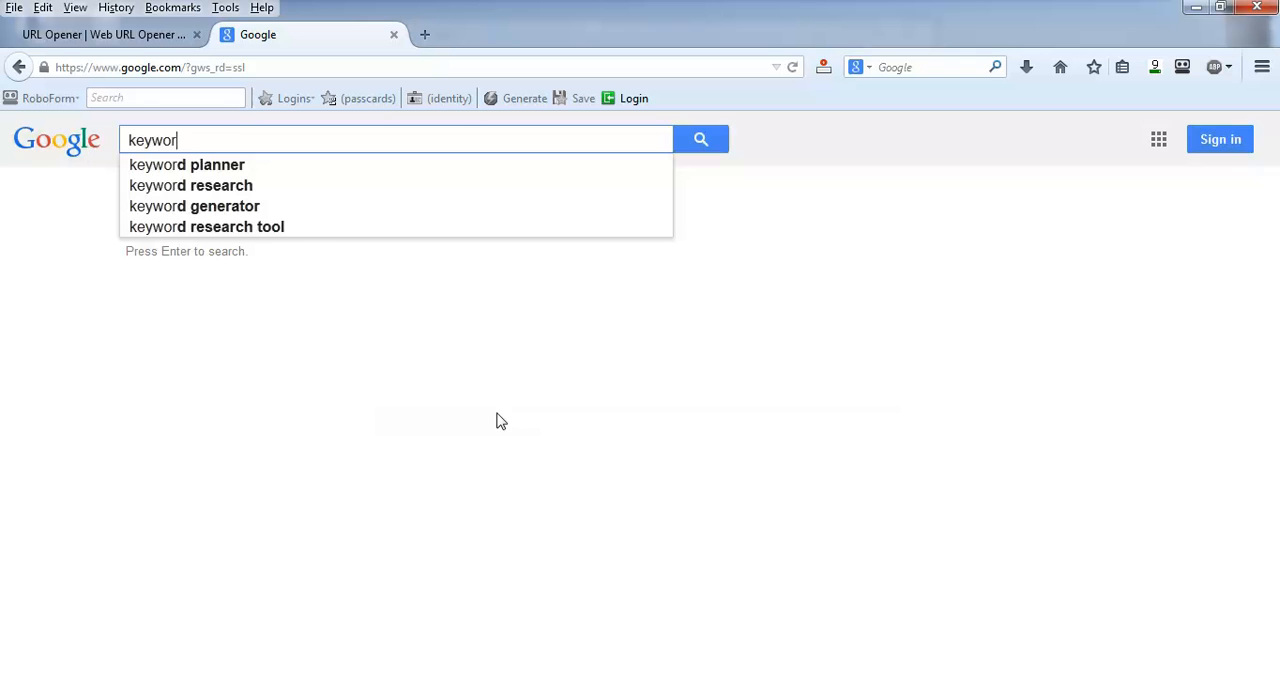
pyautogui.write('d pl')
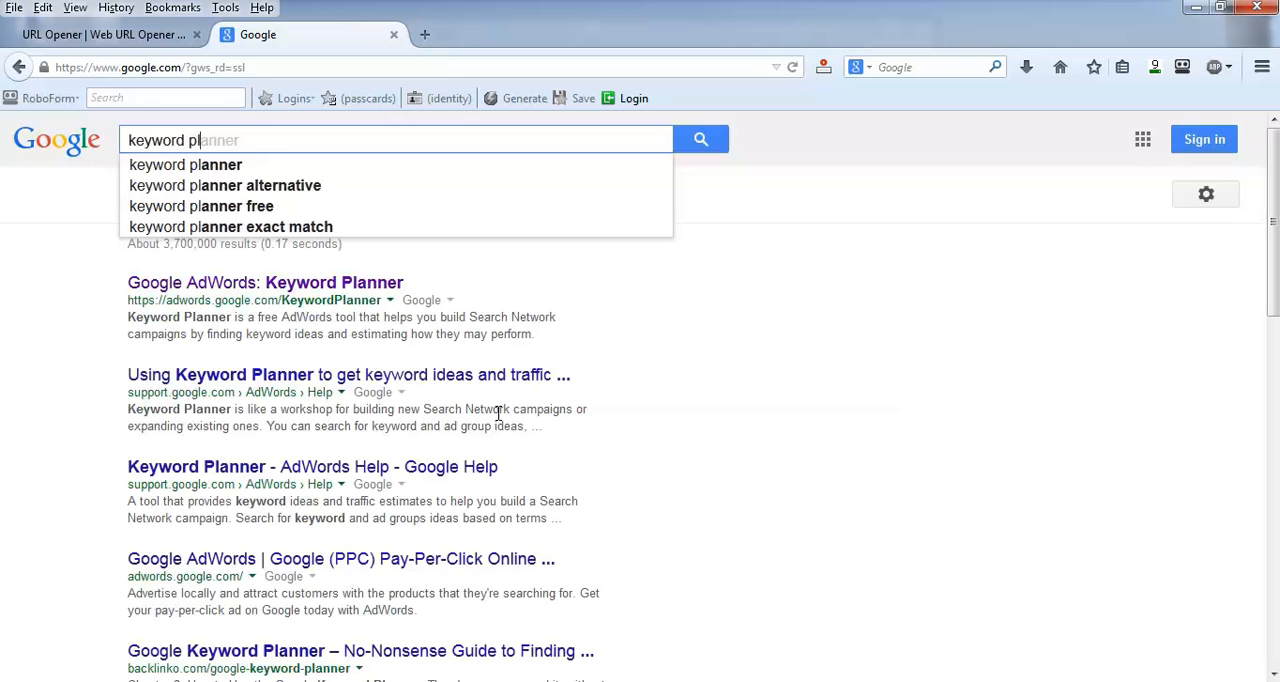
pyautogui.click(209, 170)
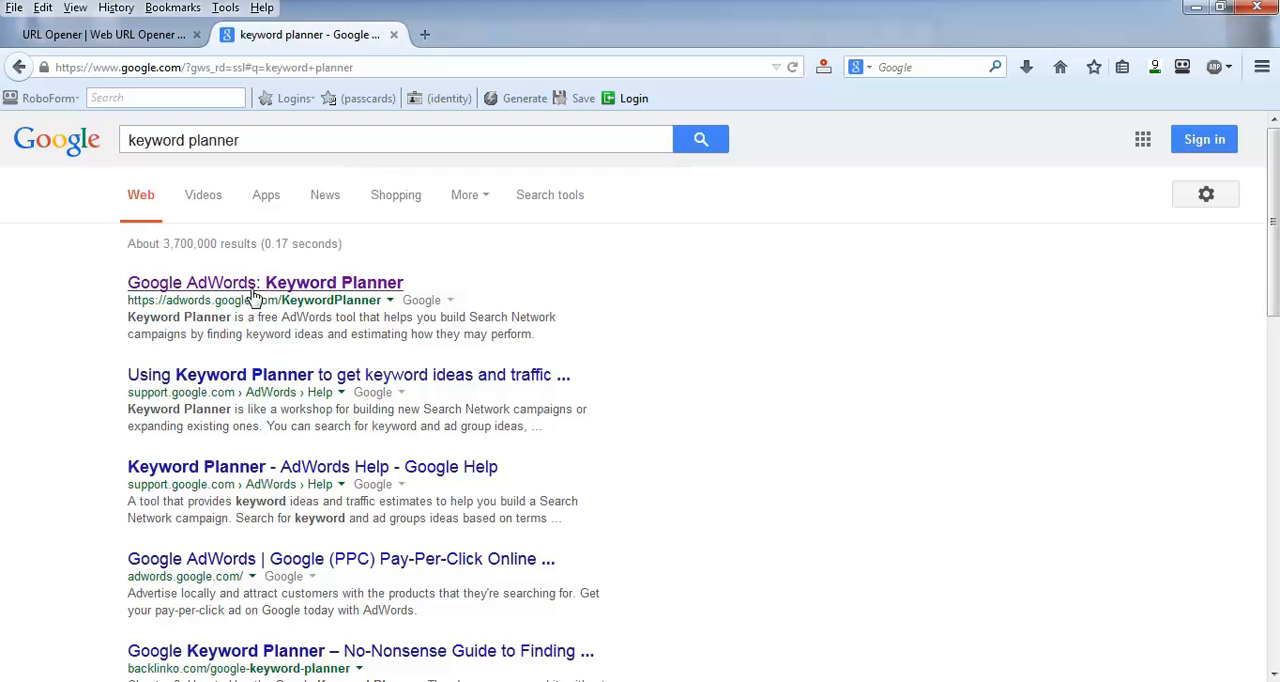
pyautogui.click(313, 289)
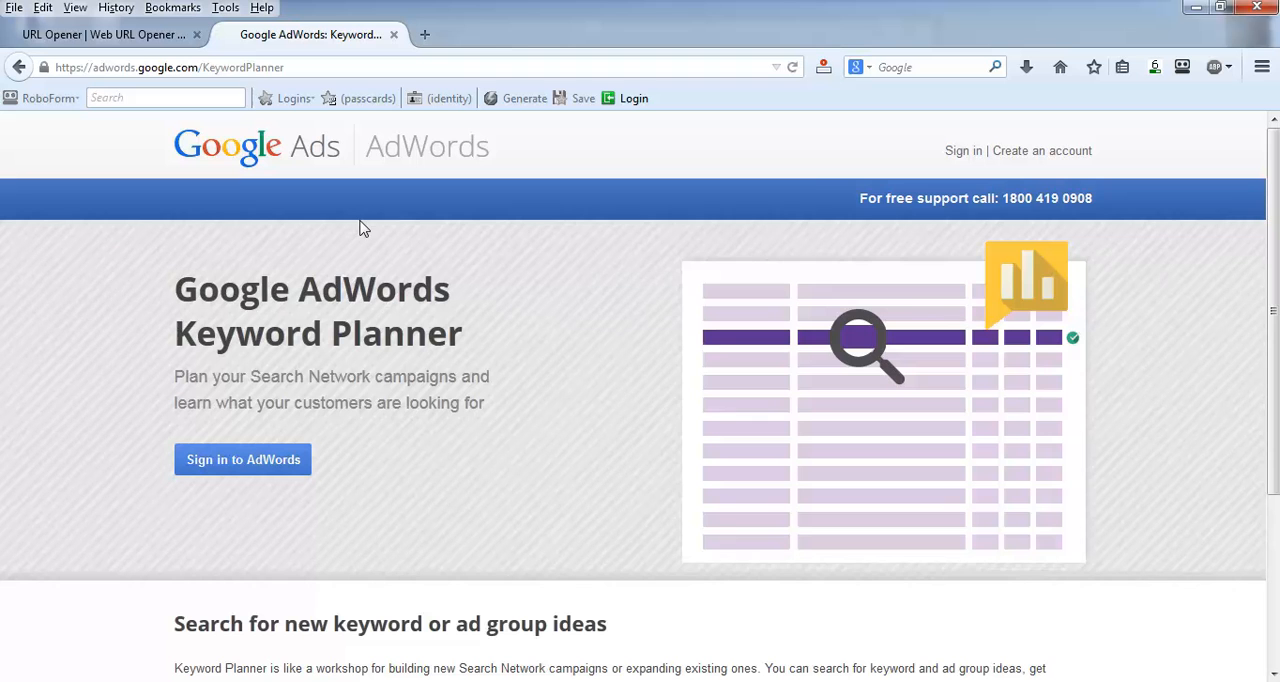
# Step: Sign in to AdWords with the second listed Google account, entering the account password
pyautogui.click(966, 153)
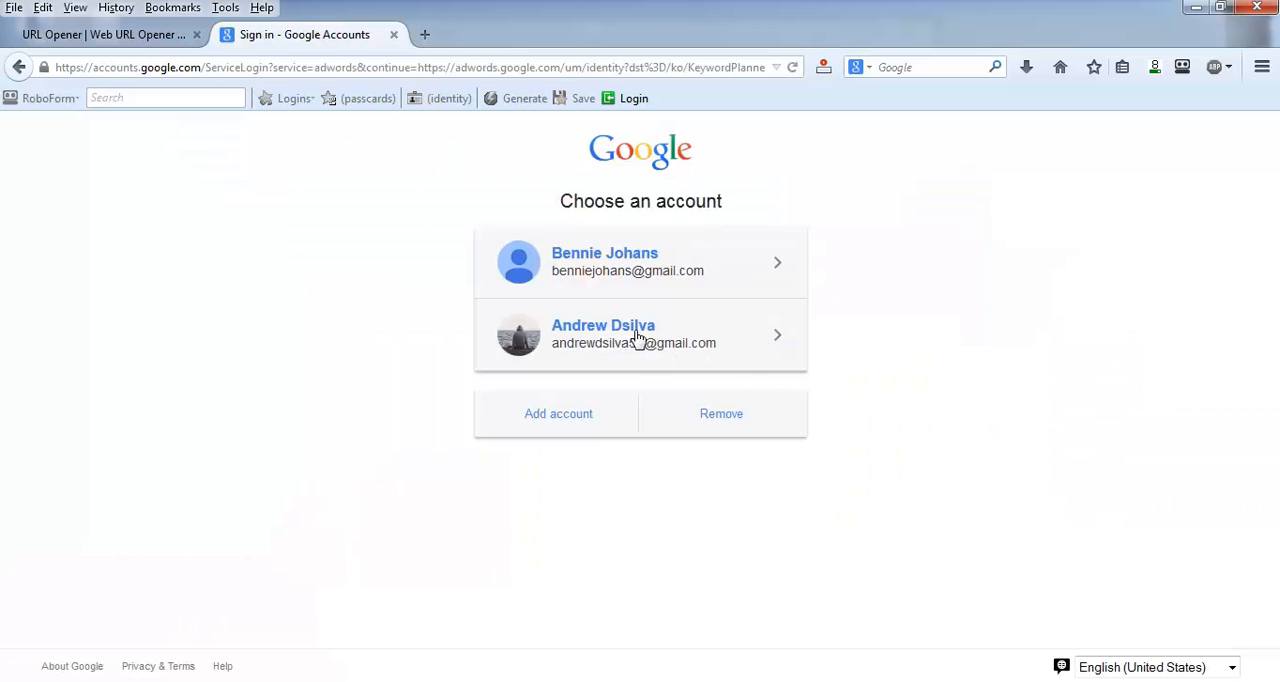
pyautogui.click(594, 331)
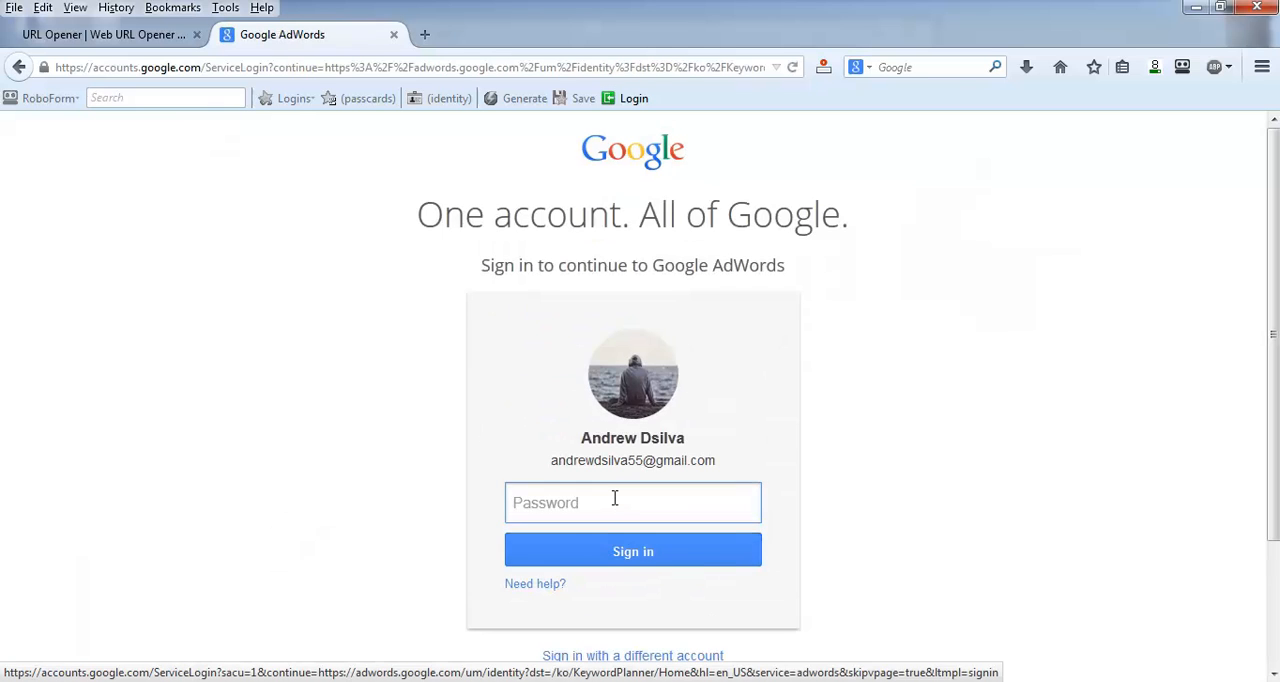
pyautogui.write('***********')
pyautogui.press('Return')
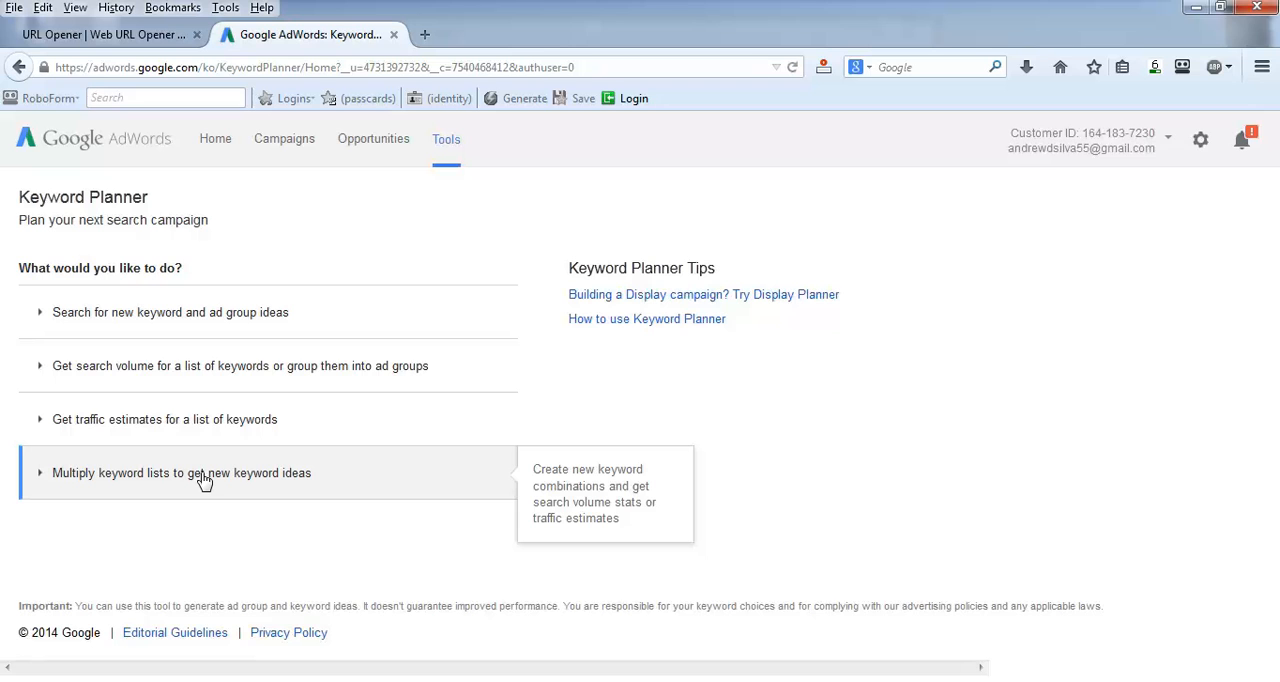
# Step: Expand the search for new keyword and ad group ideas and copy all six Notepad keywords into Your product or service
pyautogui.click(217, 328)
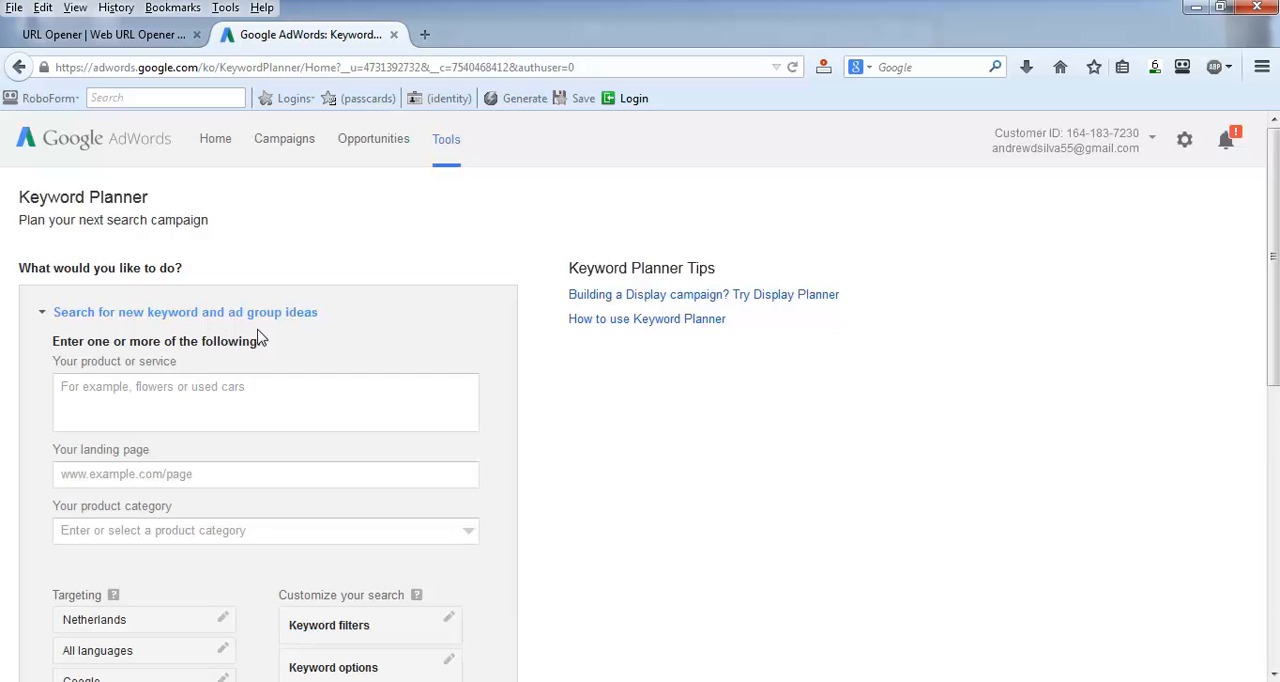
pyautogui.scroll(-2, 337, 358)
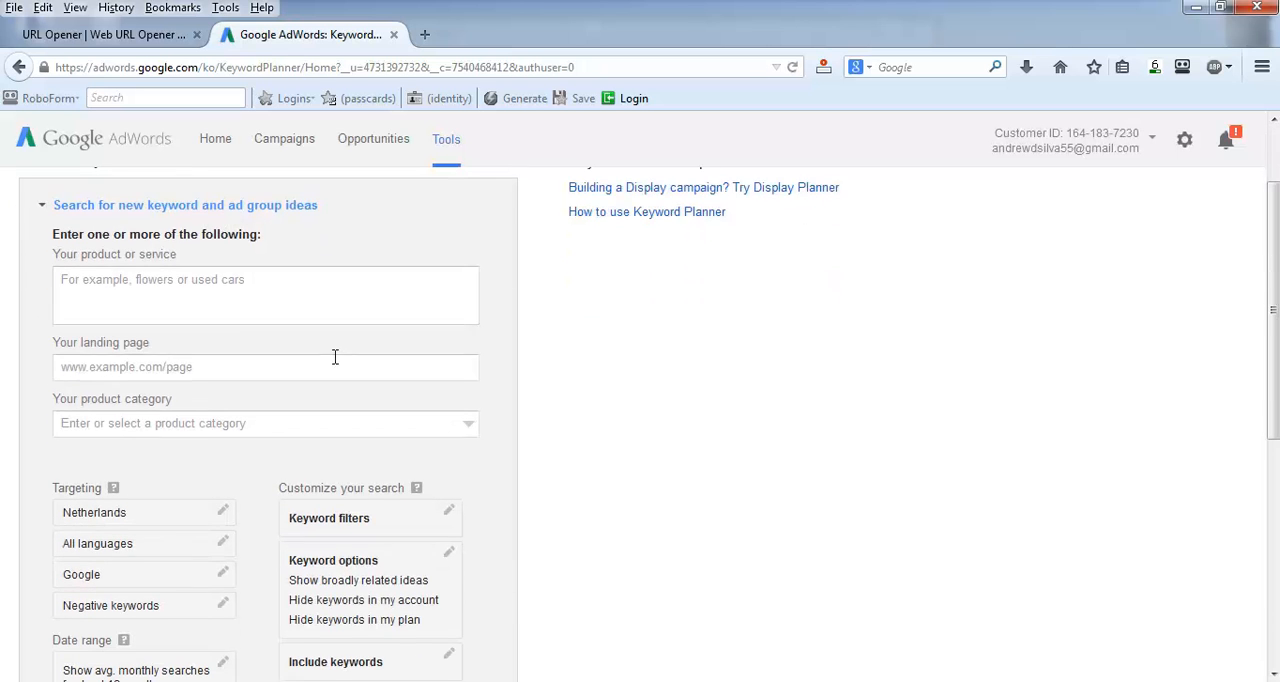
pyautogui.click(239, 290)
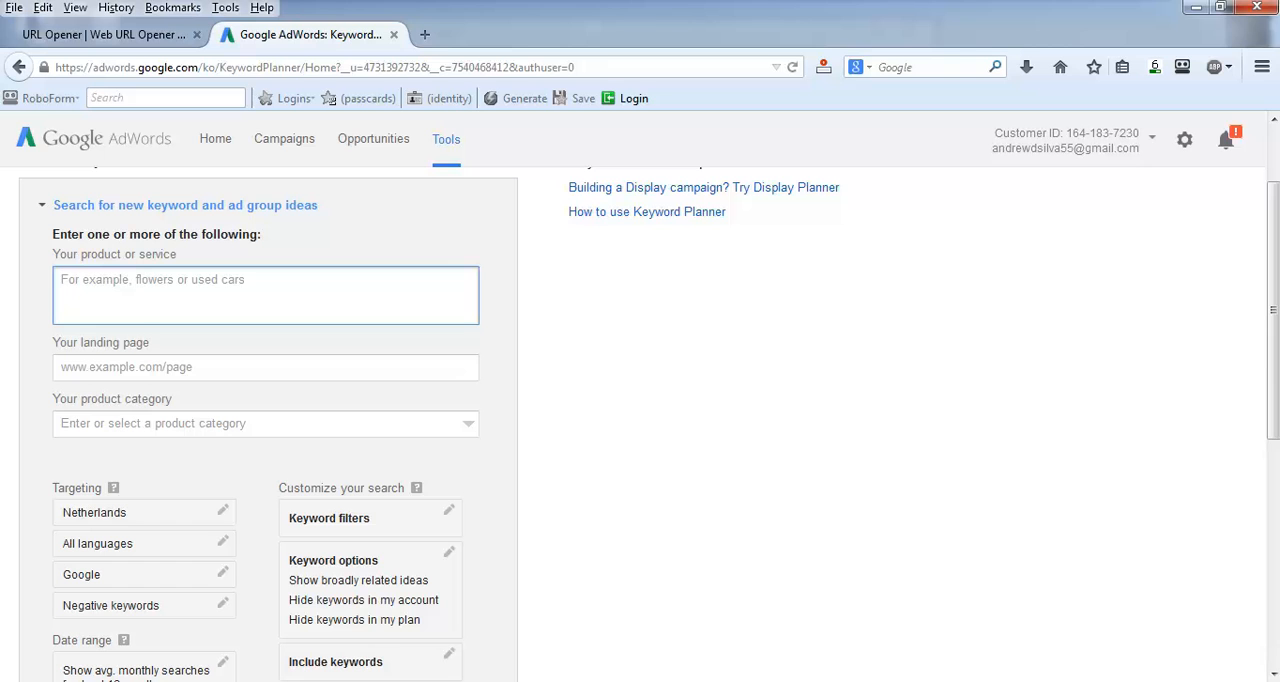
pyautogui.hotkey('alt', 'Tab')
pyautogui.moveTo(466, 135); pyautogui.dragTo(254, 72)
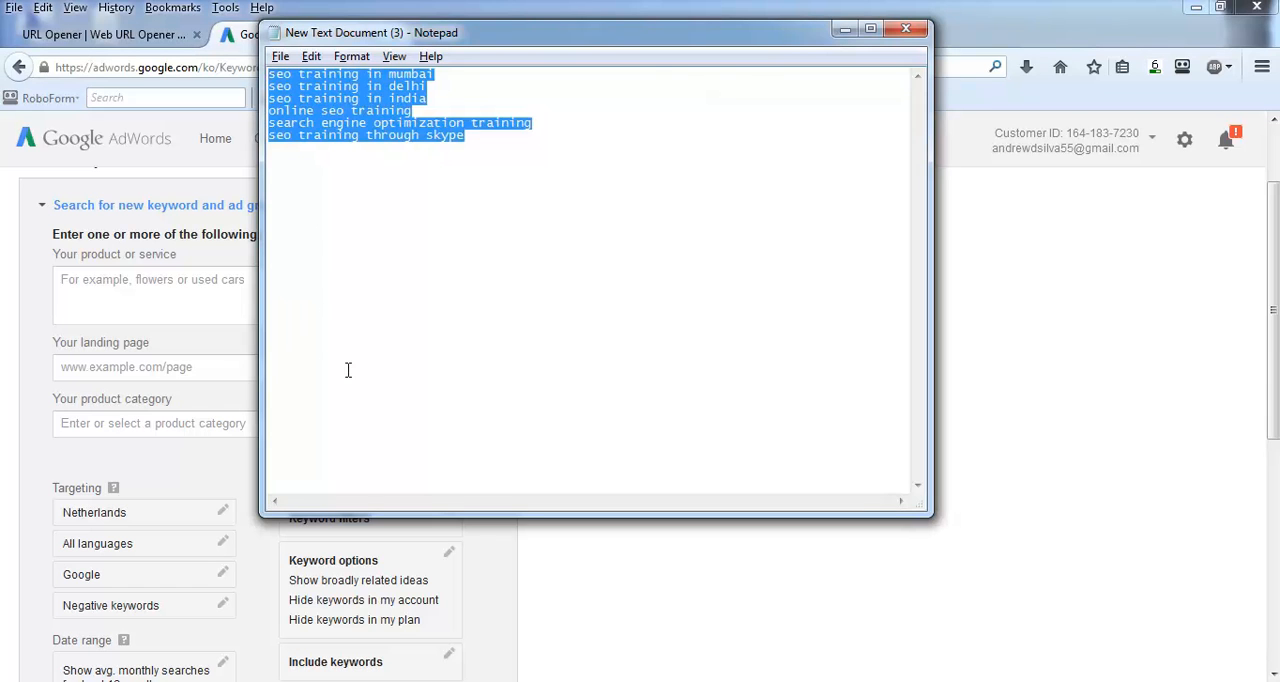
pyautogui.click(166, 300)
pyautogui.hotkey('ctrl', 'v')
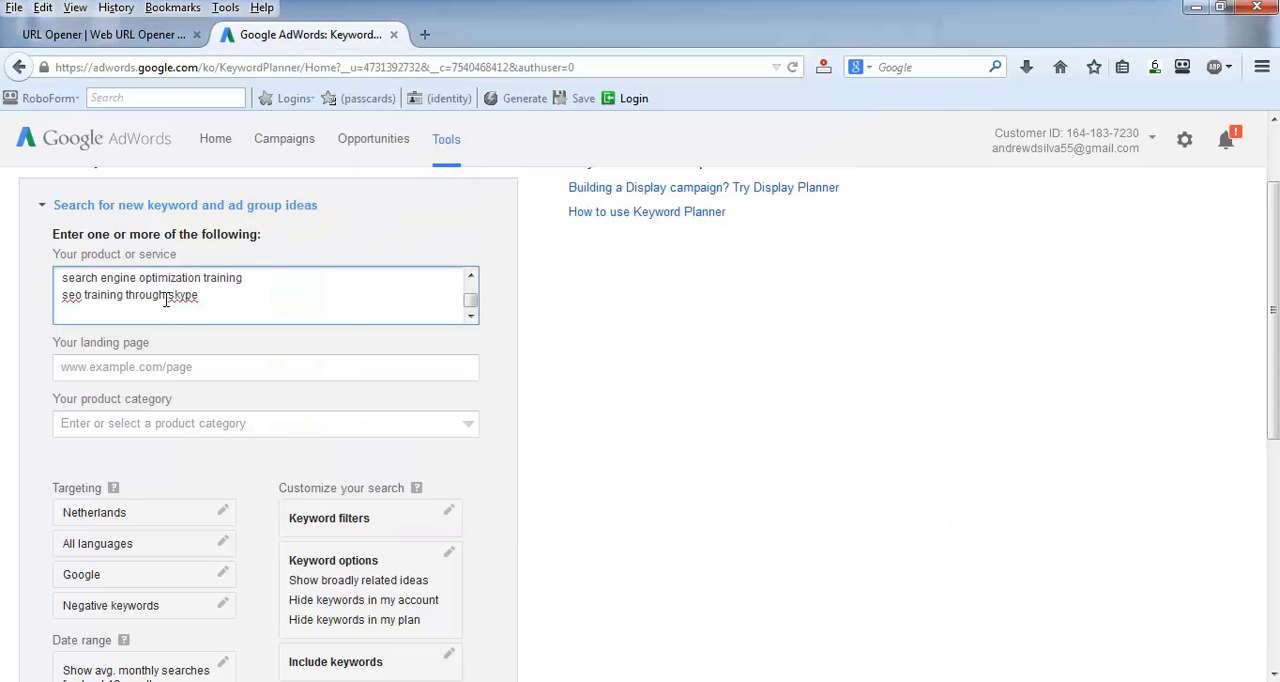
pyautogui.moveTo(471, 298); pyautogui.dragTo(471, 291)
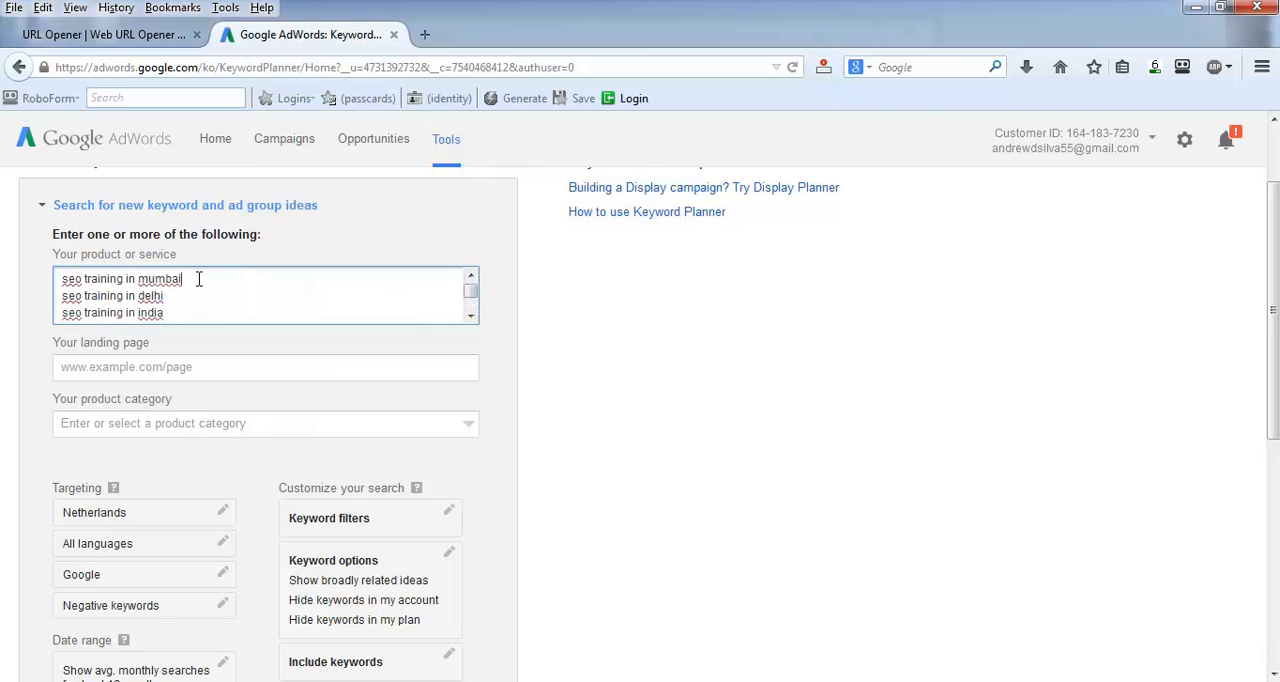
pyautogui.click(473, 317)
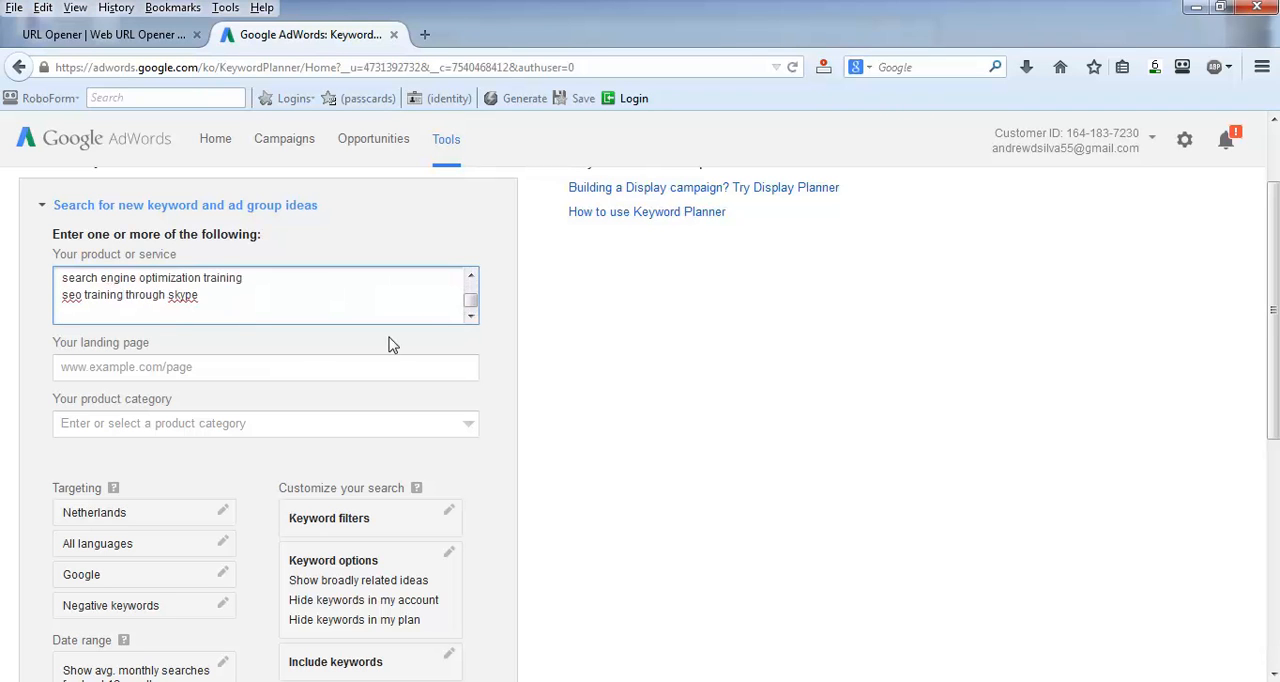
pyautogui.click(239, 370)
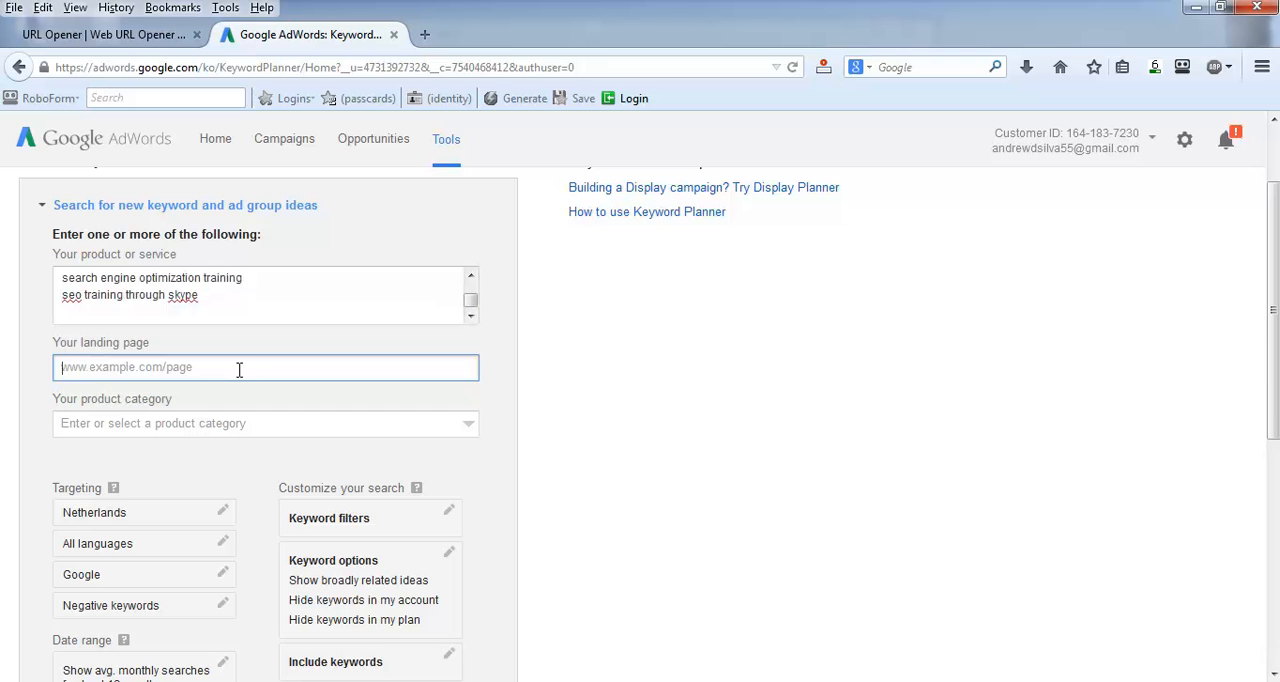
pyautogui.click(230, 308)
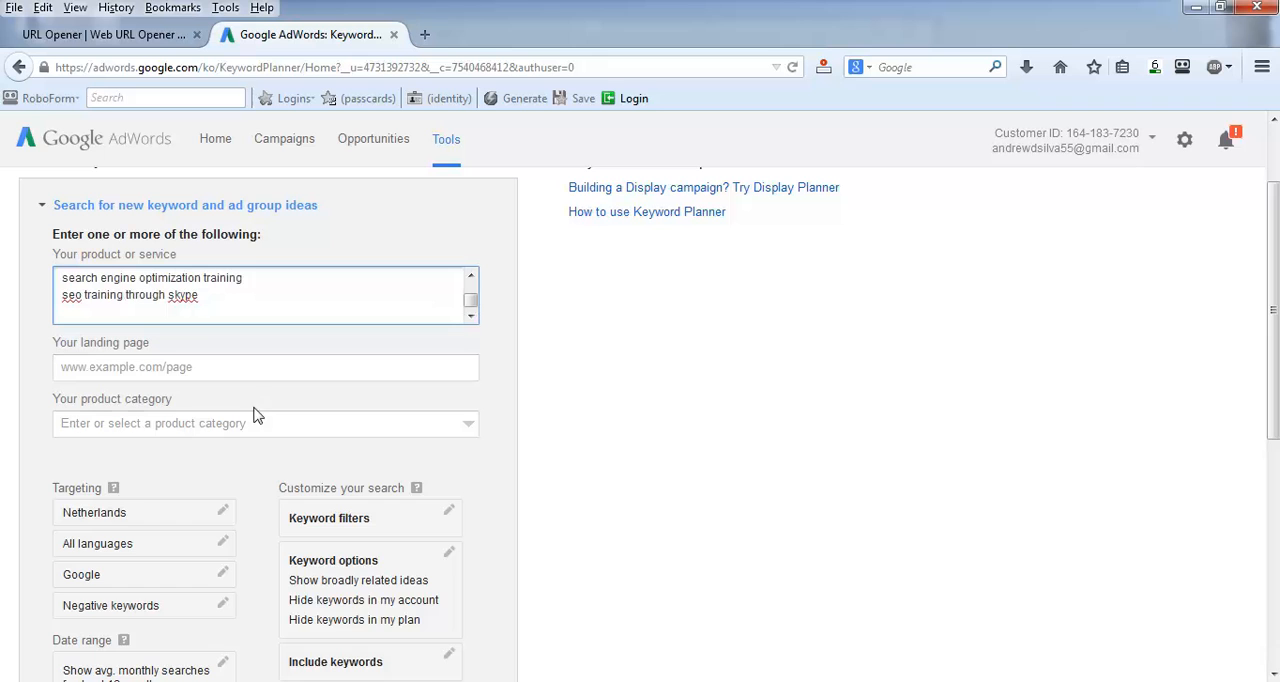
pyautogui.click(247, 427)
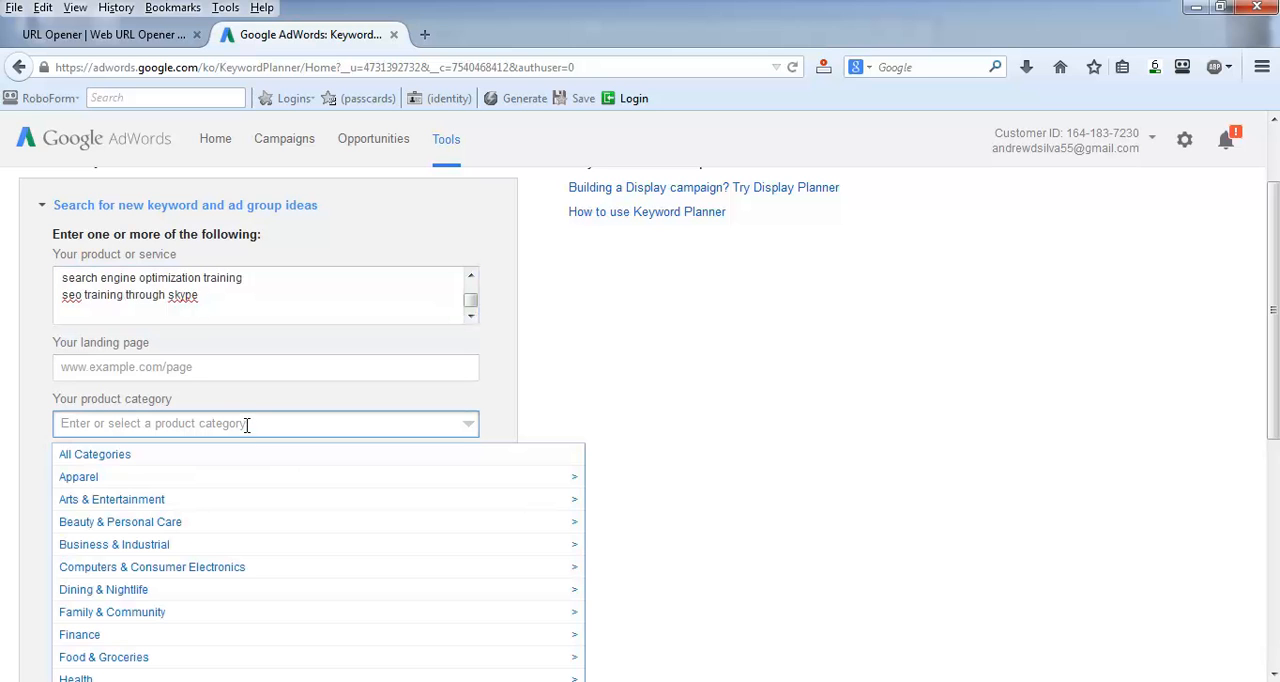
pyautogui.click(33, 427)
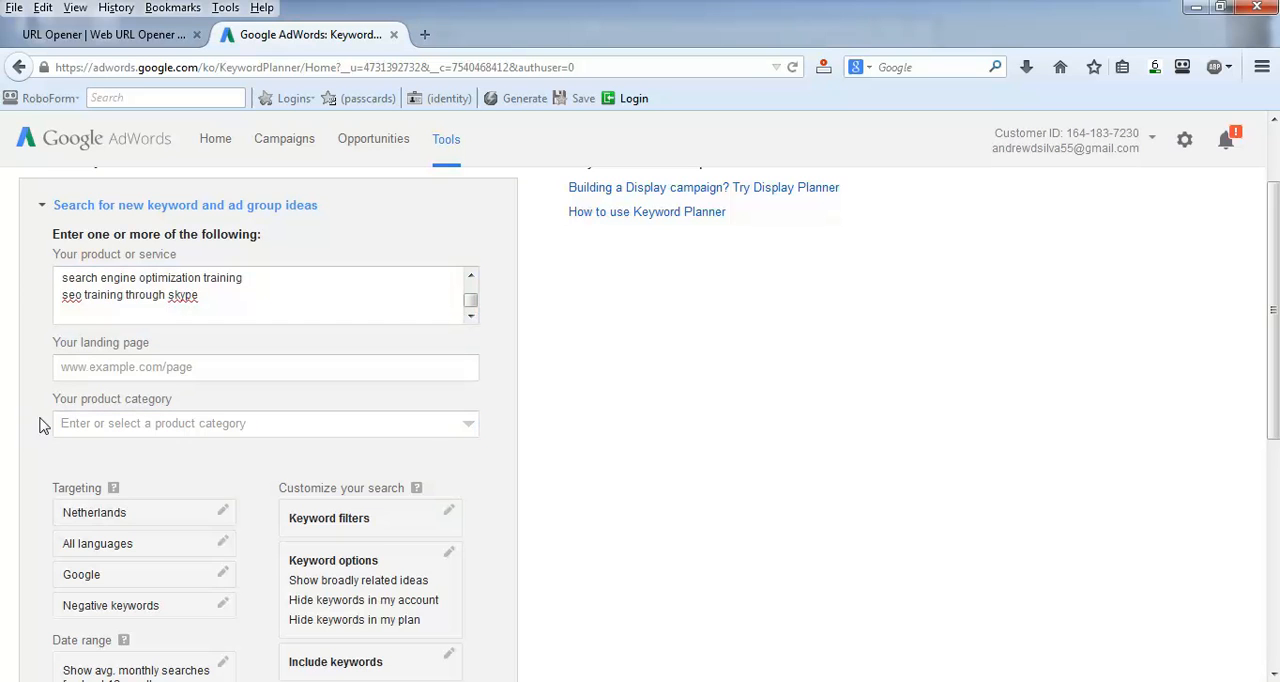
pyautogui.scroll(-2, 614, 434)
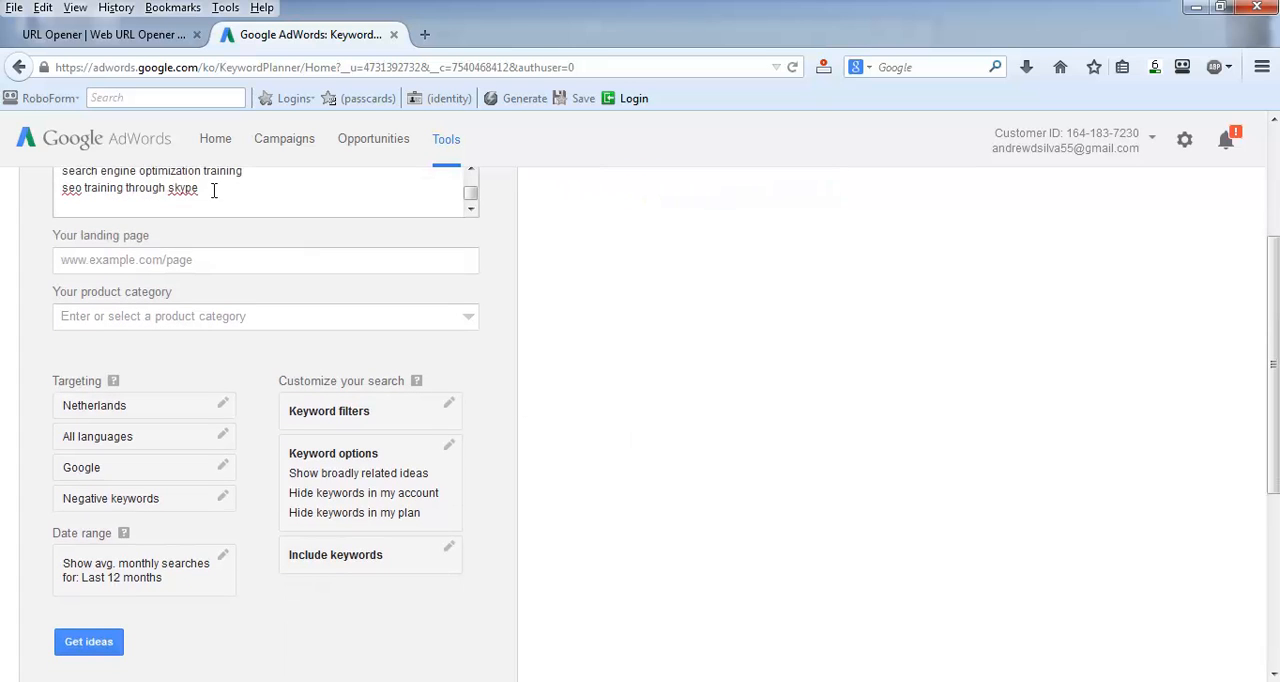
pyautogui.moveTo(212, 190); pyautogui.dragTo(57, 188)
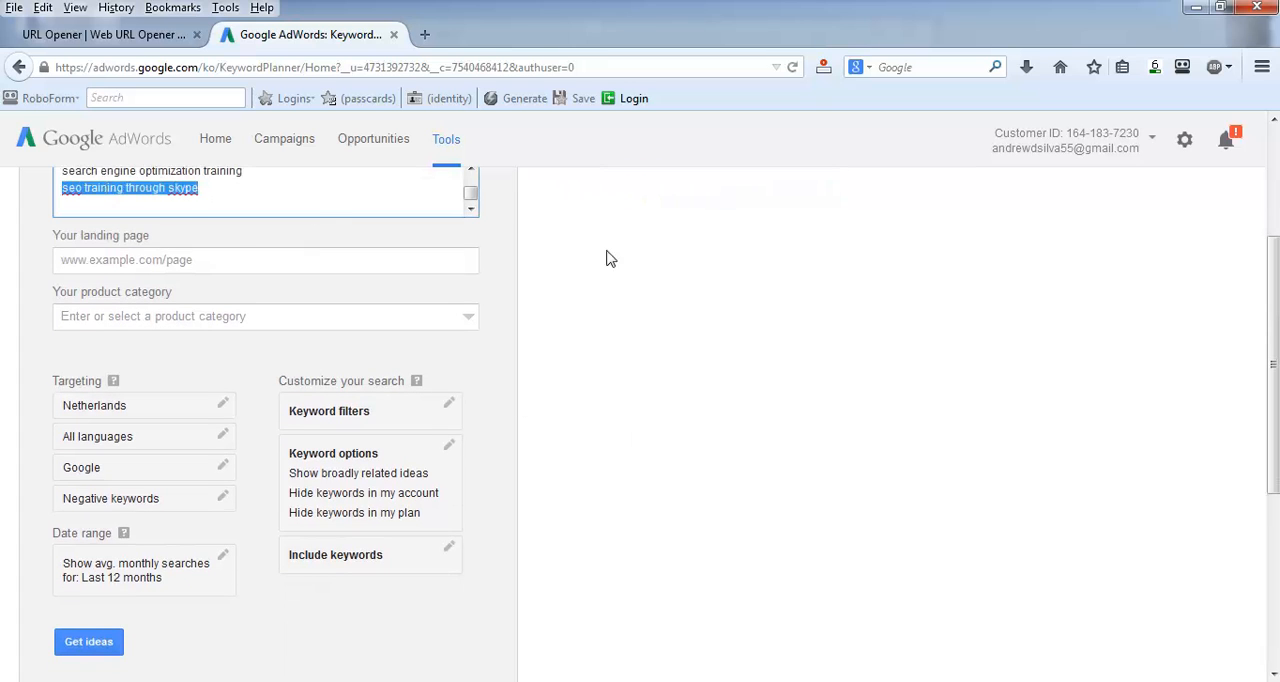
pyautogui.click(250, 262)
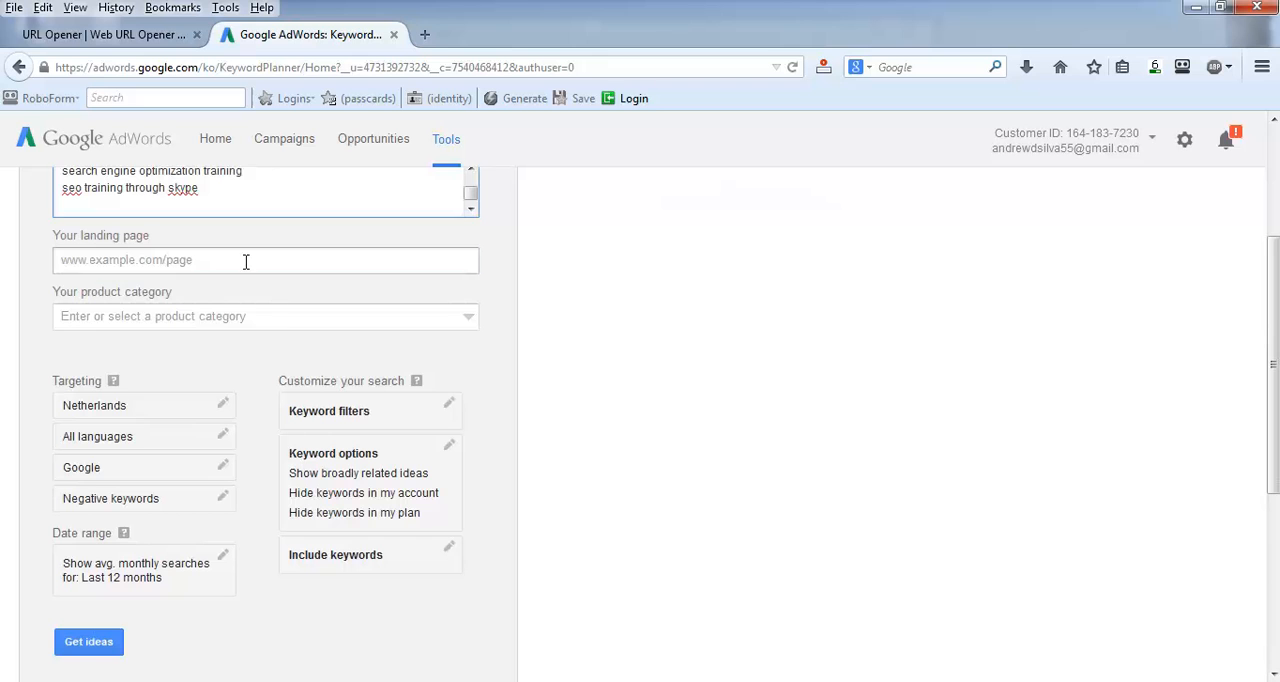
pyautogui.click(40, 352)
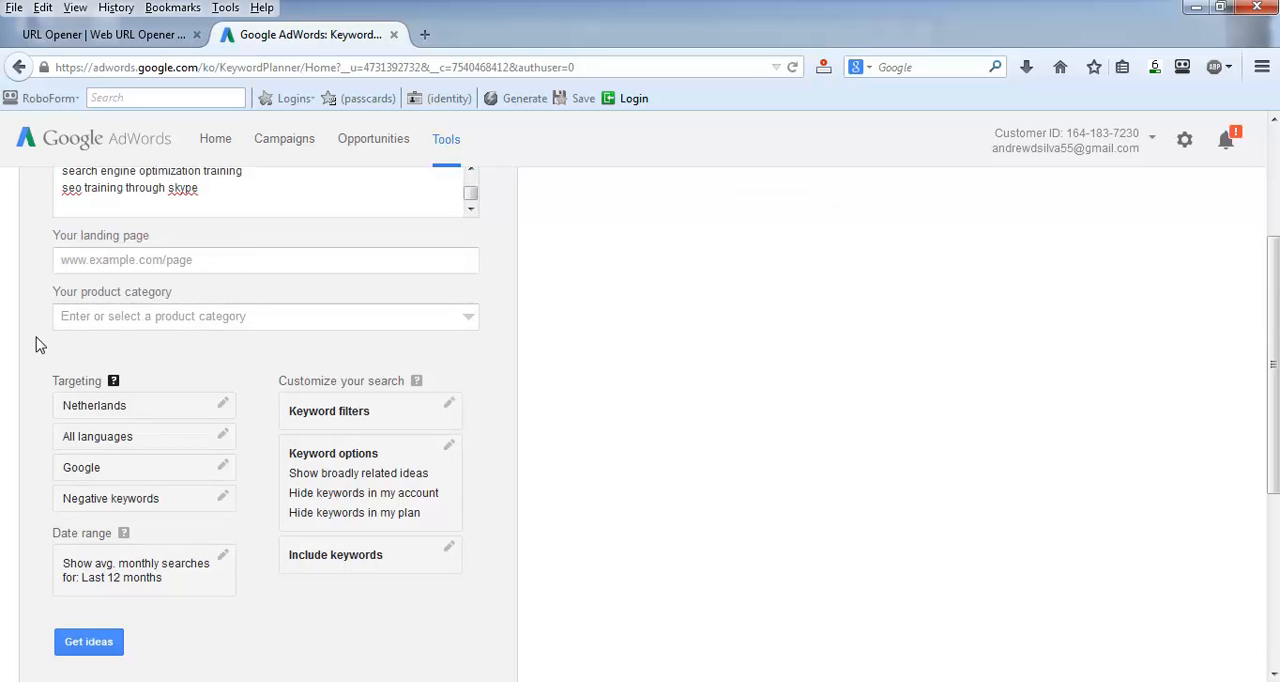
# Step: Replace the Netherlands with the country India as the targeted location for the keyword search
pyautogui.click(224, 408)
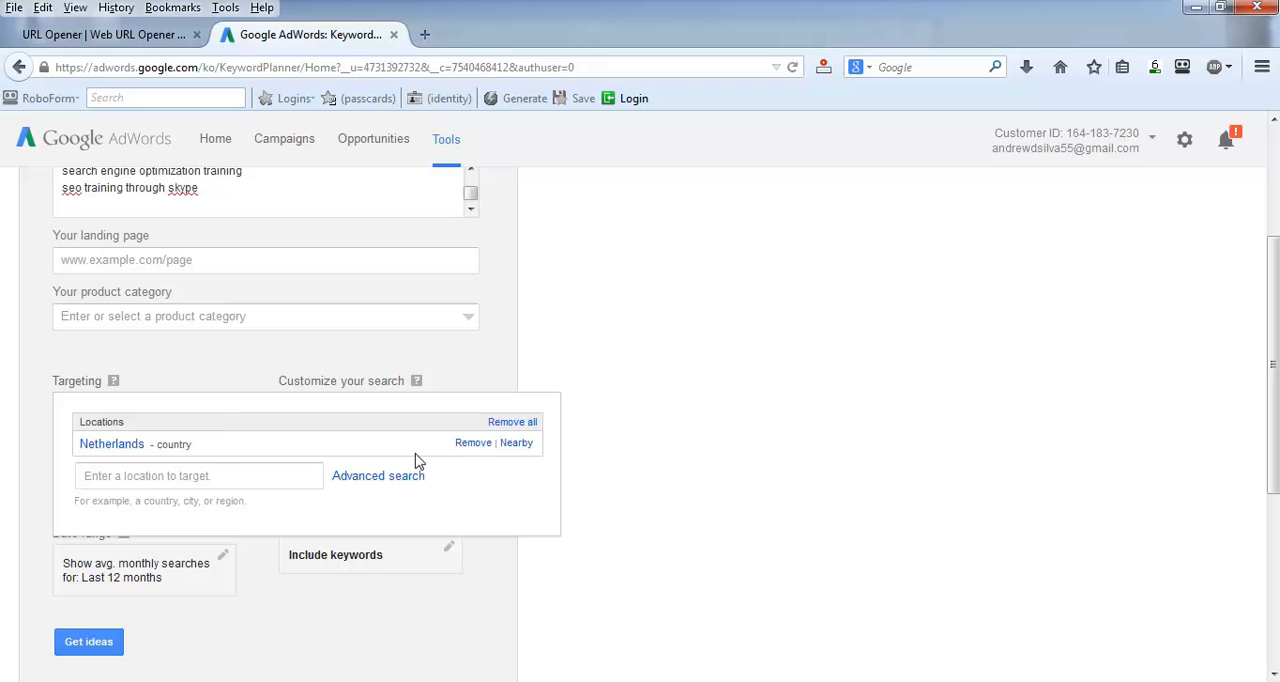
pyautogui.click(472, 443)
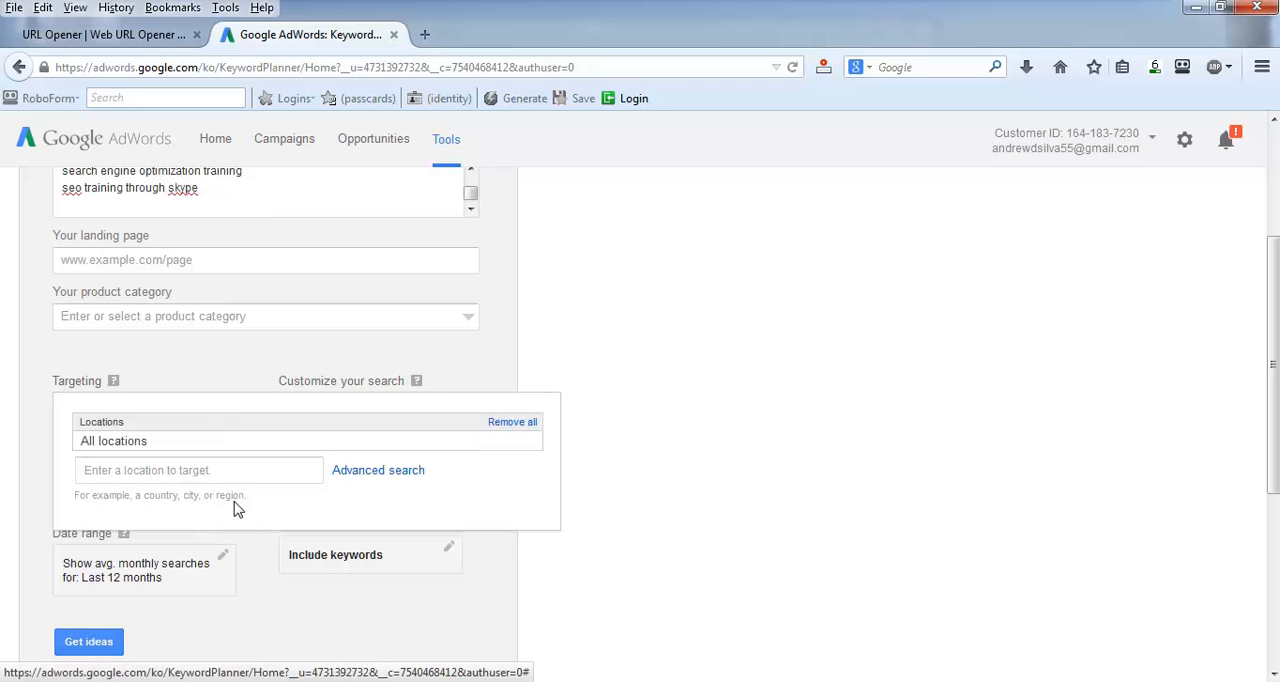
pyautogui.click(253, 470)
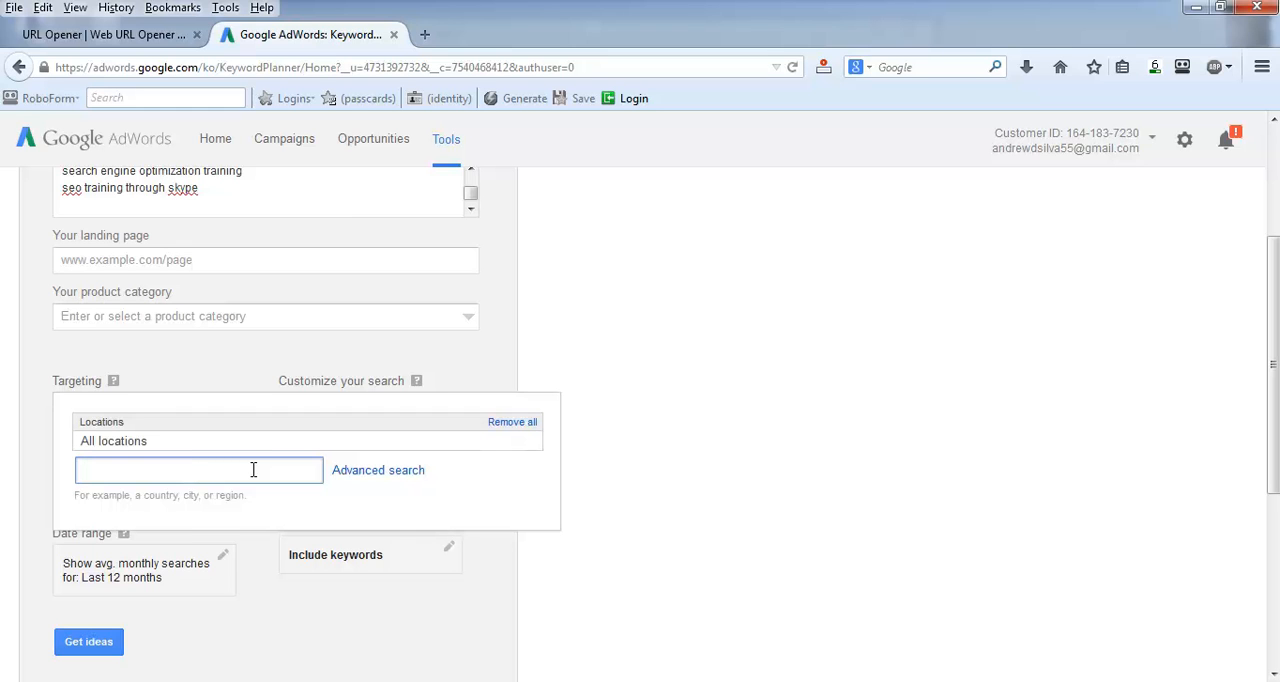
pyautogui.write('india')
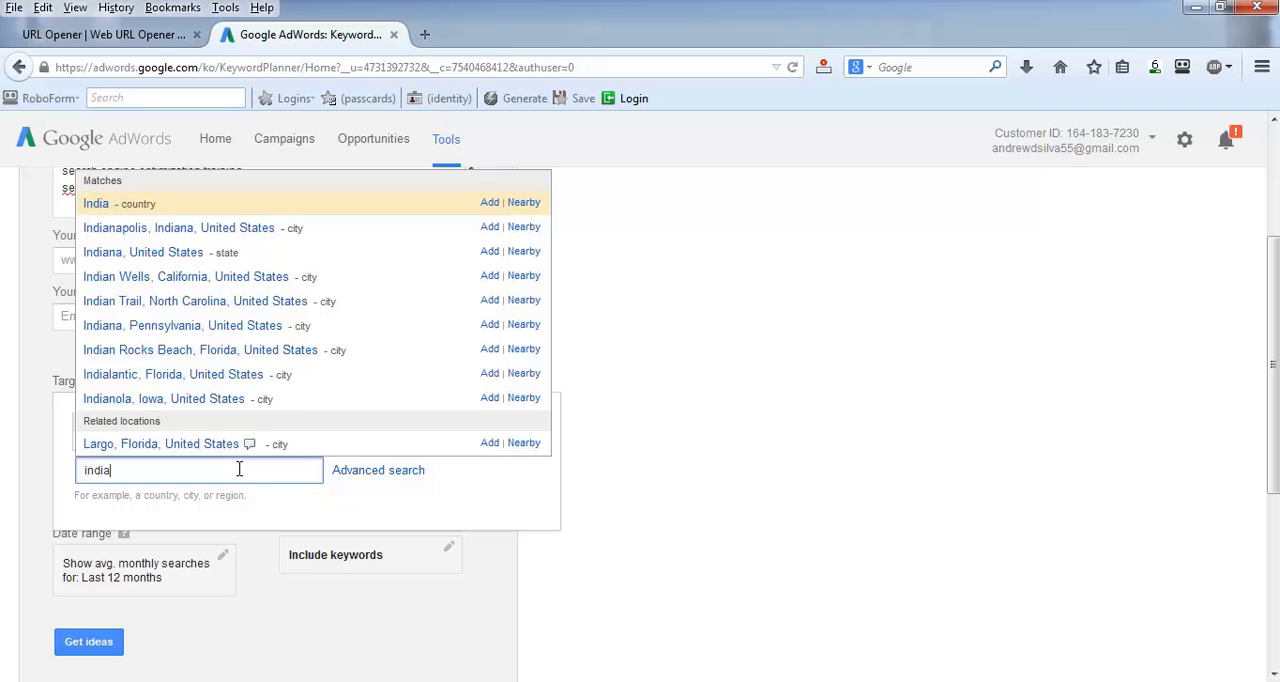
pyautogui.click(97, 207)
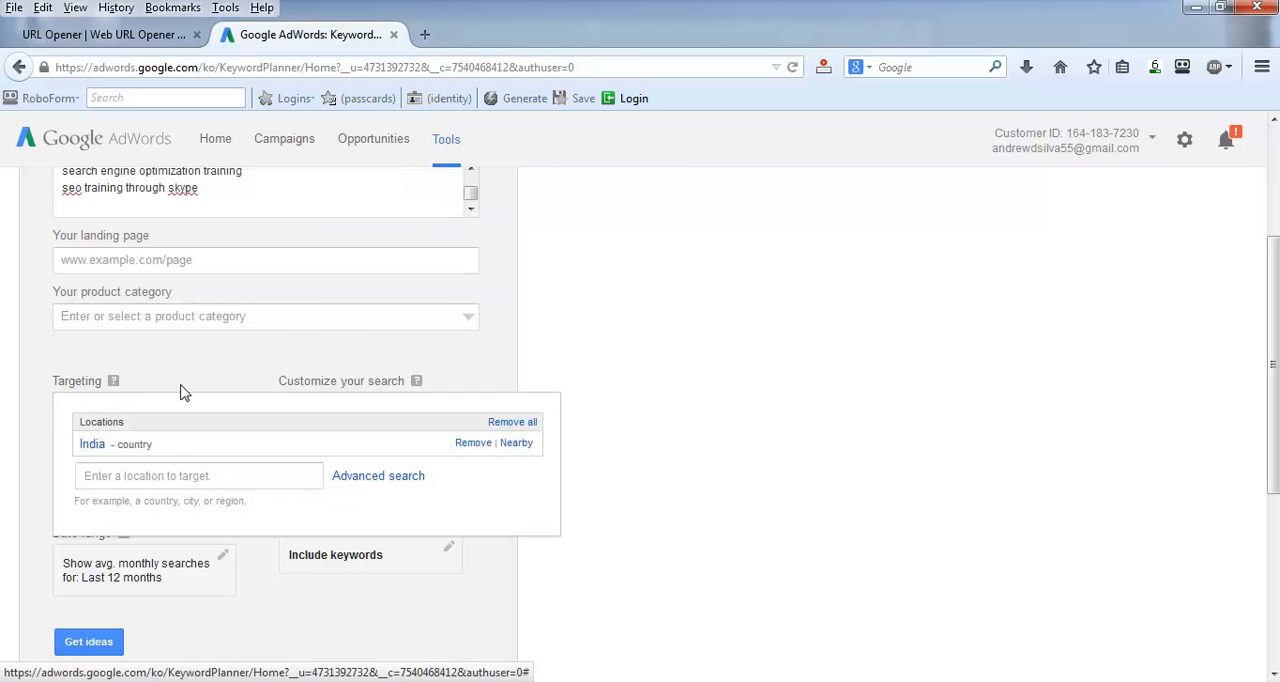
pyautogui.scroll(-2, 21, 409)
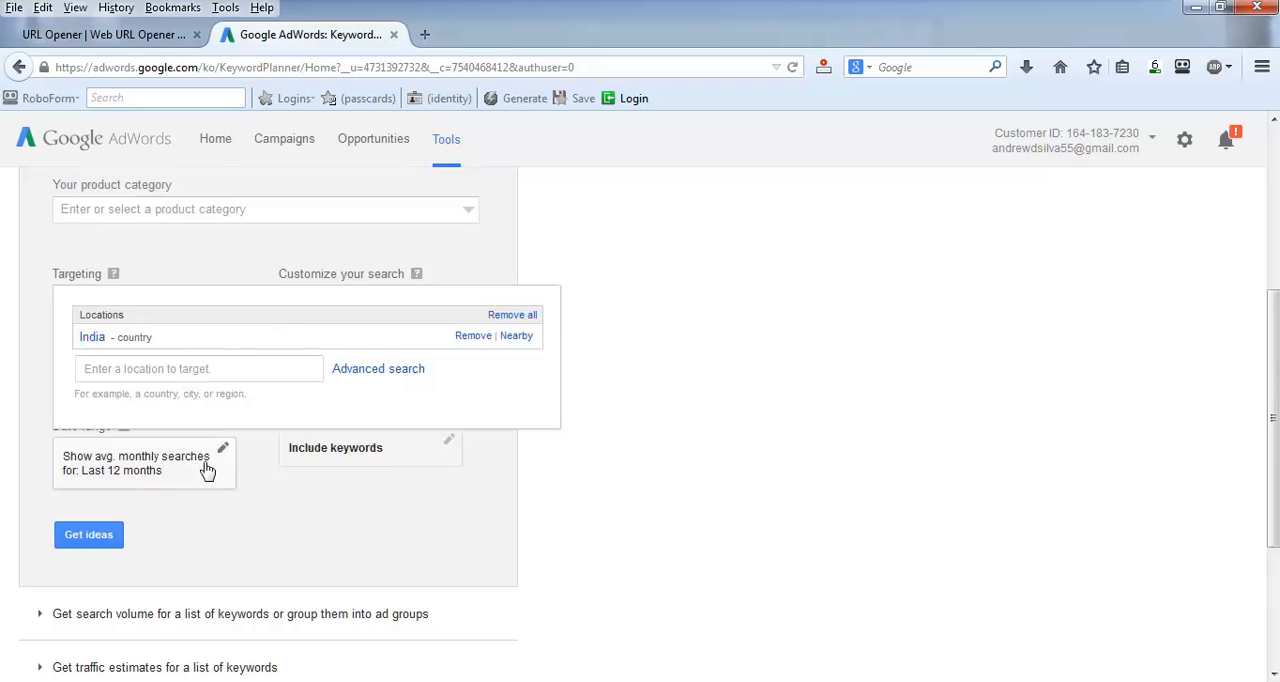
pyautogui.click(85, 538)
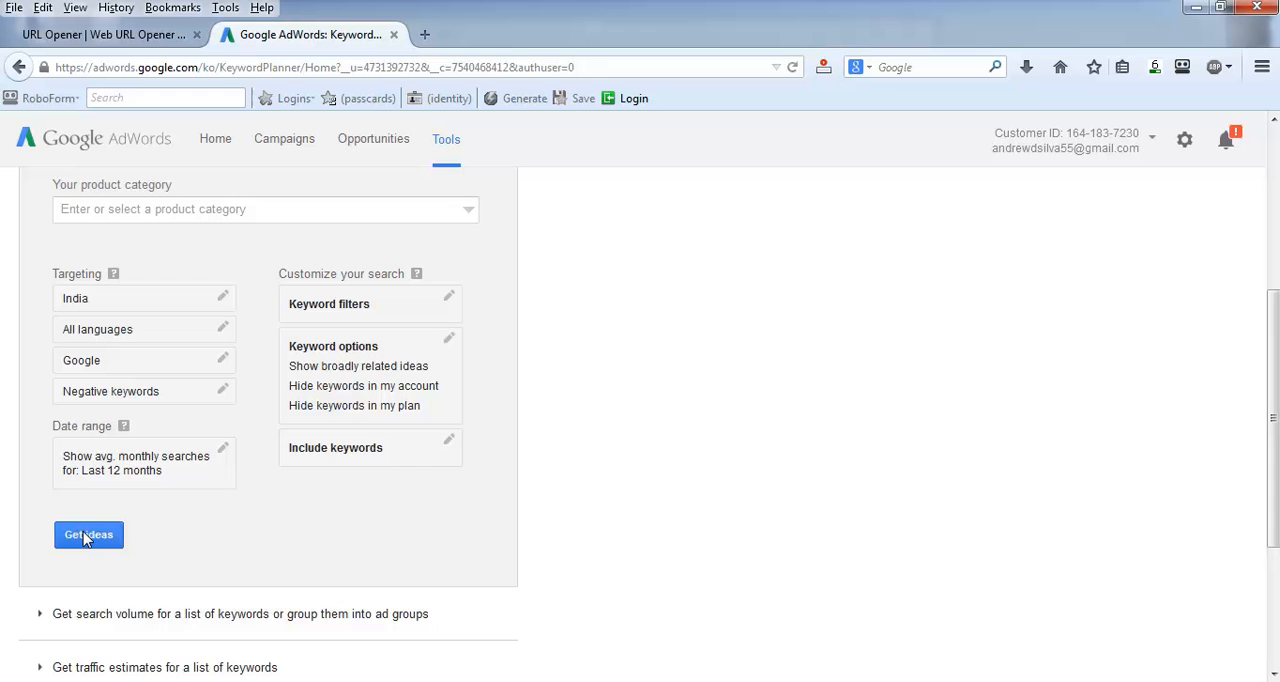
# Step: Get ideas for the entered keywords and display the individual keyword ideas instead of the ad group ideas
pyautogui.scroll(2, 40, 520)
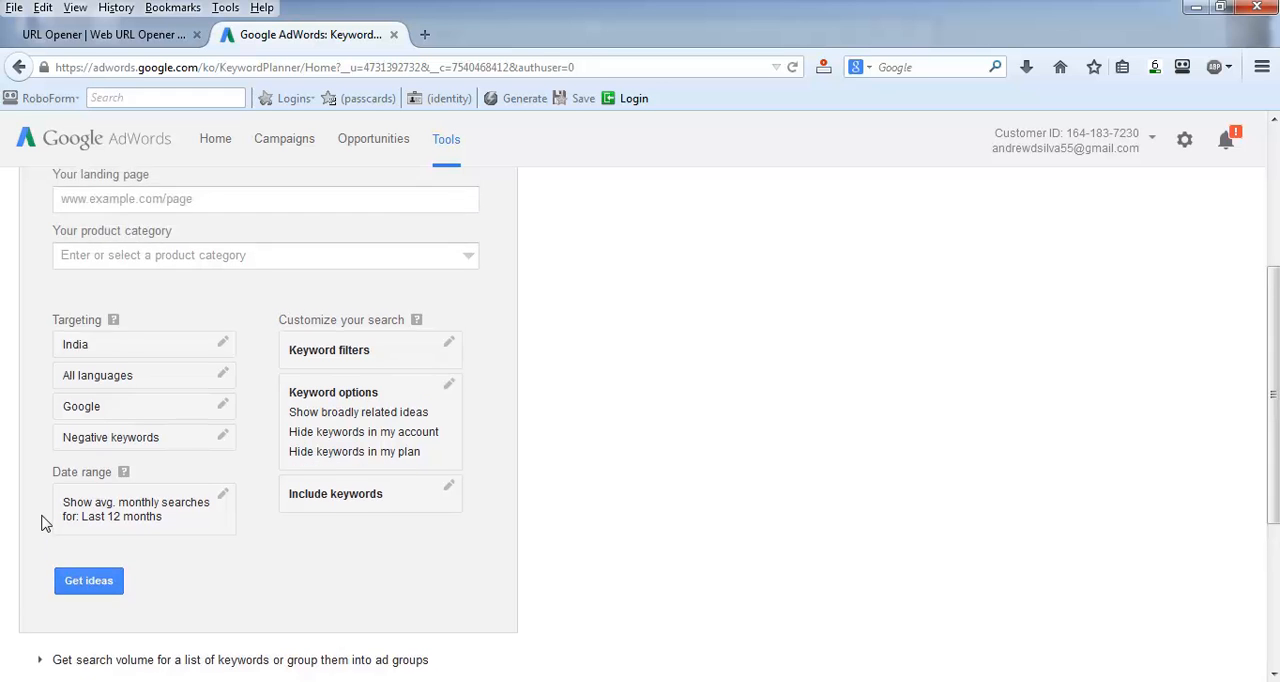
pyautogui.click(91, 643)
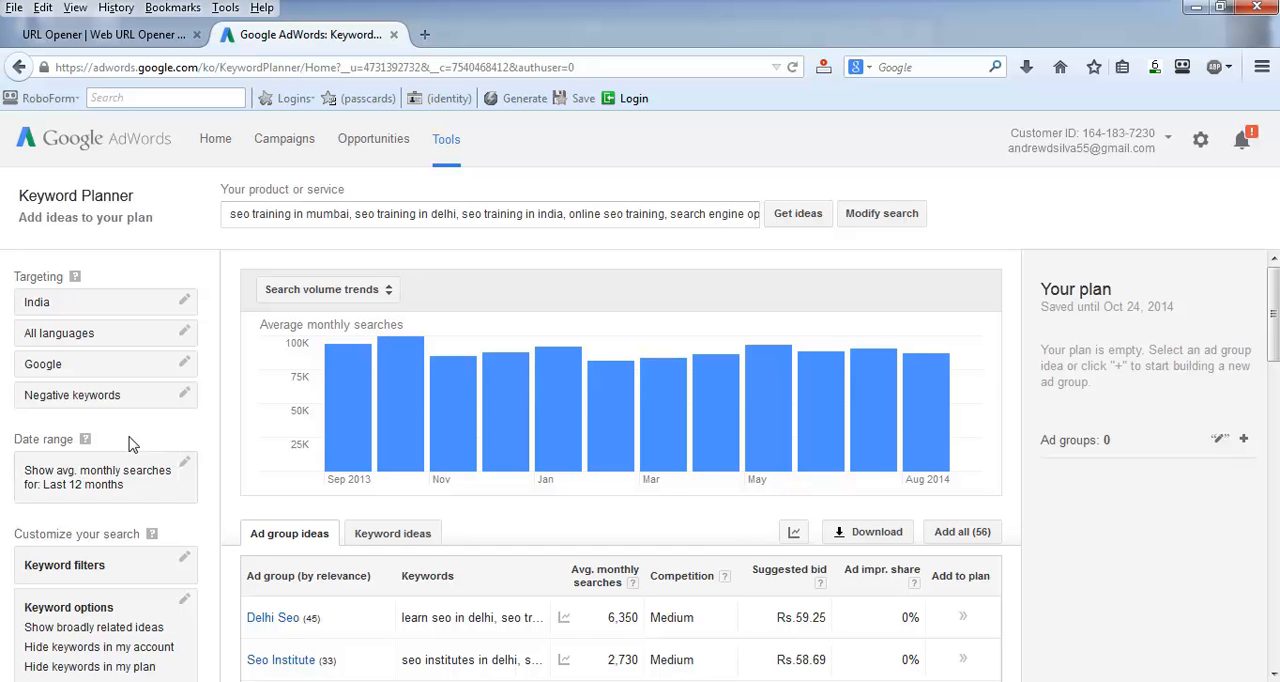
pyautogui.scroll(-2, 148, 450)
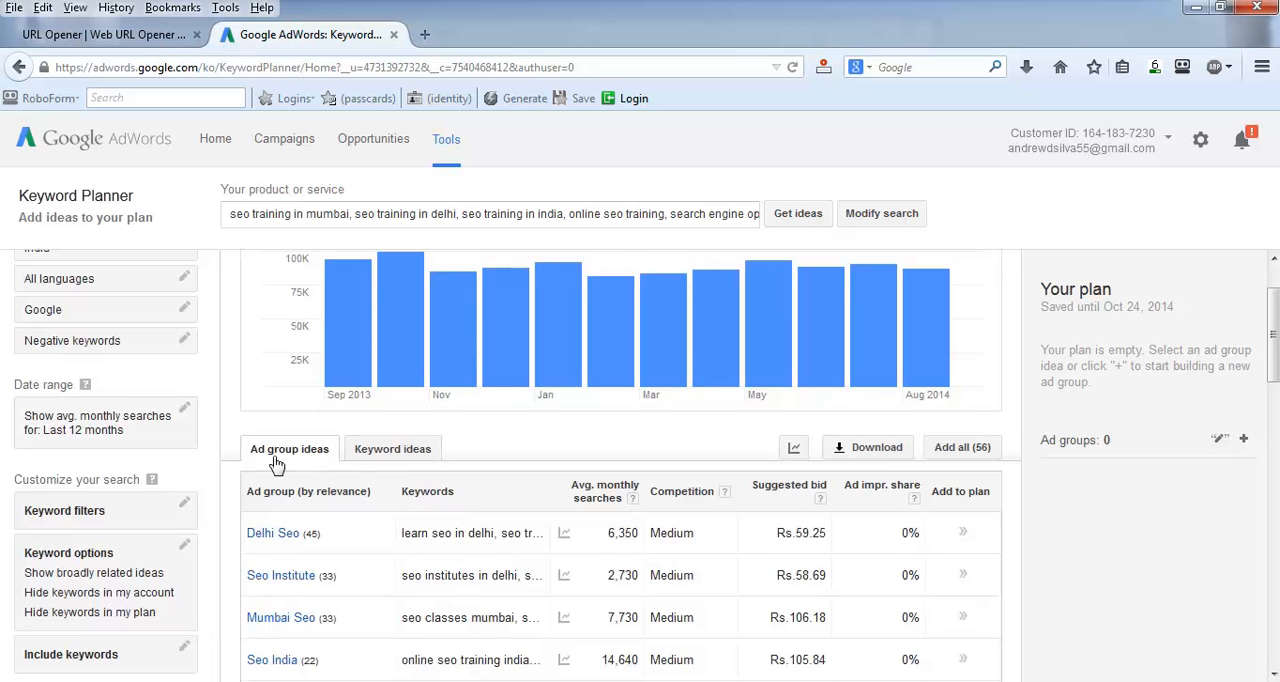
pyautogui.scroll(-2, 278, 462)
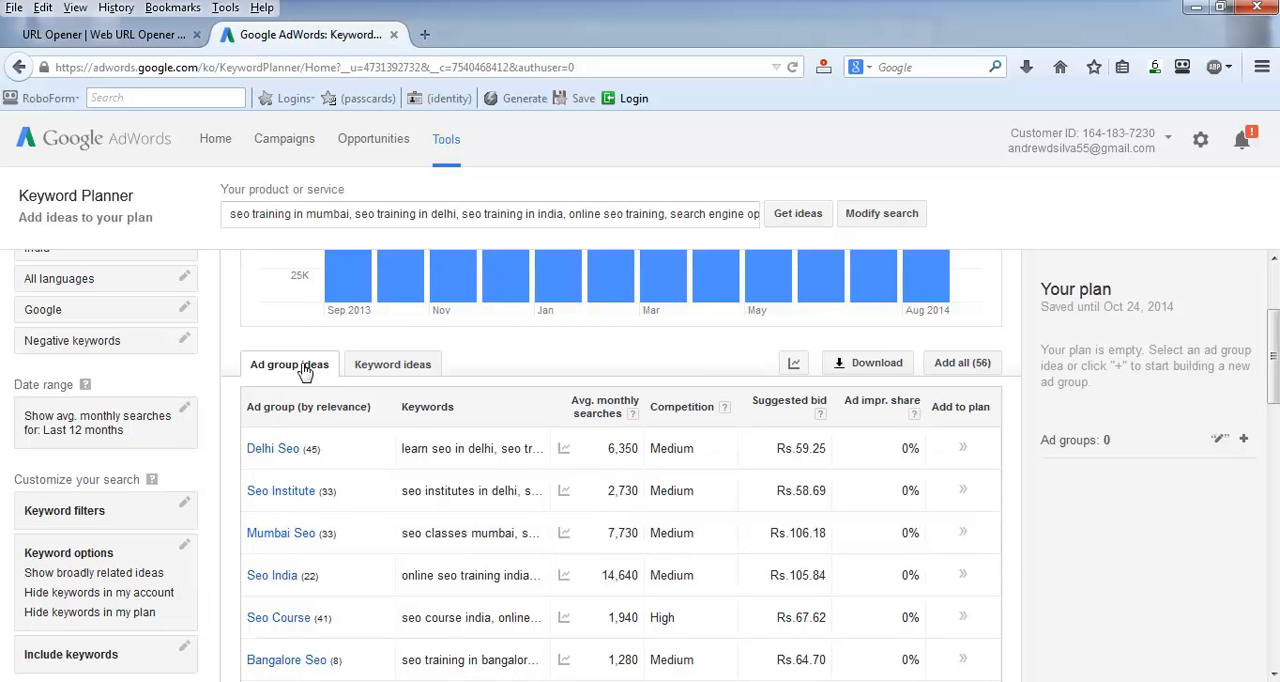
pyautogui.click(400, 370)
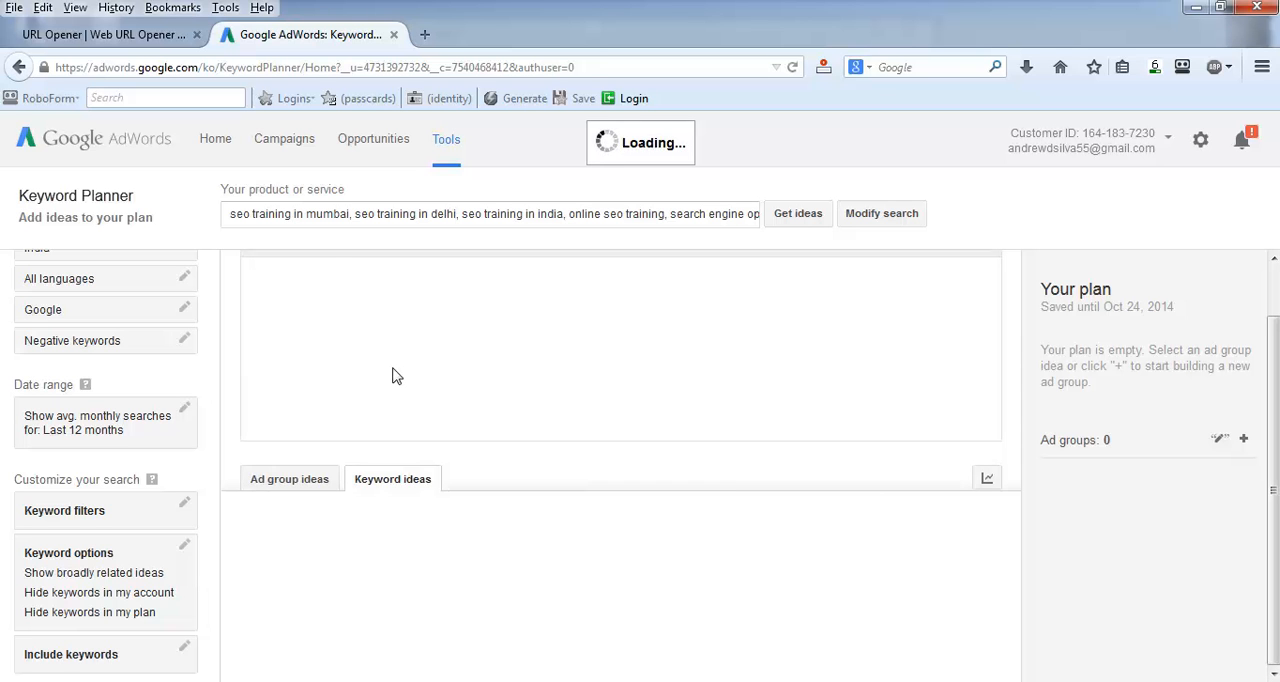
pyautogui.scroll(-3, 388, 376)
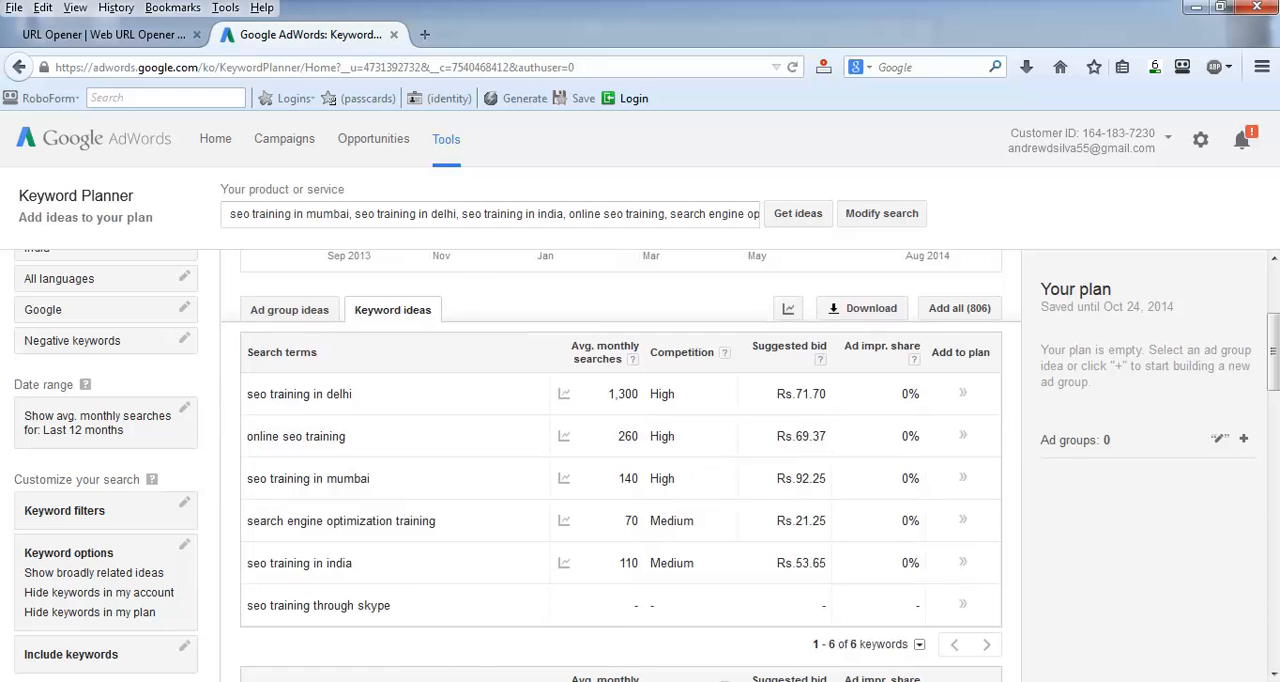
# Step: Compare the search terms in the results with the keyword list in Notepad, then return to the Keyword Planner results
pyautogui.moveTo(490, 681)
pyautogui.click(490, 556)
pyautogui.click(402, 180)
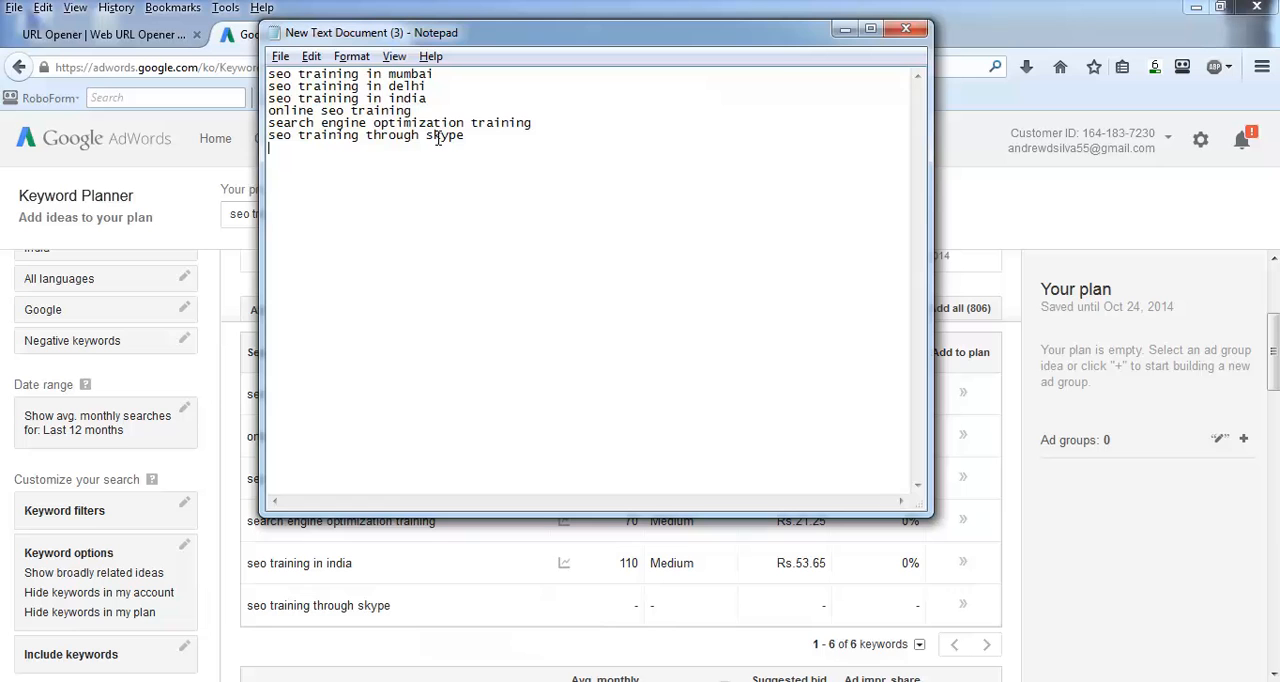
pyautogui.click(845, 29)
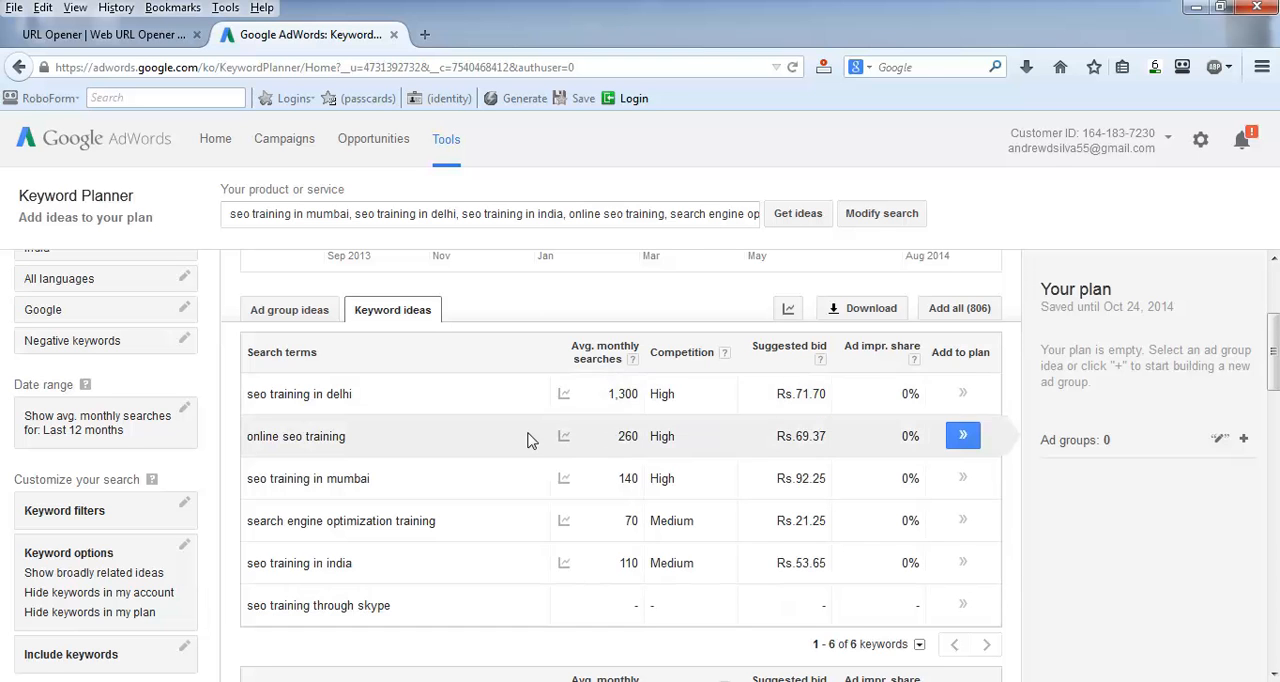
pyautogui.moveTo(603, 444)
pyautogui.moveTo(569, 537)
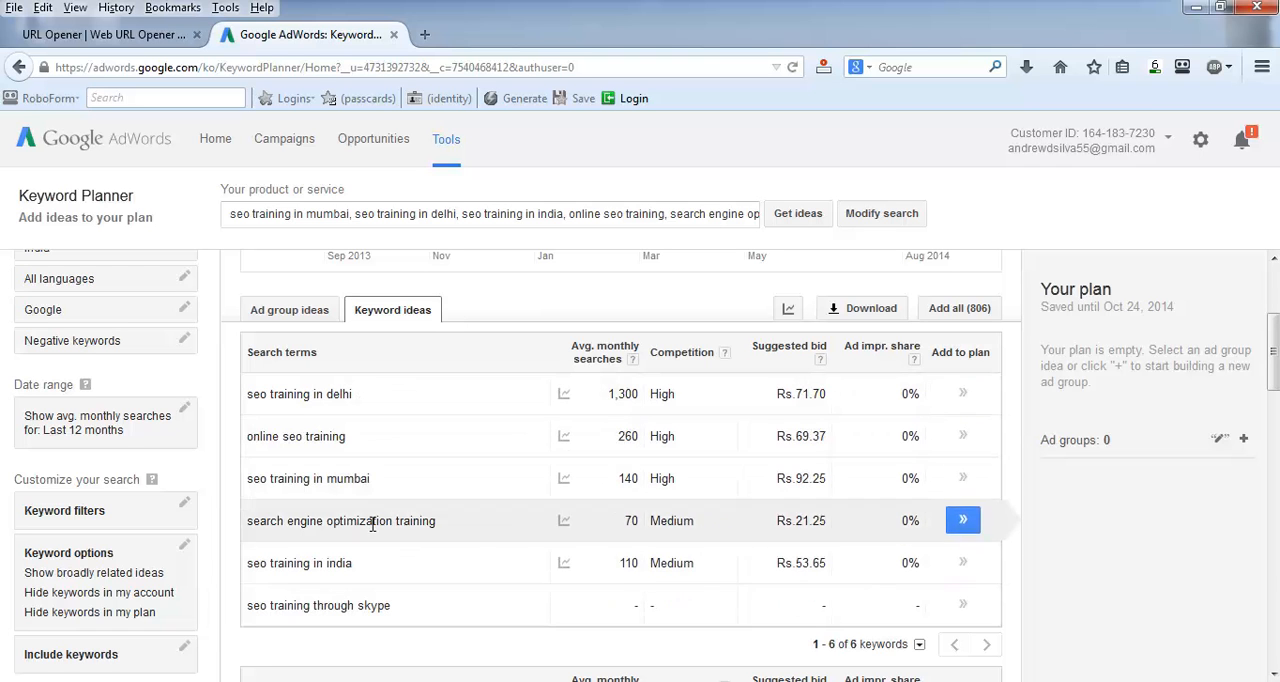
# Step: Examine the suggested keywords sorted by relevance, with their average monthly searches, competition and suggested bids
pyautogui.scroll(-1, 451, 537)
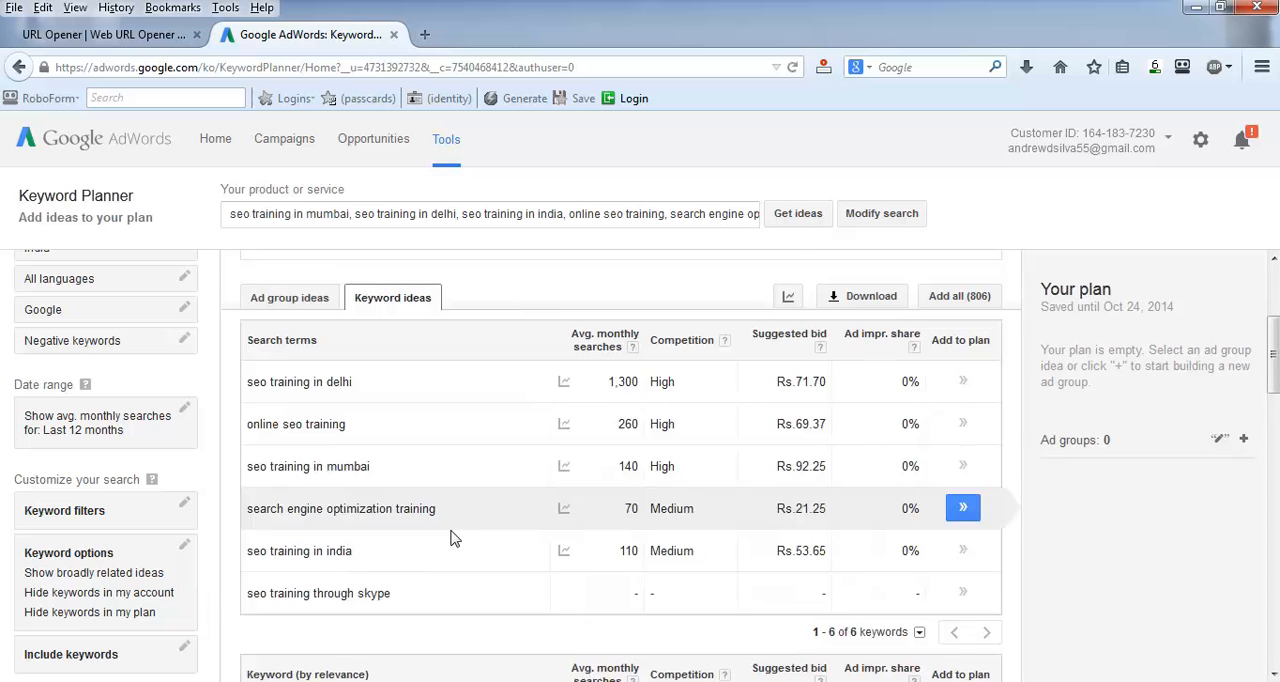
pyautogui.scroll(-2, 451, 538)
pyautogui.scroll(-1, 463, 531)
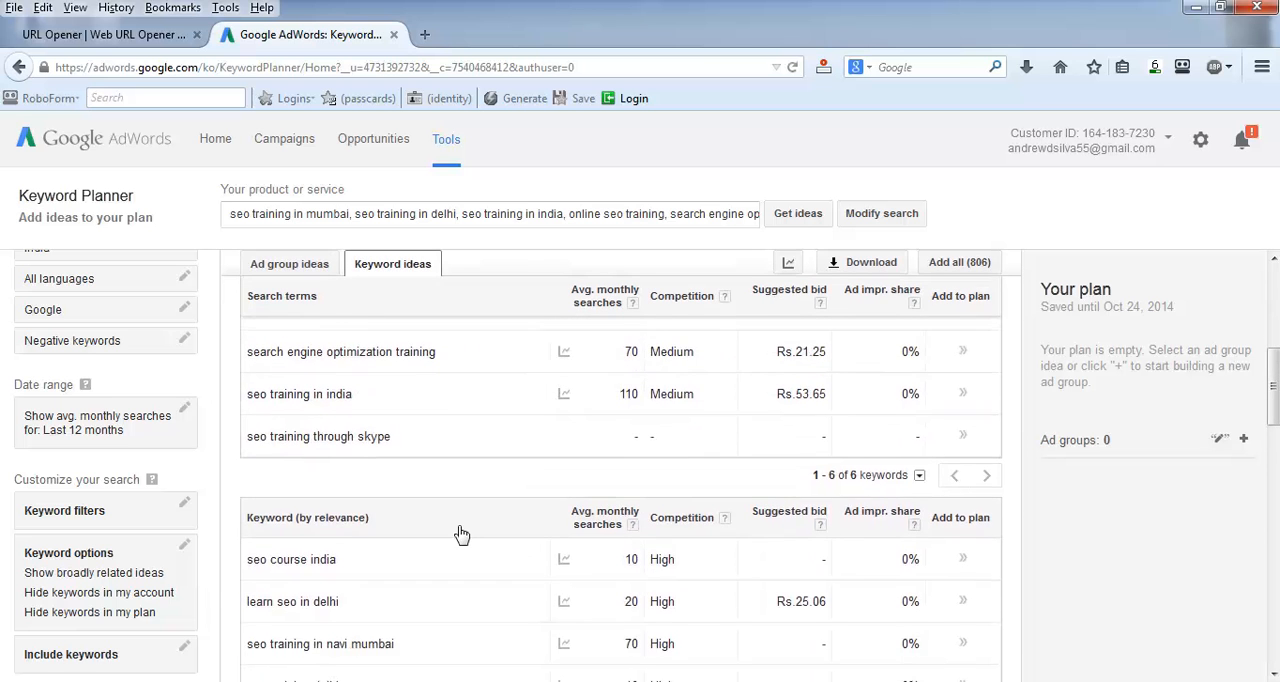
pyautogui.scroll(-4, 466, 528)
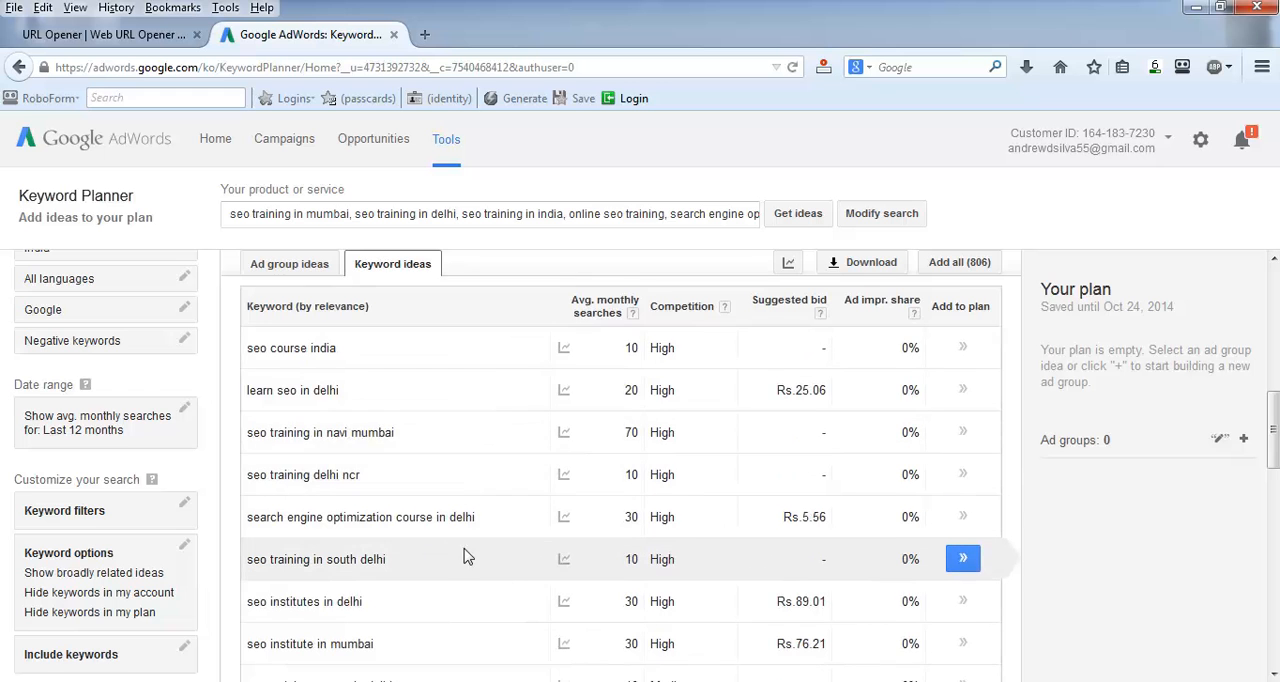
pyautogui.scroll(-4, 451, 550)
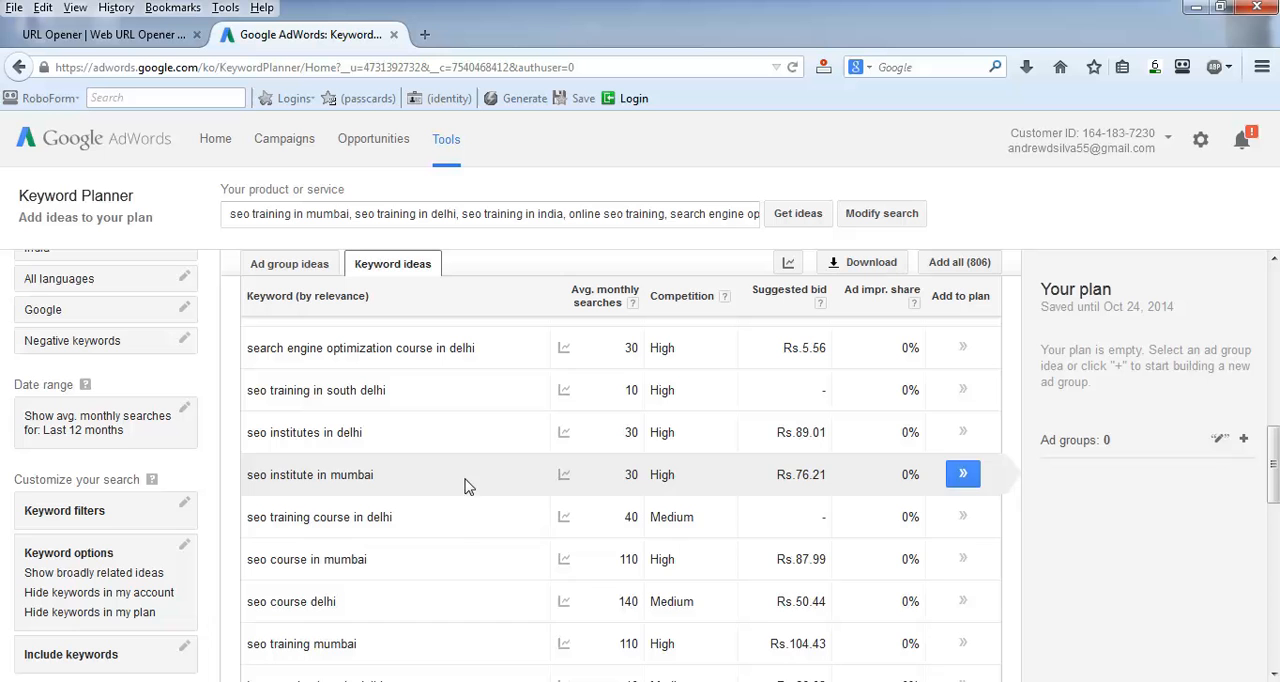
pyautogui.scroll(-2, 429, 520)
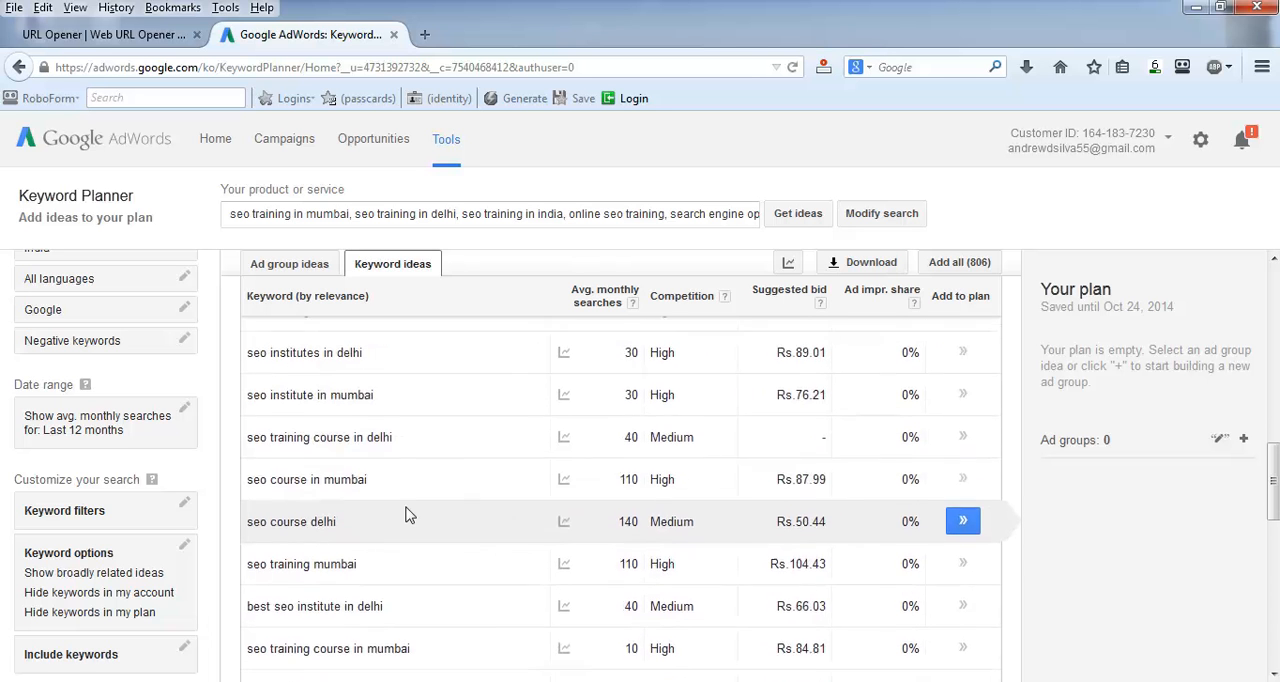
pyautogui.scroll(-5, 543, 491)
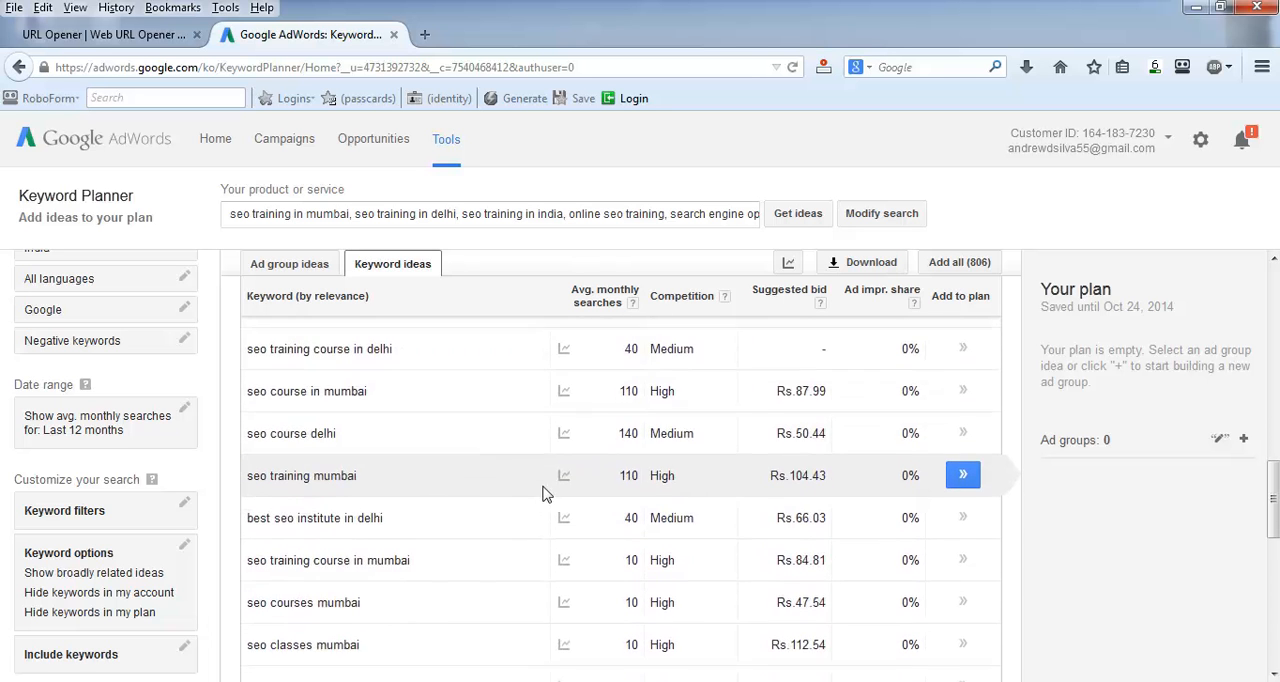
pyautogui.scroll(-6, 474, 519)
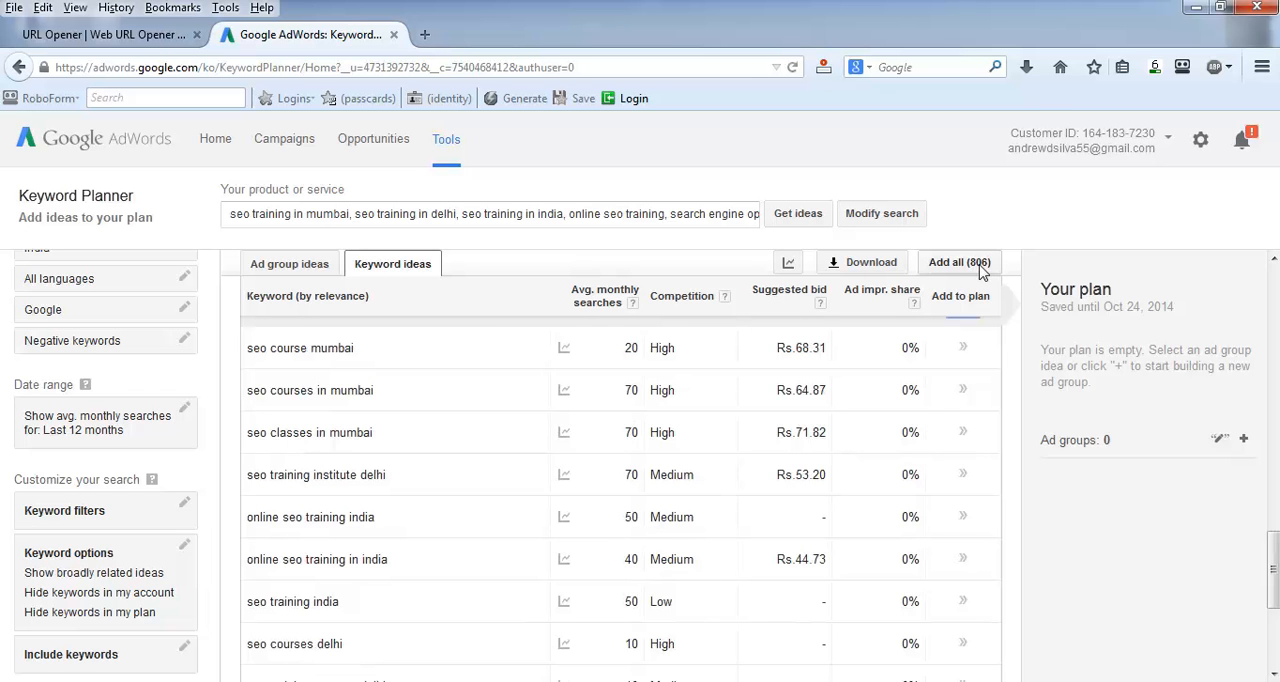
# Step: Go back to the entered search terms and review their average monthly searches and competition levels
pyautogui.scroll(15, 394, 535)
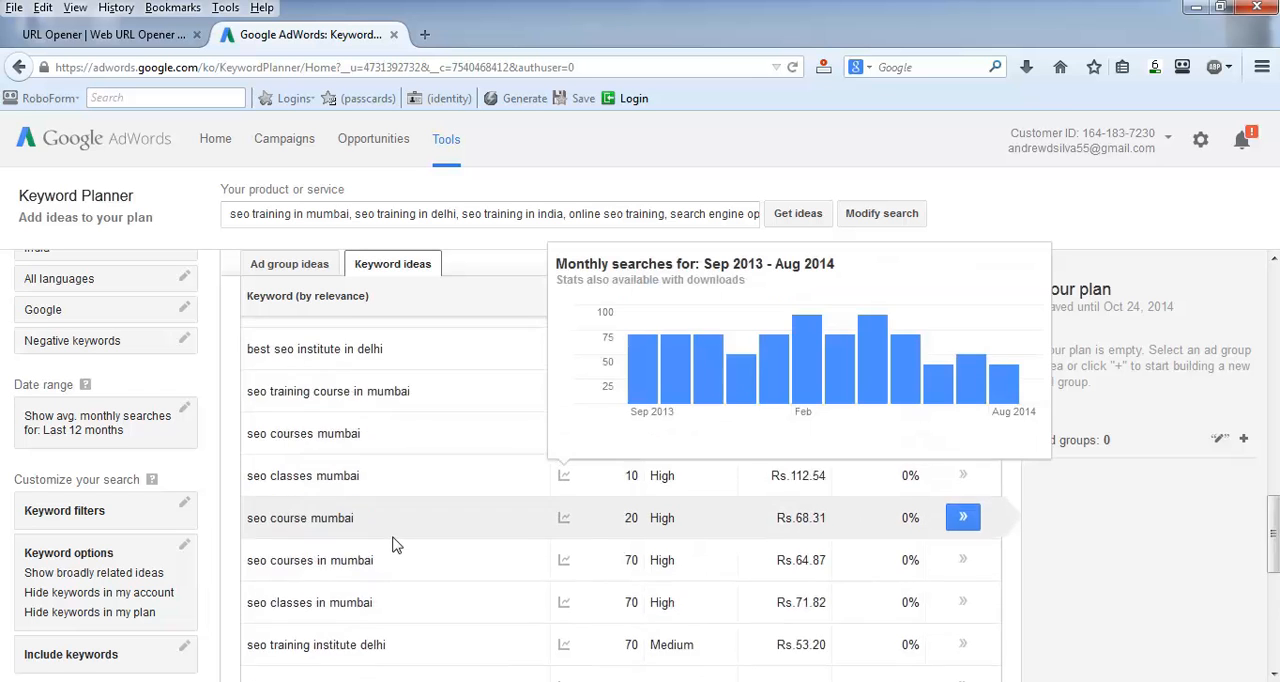
pyautogui.scroll(8, 386, 516)
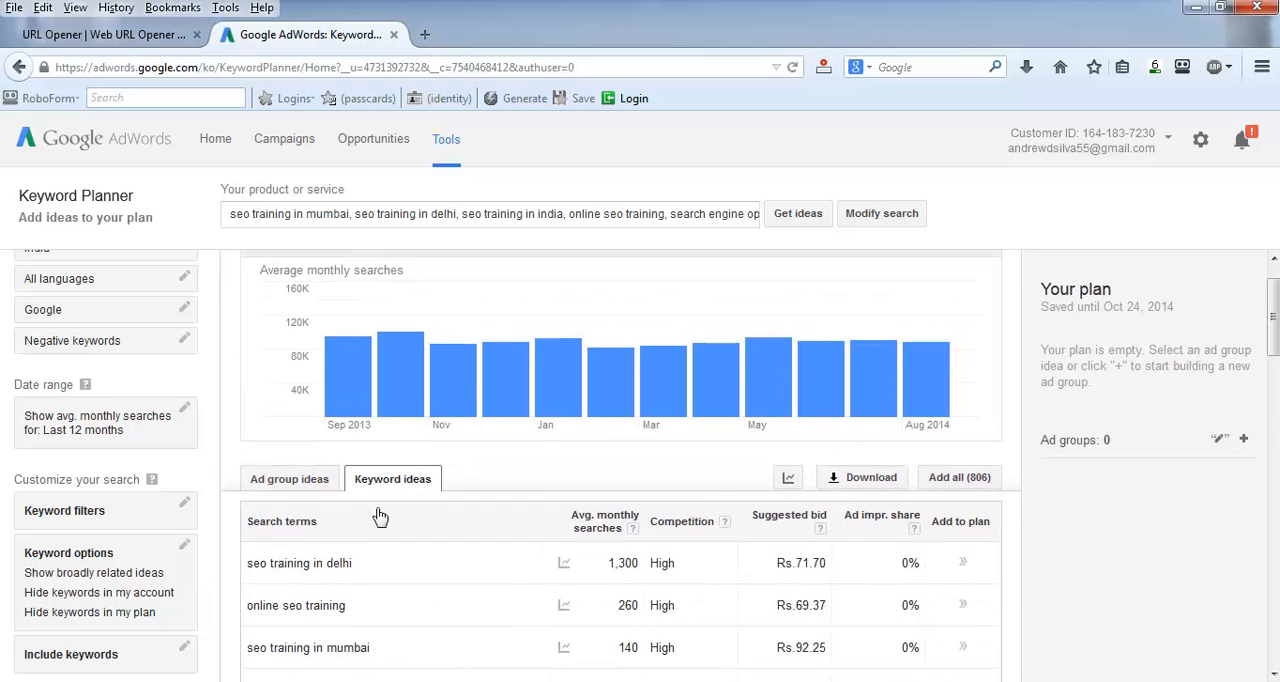
pyautogui.scroll(-1, 491, 506)
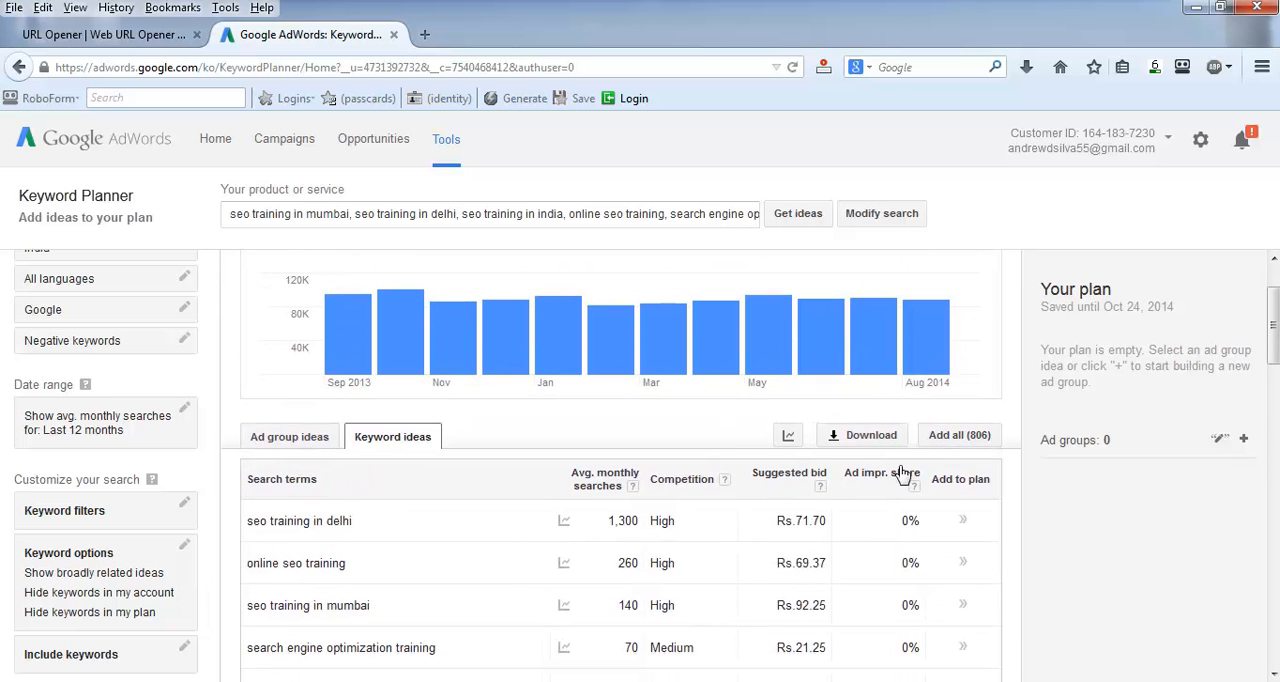
pyautogui.scroll(-2, 840, 500)
pyautogui.scroll(-1, 930, 420)
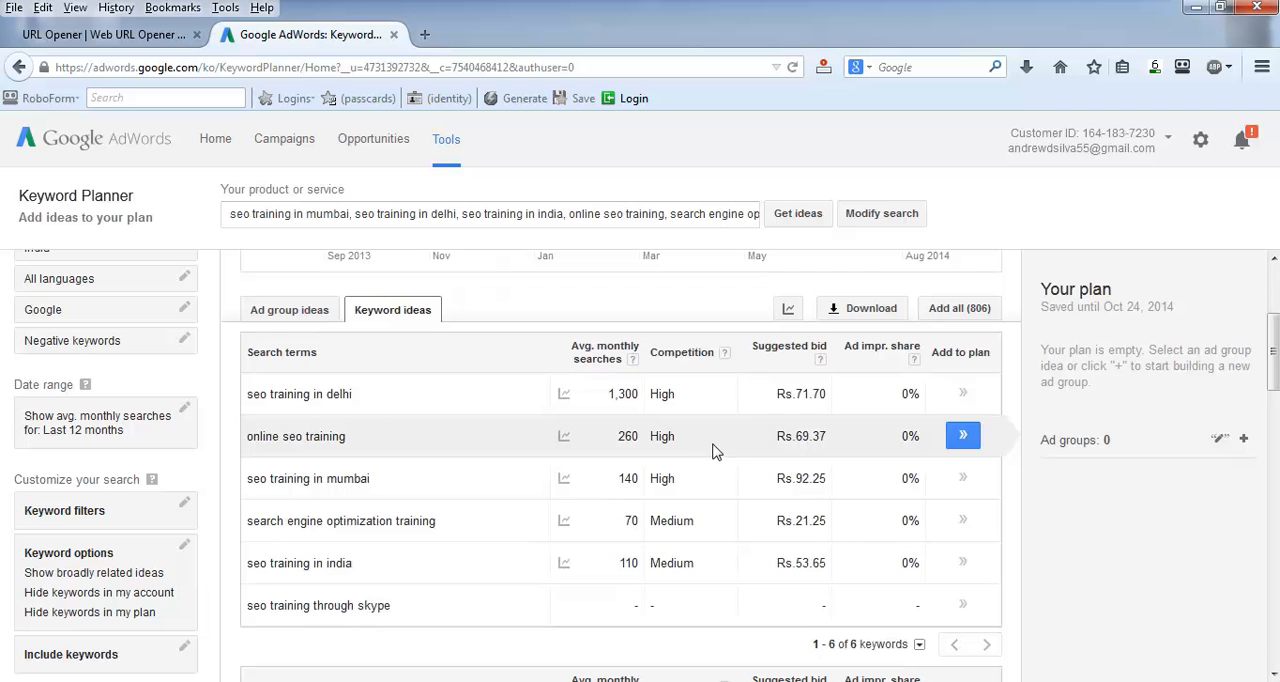
pyautogui.scroll(-1, 713, 450)
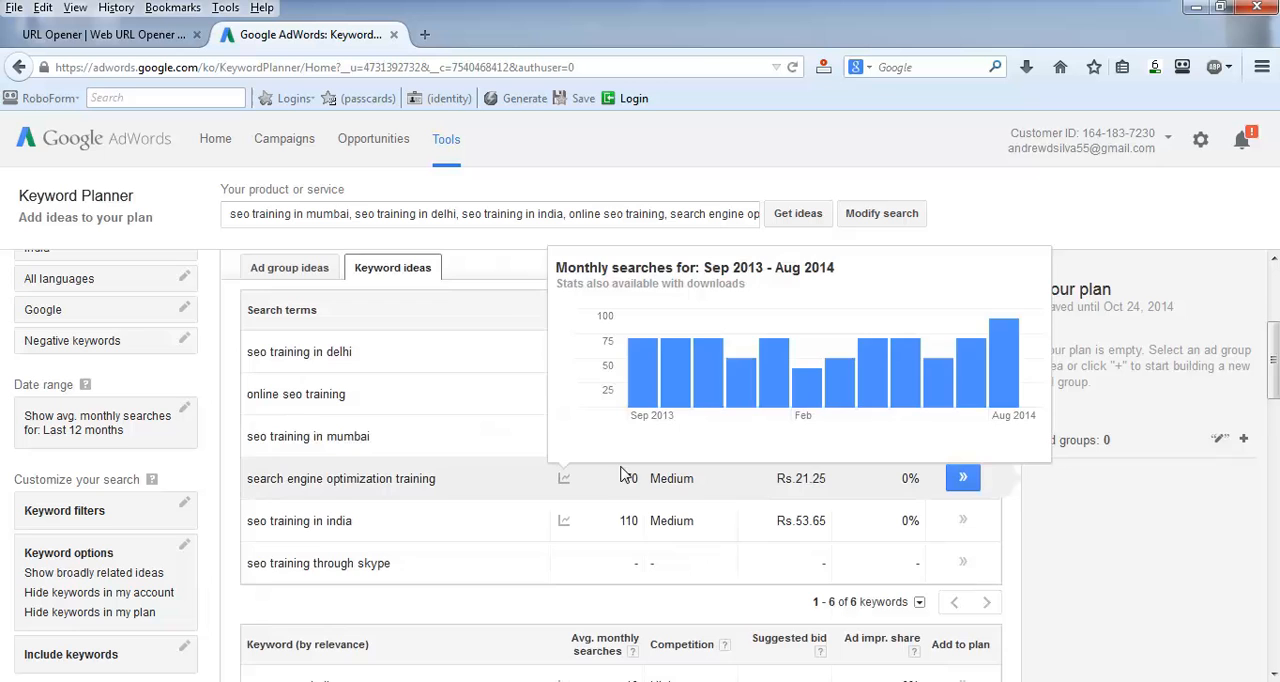
pyautogui.scroll(-1, 474, 560)
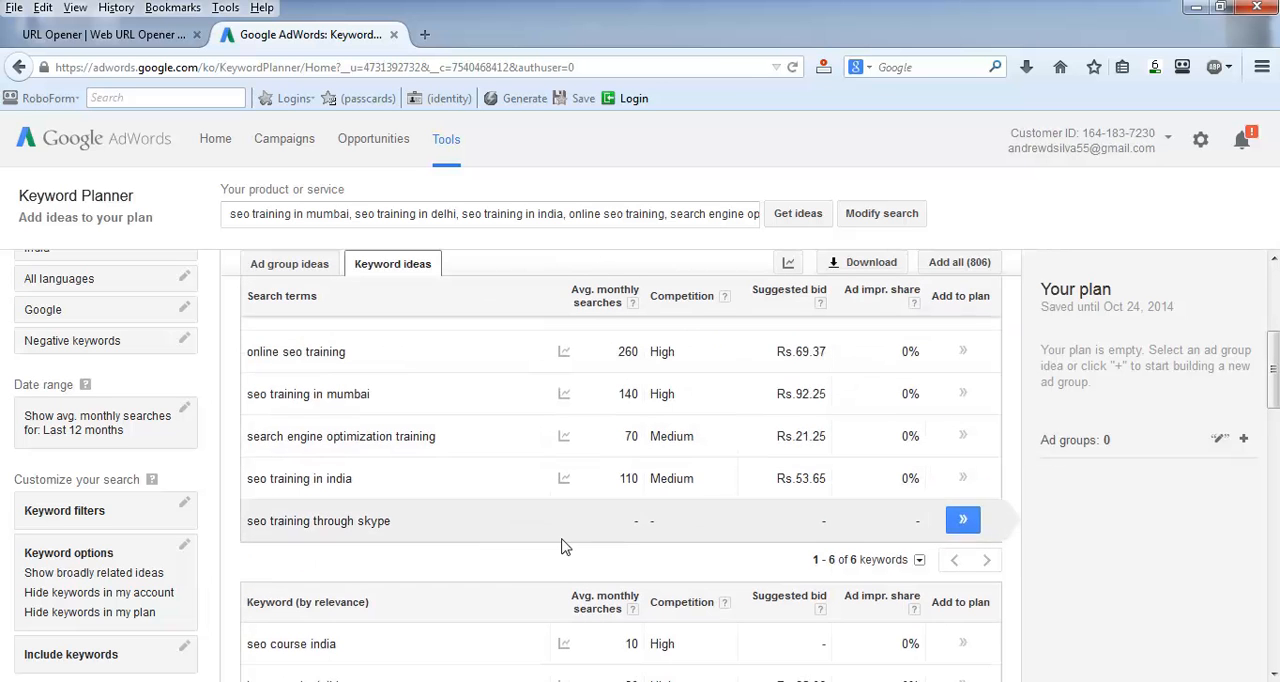
# Step: Review the search terms and suggested keywords, and add all the keyword ideas to the plan
pyautogui.scroll(-1, 483, 604)
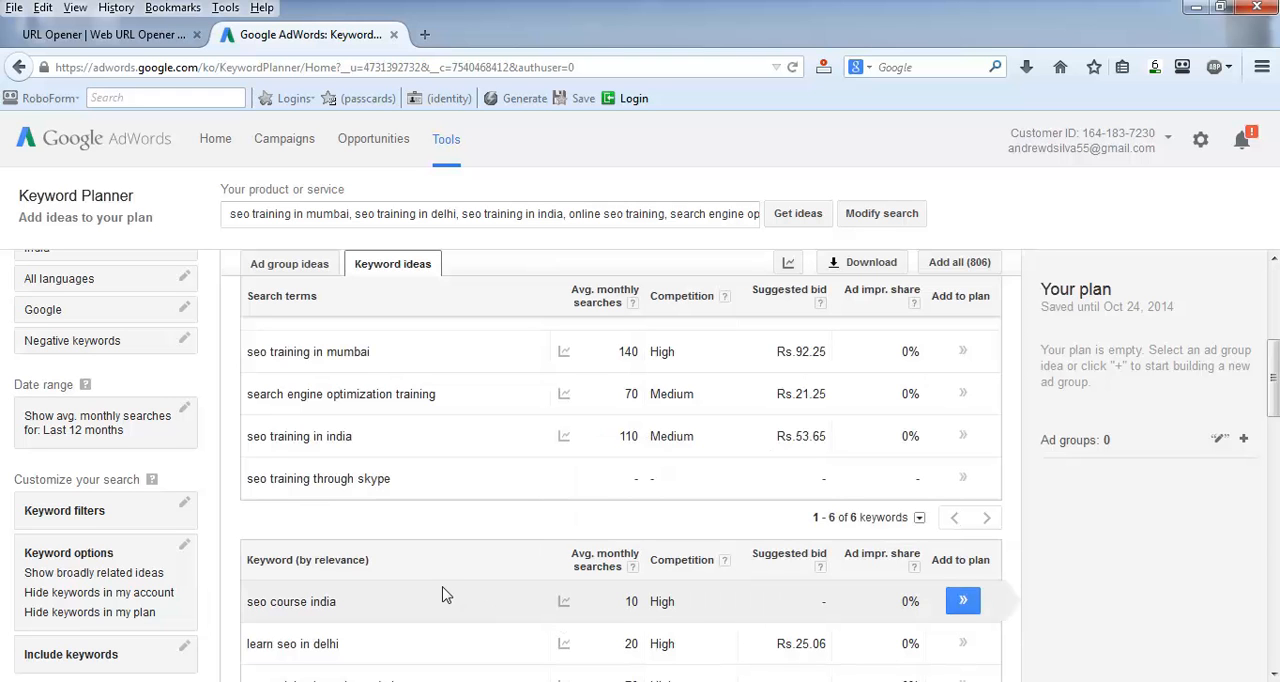
pyautogui.scroll(3, 434, 597)
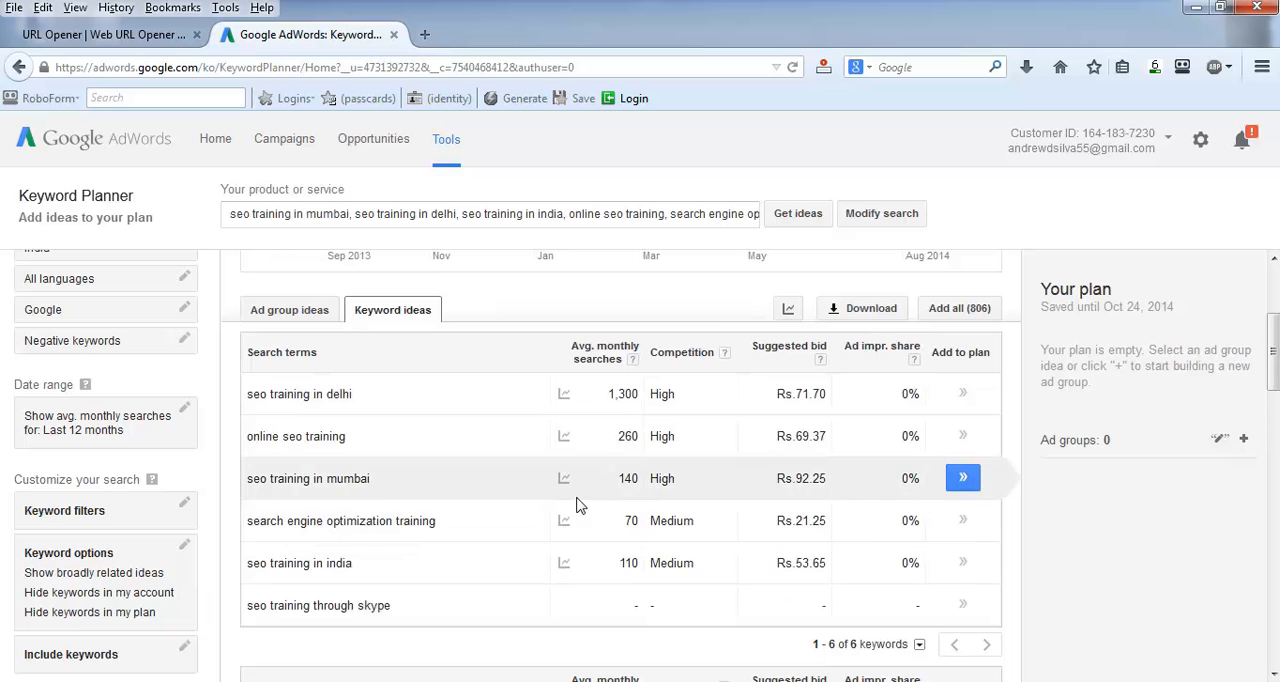
pyautogui.scroll(-3, 576, 505)
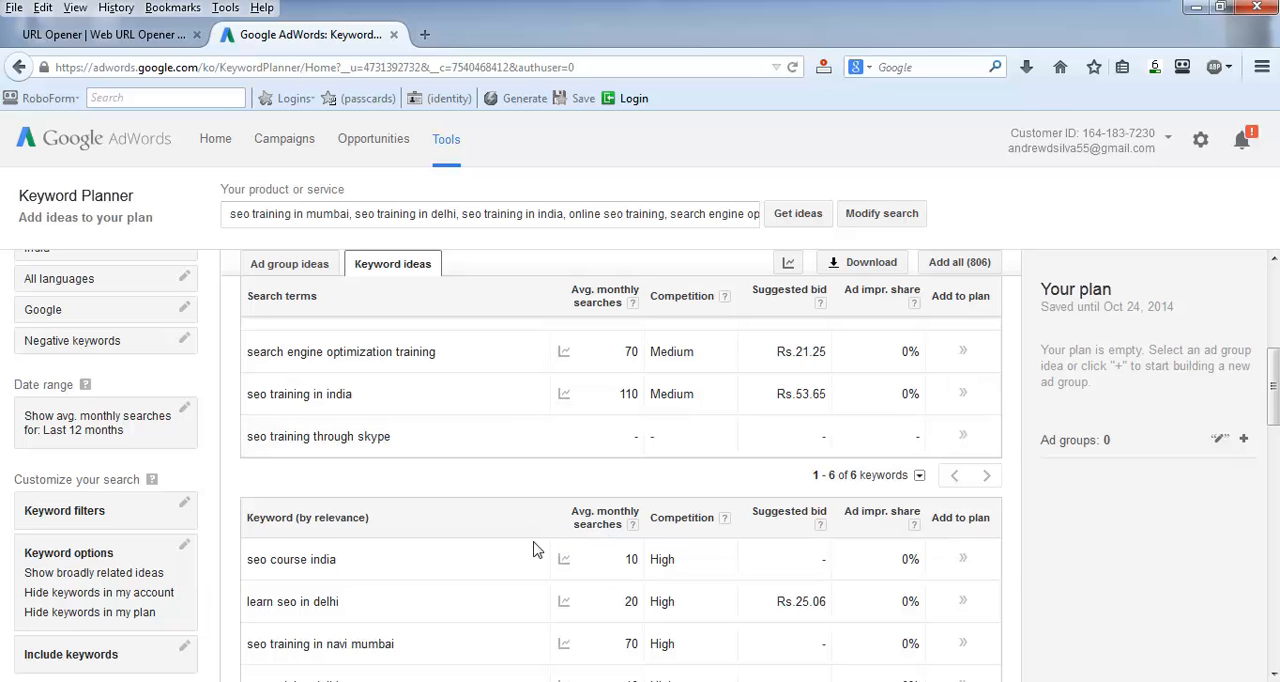
pyautogui.scroll(-2, 534, 549)
pyautogui.scroll(-2, 534, 540)
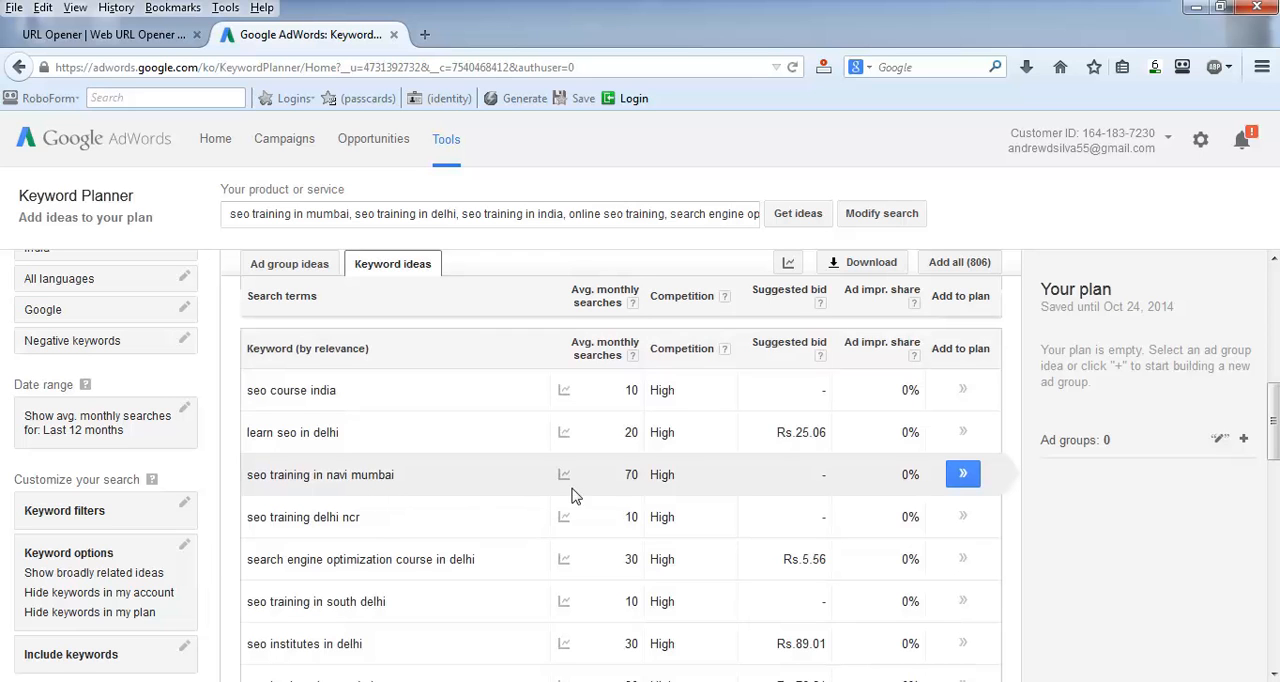
pyautogui.click(955, 263)
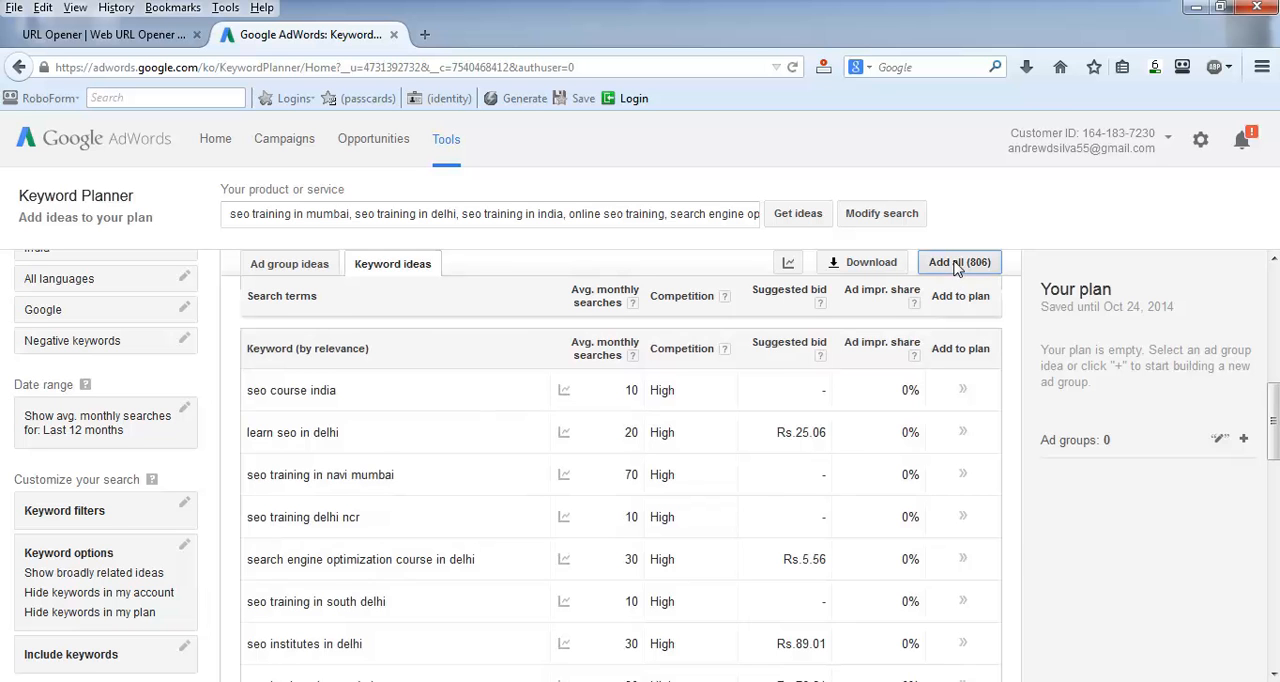
# Step: Download the historical statistics for the keyword ideas as an Excel CSV file, without segmenting by month
pyautogui.scroll(4, 771, 402)
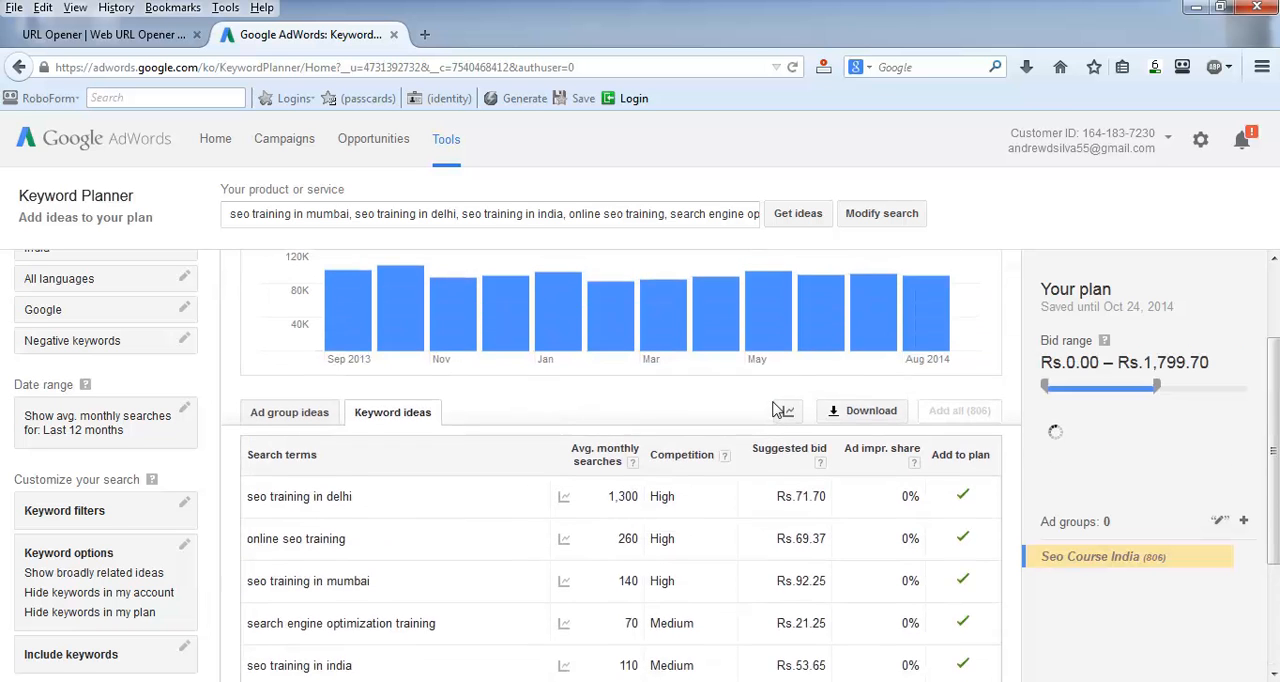
pyautogui.scroll(-1, 869, 501)
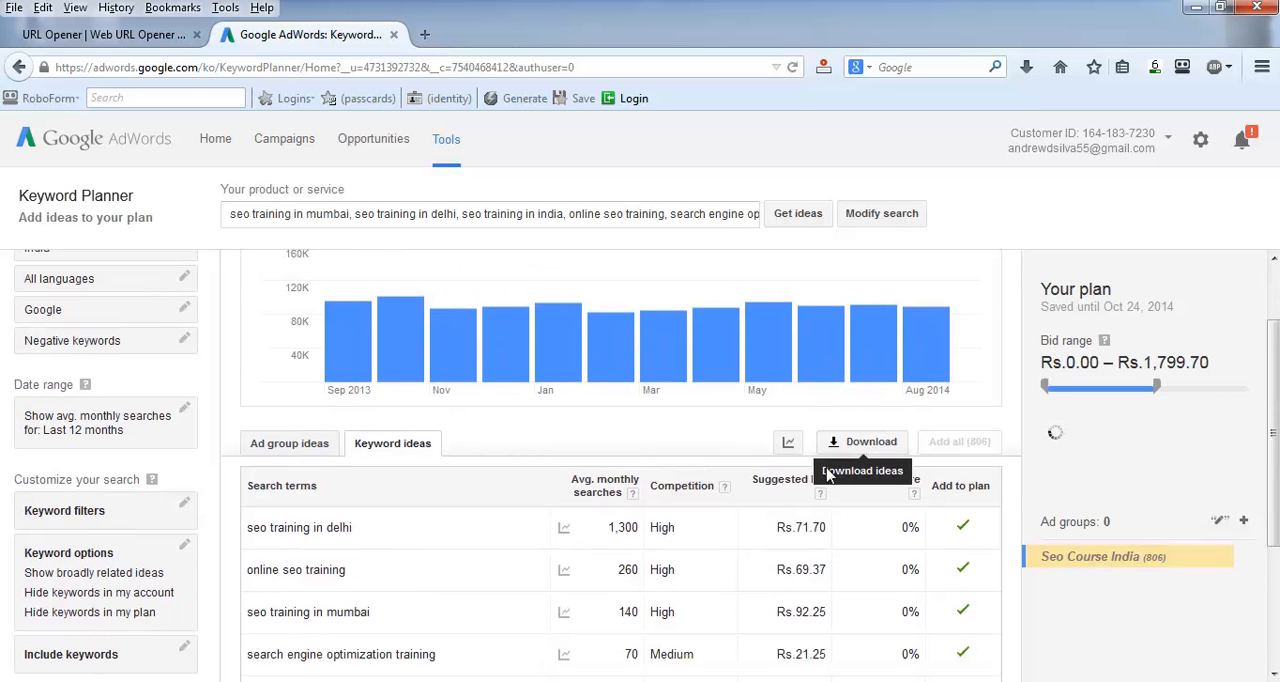
pyautogui.scroll(-2, 826, 476)
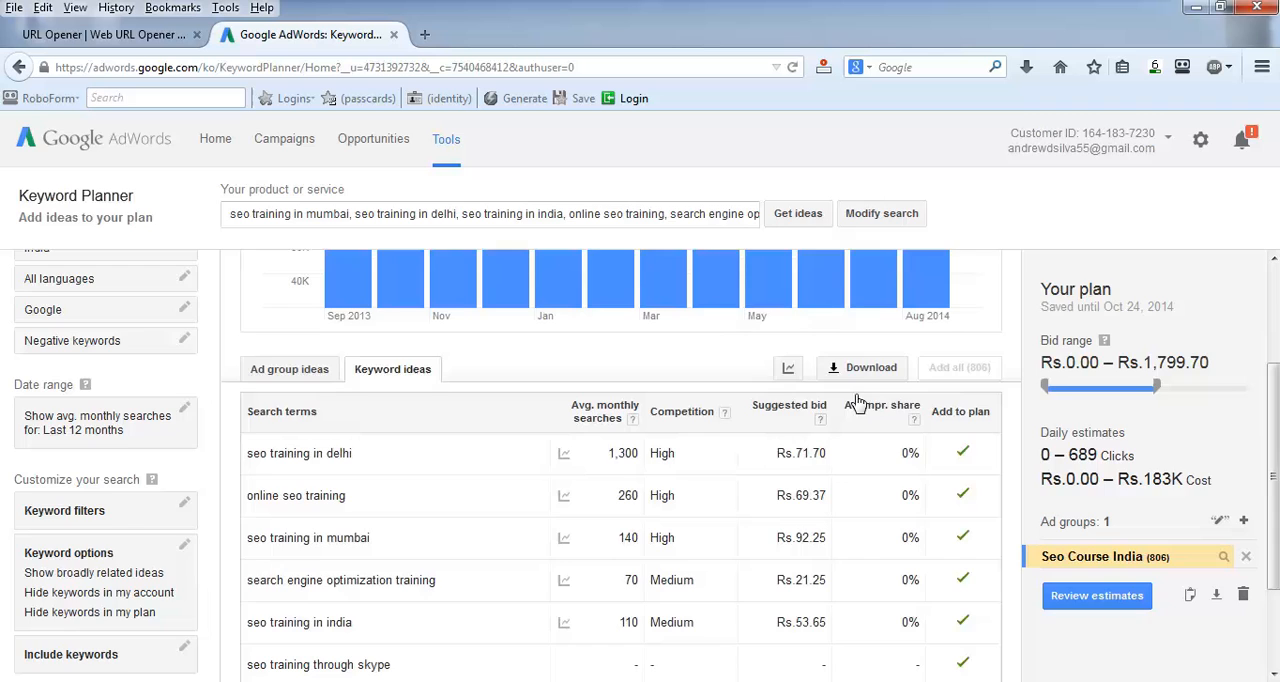
pyautogui.click(870, 370)
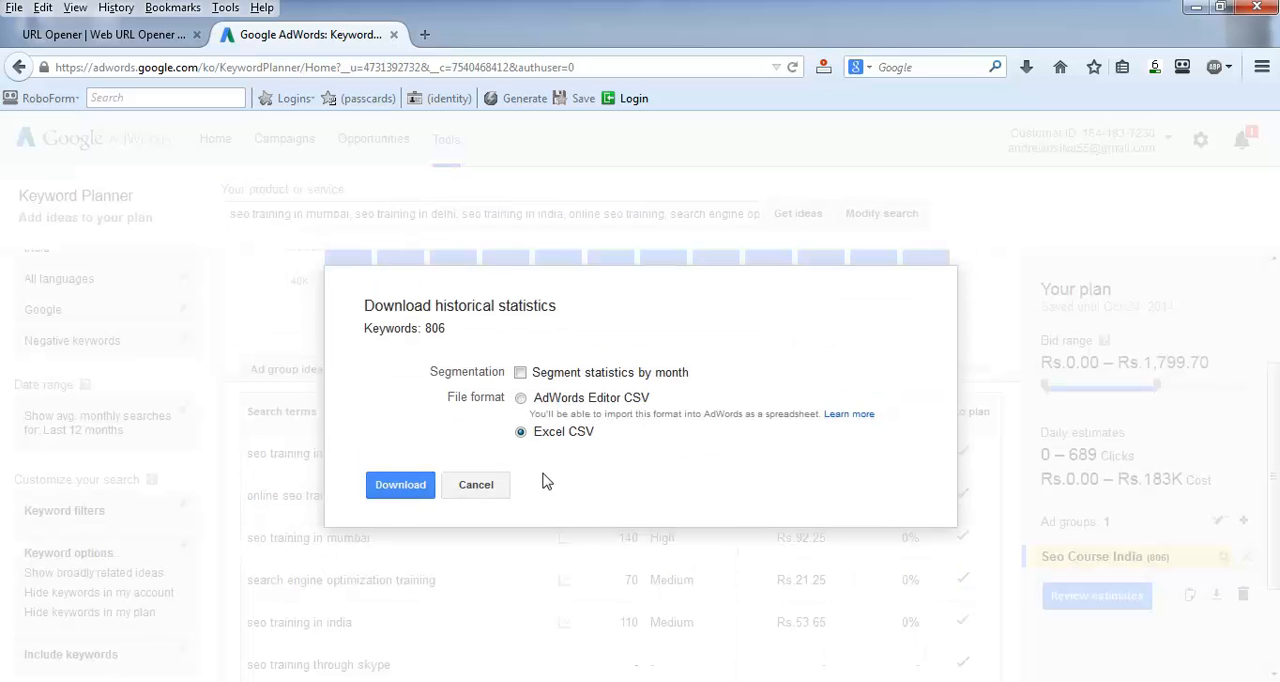
pyautogui.click(390, 489)
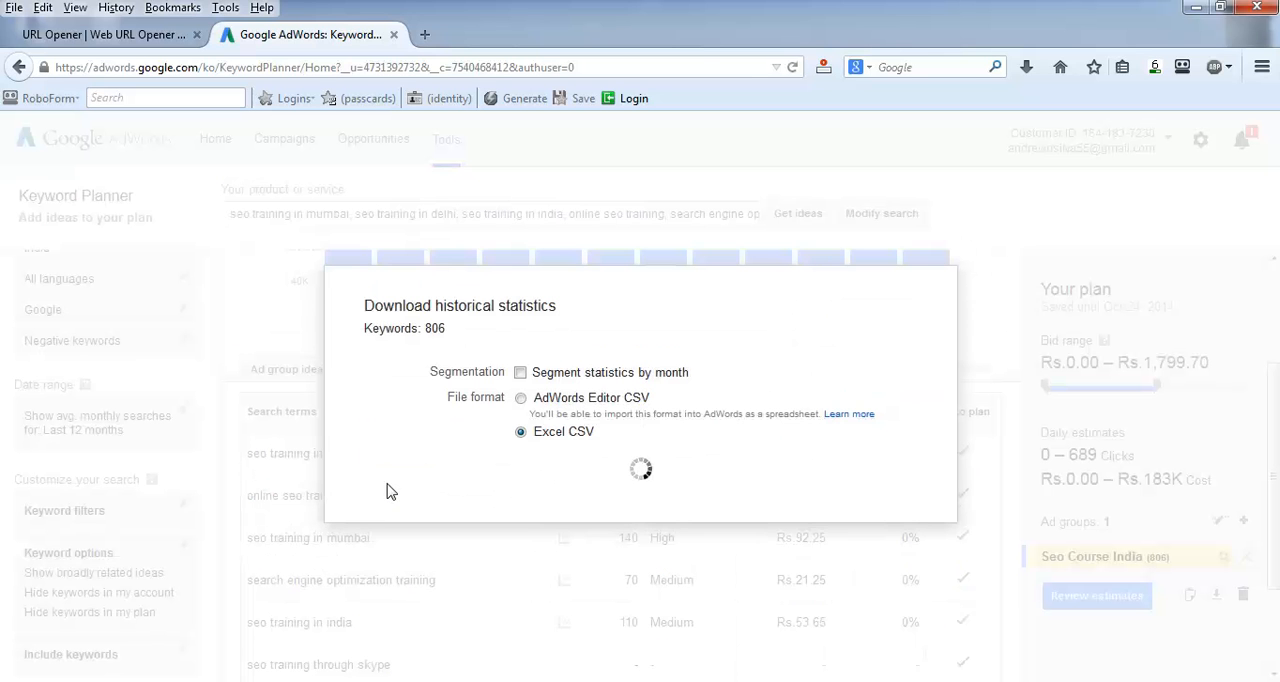
pyautogui.click(576, 450)
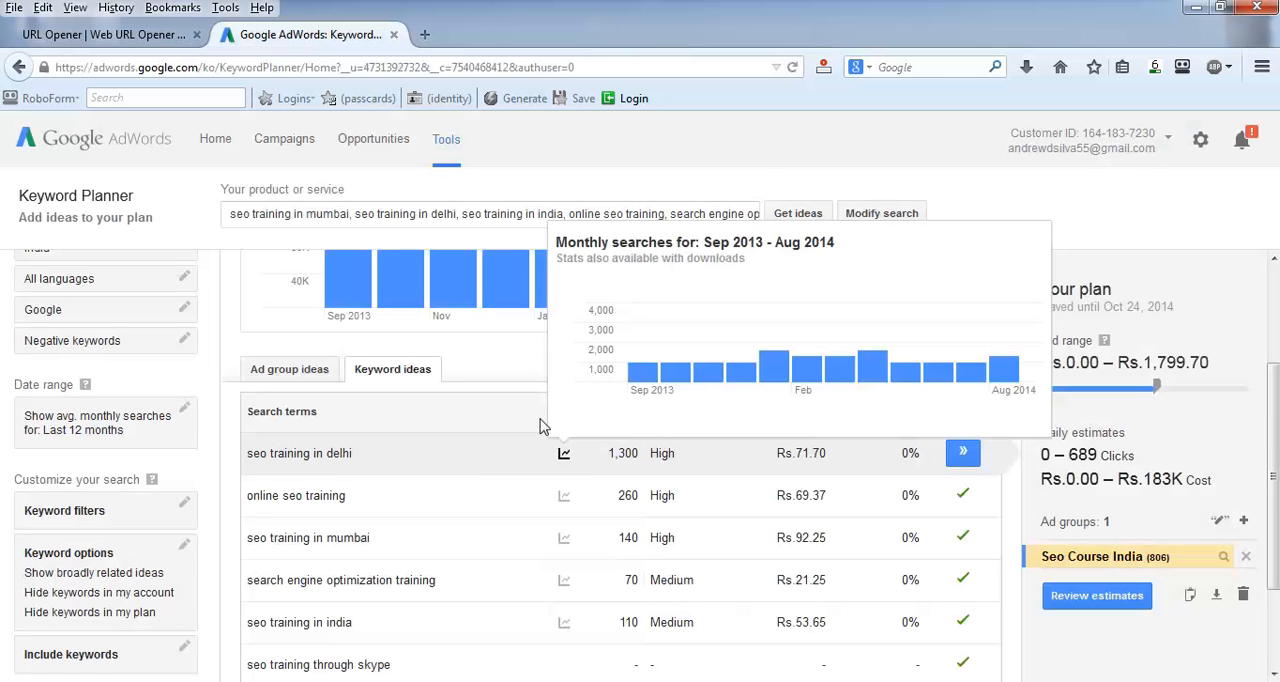
pyautogui.click(423, 308)
pyautogui.click(625, 400)
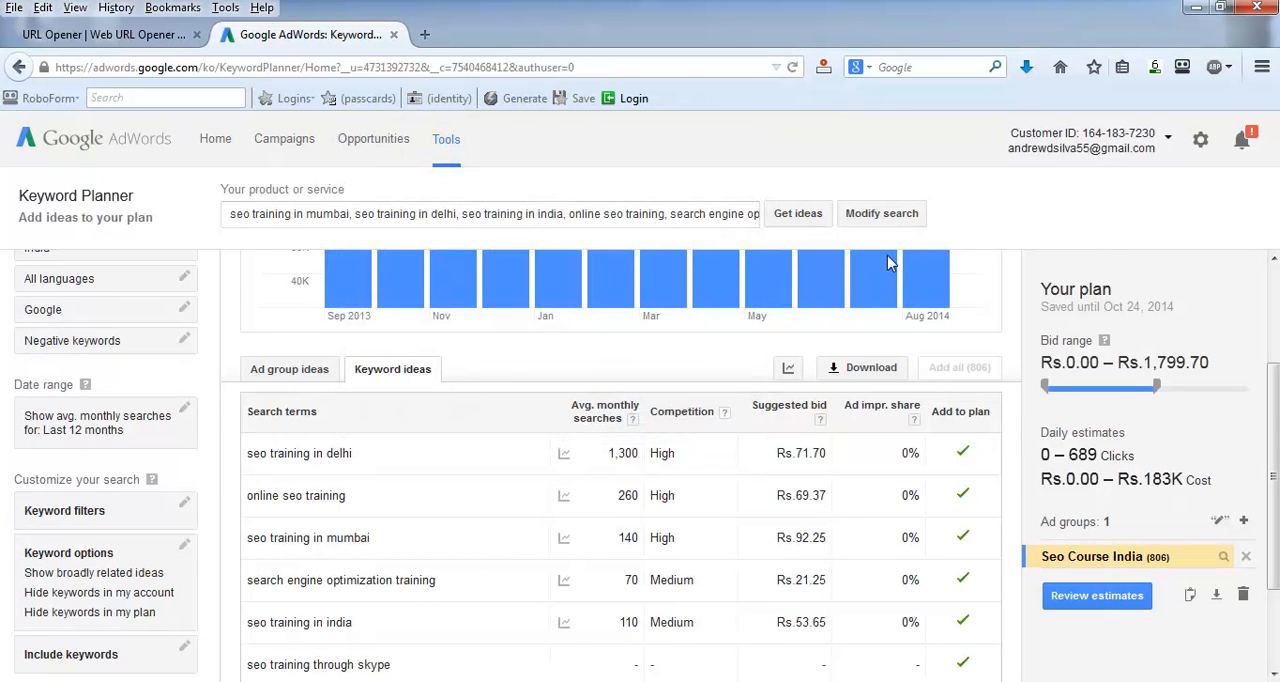
# Step: Open the downloaded CSV file in Excel and widen the Ad group and Keyword columns to fit their contents
pyautogui.click(1027, 67)
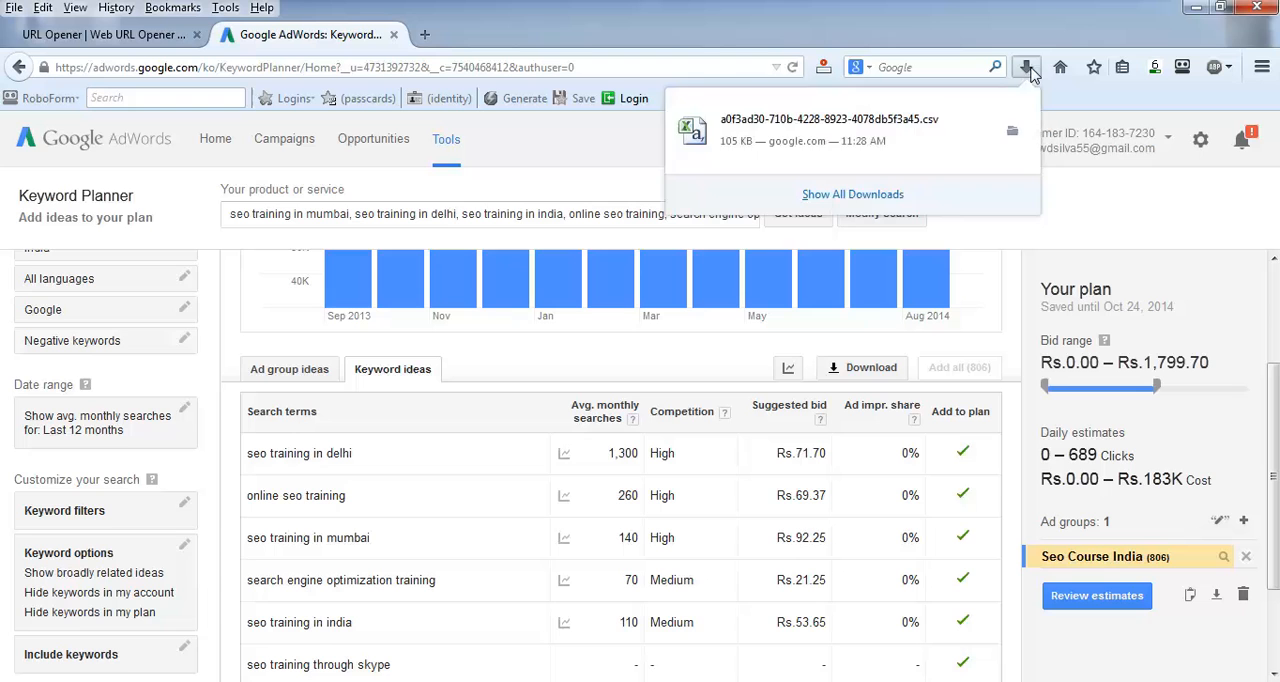
pyautogui.click(733, 132)
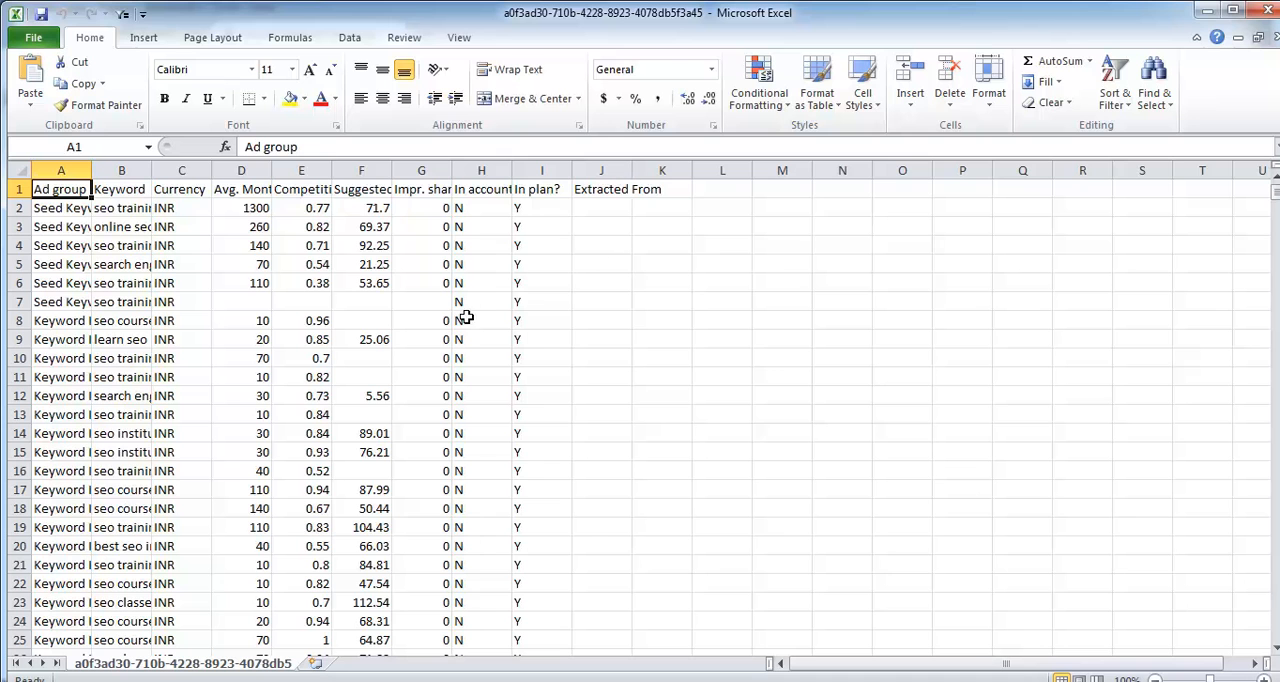
pyautogui.moveTo(89, 170); pyautogui.dragTo(166, 170)
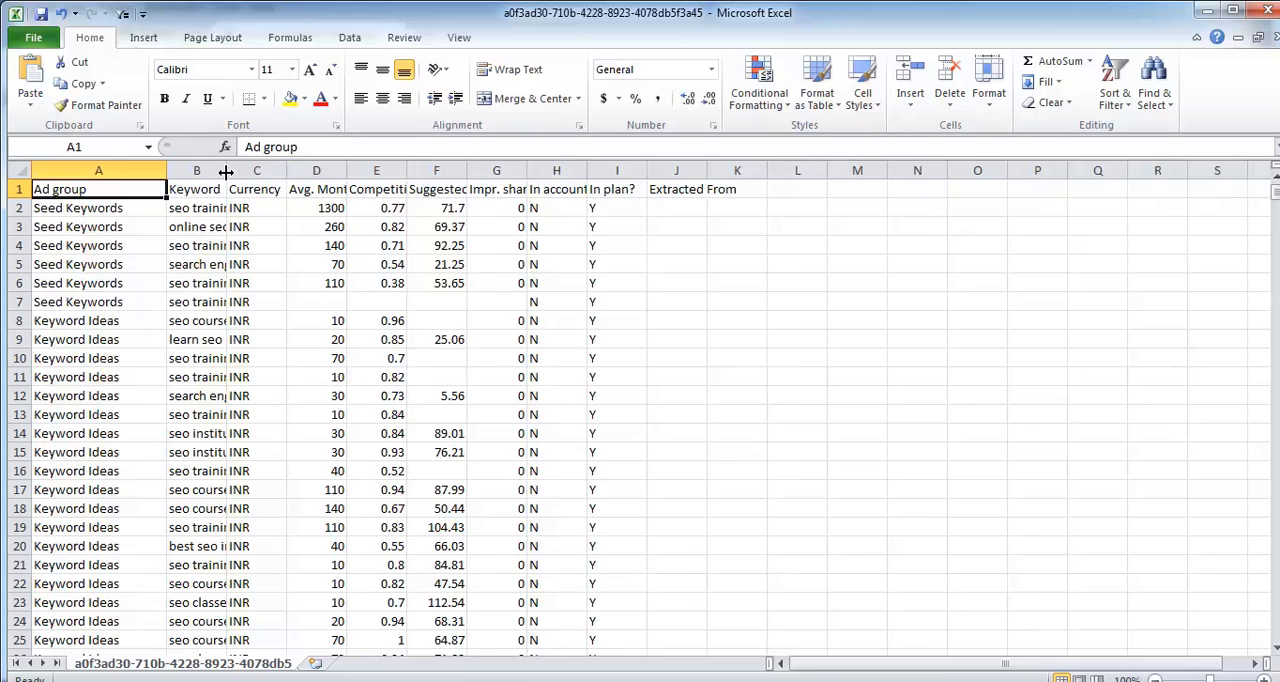
pyautogui.doubleClick(227, 170)
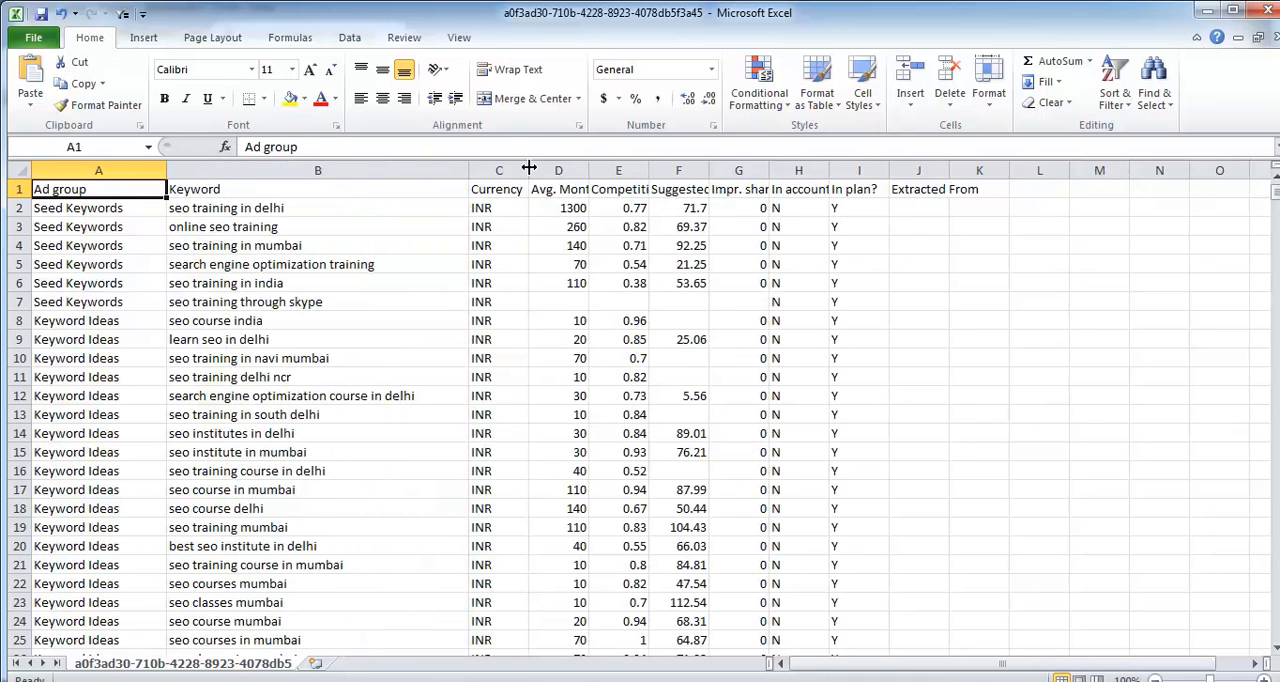
# Step: Delete the Ad group and Currency columns from the sheet
pyautogui.click(258, 172)
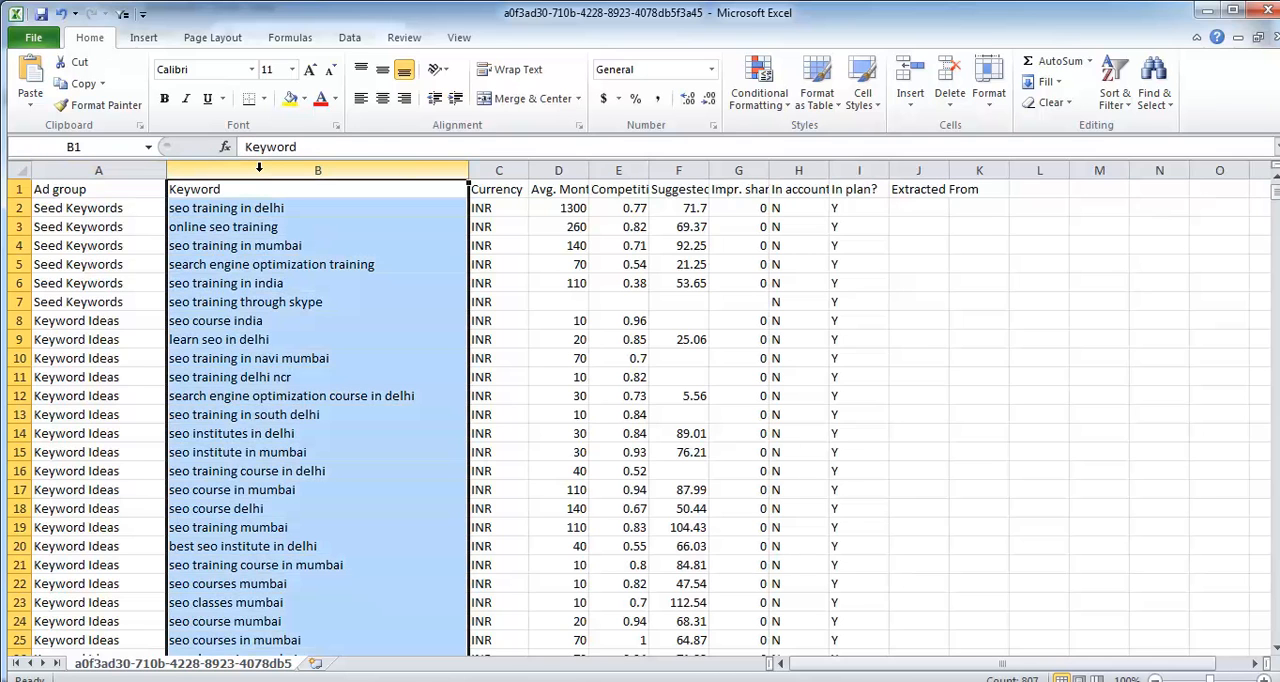
pyautogui.click(563, 165)
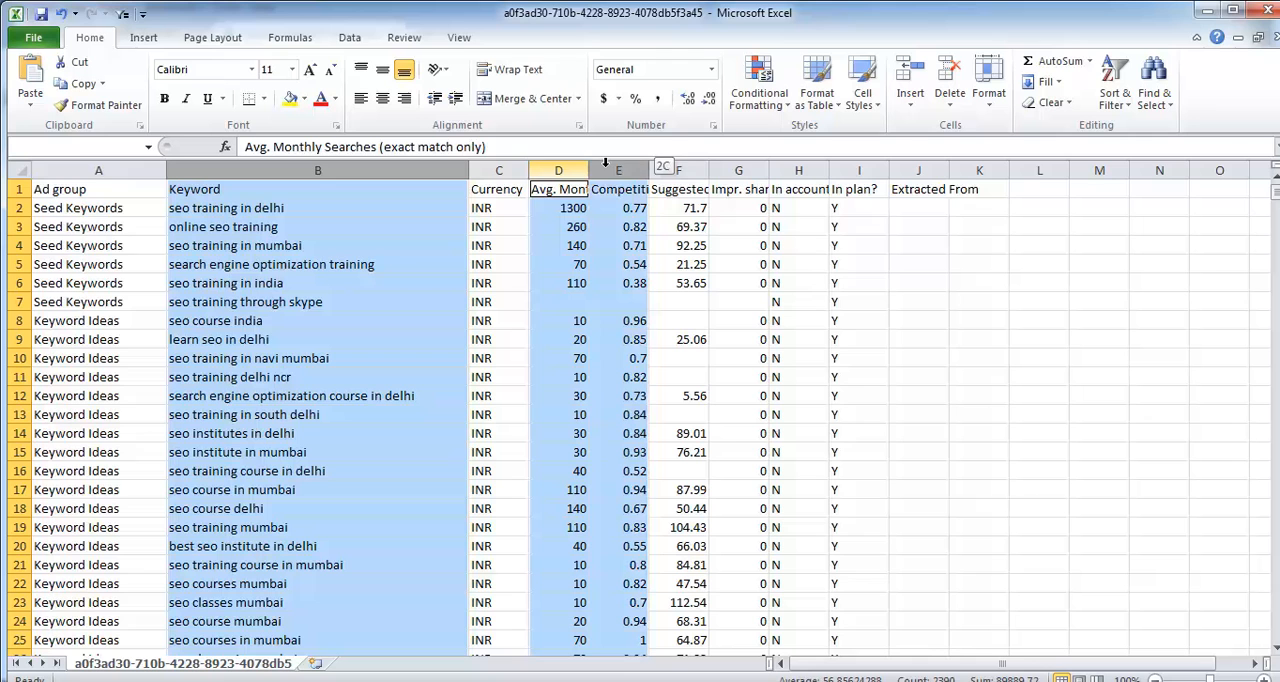
pyautogui.click(114, 170)
pyautogui.rightClick(114, 170)
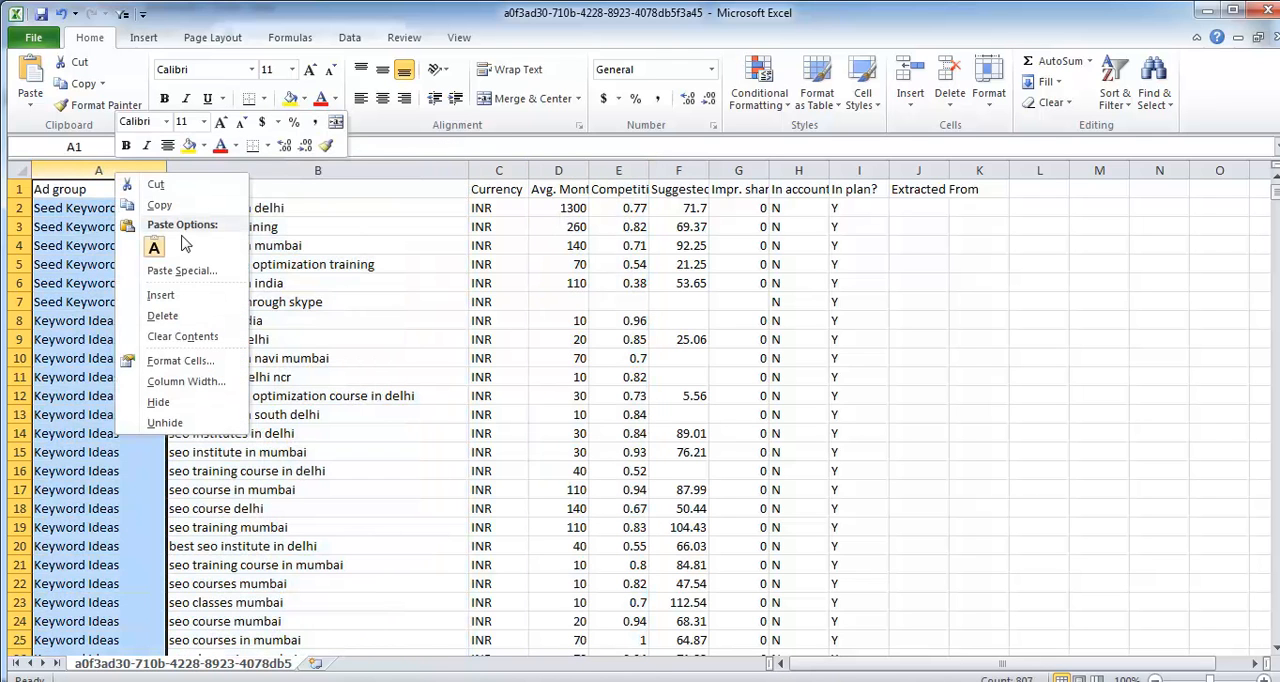
pyautogui.click(162, 316)
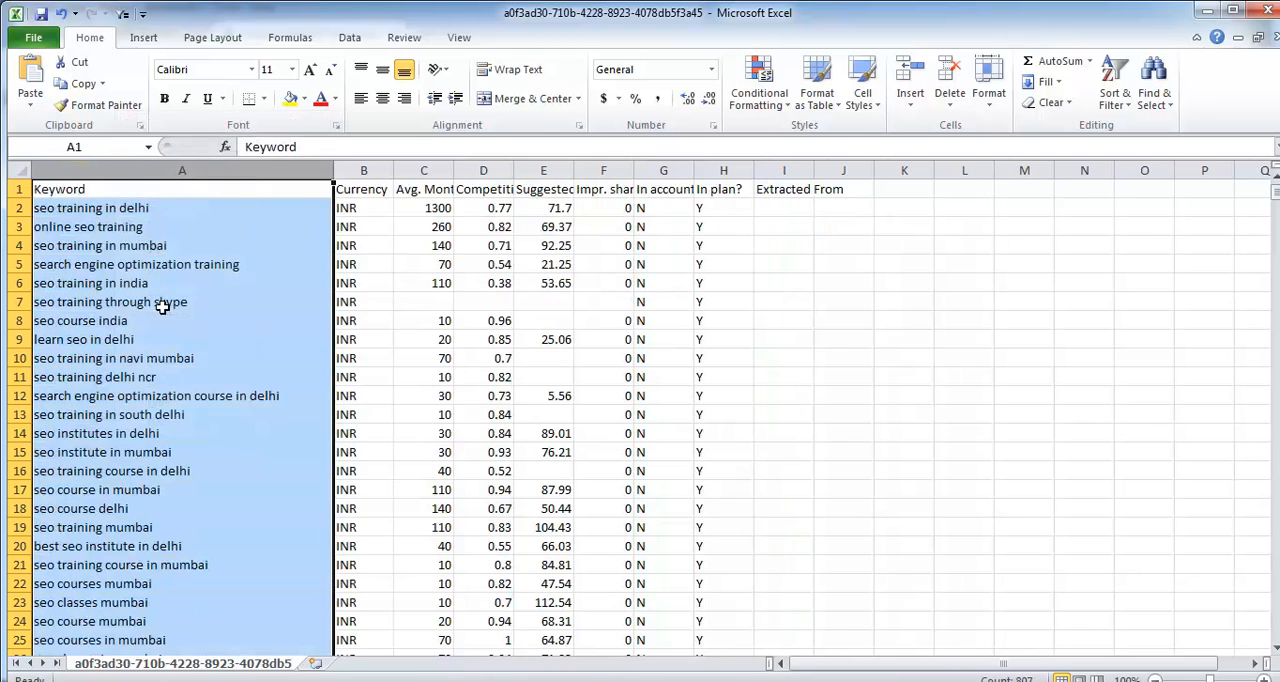
pyautogui.click(345, 174)
pyautogui.rightClick(372, 177)
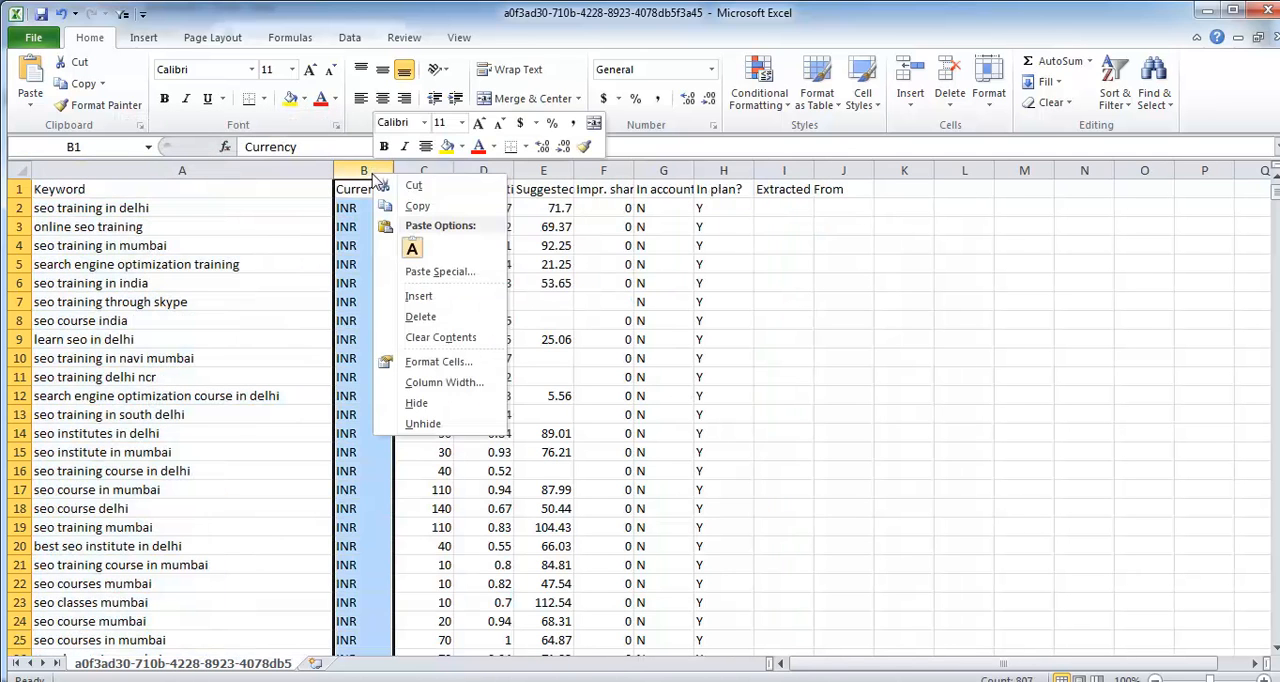
pyautogui.click(420, 316)
# Step: Delete the columns from Suggested bid through Extracted From, and fit the Avg. Monthly Searches and Competition columns to their contents
pyautogui.moveTo(490, 170); pyautogui.dragTo(725, 170)
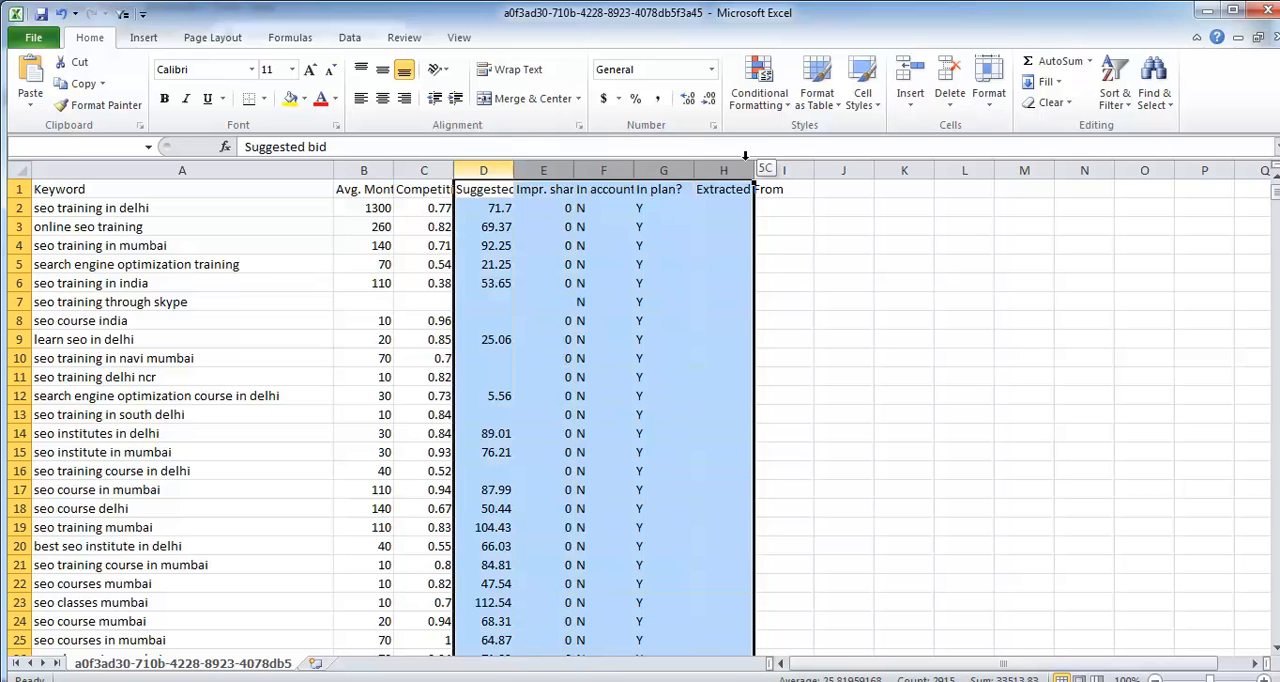
pyautogui.rightClick(550, 172)
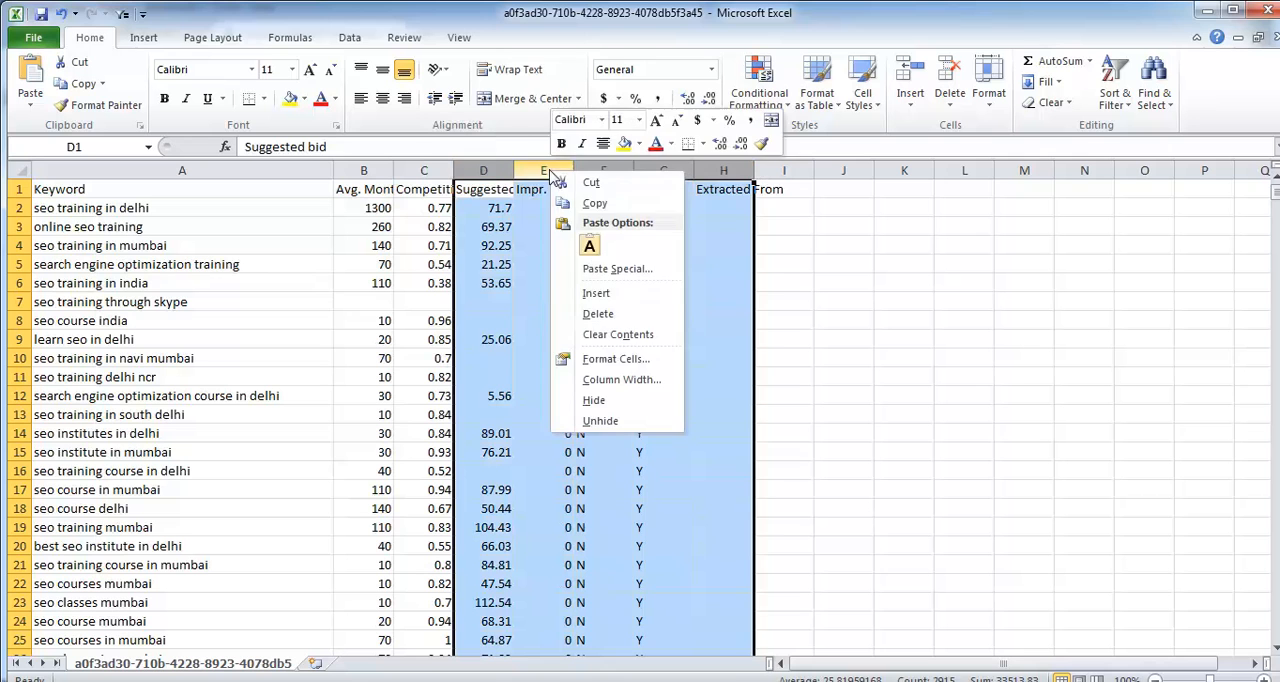
pyautogui.click(600, 314)
pyautogui.click(620, 317)
pyautogui.doubleClick(394, 170)
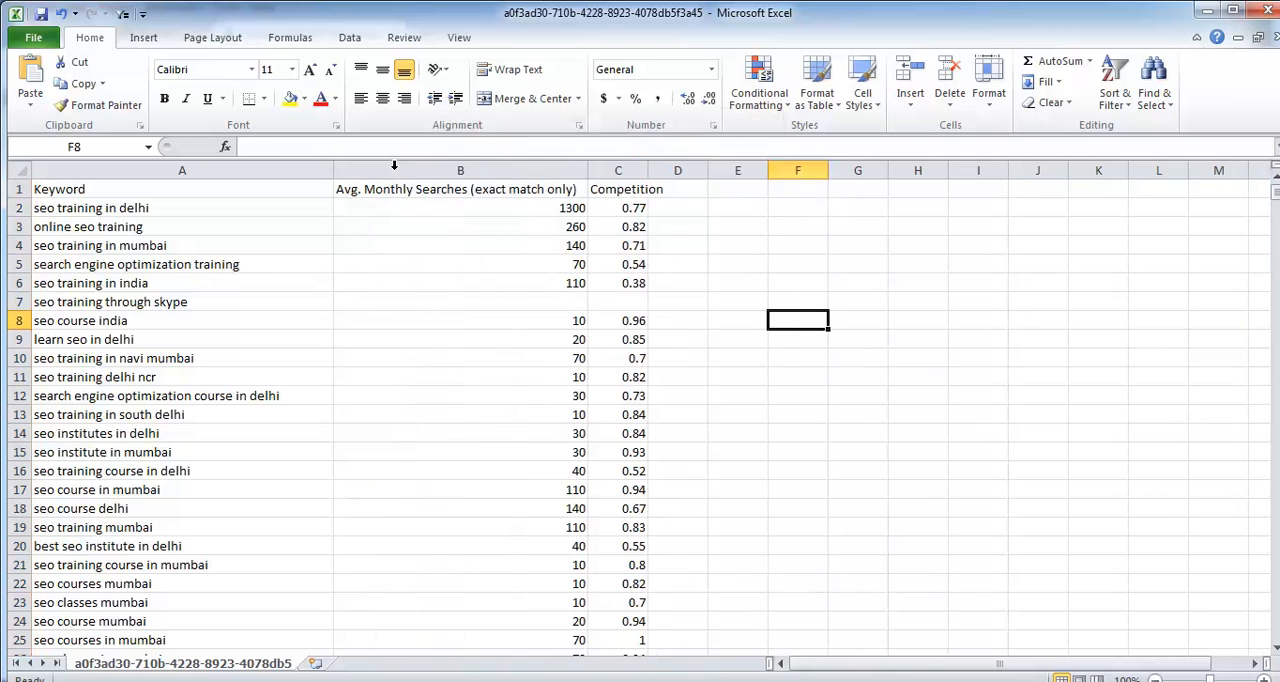
pyautogui.doubleClick(648, 170)
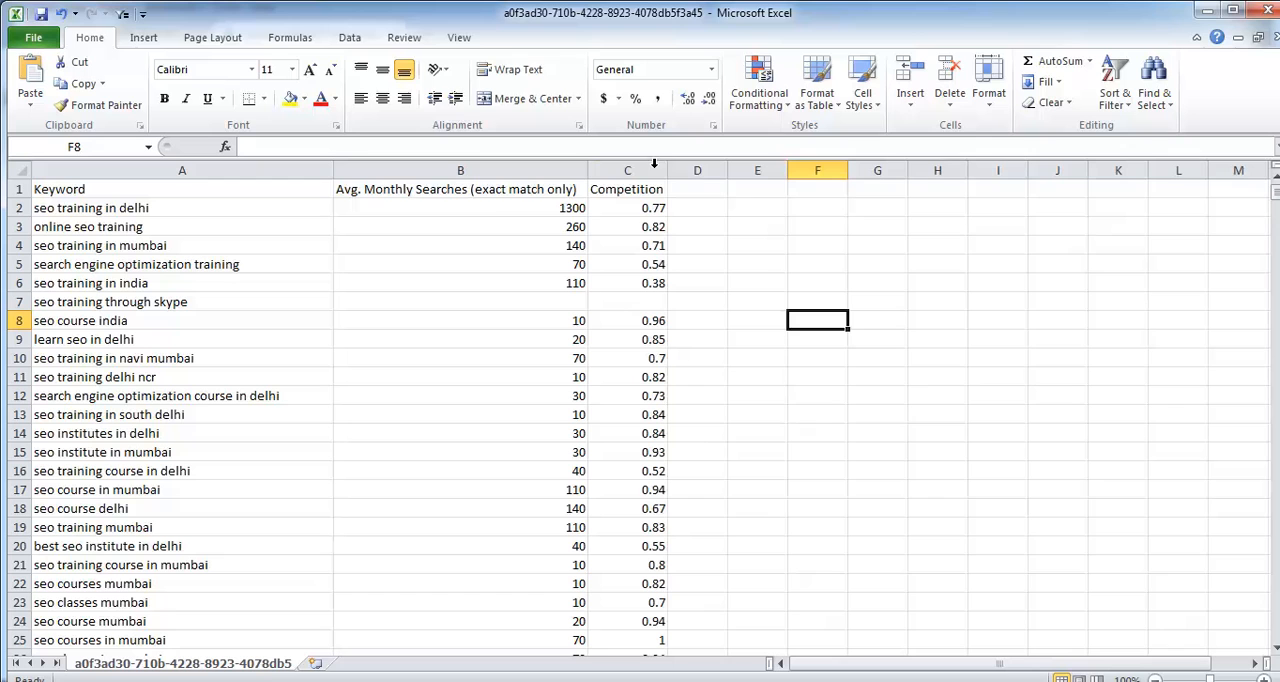
# Step: Examine the average monthly searches and the numeric competition values of the listed keywords
pyautogui.click(494, 189)
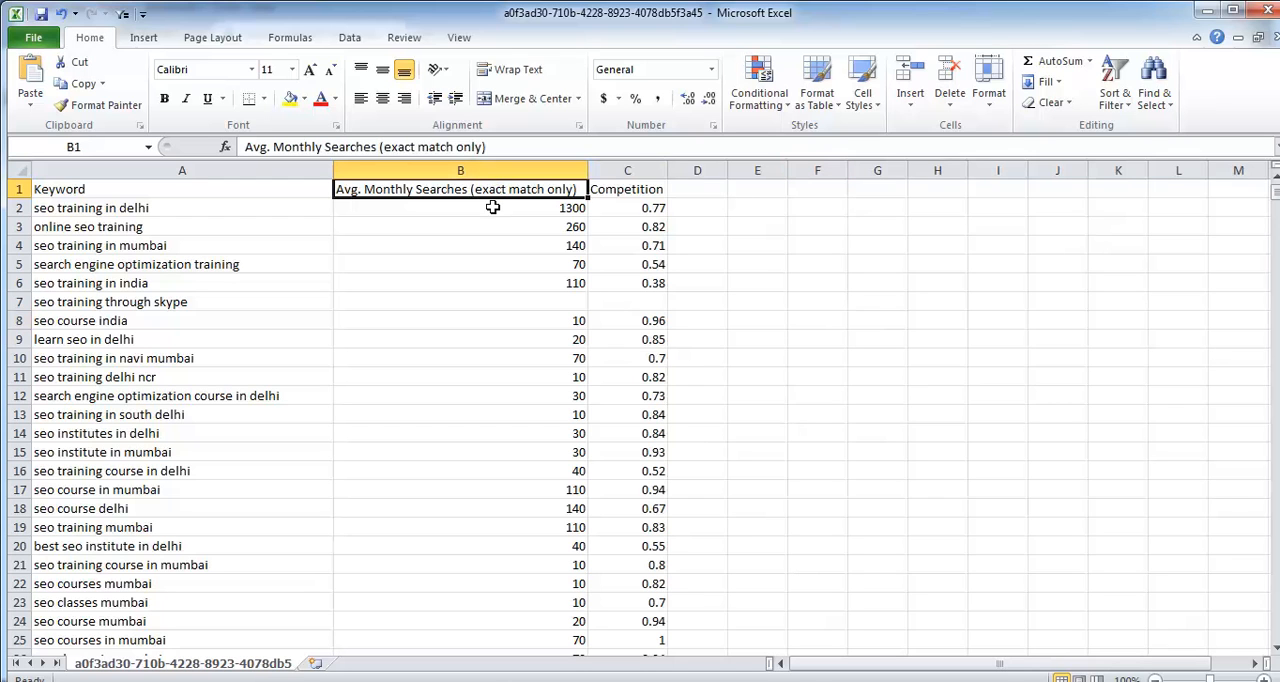
pyautogui.click(540, 212)
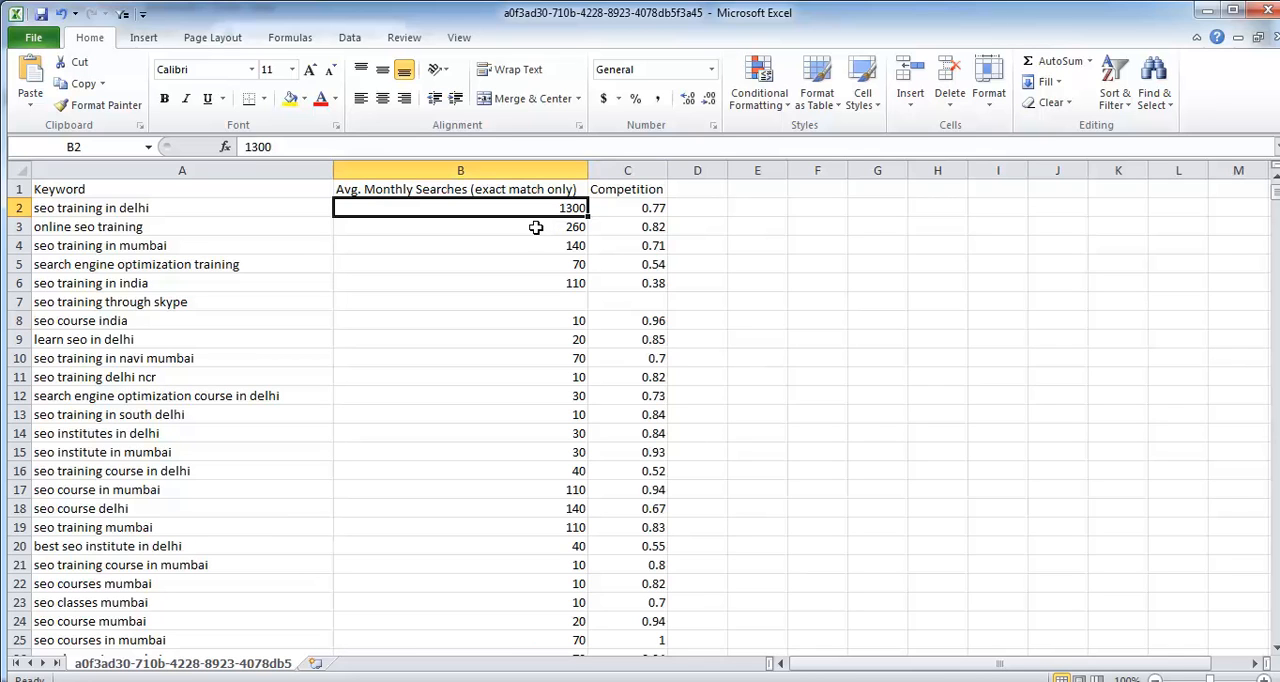
pyautogui.click(630, 170)
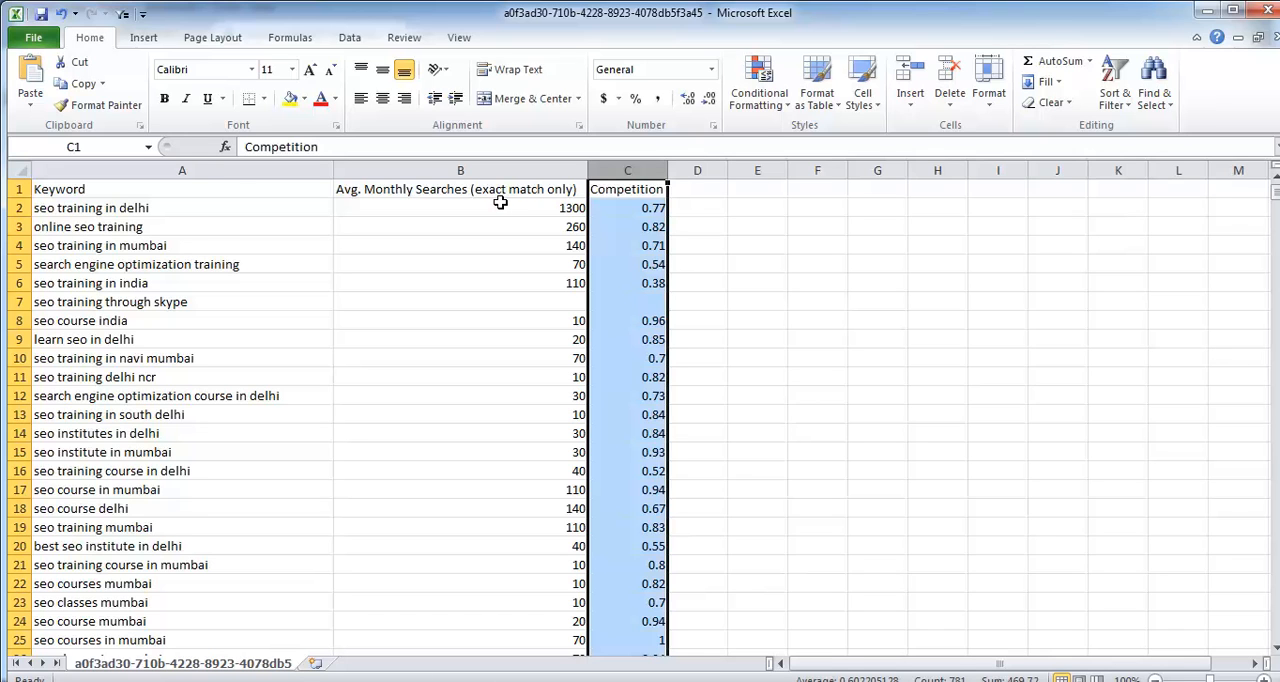
pyautogui.click(213, 207)
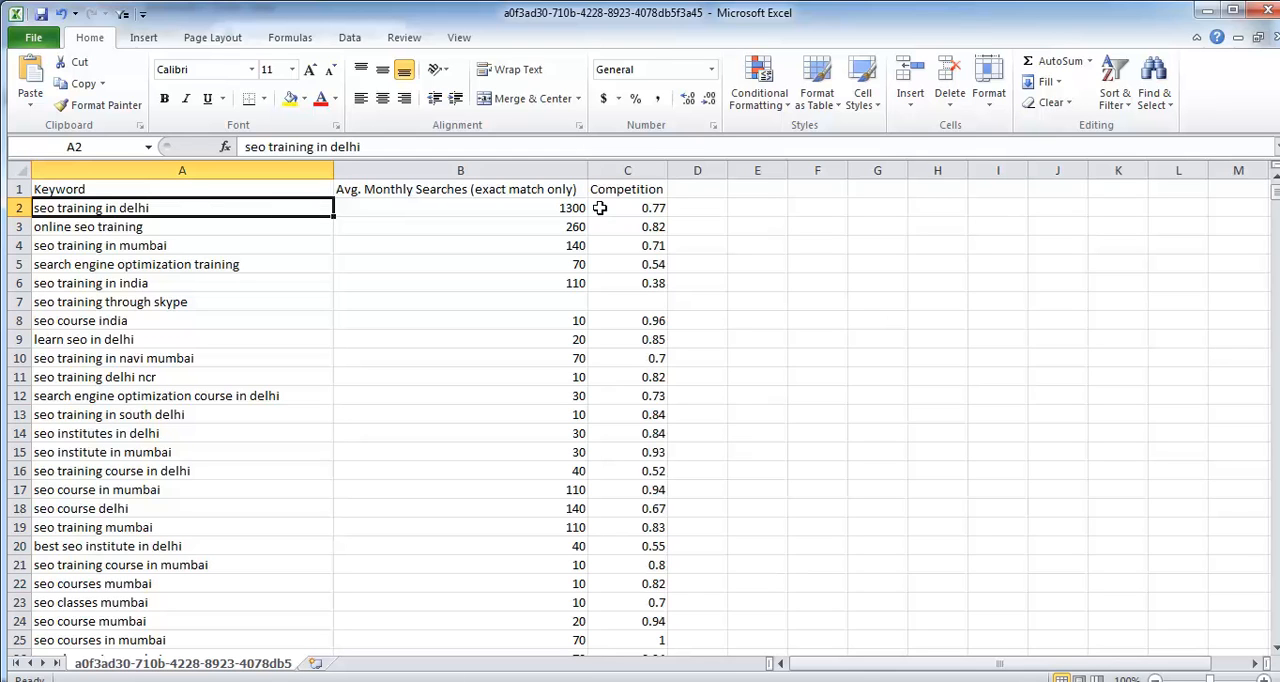
pyautogui.click(292, 229)
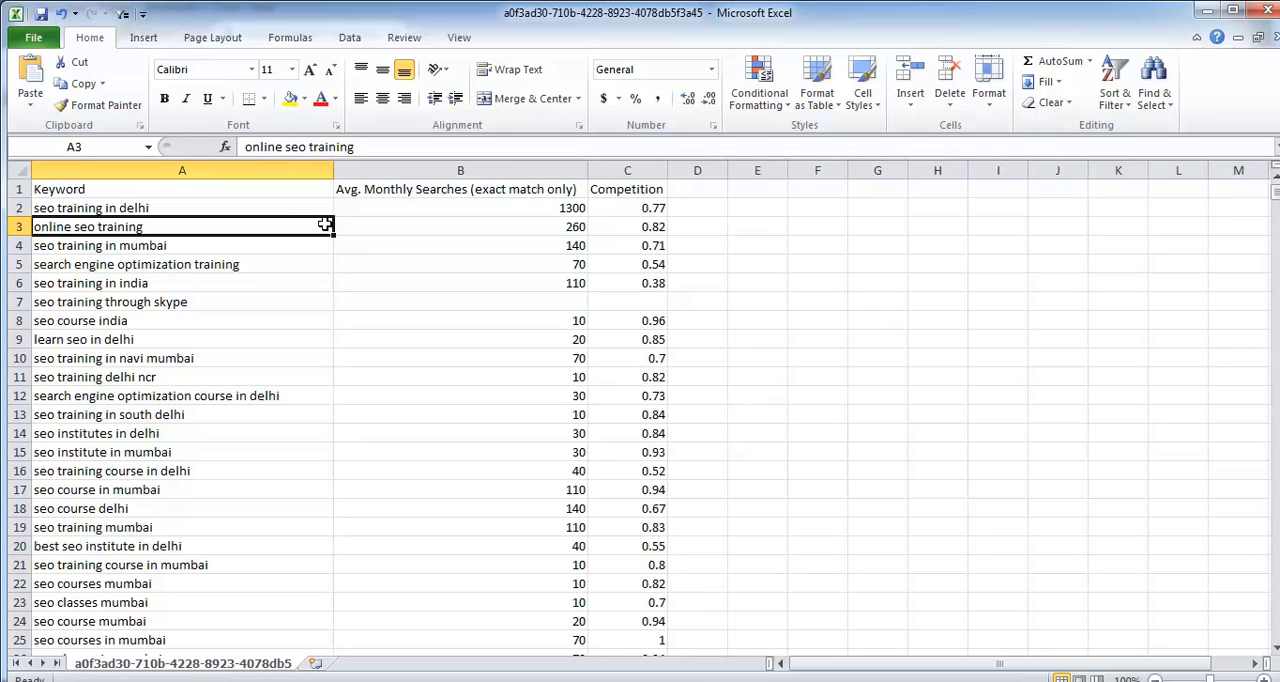
pyautogui.click(531, 189)
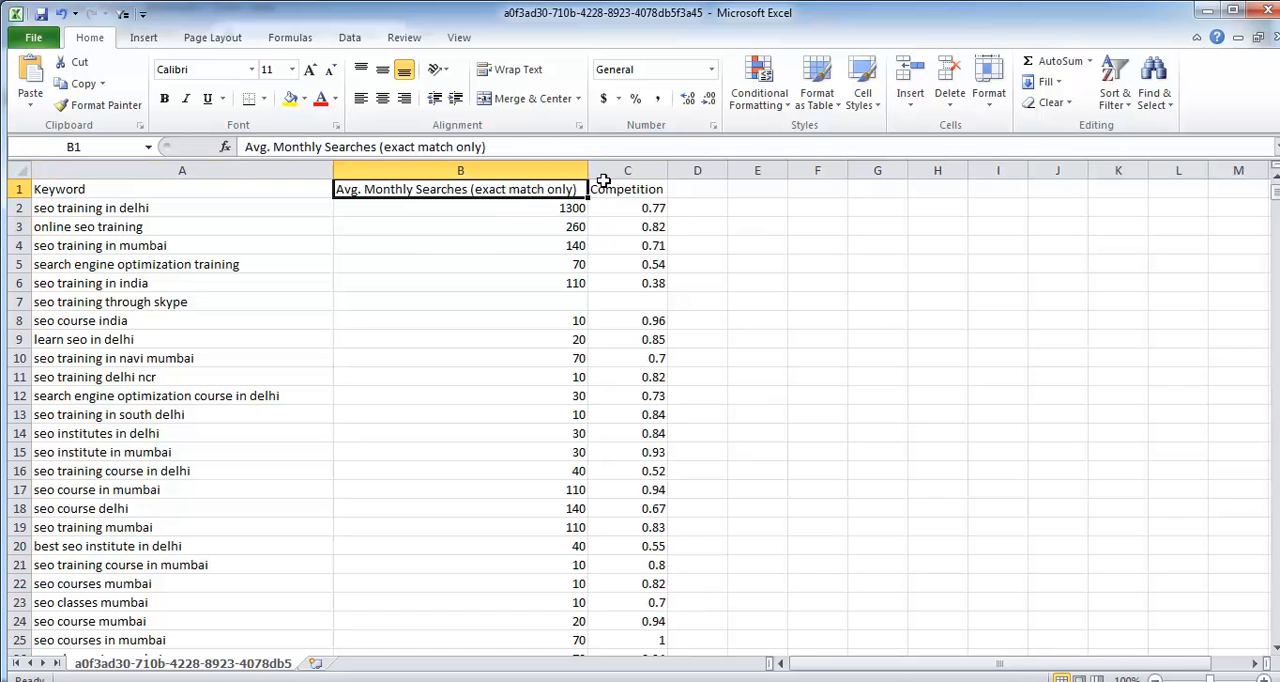
pyautogui.click(643, 187)
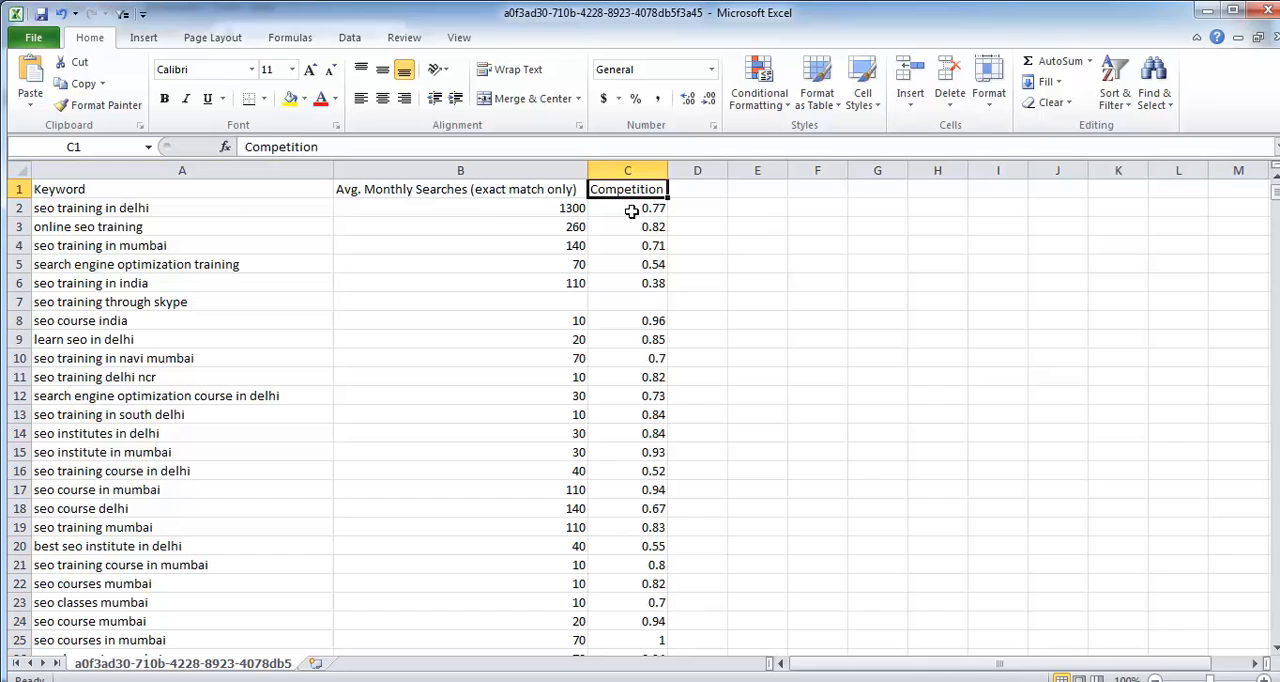
pyautogui.moveTo(628, 208); pyautogui.dragTo(628, 455)
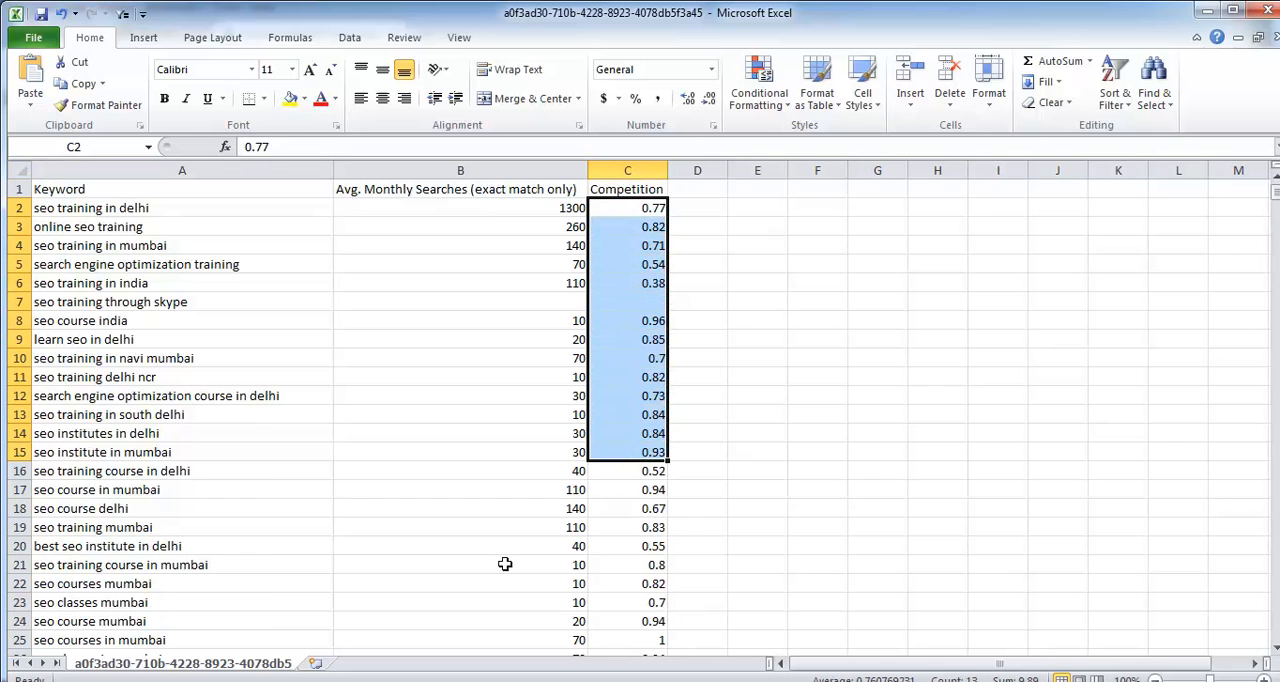
# Step: Switch back to the Keyword Planner in the browser and check the competition levels of the entered search terms
pyautogui.click(262, 622)
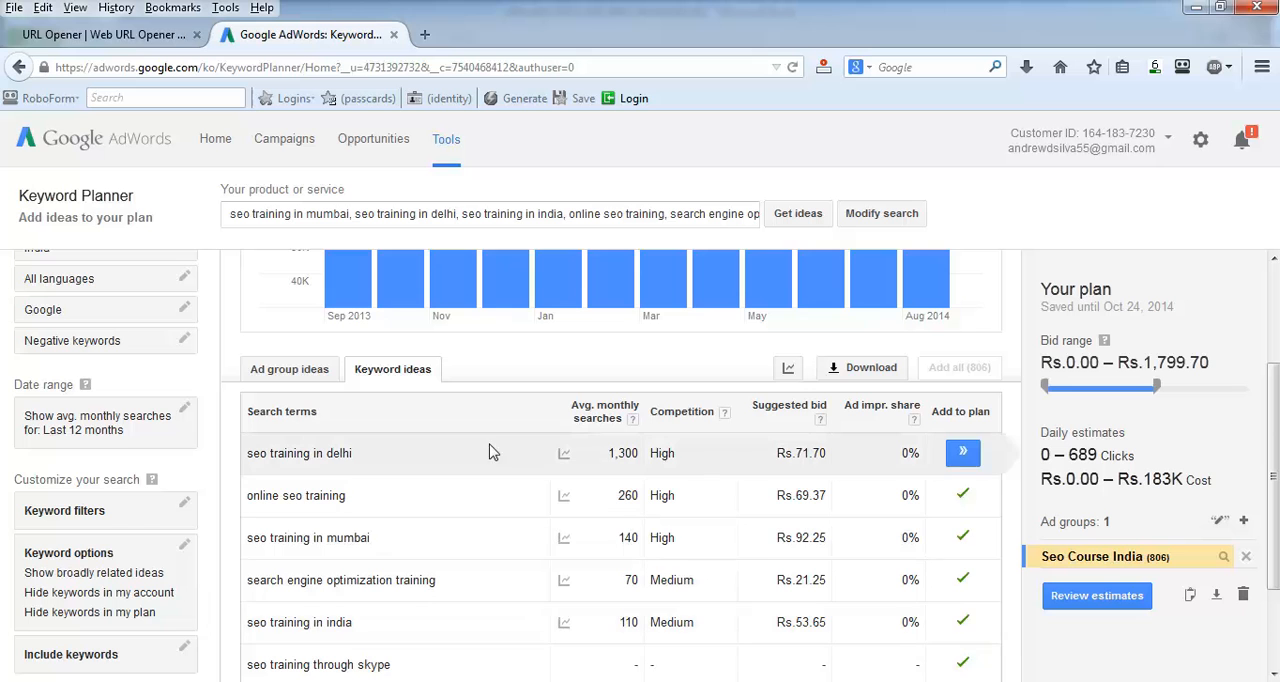
pyautogui.scroll(-2, 575, 444)
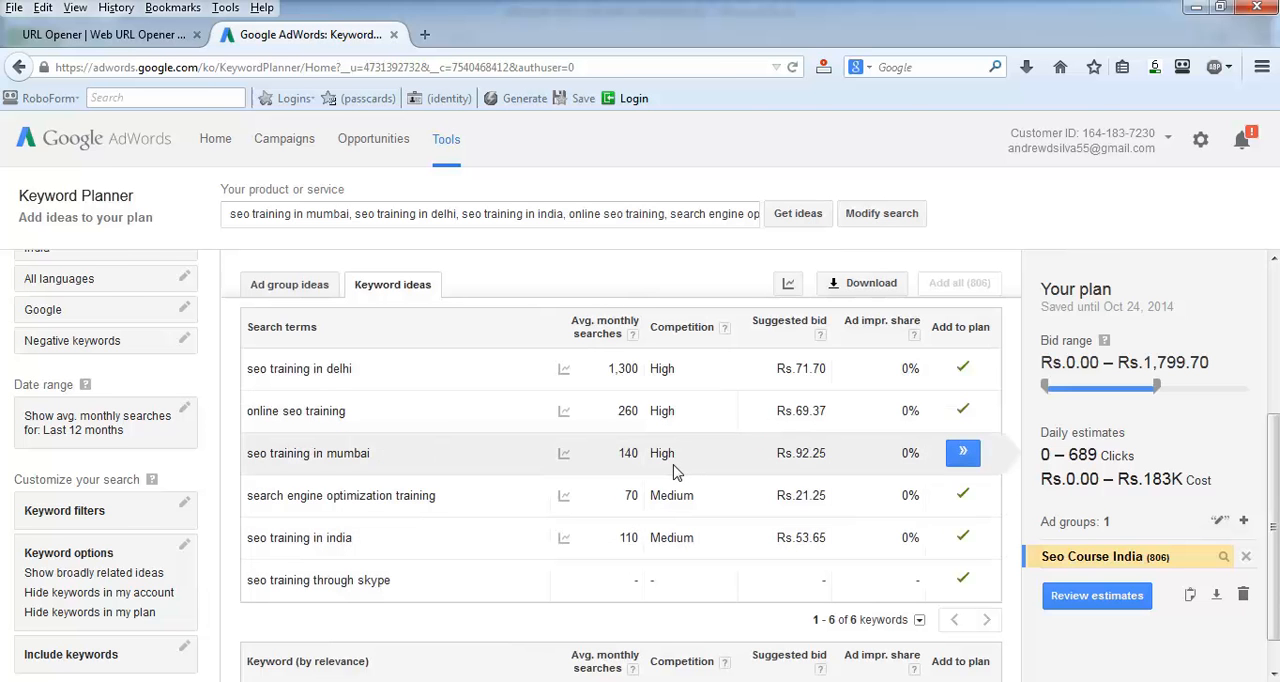
# Step: Switch back to the exported keyword sheet in Excel and check the competition value of "seo courses in mumbai"
pyautogui.hotkey('alt', 'Tab')
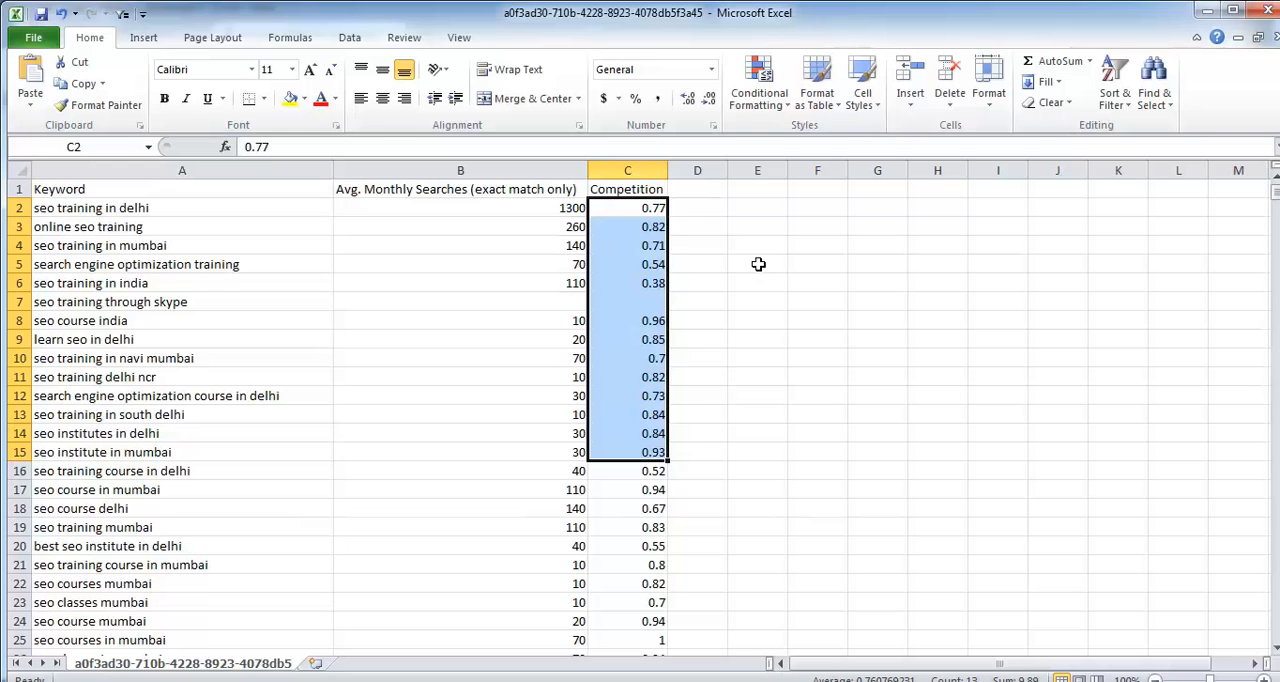
pyautogui.click(758, 264)
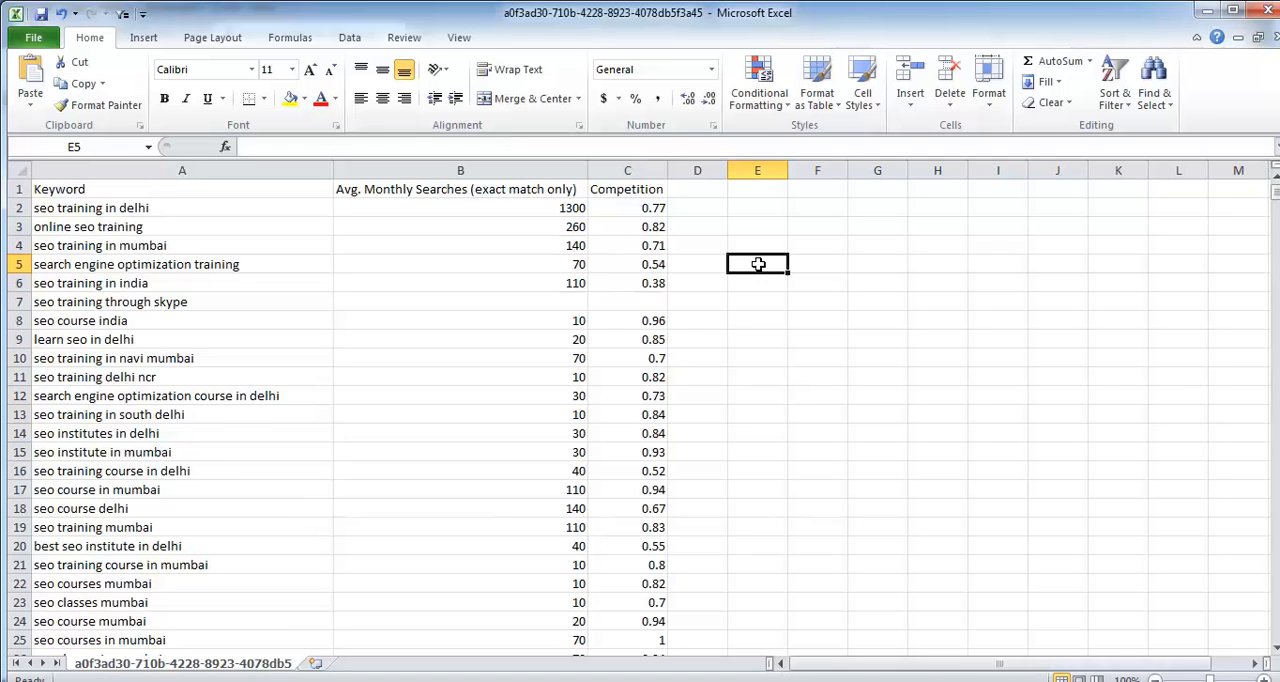
pyautogui.click(633, 638)
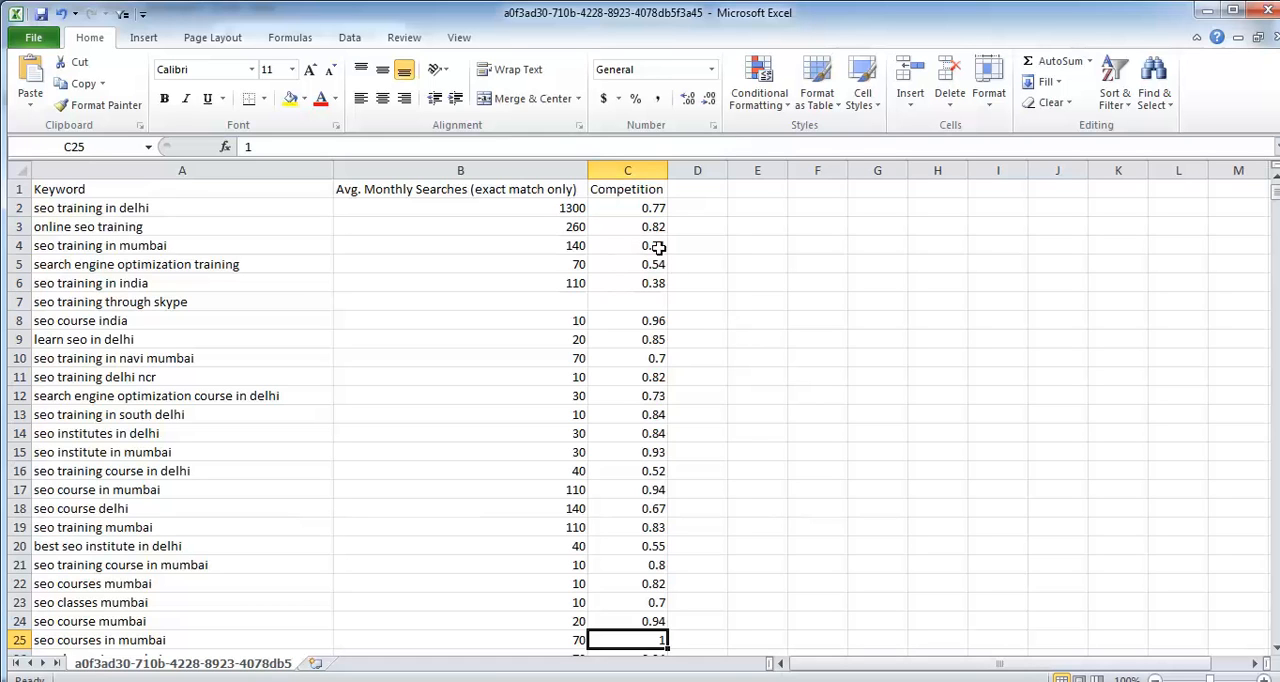
# Step: Move the Competition heading from cell C1 to E1
pyautogui.click(628, 189)
pyautogui.hotkey('ctrl', 'x')
pyautogui.click(751, 191)
pyautogui.hotkey('ctrl', 'v')
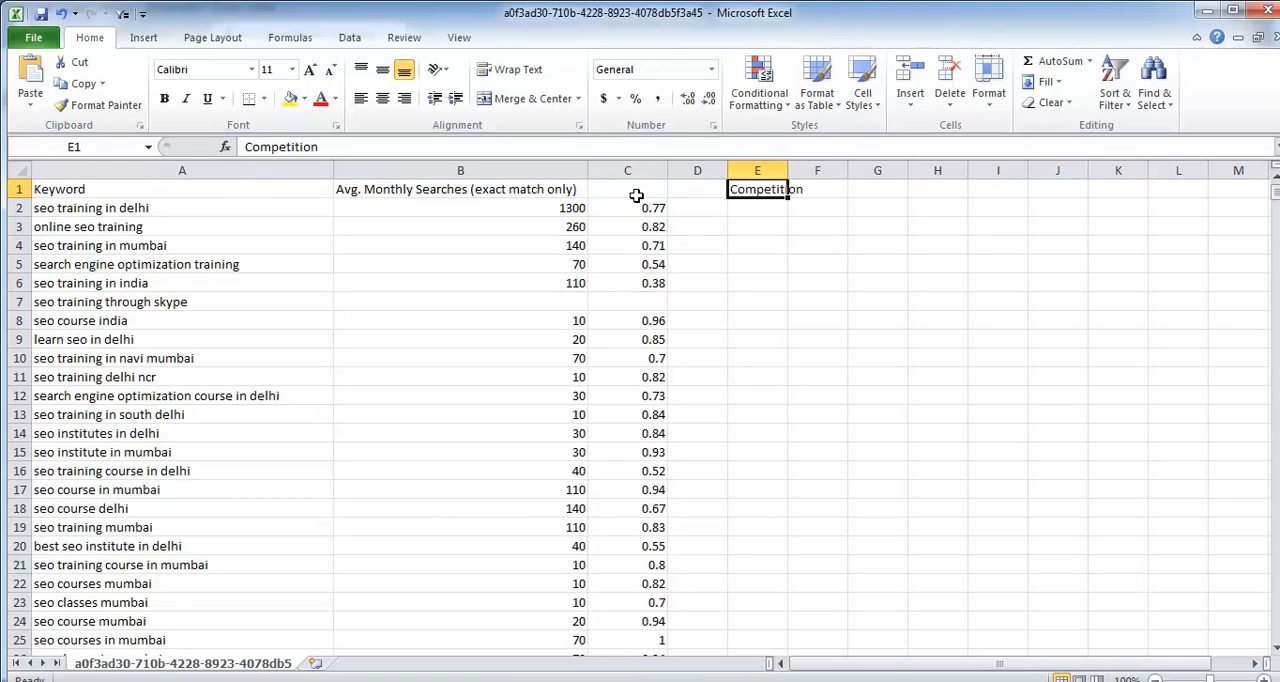
# Step: Delete the column of competition values and the empty column beside it, and widen the column holding the Competition heading
pyautogui.rightClick(630, 172)
pyautogui.click(680, 311)
pyautogui.rightClick(627, 170)
pyautogui.click(672, 311)
pyautogui.moveTo(649, 171); pyautogui.dragTo(694, 171)
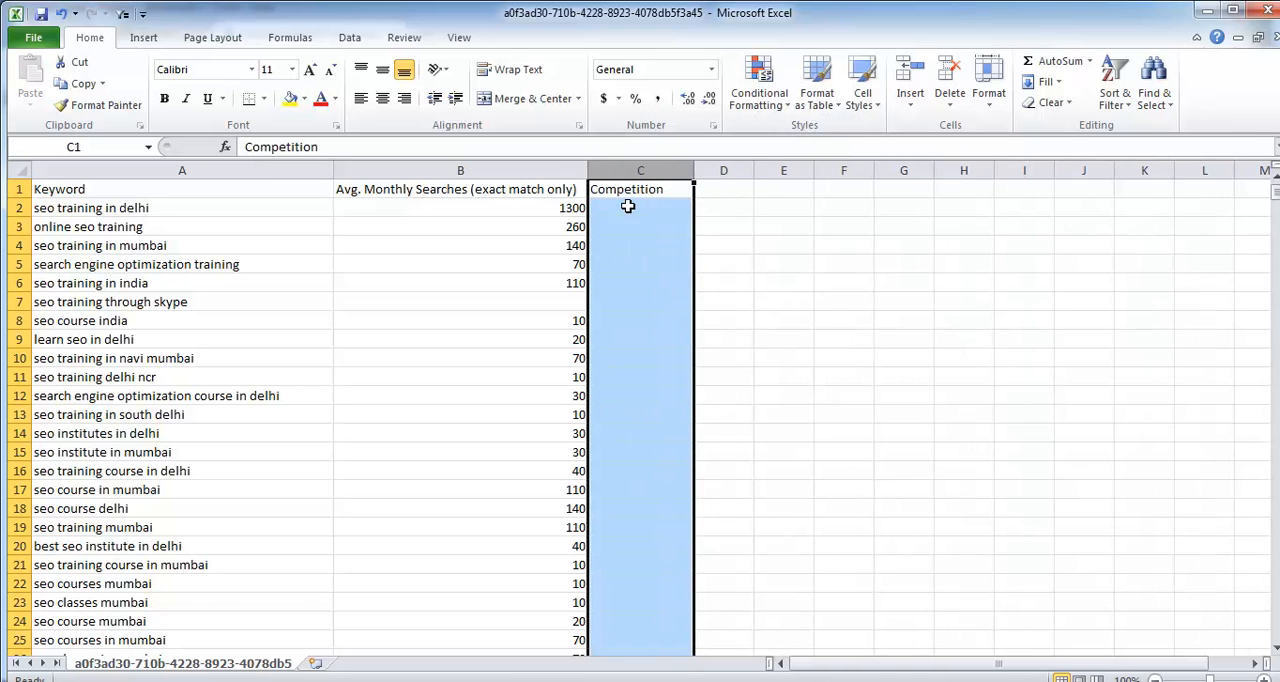
pyautogui.click(626, 206)
# Step: Apply a thick box border around the six entered keywords in A2:A7
pyautogui.click(264, 207)
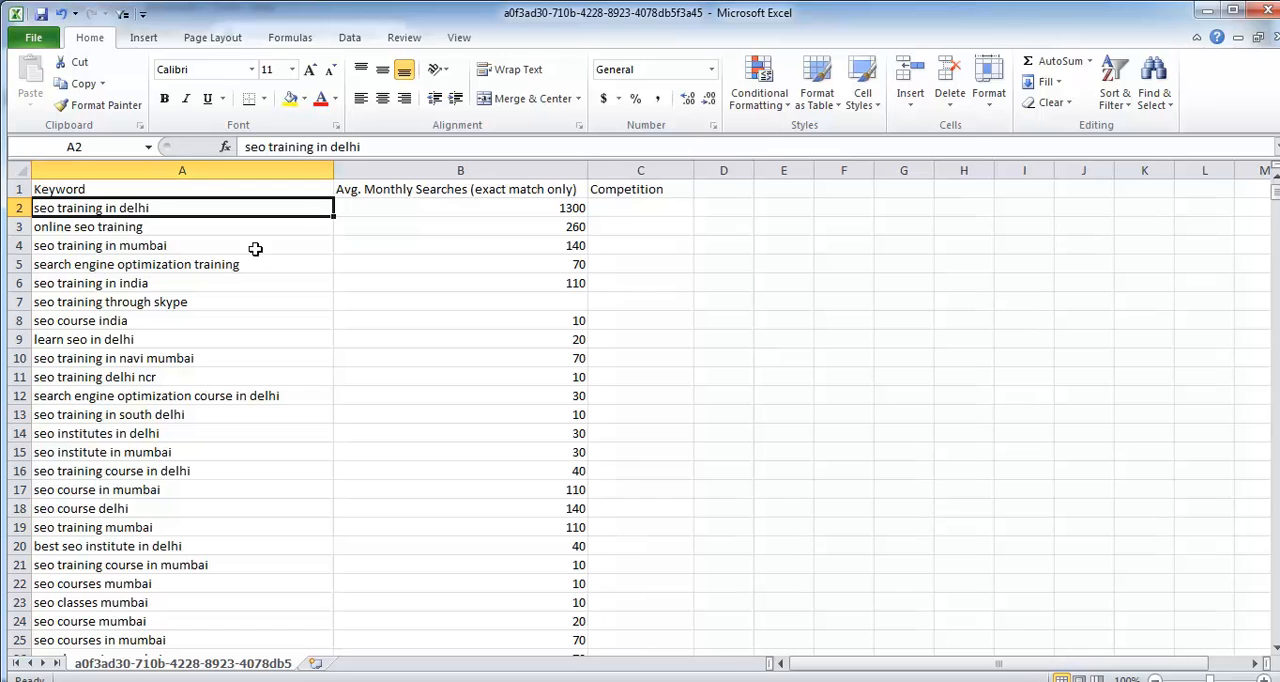
pyautogui.moveTo(153, 208); pyautogui.dragTo(174, 301)
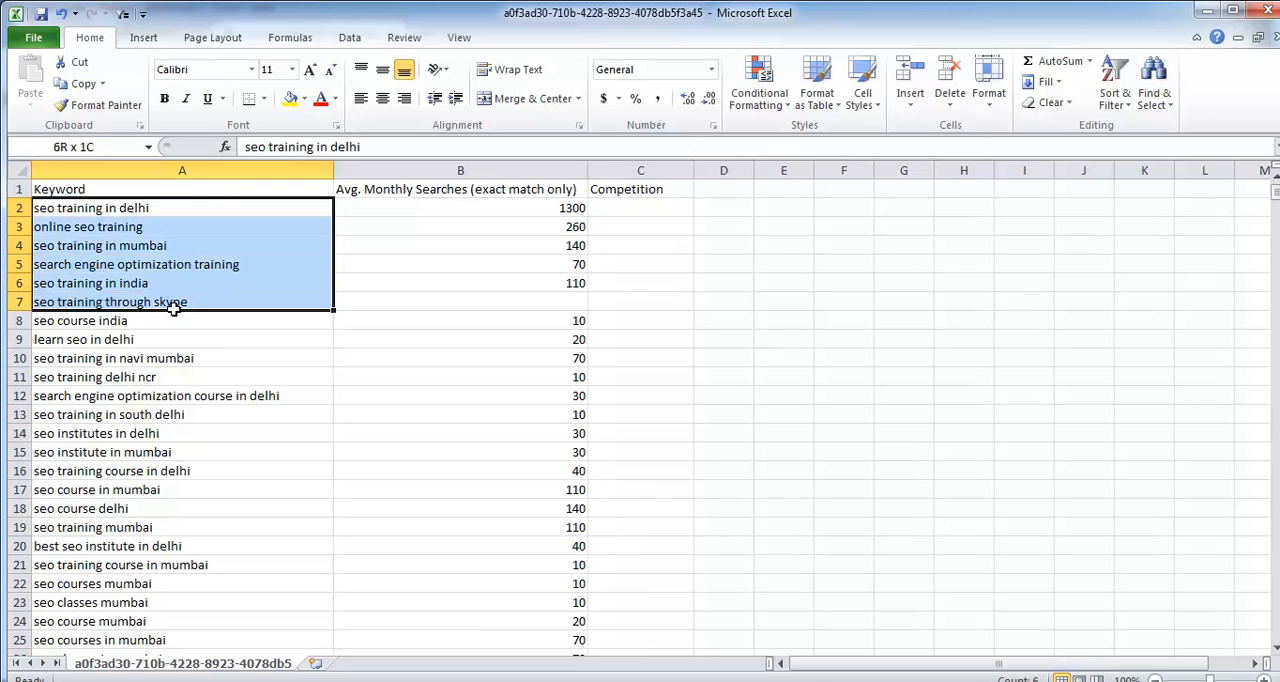
pyautogui.click(263, 100)
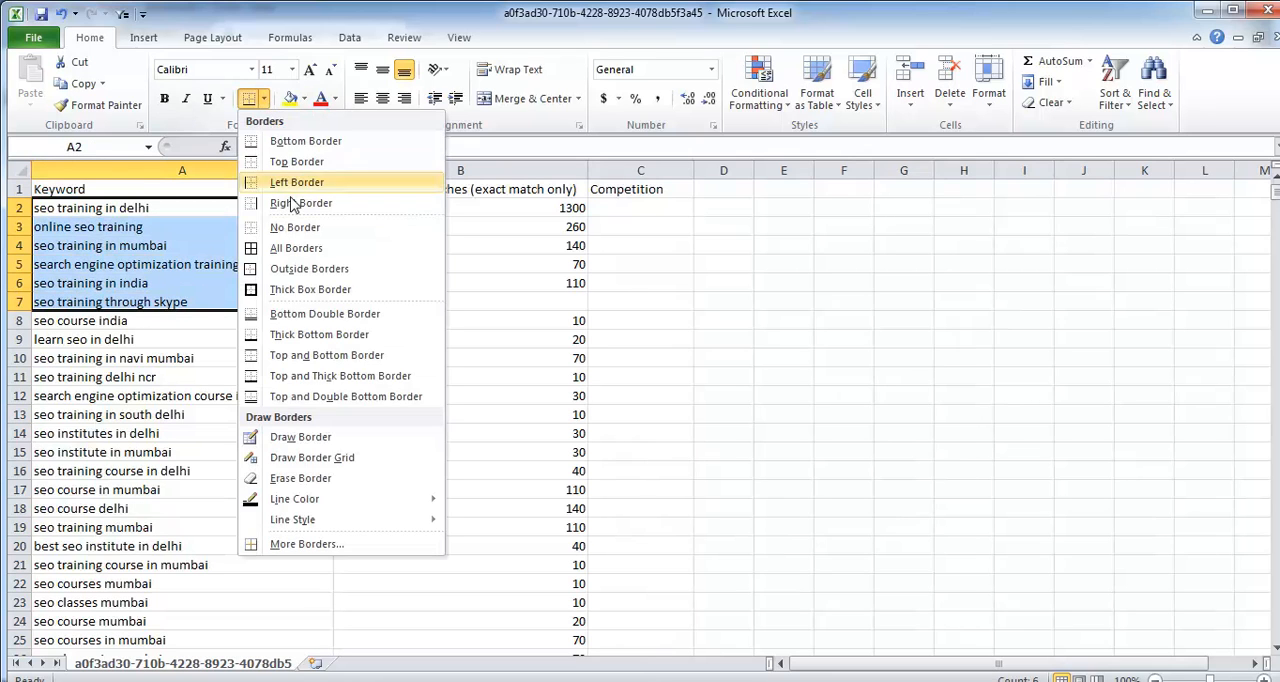
pyautogui.click(296, 290)
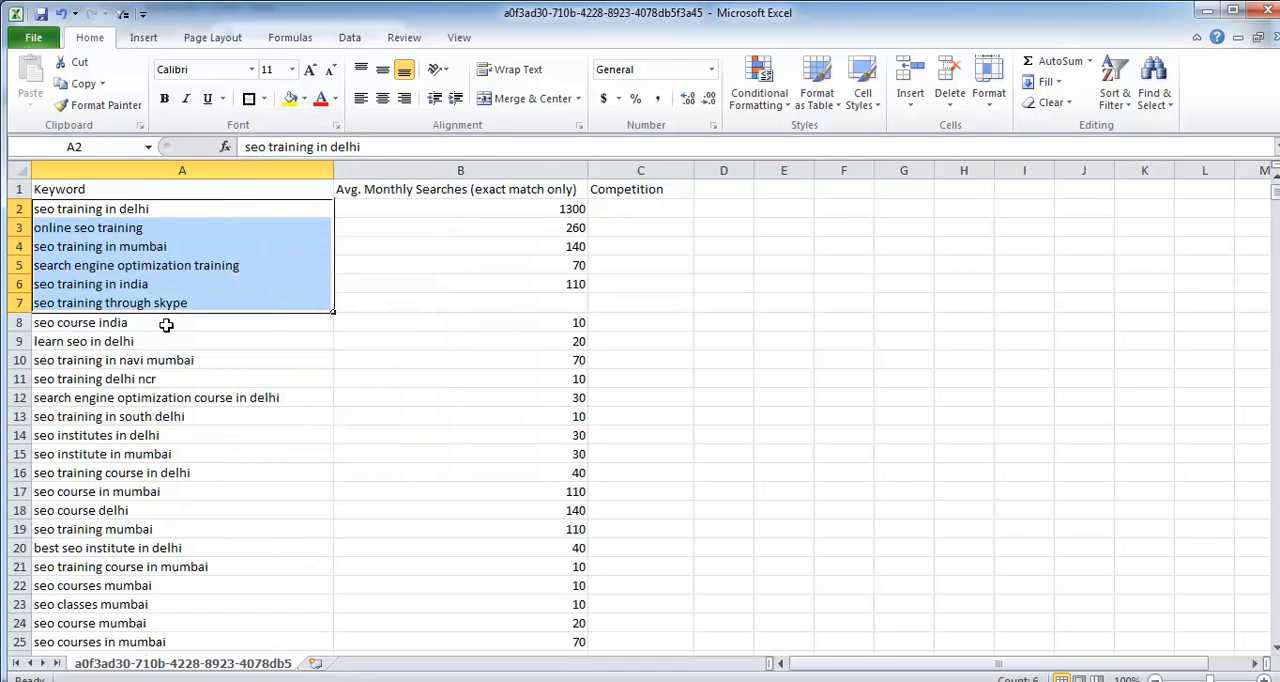
# Step: Examine the suggested keywords from A8 down to the end of the list and return to the header row
pyautogui.click(180, 322)
pyautogui.hotkey('ctrl', 'shift', 'Down')
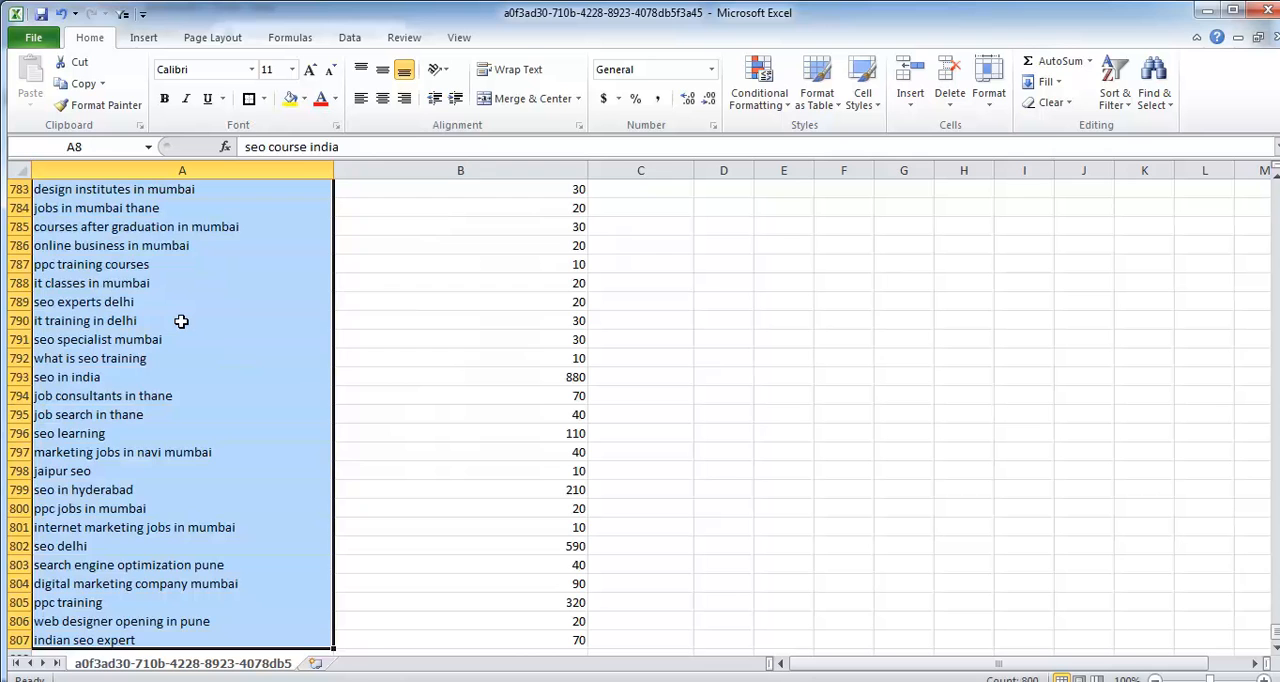
pyautogui.press('Right')
pyautogui.press('Up')
pyautogui.press('Up')
pyautogui.press('Up')
pyautogui.press('Up')
pyautogui.press('Up')
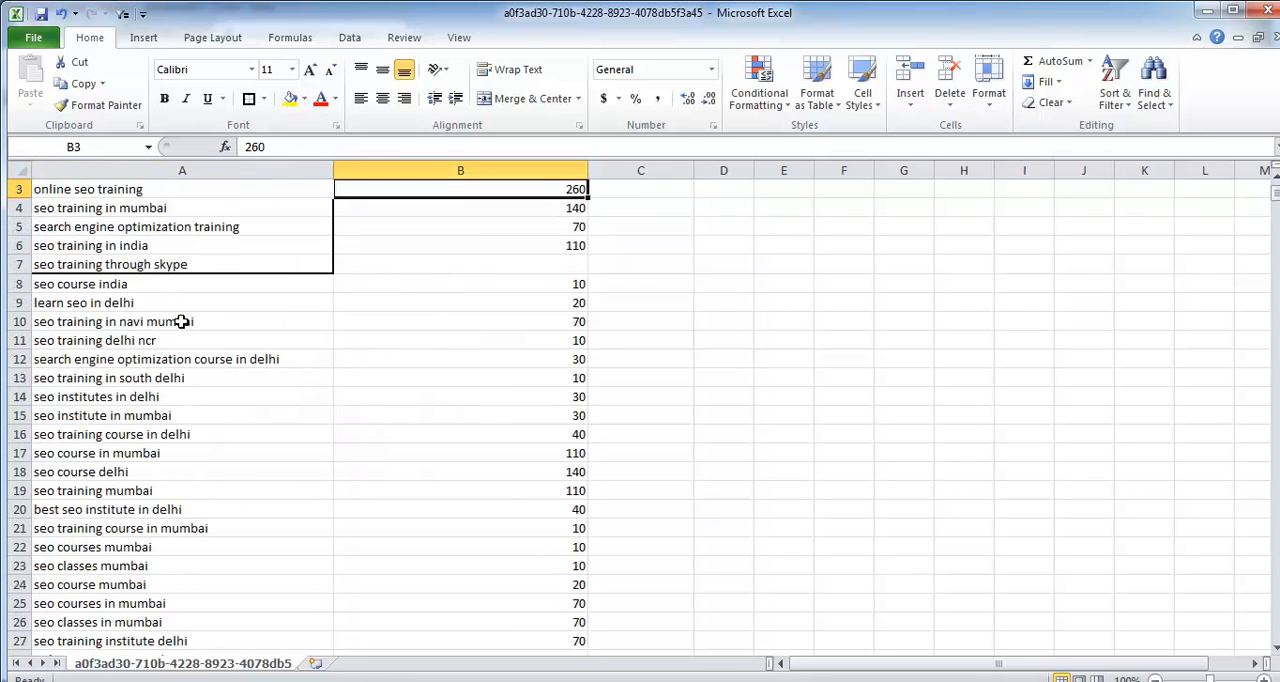
pyautogui.press('Up')
pyautogui.press('Up')
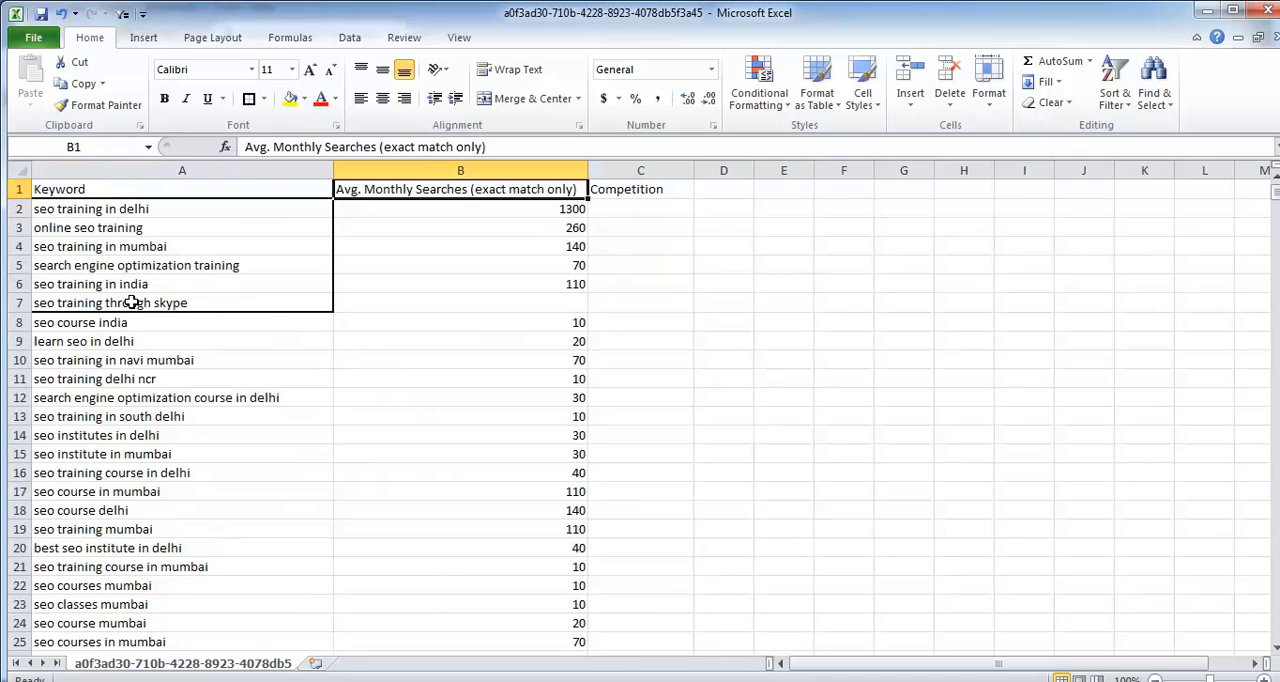
# Step: Delete the entire row for the keyword "seo training through skype"
pyautogui.click(213, 302)
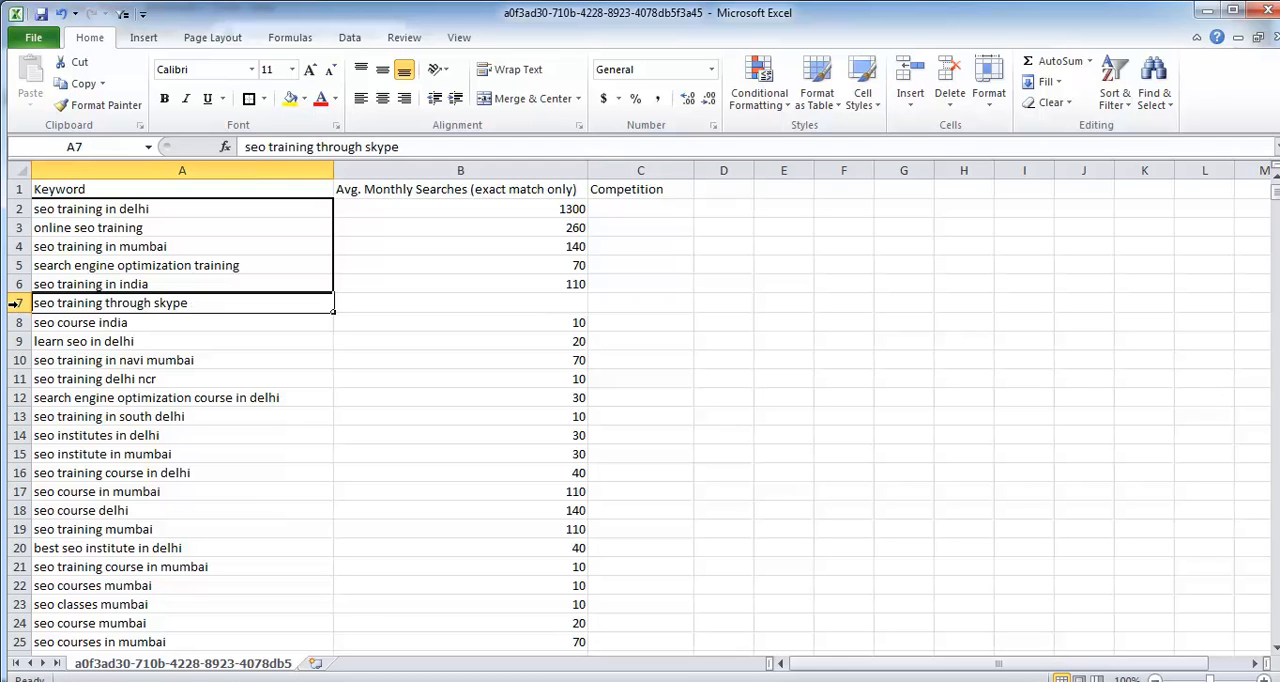
pyautogui.click(18, 303)
pyautogui.rightClick(18, 303)
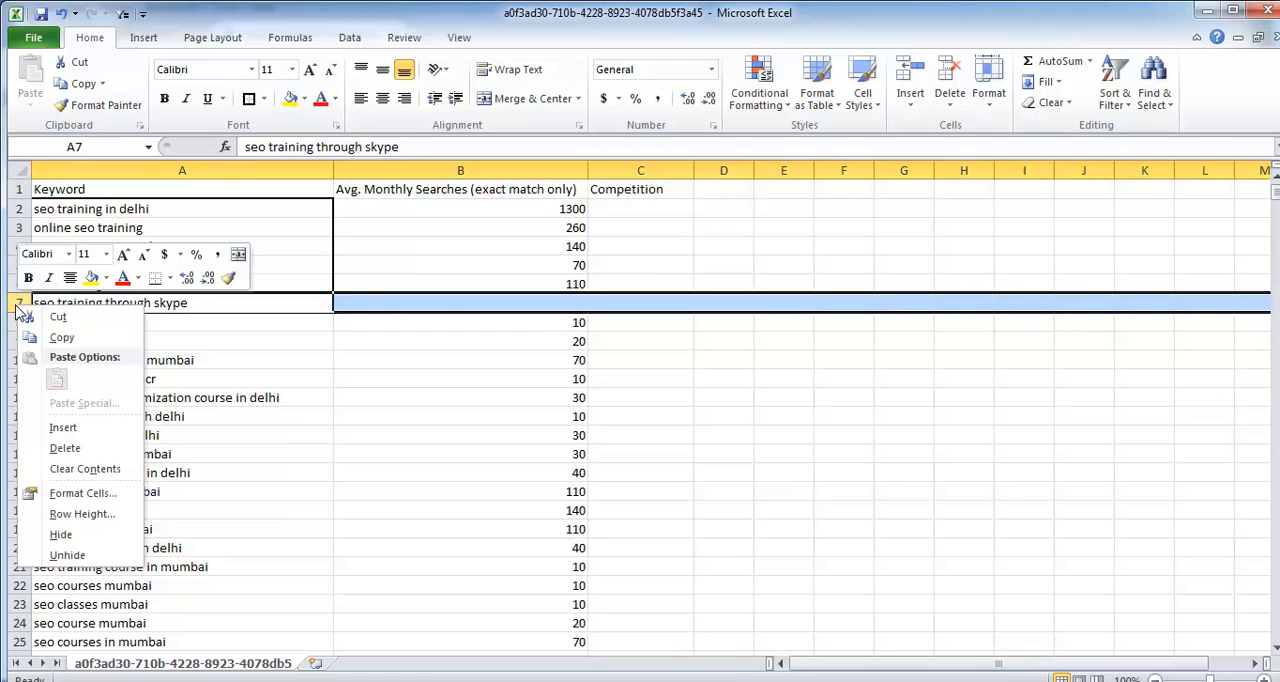
pyautogui.click(66, 449)
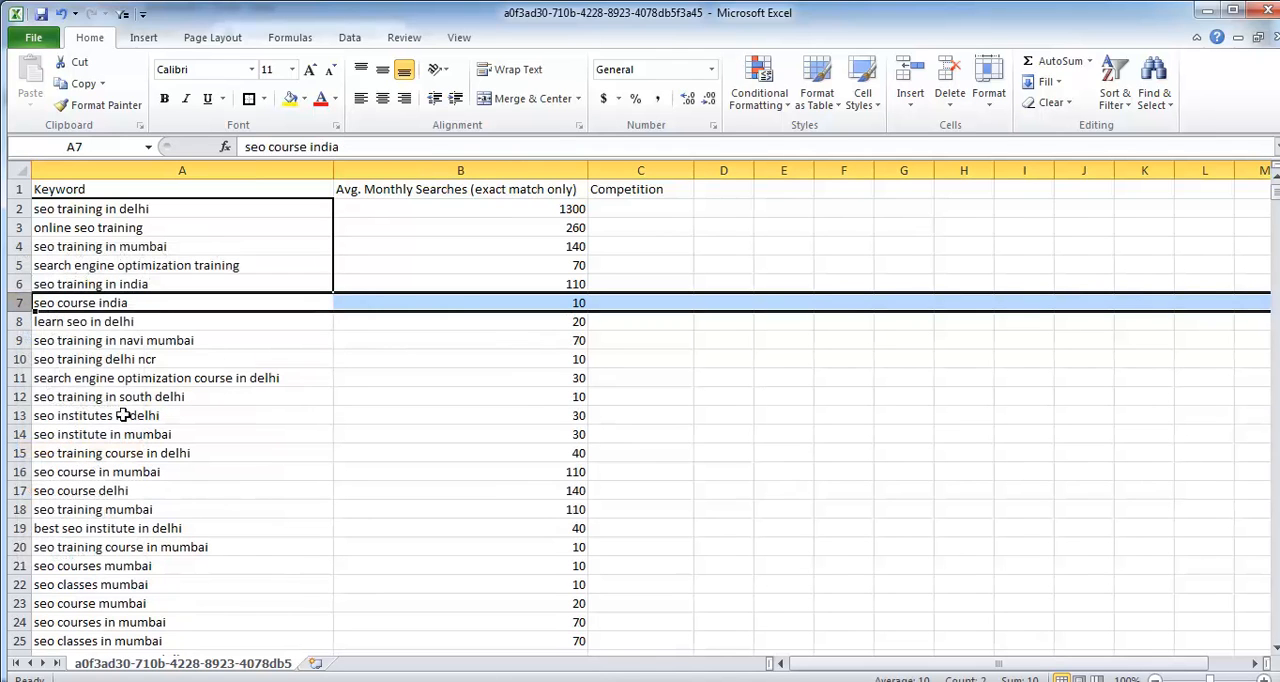
# Step: Examine the average monthly searches of the first five keywords and the suggested keywords starting at "seo course india"
pyautogui.moveTo(288, 212); pyautogui.dragTo(505, 277)
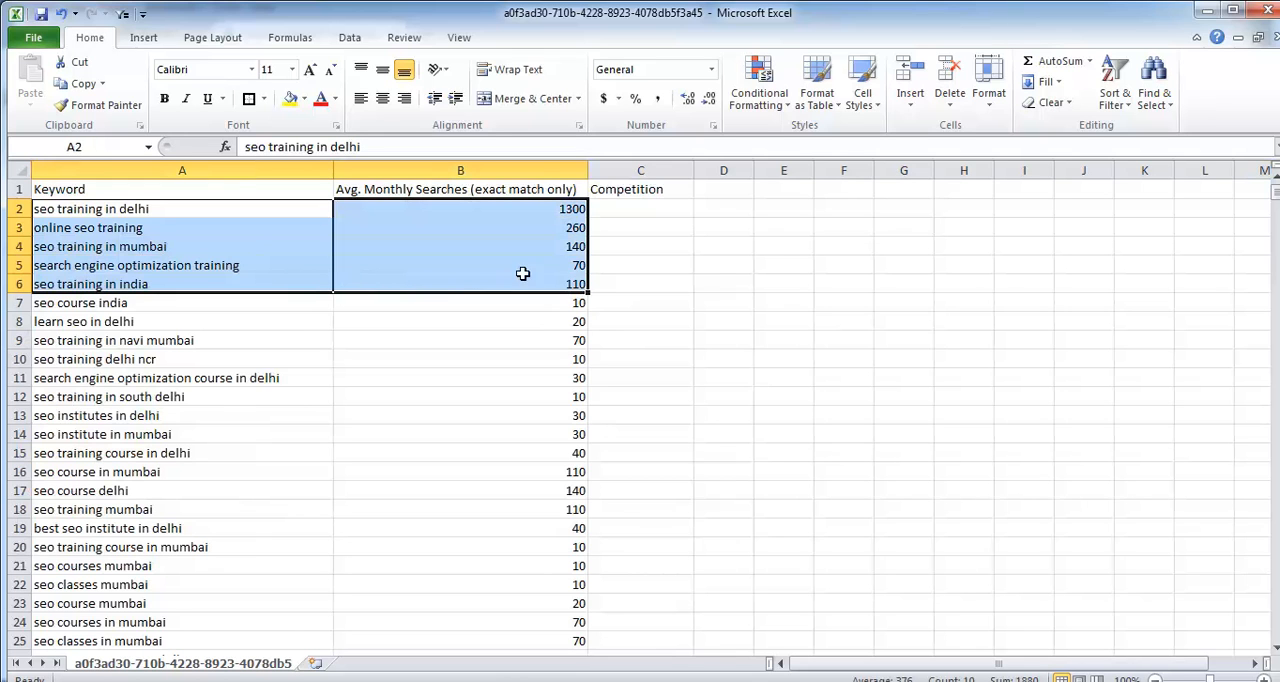
pyautogui.moveTo(545, 208); pyautogui.dragTo(554, 285)
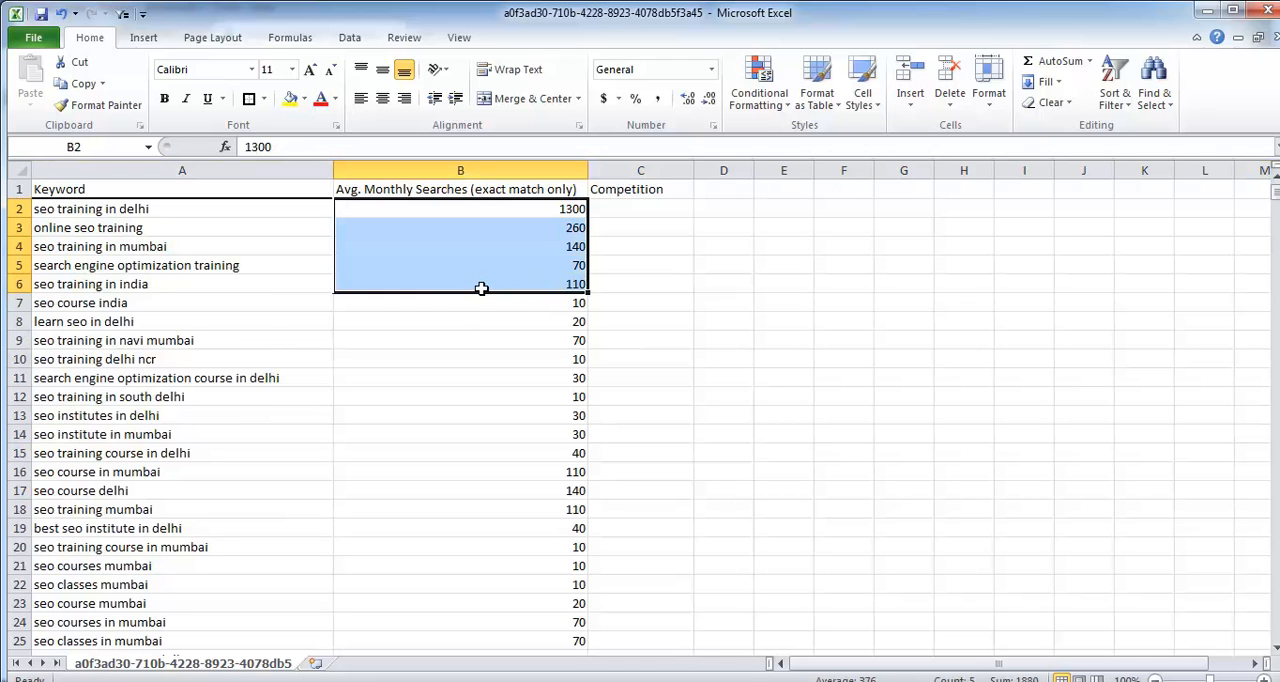
pyautogui.moveTo(271, 302); pyautogui.dragTo(226, 589)
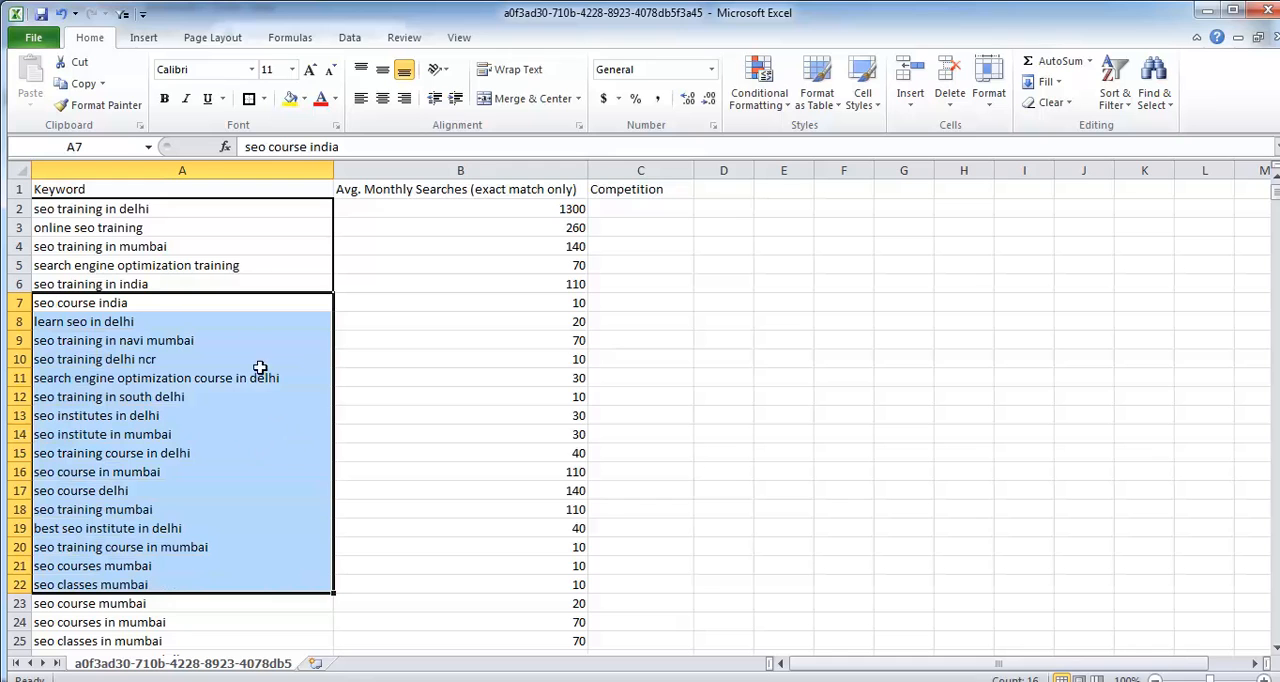
pyautogui.click(185, 302)
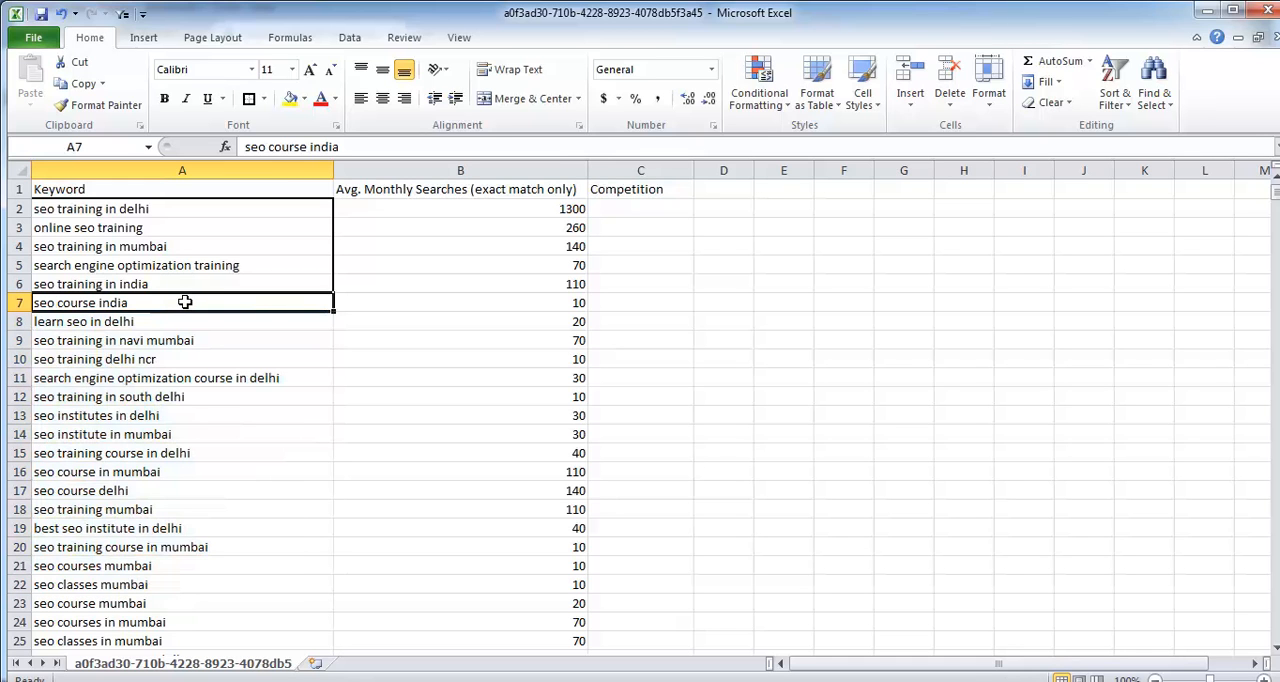
# Step: Highlight the keywords in A2:A9, from "seo training in delhi" to "seo training in navi mumbai", in yellow
pyautogui.moveTo(184, 214); pyautogui.dragTo(201, 303)
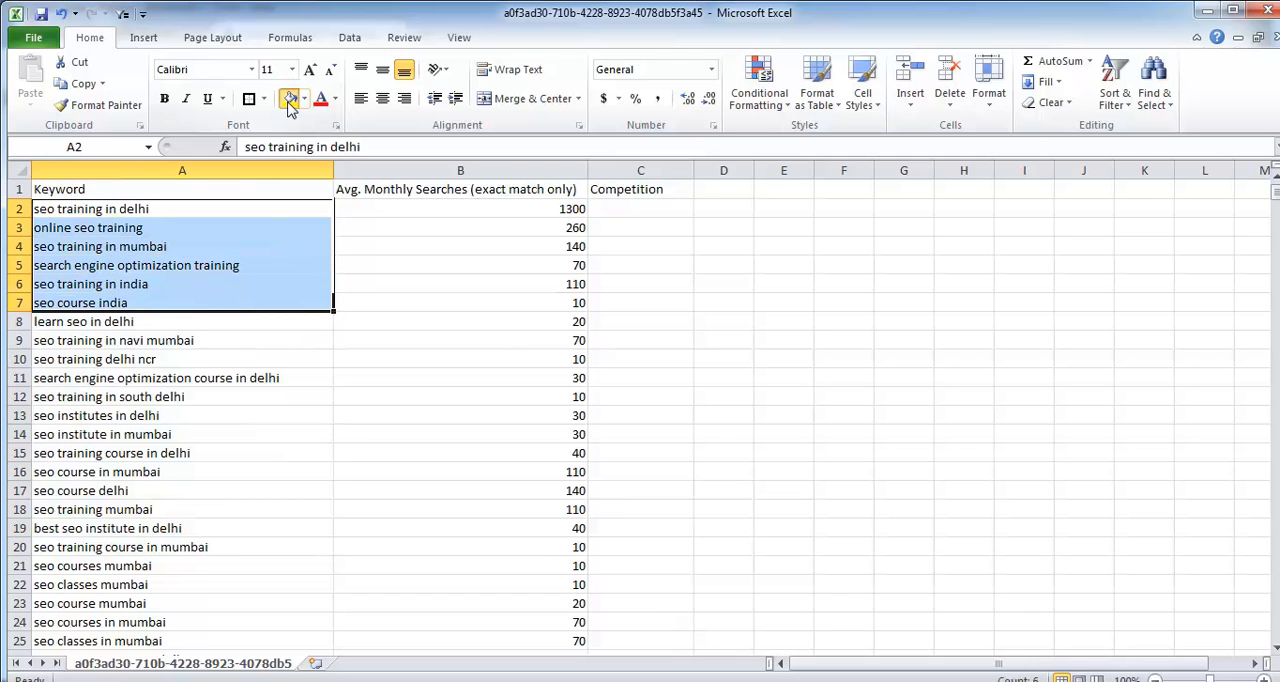
pyautogui.click(290, 98)
pyautogui.click(156, 321)
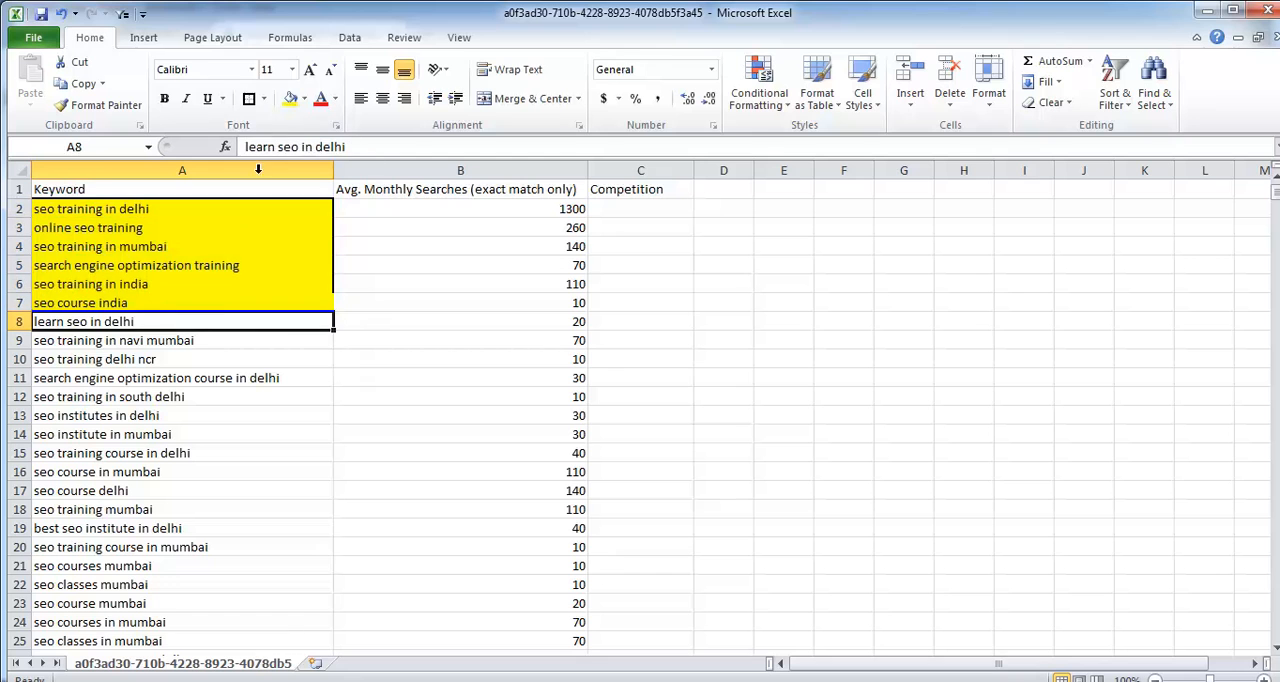
pyautogui.click(290, 98)
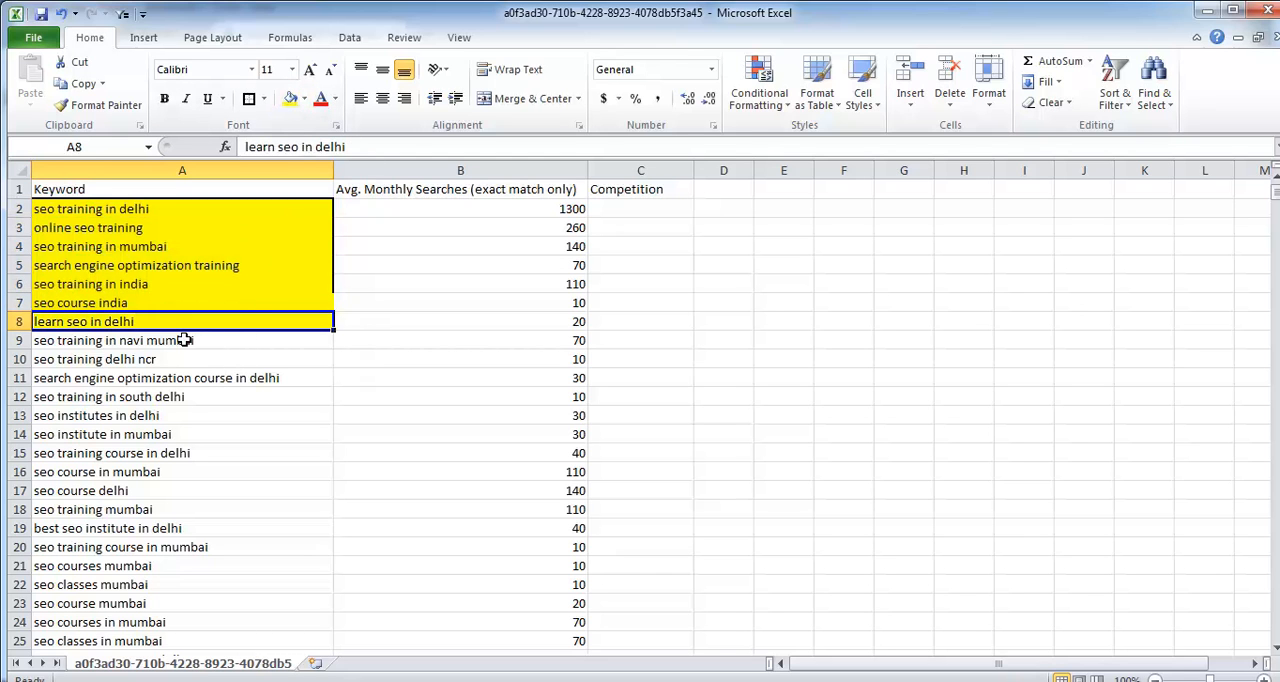
pyautogui.click(243, 340)
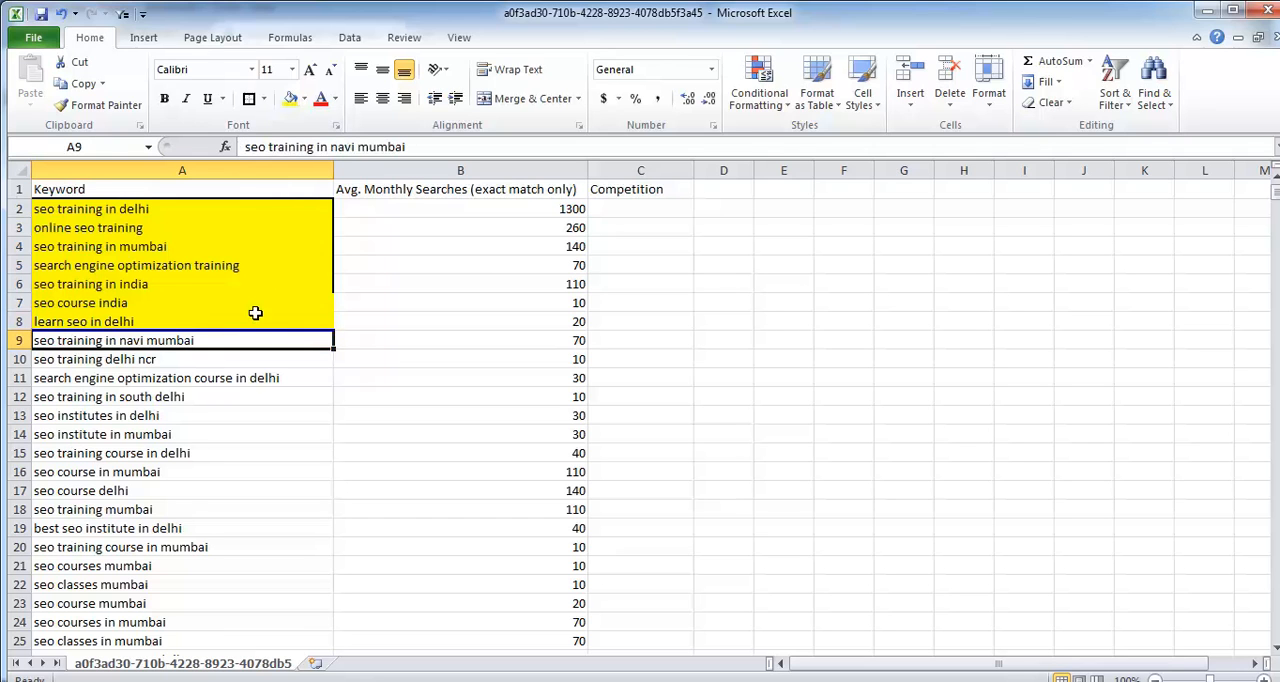
pyautogui.click(290, 101)
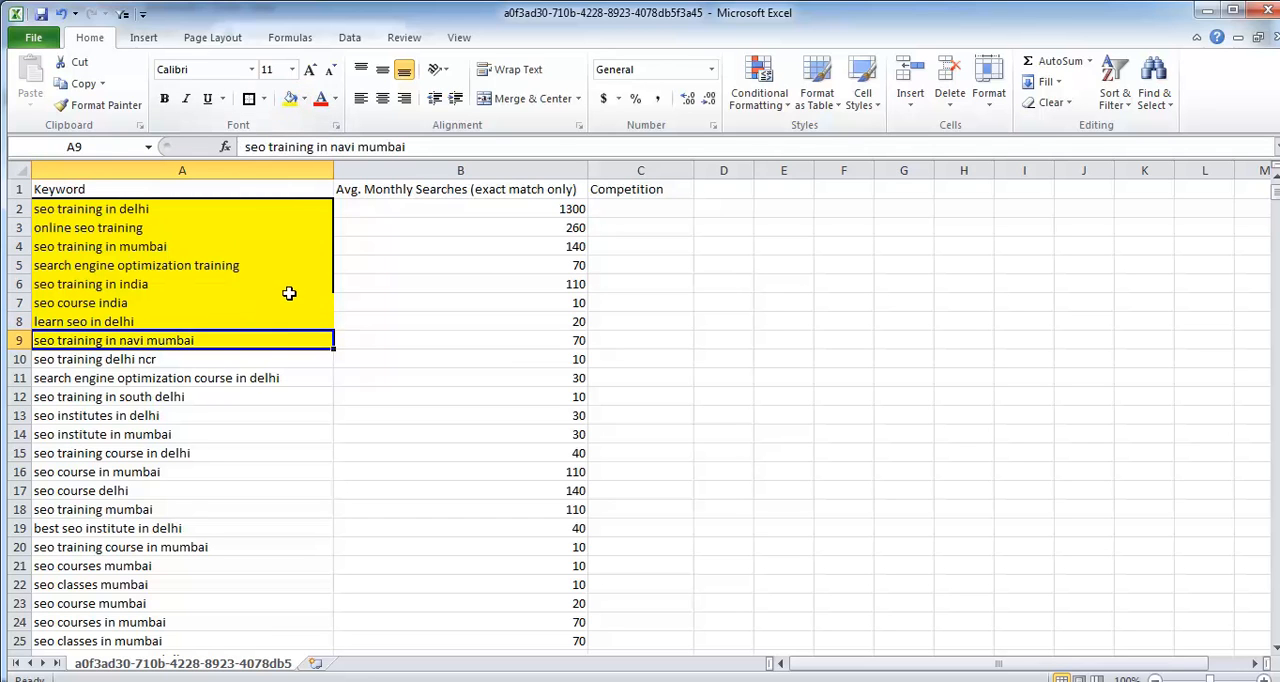
# Step: Highlight the keywords "seo course in mumbai", "seo course delhi" and "seo training mumbai" in yellow
pyautogui.click(210, 358)
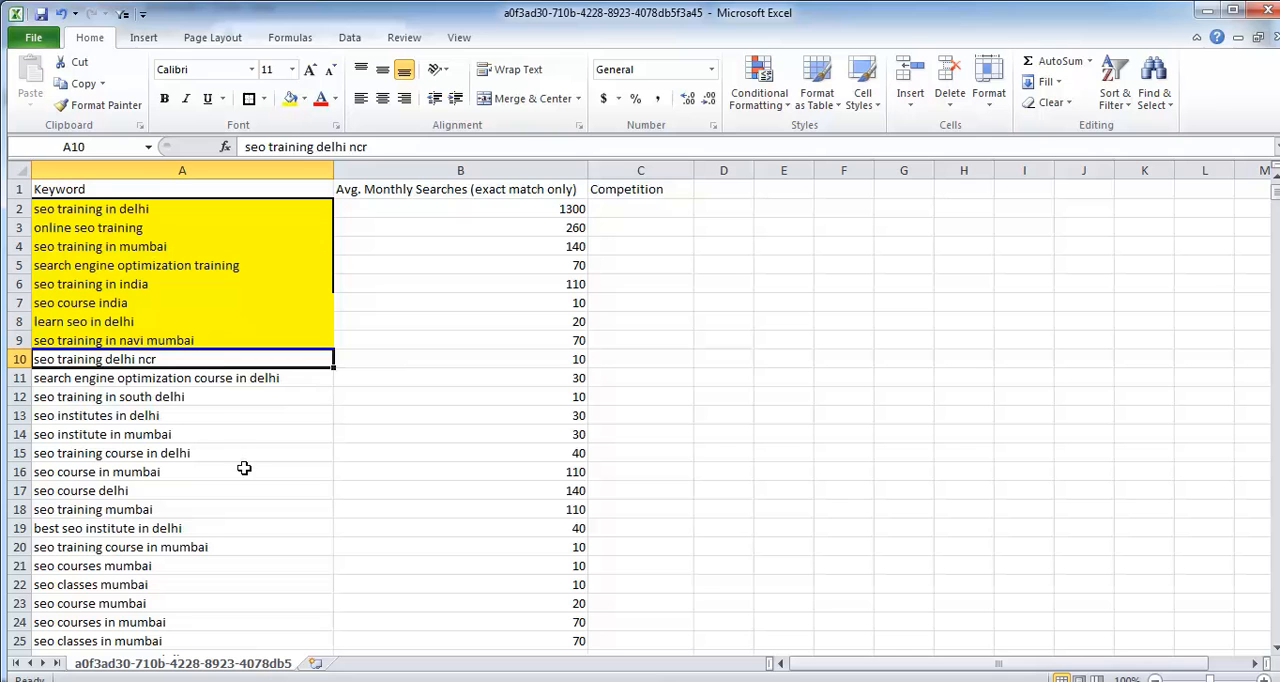
pyautogui.click(521, 469)
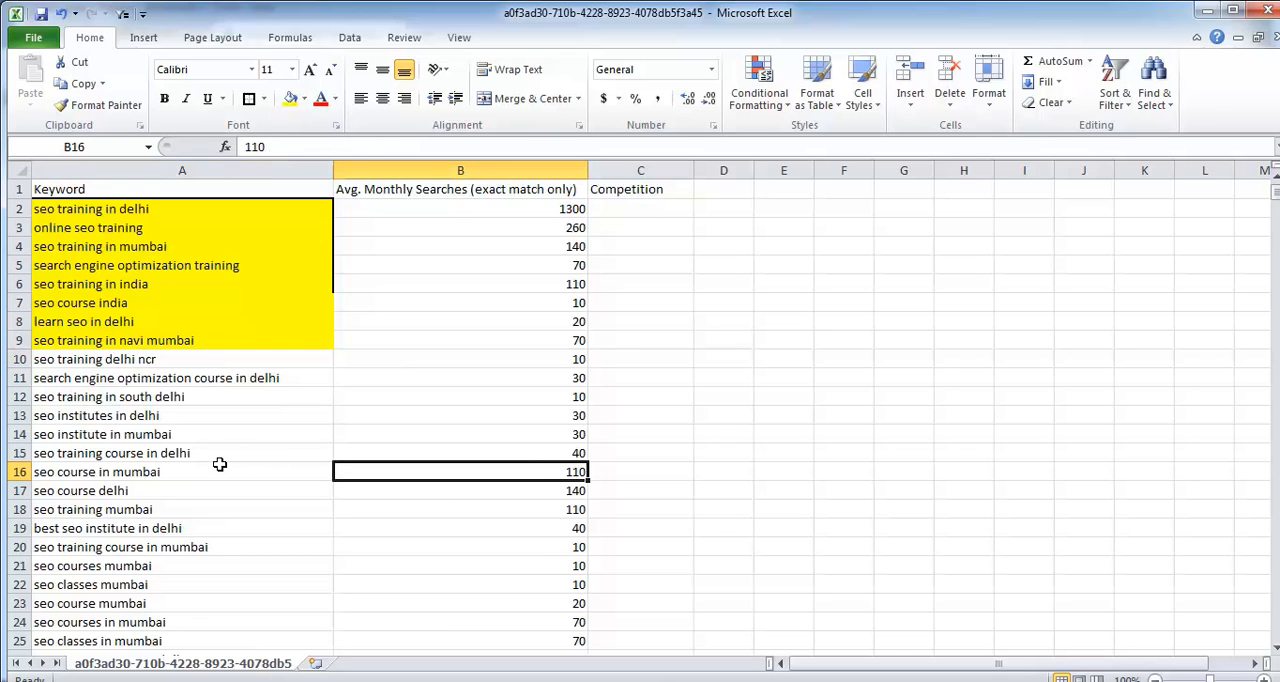
pyautogui.click(219, 469)
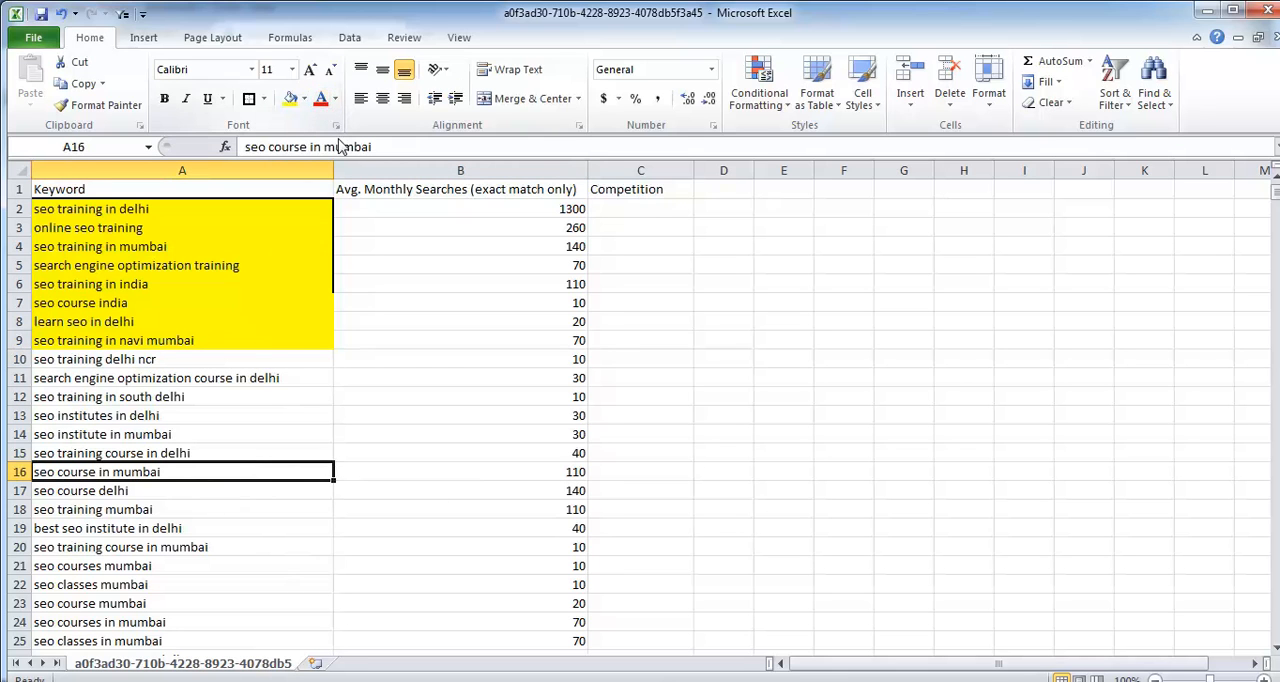
pyautogui.click(289, 98)
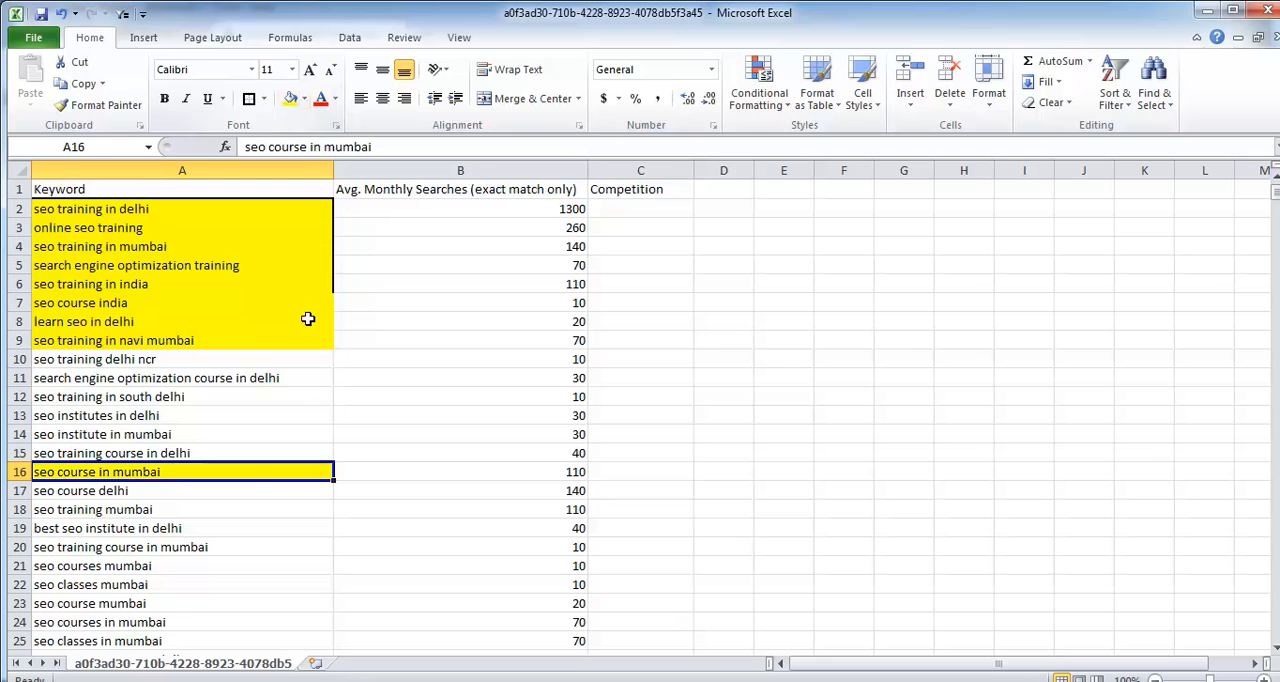
pyautogui.click(246, 487)
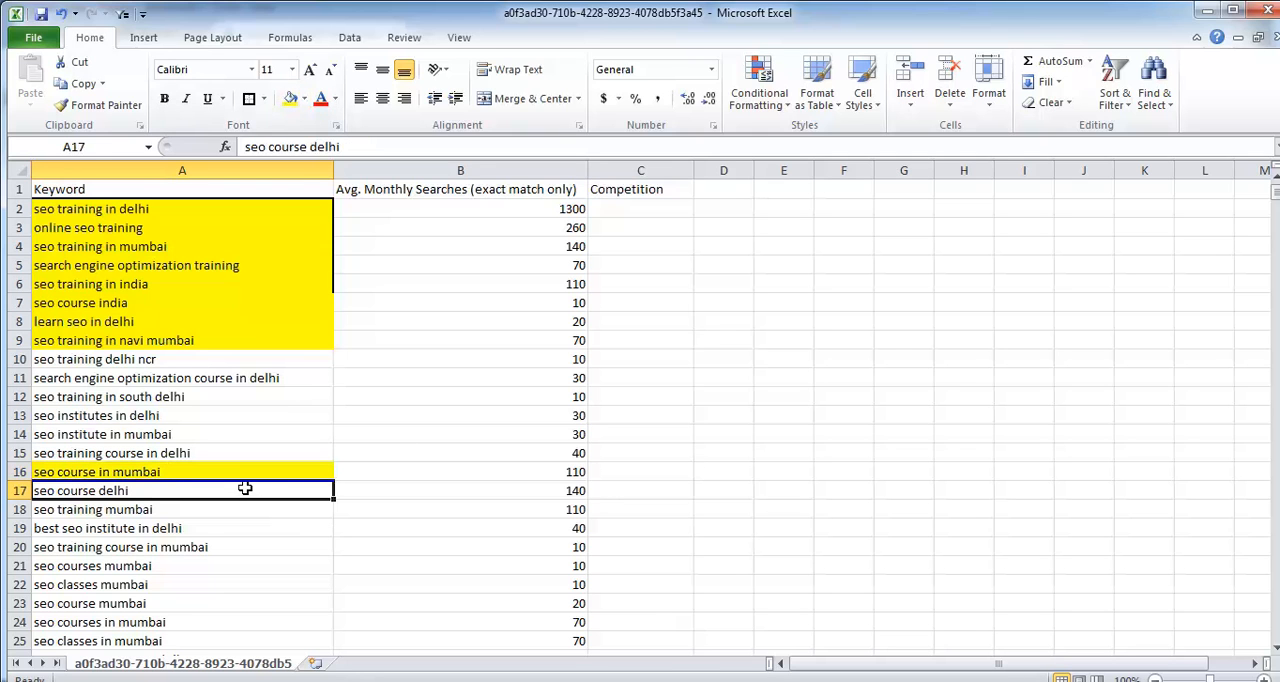
pyautogui.click(289, 98)
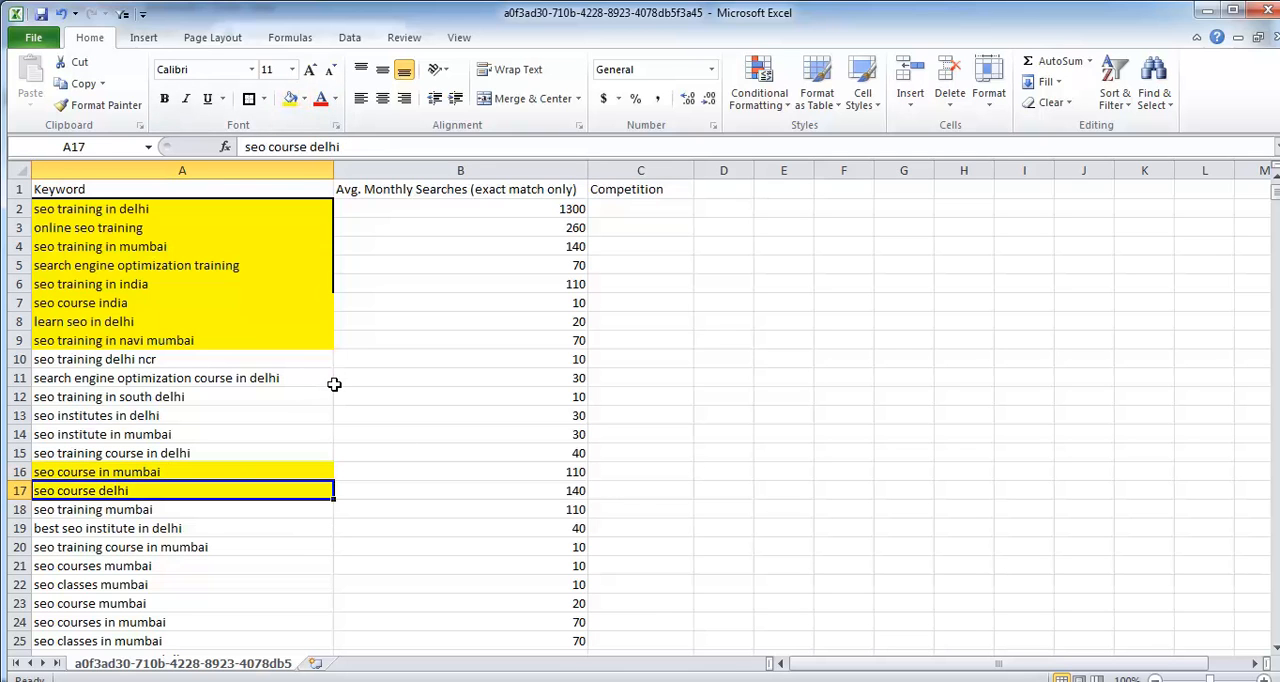
pyautogui.click(272, 511)
pyautogui.click(289, 98)
# Step: Highlight the keyword "seo course in delhi" in yellow
pyautogui.scroll(-2, 469, 462)
pyautogui.scroll(-8, 469, 462)
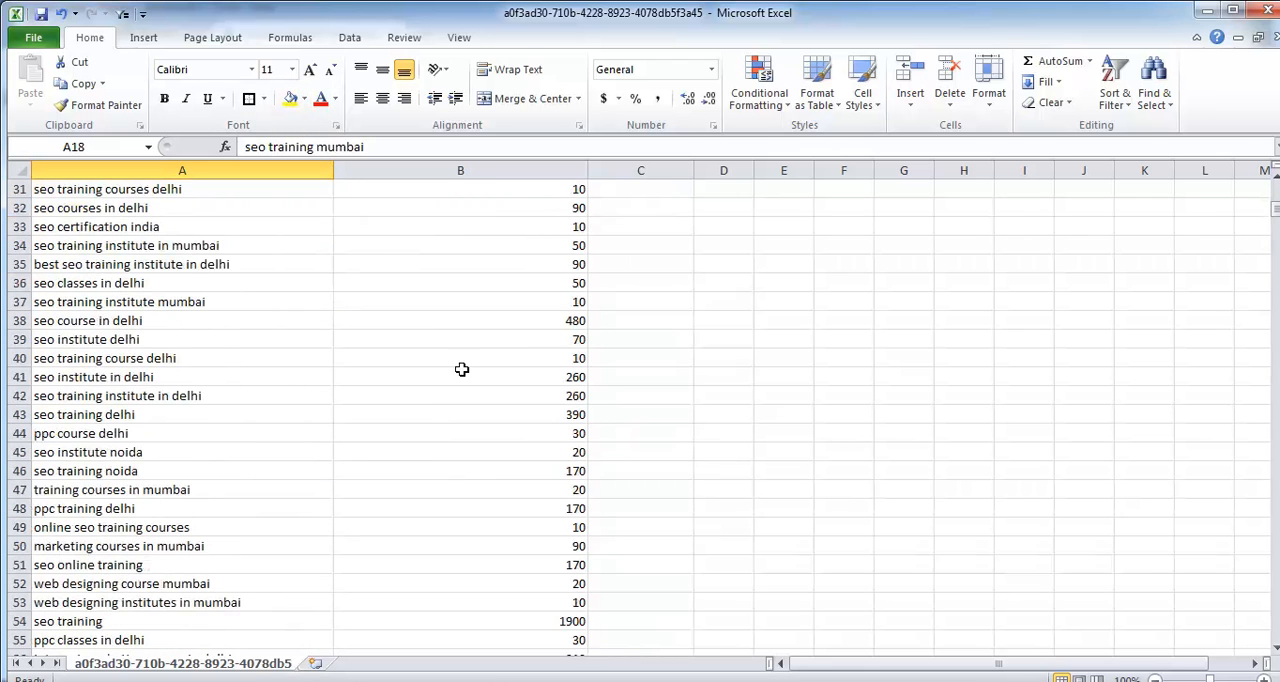
pyautogui.click(256, 319)
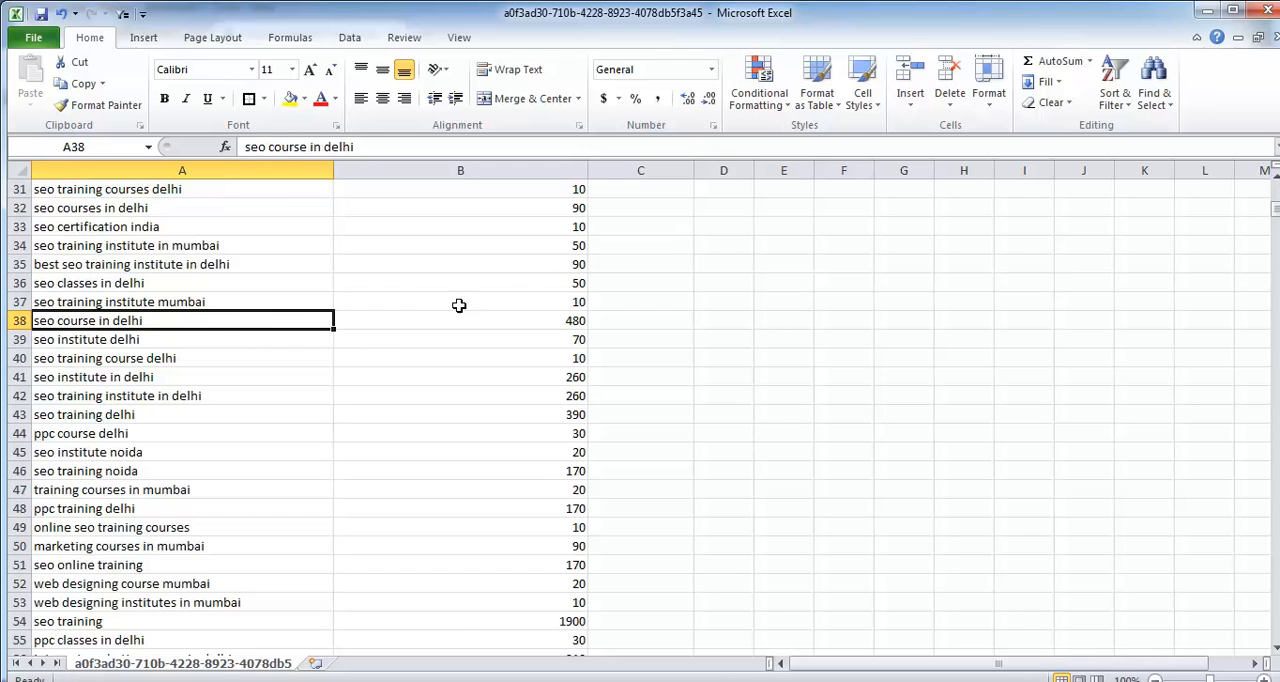
pyautogui.scroll(8, 458, 305)
pyautogui.scroll(-4, 402, 302)
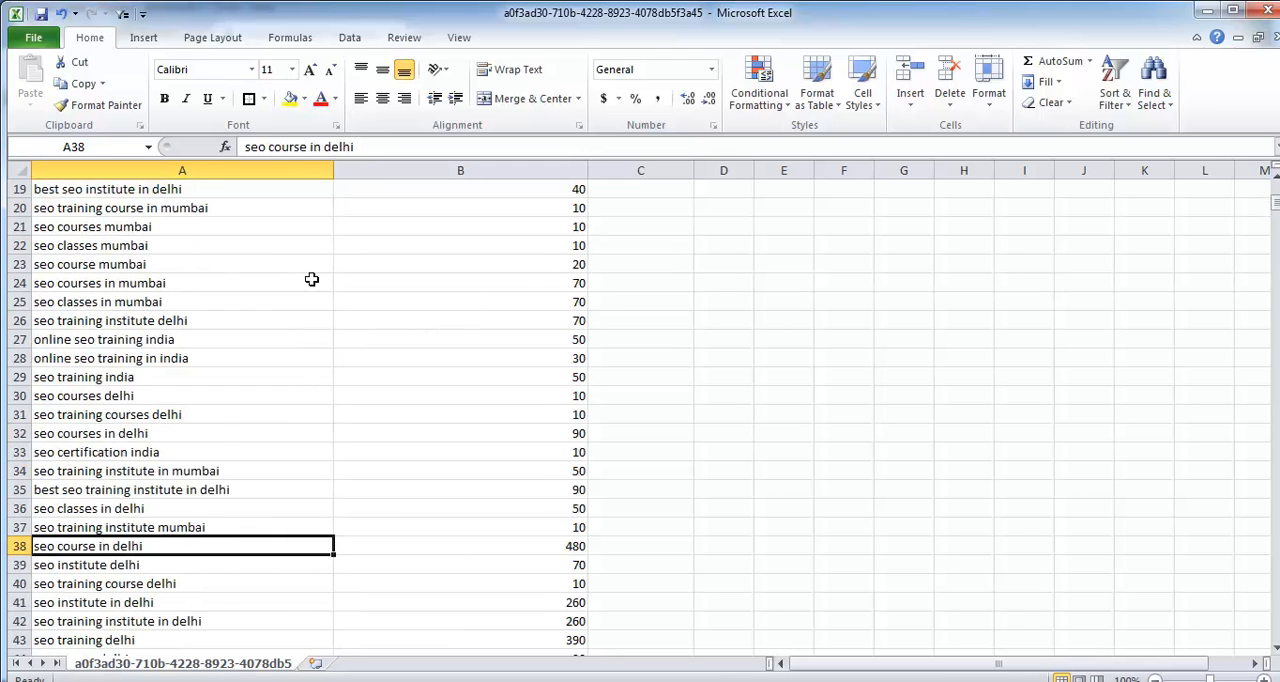
pyautogui.click(290, 98)
# Step: Highlight the keywords "seo institute in delhi" and "seo training institute in delhi" in yellow
pyautogui.scroll(-2, 388, 455)
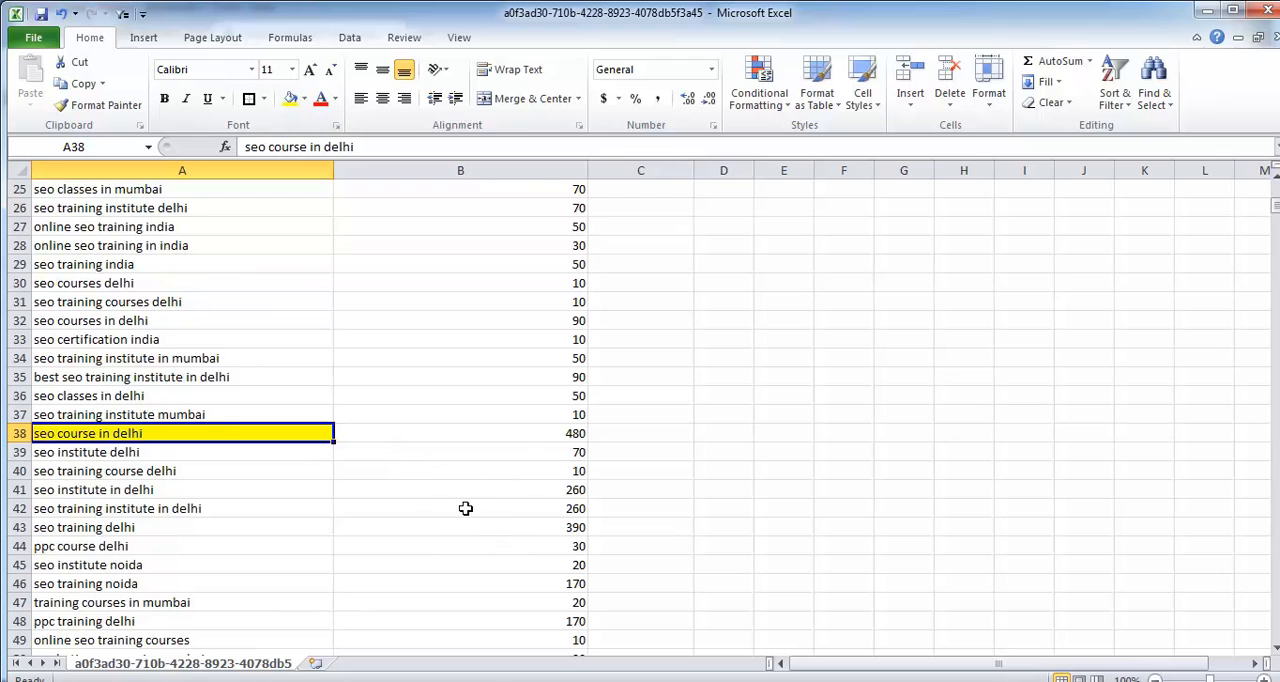
pyautogui.click(174, 489)
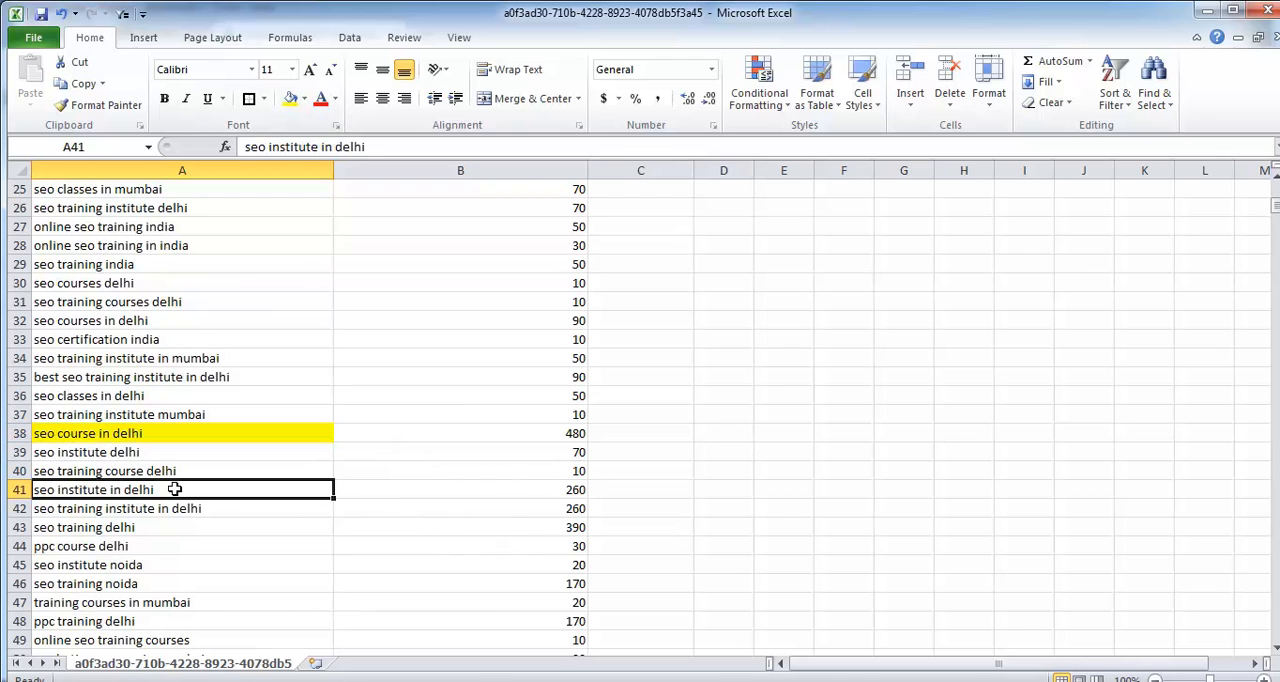
pyautogui.moveTo(238, 495); pyautogui.dragTo(240, 514)
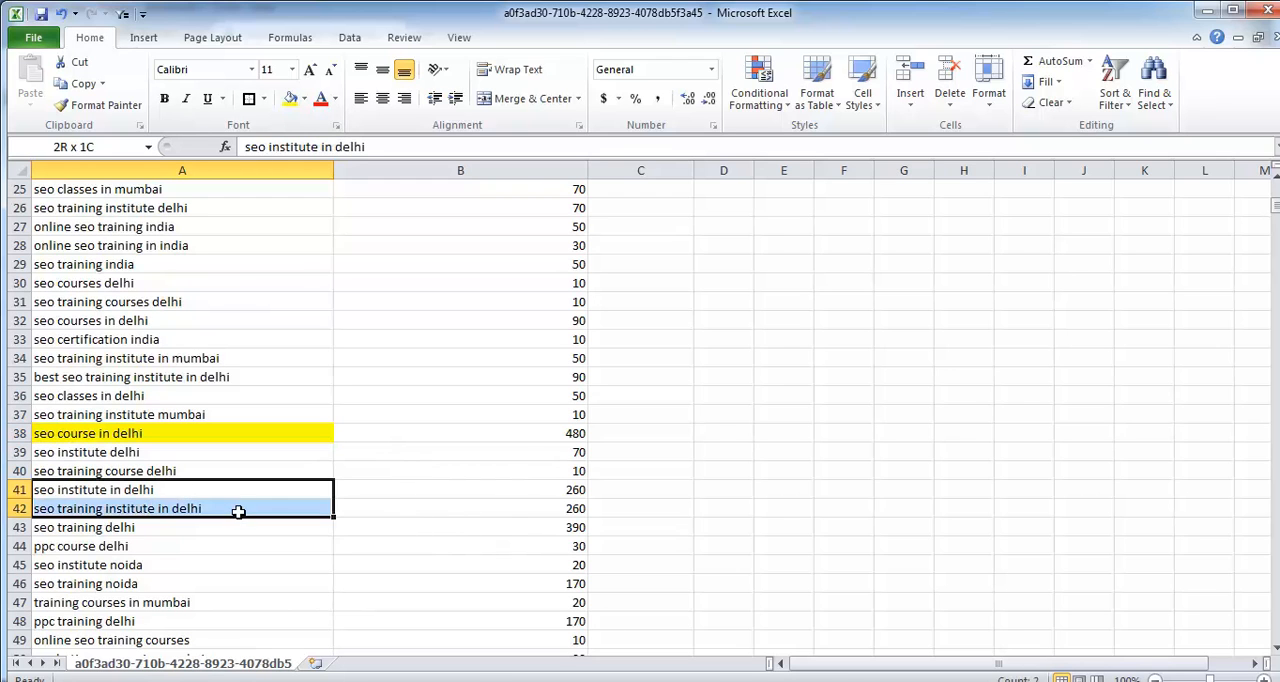
pyautogui.click(292, 99)
# Step: Insert two blank rows between "seo training in navi mumbai" and "seo training delhi ncr"
pyautogui.scroll(6, 350, 330)
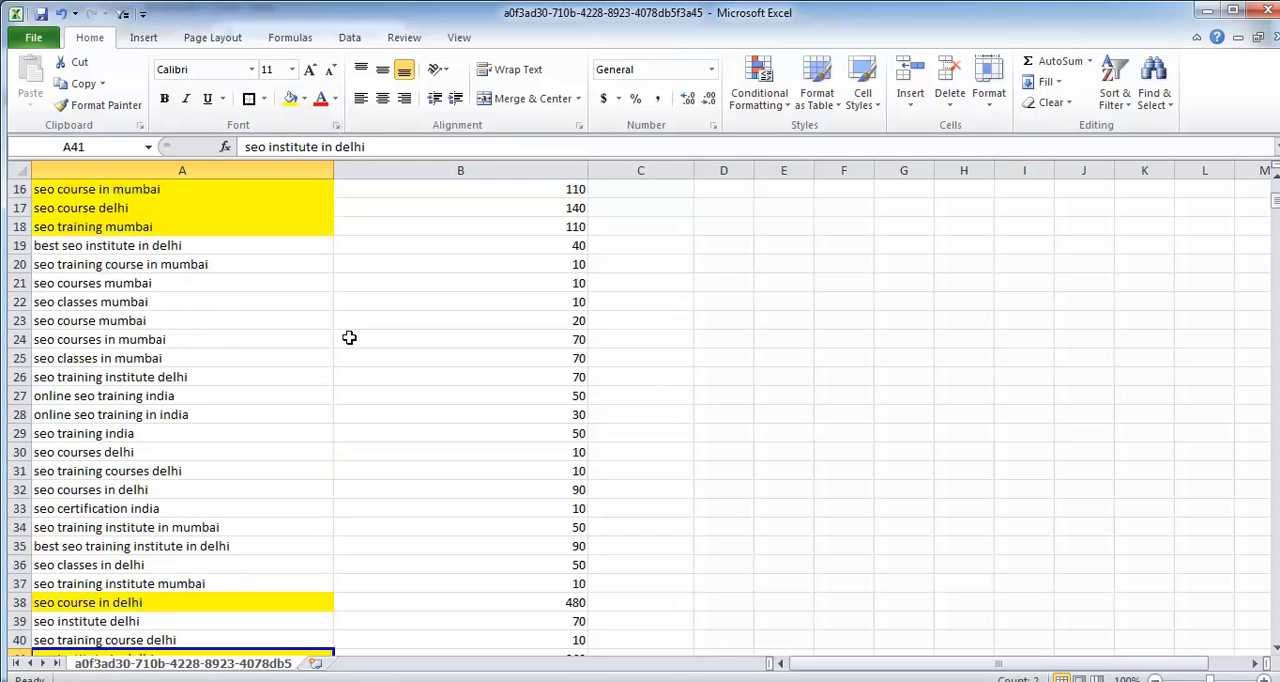
pyautogui.scroll(2, 143, 387)
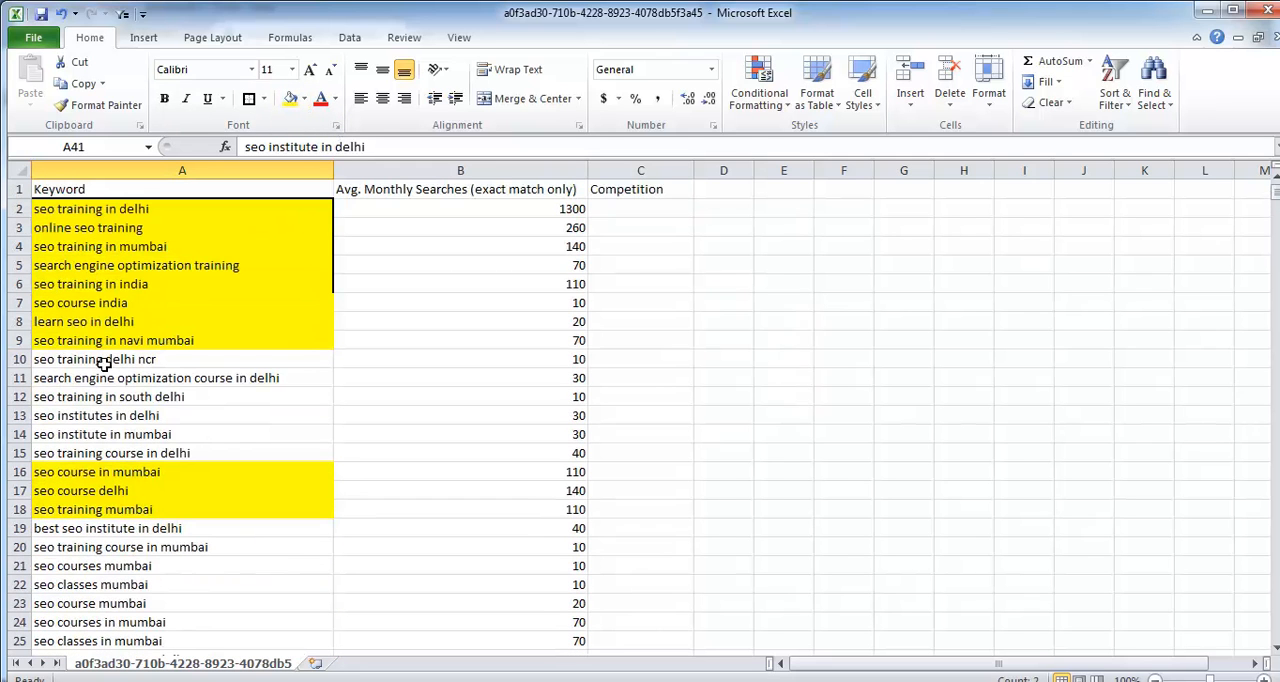
pyautogui.click(14, 359)
pyautogui.rightClick(14, 359)
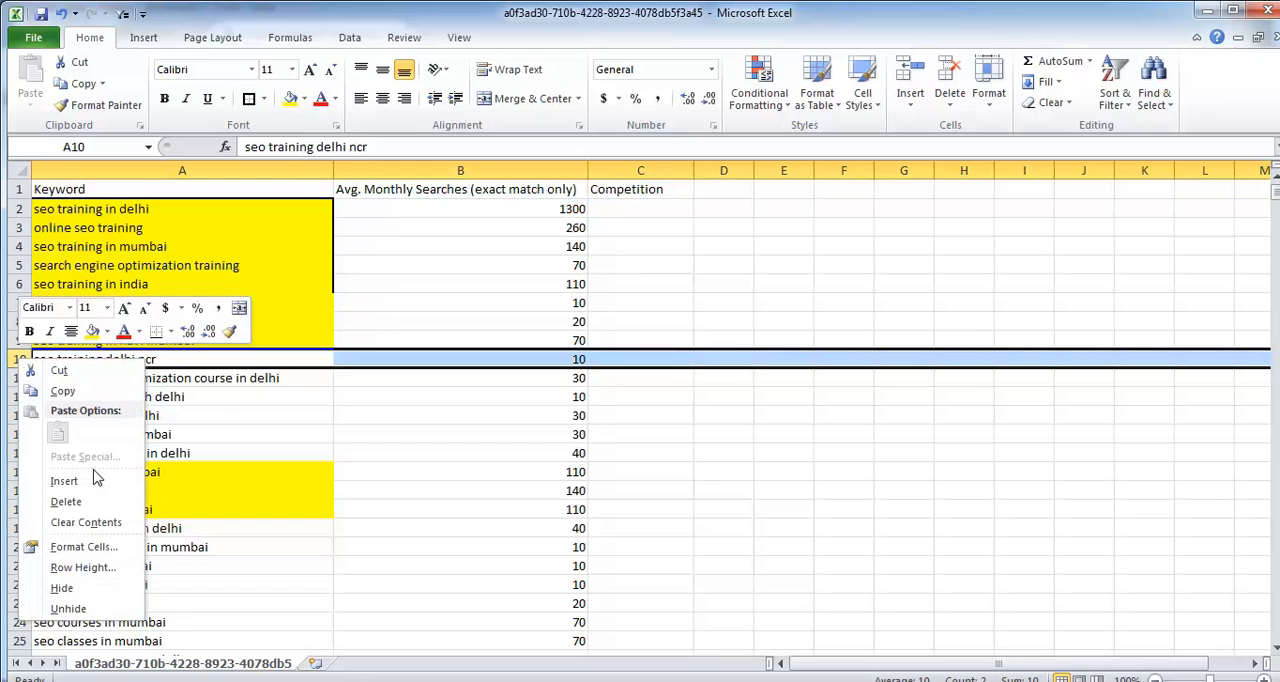
pyautogui.click(86, 482)
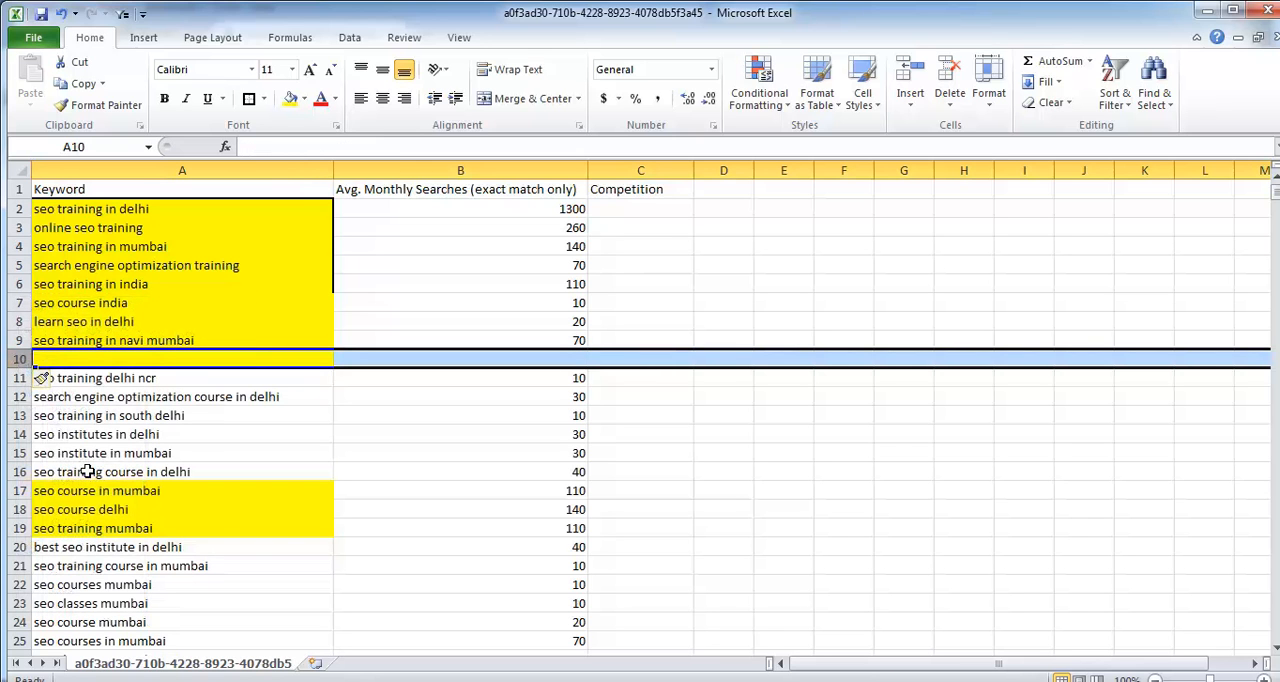
pyautogui.click(234, 414)
pyautogui.click(5, 359)
pyautogui.rightClick(5, 359)
pyautogui.click(59, 482)
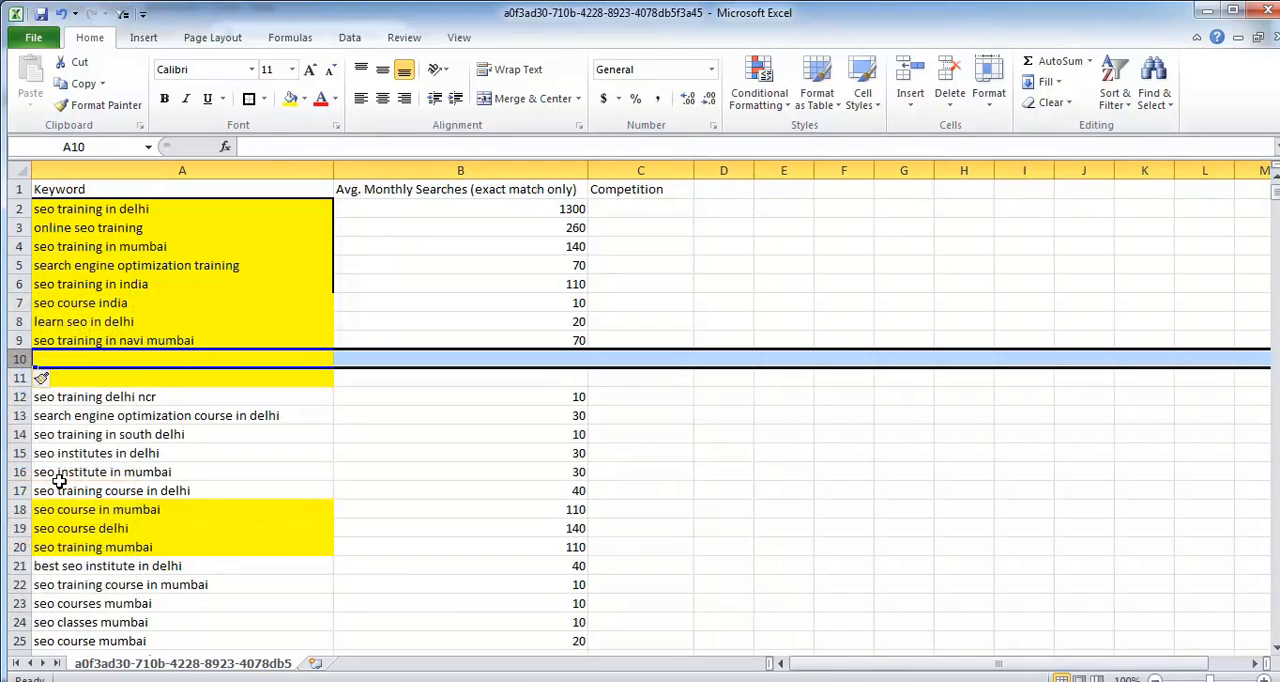
# Step: Insert six more blank rows at row 10, above "seo training delhi ncr"
pyautogui.hotkey('ctrl', 'g')
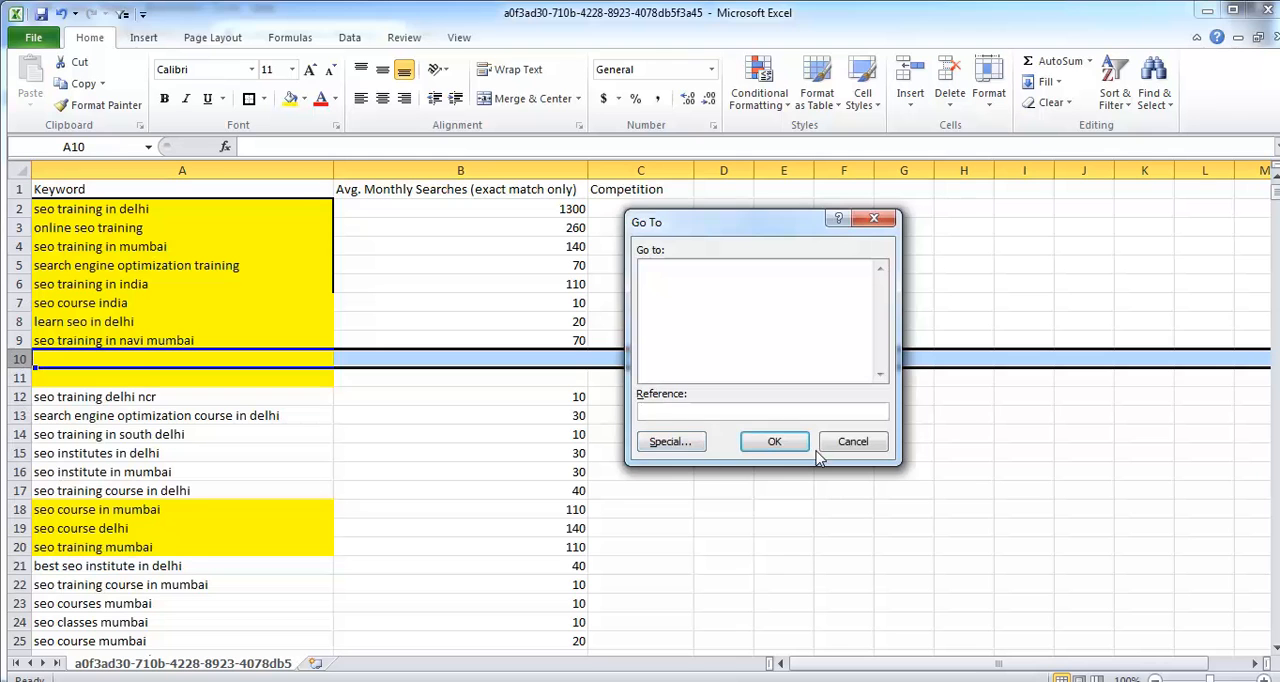
pyautogui.click(856, 441)
pyautogui.moveTo(12, 360); pyautogui.dragTo(12, 378)
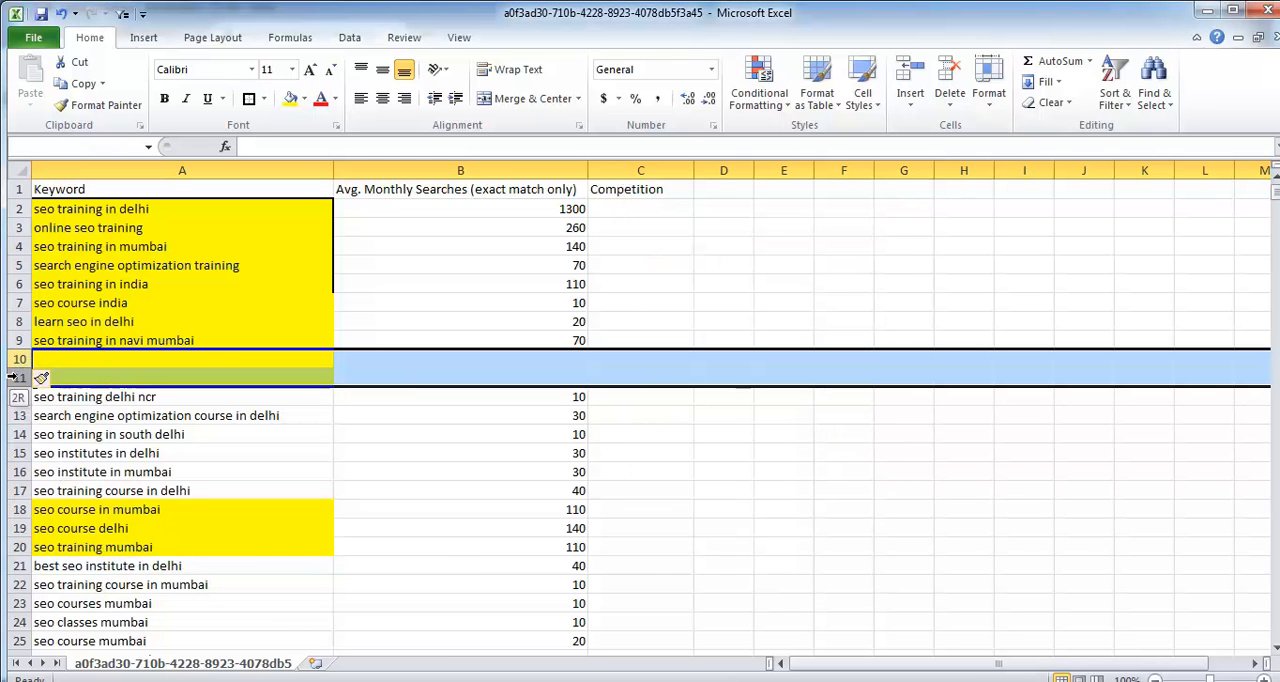
pyautogui.rightClick(13, 376)
pyautogui.click(70, 497)
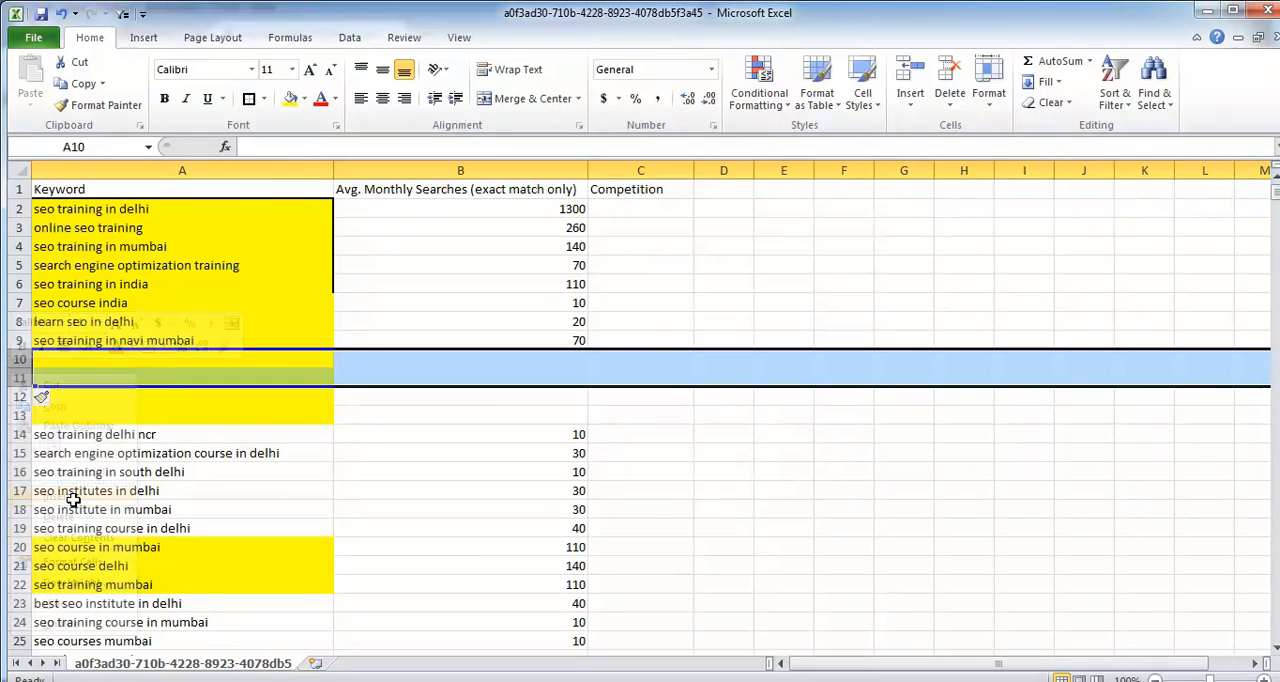
pyautogui.moveTo(12, 360); pyautogui.dragTo(12, 415)
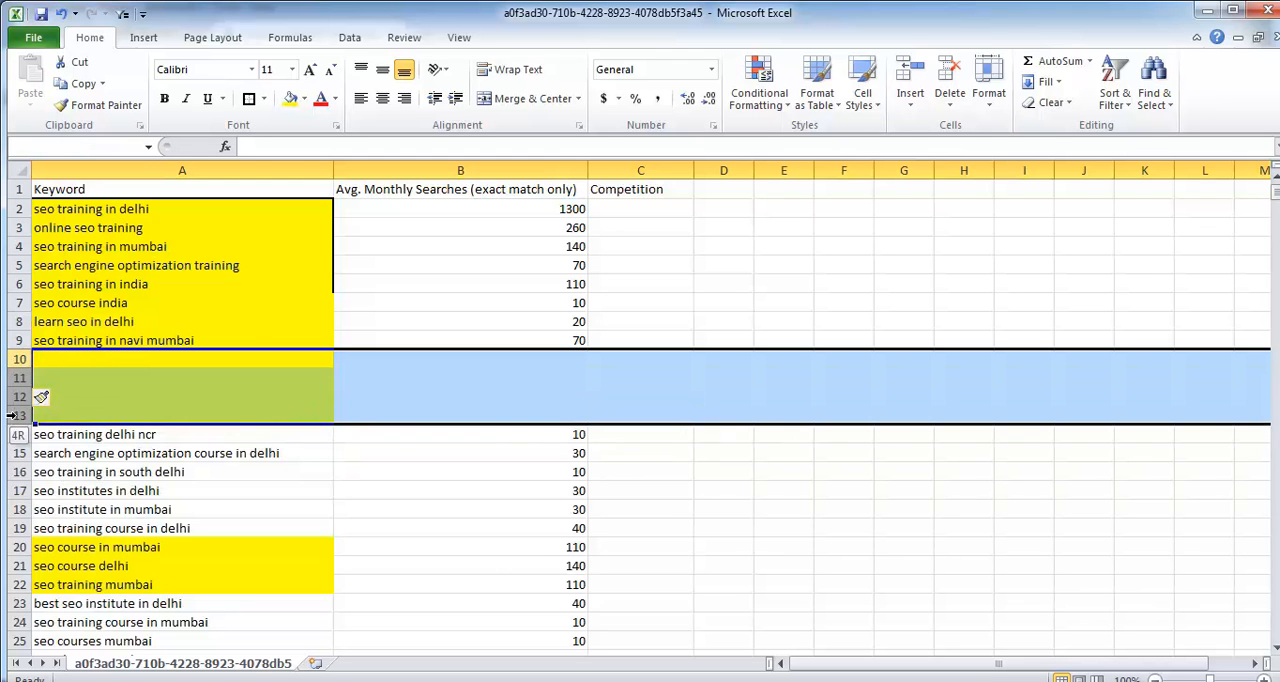
pyautogui.rightClick(16, 404)
pyautogui.click(88, 523)
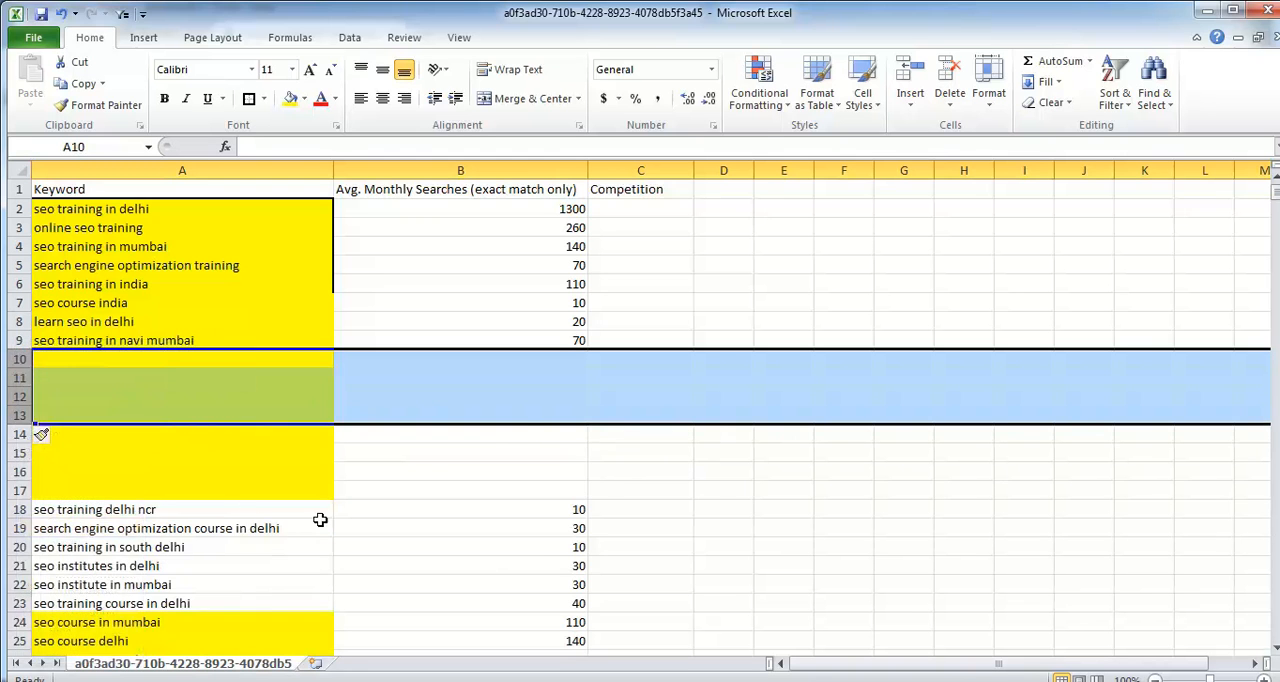
# Step: Move the rows for "seo course in mumbai", "seo course delhi" and "seo training mumbai" up to the blank rows starting at row 10
pyautogui.scroll(-3, 20, 470)
pyautogui.moveTo(16, 452); pyautogui.dragTo(16, 490)
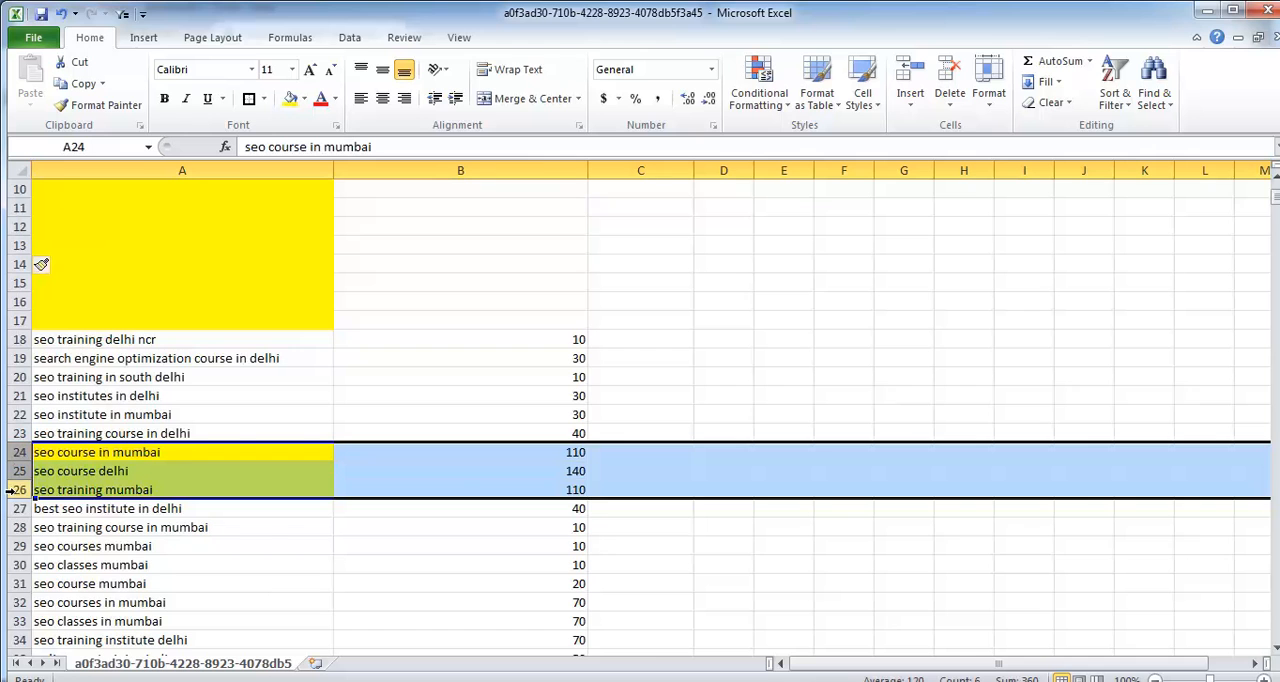
pyautogui.hotkey('ctrl', 'x')
pyautogui.scroll(3, 31, 381)
pyautogui.click(18, 359)
pyautogui.hotkey('ctrl', 'v')
# Step: Try to cut the non-adjacent rows for "seo course in delhi", "seo institute in delhi" and "seo training institute in delhi" together
pyautogui.scroll(-10, 110, 430)
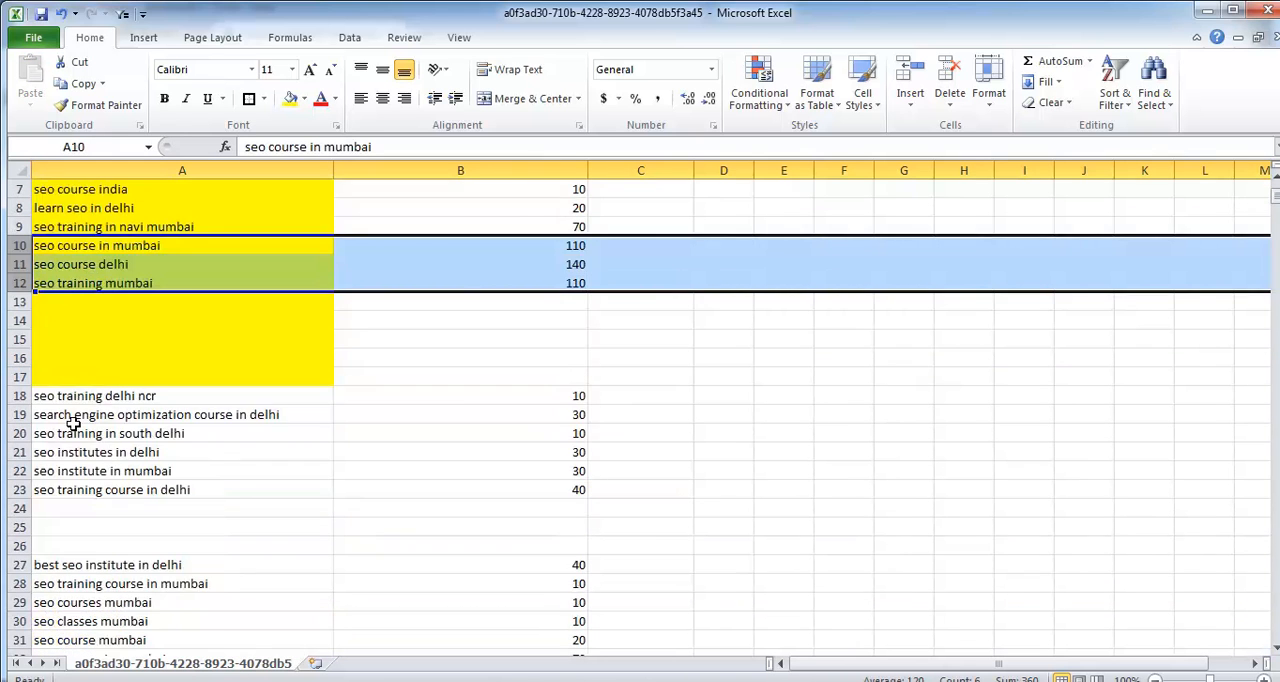
pyautogui.click(17, 470)
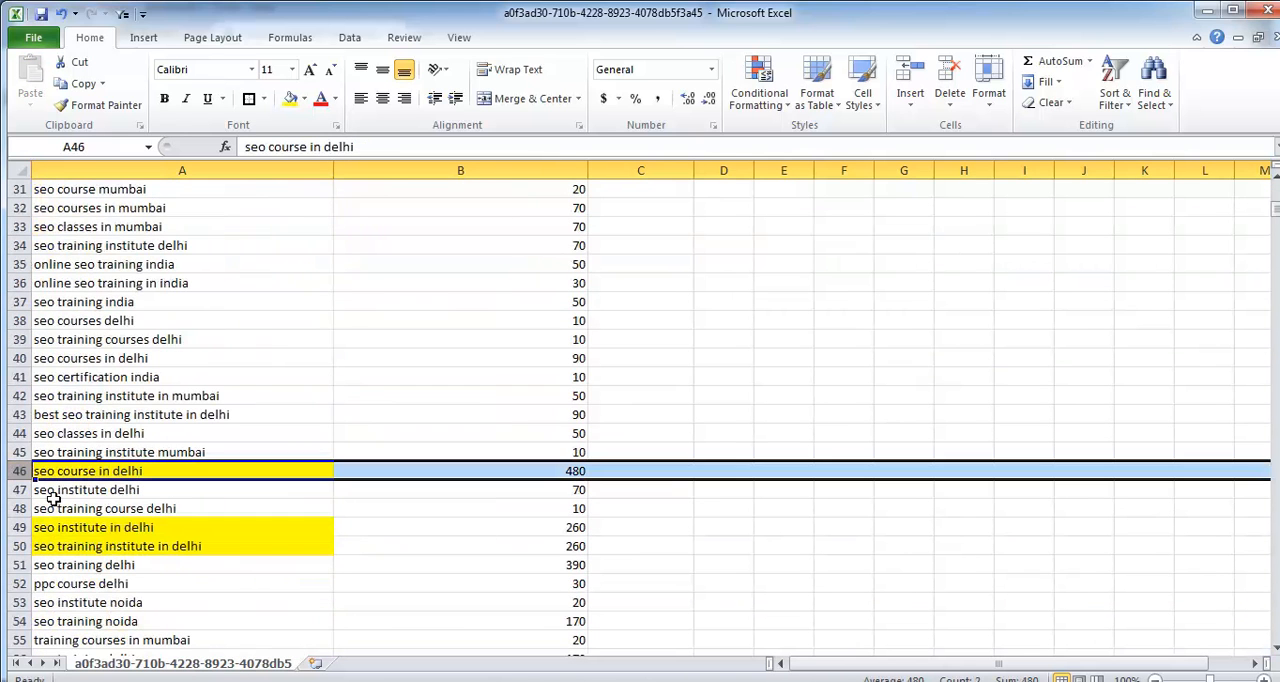
pyautogui.keyDown('ctrl'); pyautogui.click(18, 527); pyautogui.keyUp('ctrl')
pyautogui.keyDown('ctrl'); pyautogui.click(18, 546); pyautogui.keyUp('ctrl')
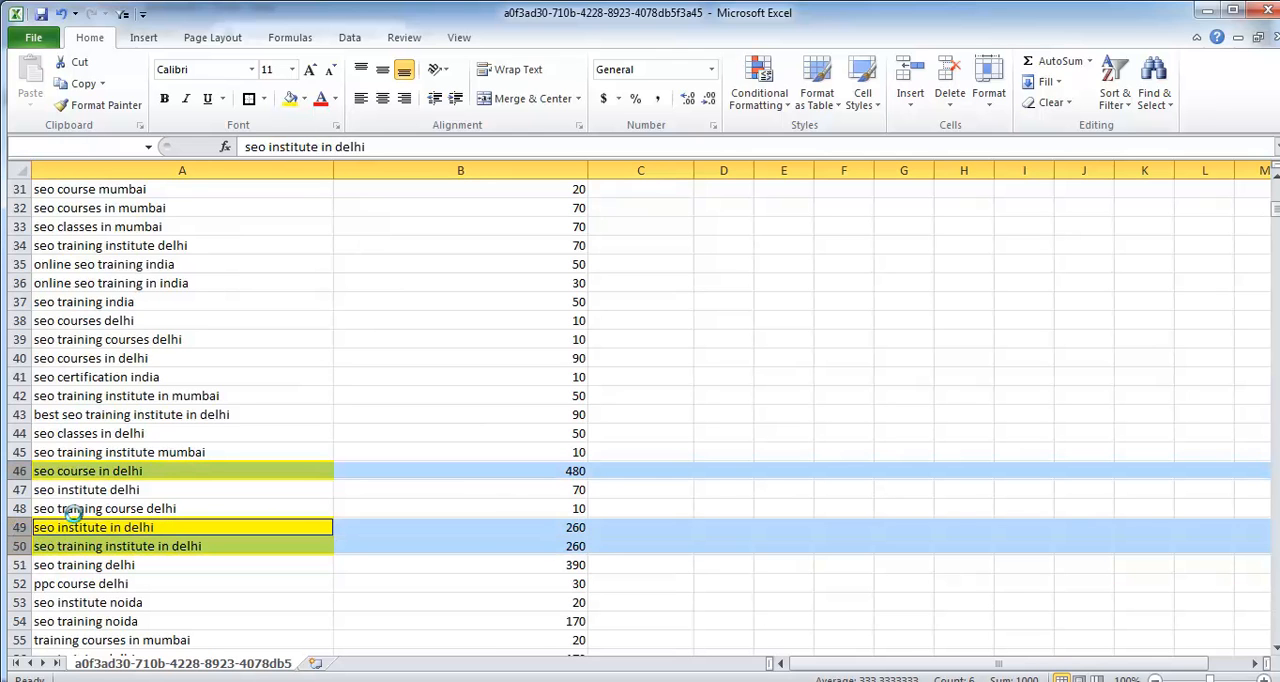
pyautogui.hotkey('ctrl', 'x')
pyautogui.click(648, 398)
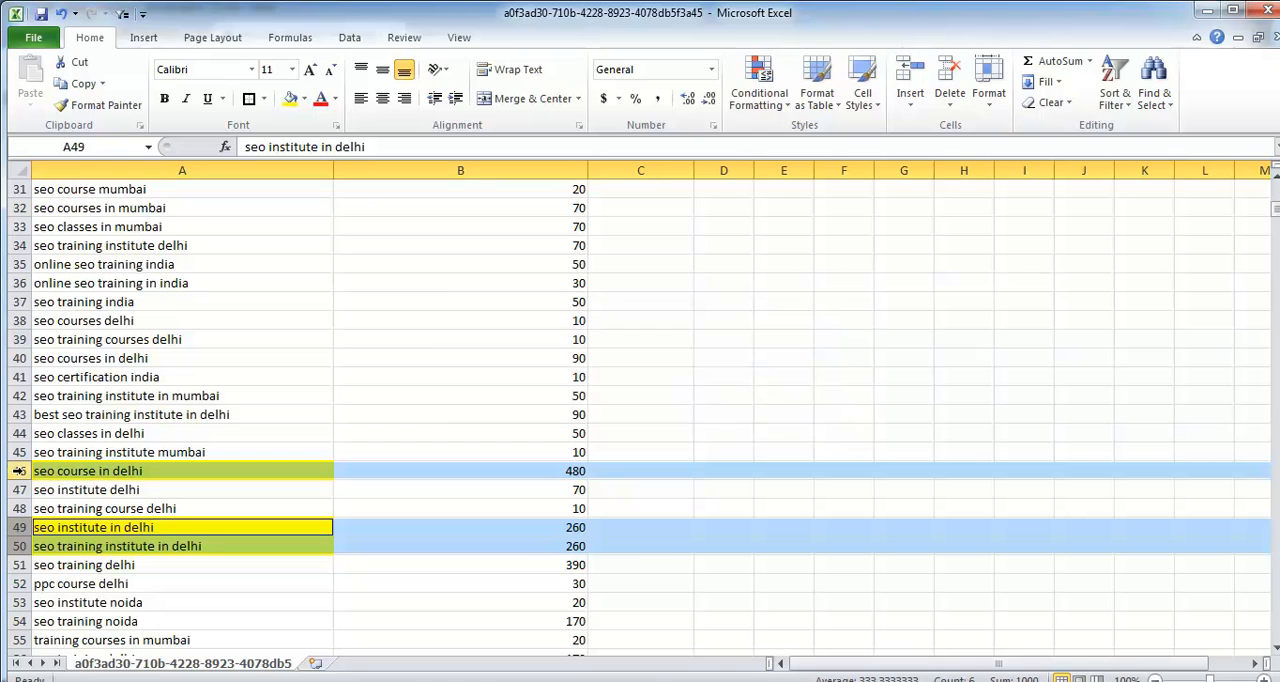
# Step: Move the row for "seo course in delhi" up to row 13, below "seo training mumbai"
pyautogui.click(18, 470)
pyautogui.hotkey('ctrl', 'x')
pyautogui.scroll(10, 52, 400)
pyautogui.click(19, 415)
pyautogui.hotkey('ctrl', 'v')
# Step: Move the rows for "seo institute in delhi" and "seo training institute in delhi" up to rows 14 and 15
pyautogui.scroll(-10, 40, 450)
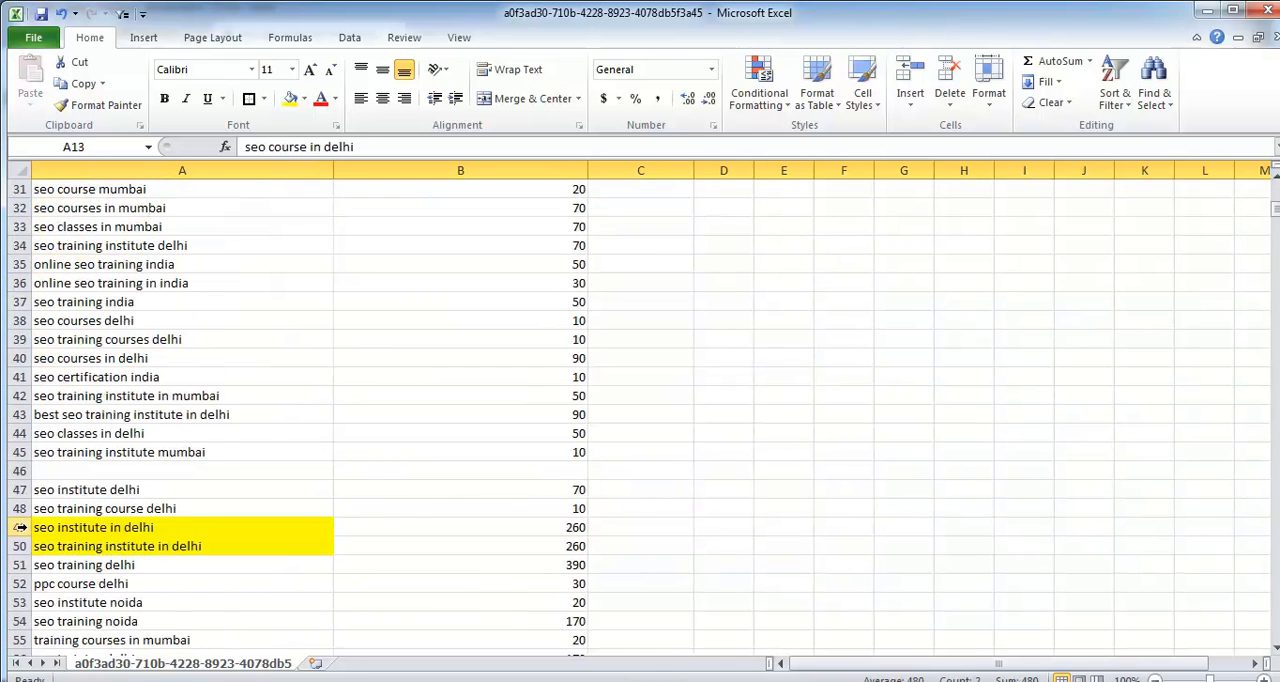
pyautogui.moveTo(19, 527); pyautogui.dragTo(19, 546)
pyautogui.hotkey('ctrl', 'x')
pyautogui.scroll(6, 36, 518)
pyautogui.scroll(4, 36, 518)
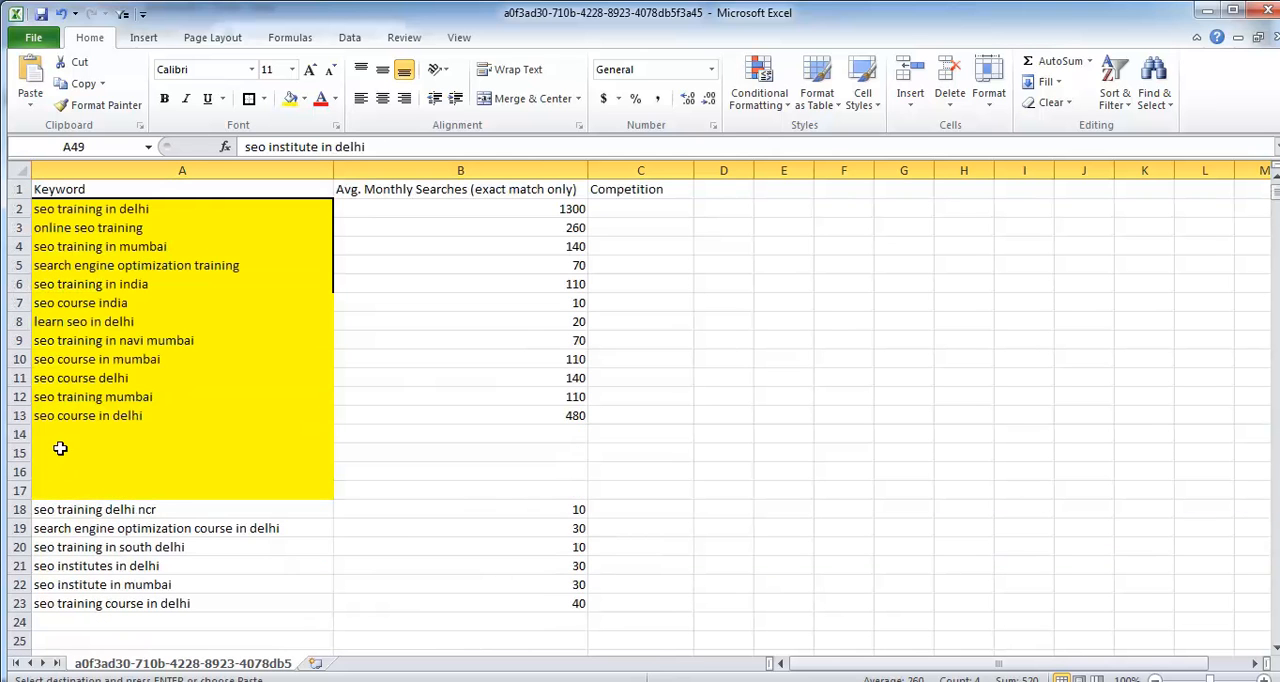
pyautogui.click(19, 435)
pyautogui.hotkey('ctrl', 'v')
# Step: Delete the blank yellow rows 16 and 17 below "seo training institute in delhi"
pyautogui.scroll(-5, 150, 528)
pyautogui.scroll(-14, 150, 528)
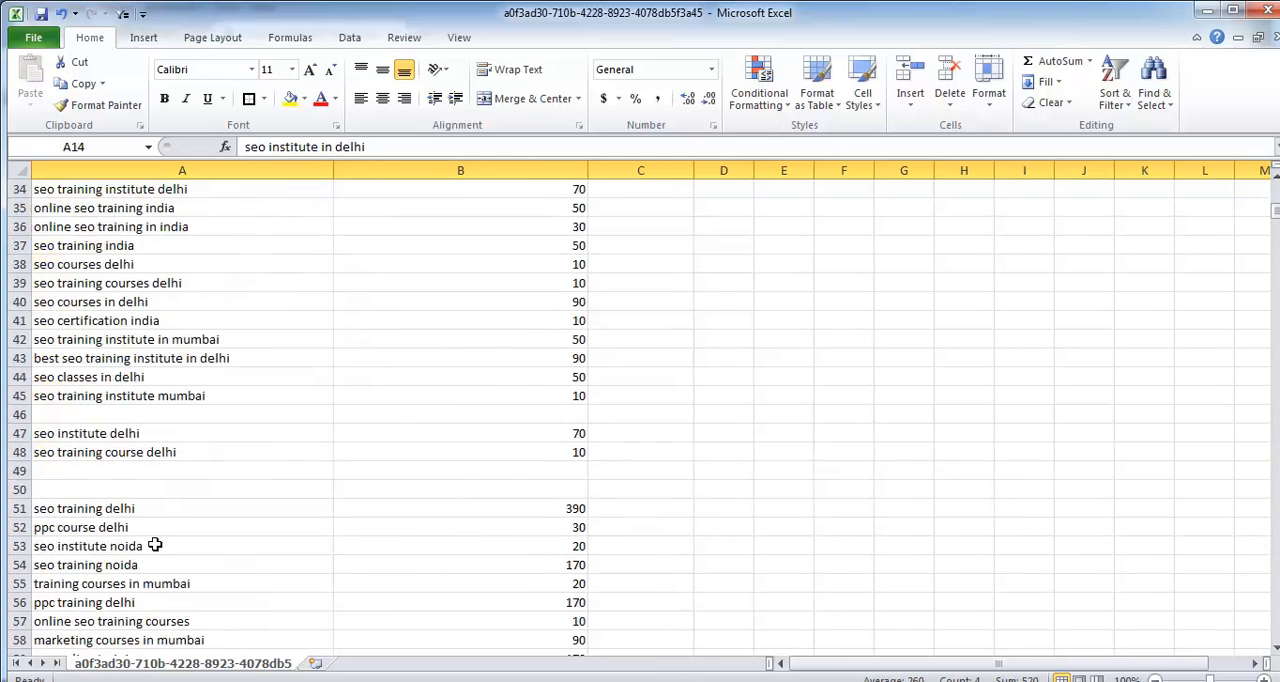
pyautogui.scroll(19, 144, 533)
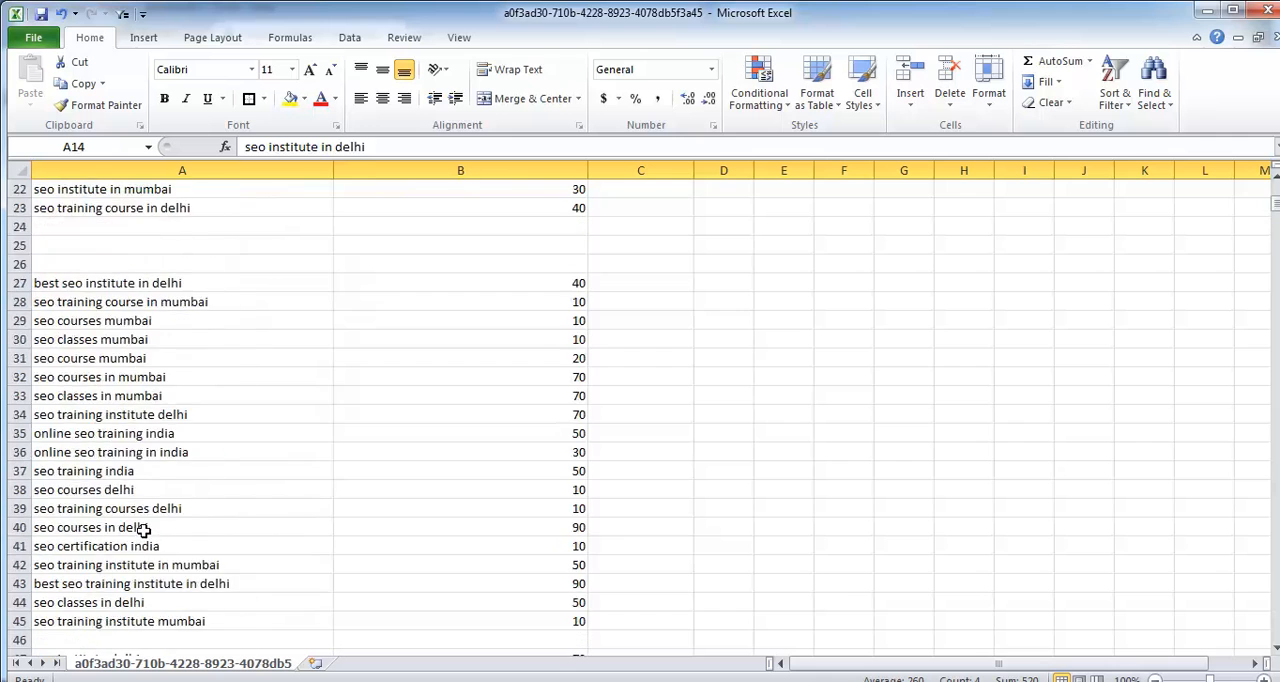
pyautogui.moveTo(190, 210); pyautogui.dragTo(243, 455)
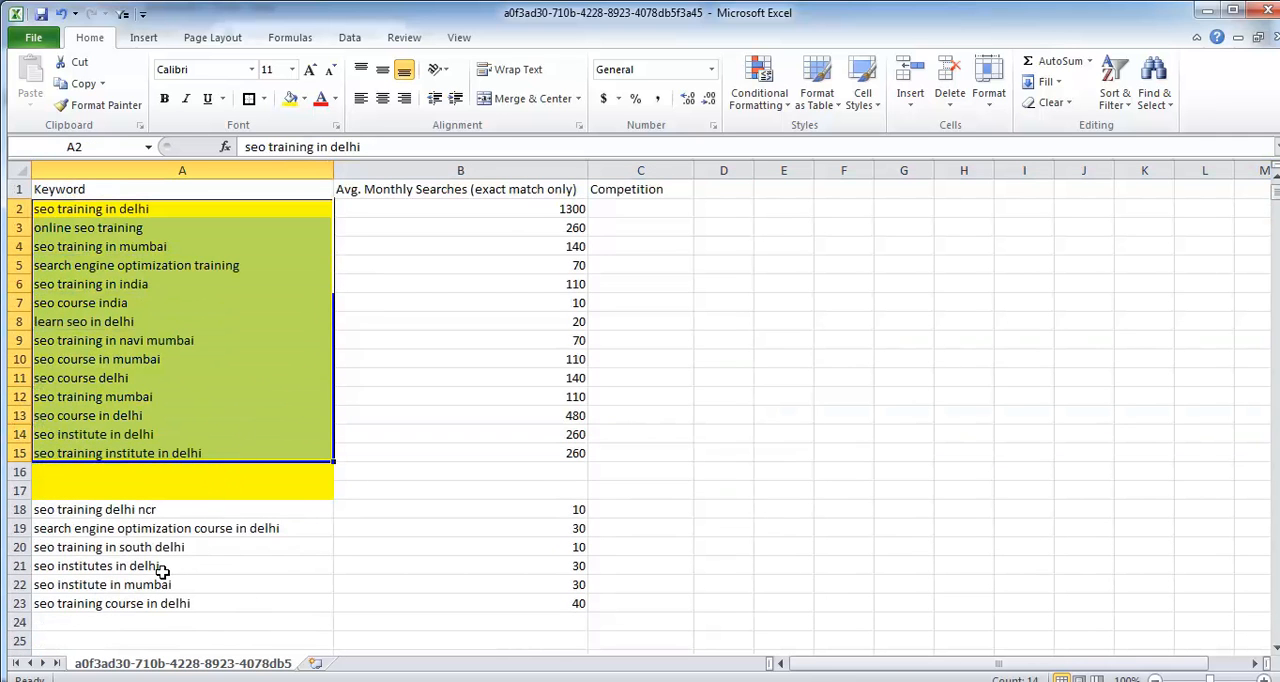
pyautogui.moveTo(18, 471); pyautogui.dragTo(4, 490)
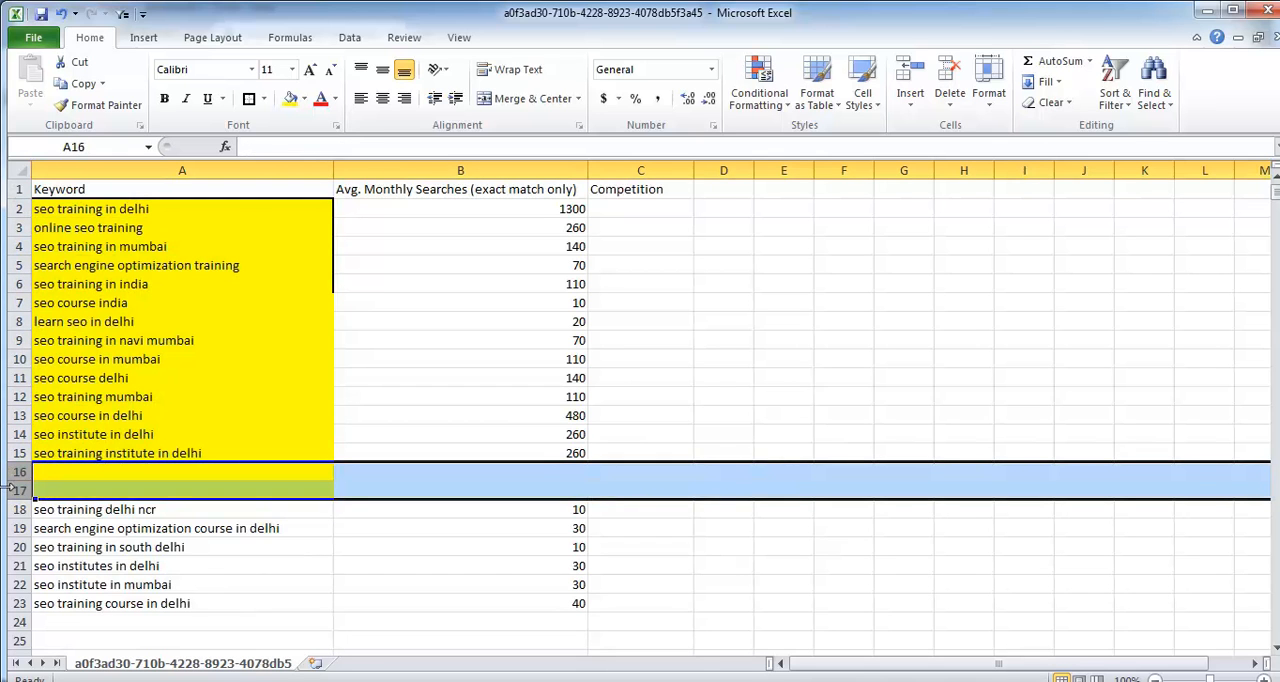
pyautogui.rightClick(20, 487)
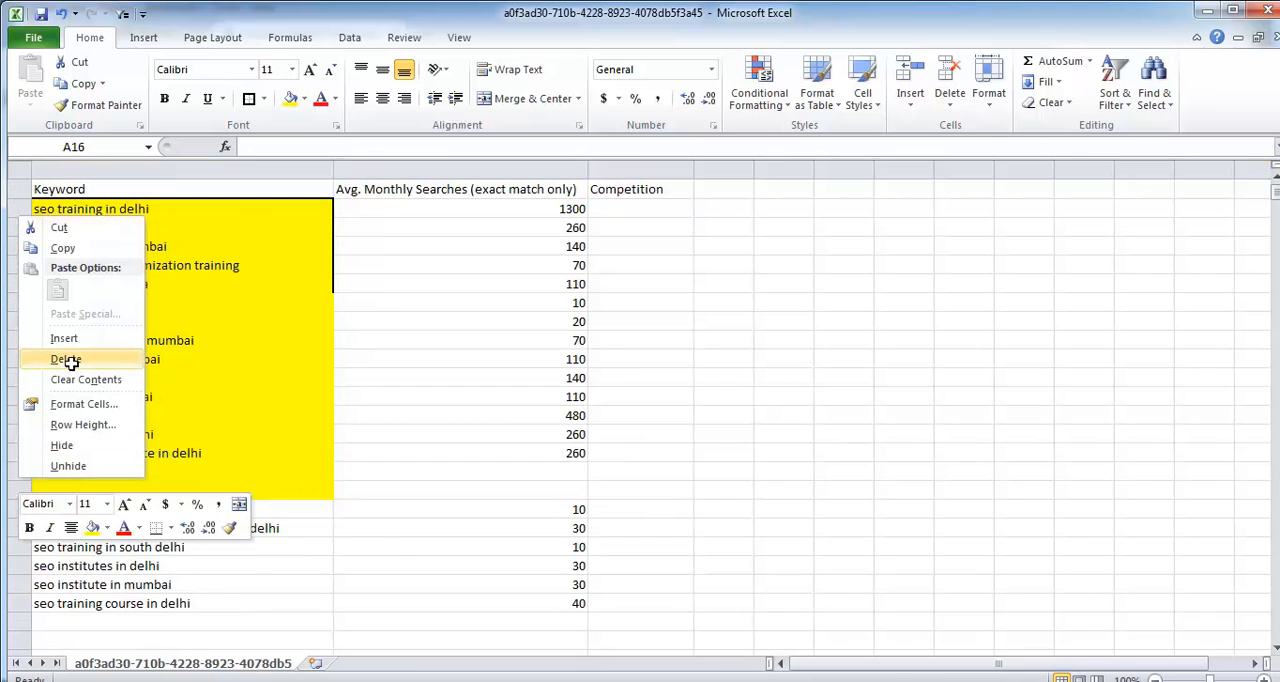
pyautogui.click(70, 362)
pyautogui.click(372, 530)
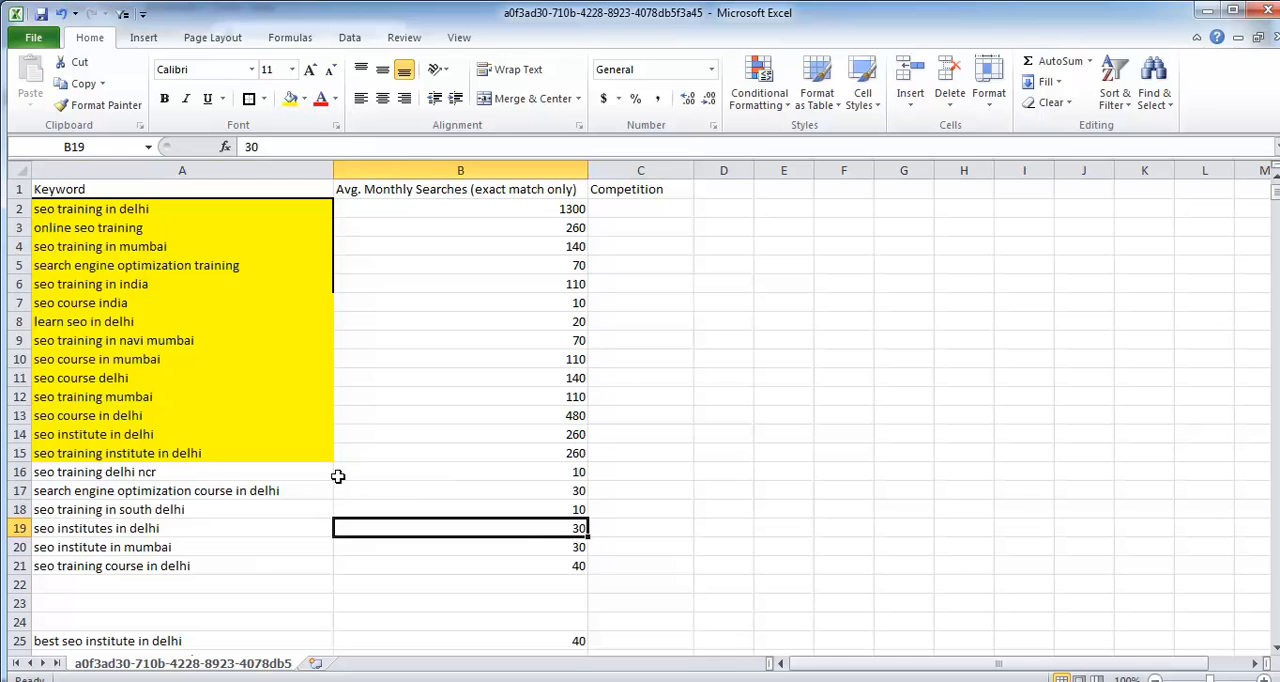
# Step: Review the highlighted keywords and their monthly searches in rows 2 to 15, and widen the Competition column
pyautogui.moveTo(176, 209); pyautogui.dragTo(230, 456)
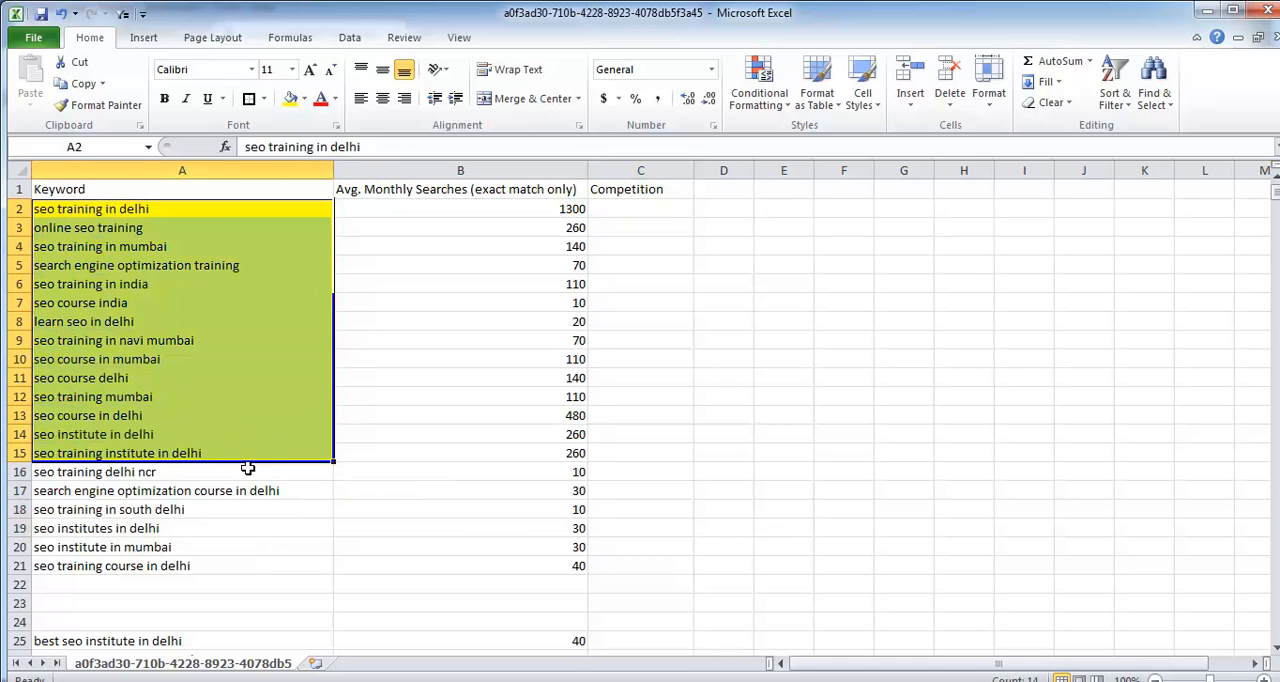
pyautogui.moveTo(474, 208); pyautogui.dragTo(470, 452)
pyautogui.moveTo(646, 208); pyautogui.dragTo(660, 453)
pyautogui.moveTo(694, 172); pyautogui.dragTo(782, 179)
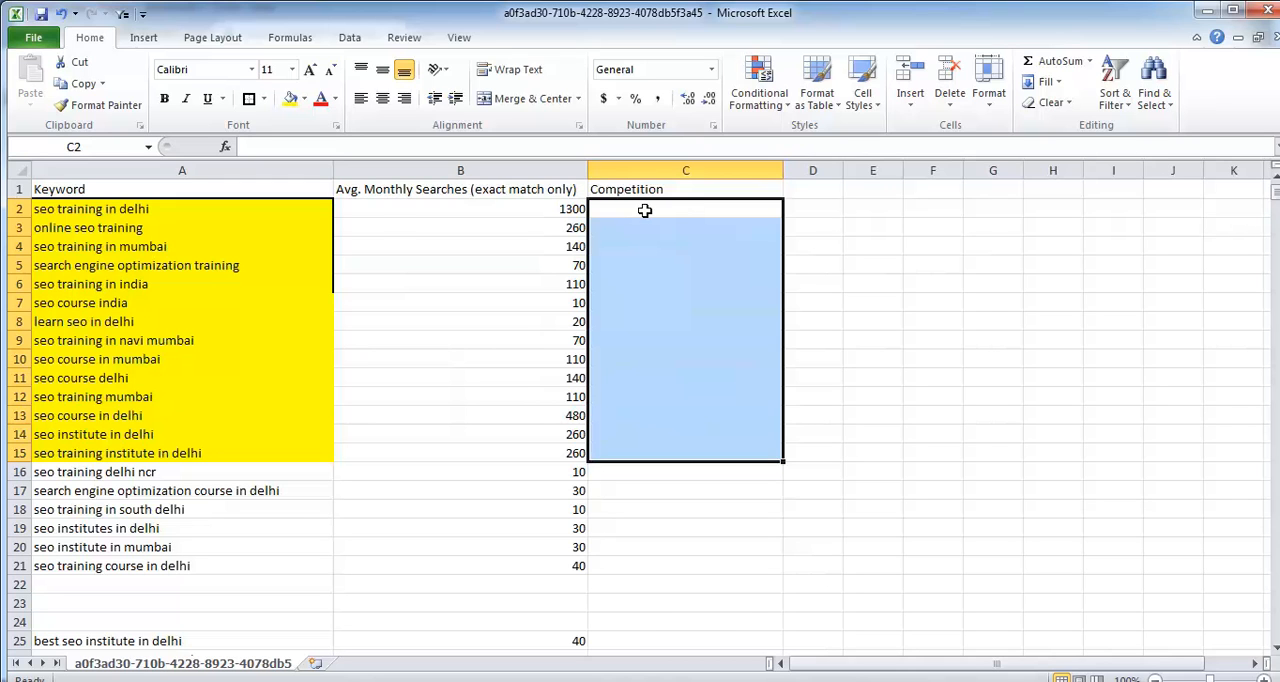
pyautogui.click(307, 210)
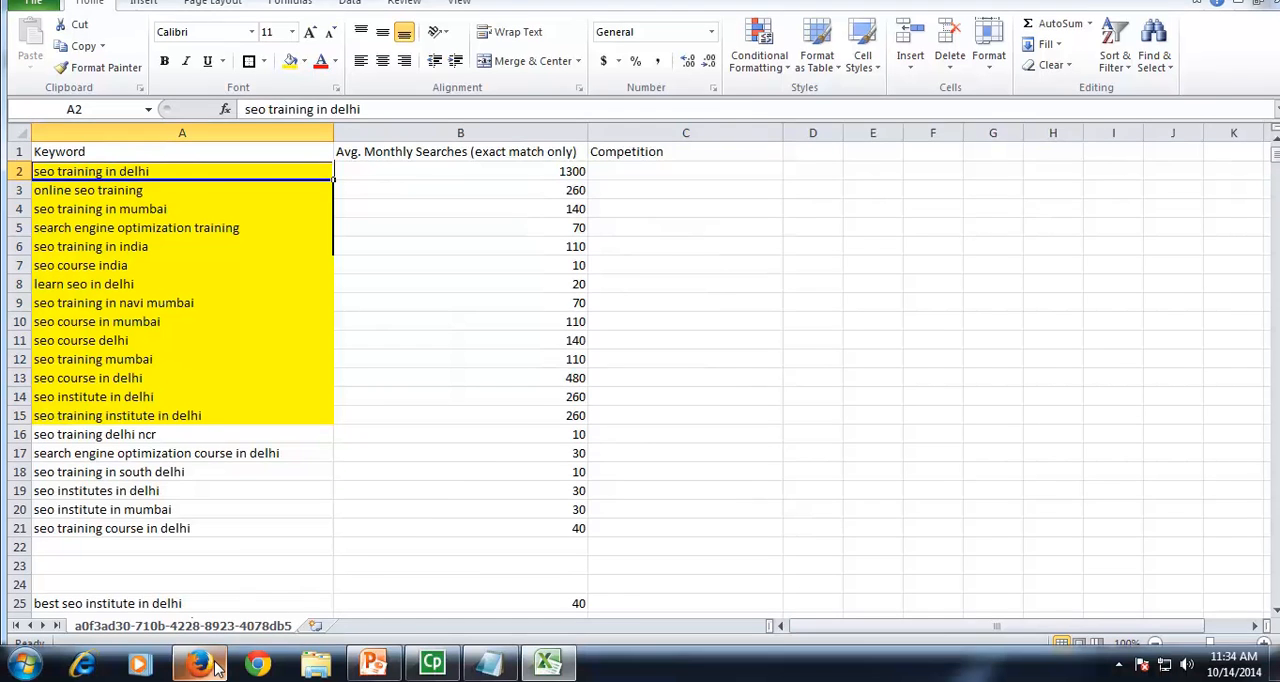
# Step: Switch to Firefox, open google.com in a new tab, and change to the Indian version, Google.co.in
pyautogui.click(215, 666)
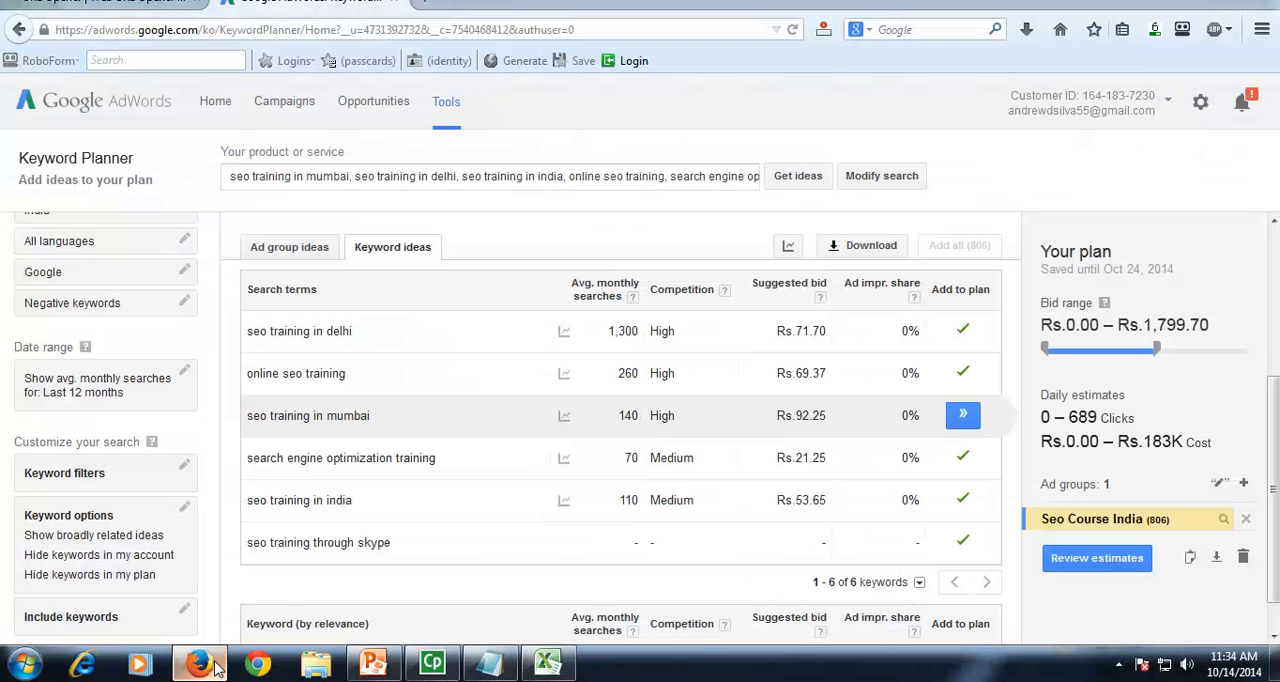
pyautogui.click(425, 9)
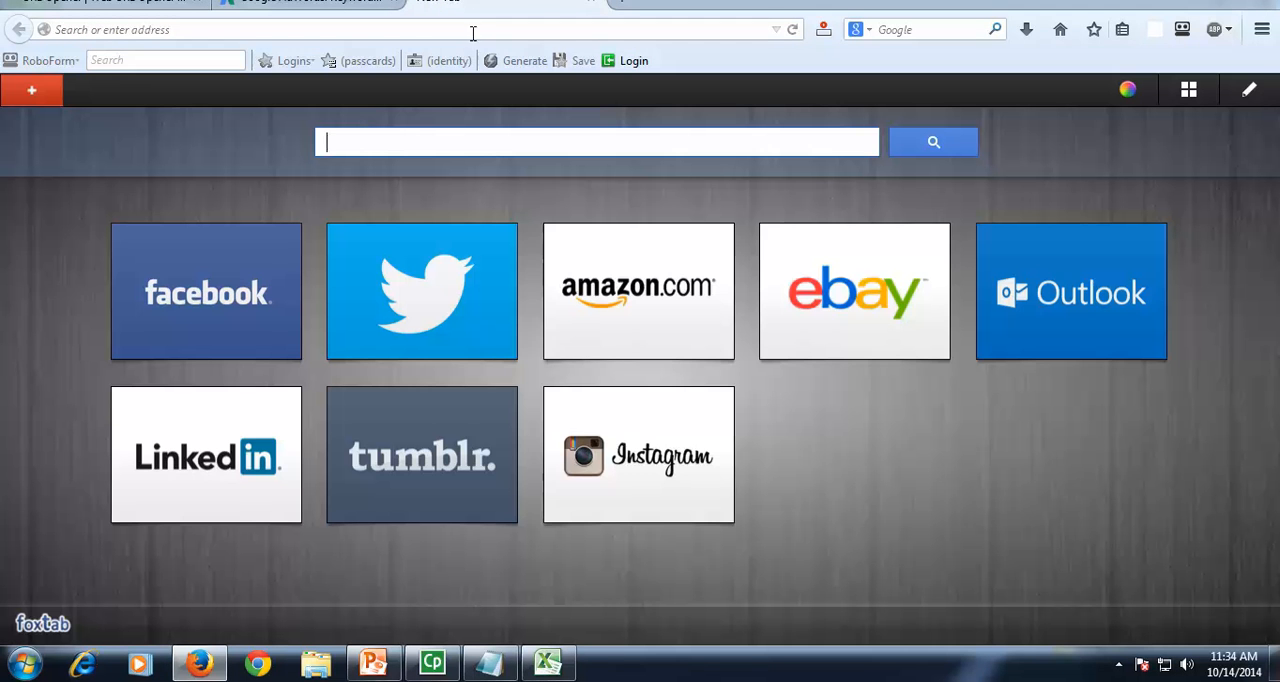
pyautogui.write('google.com/')
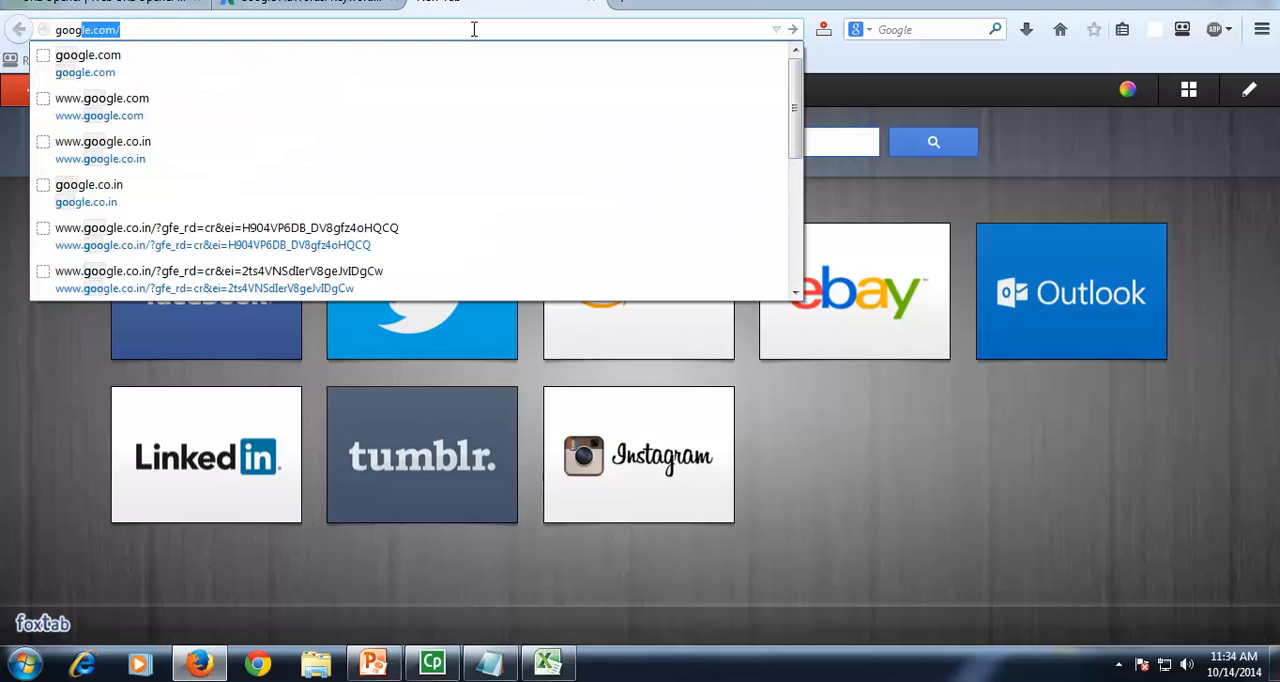
pyautogui.press('Right')
pyautogui.press('Return')
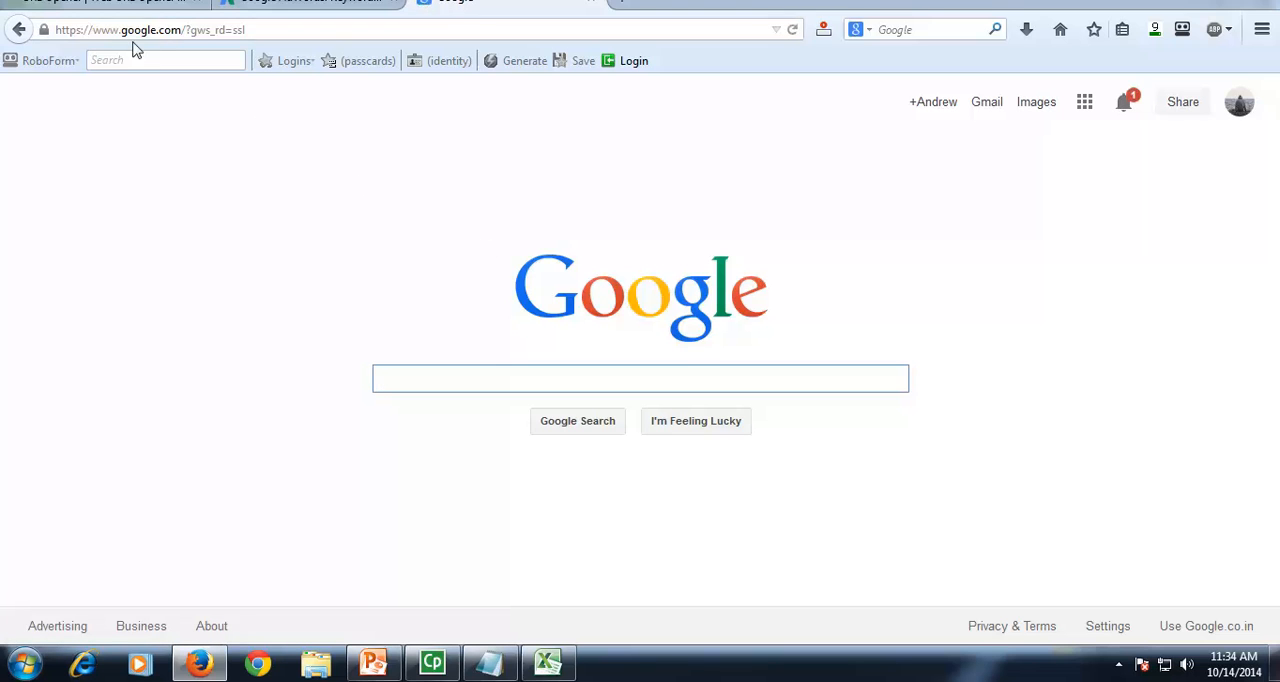
pyautogui.moveTo(120, 30); pyautogui.dragTo(183, 31)
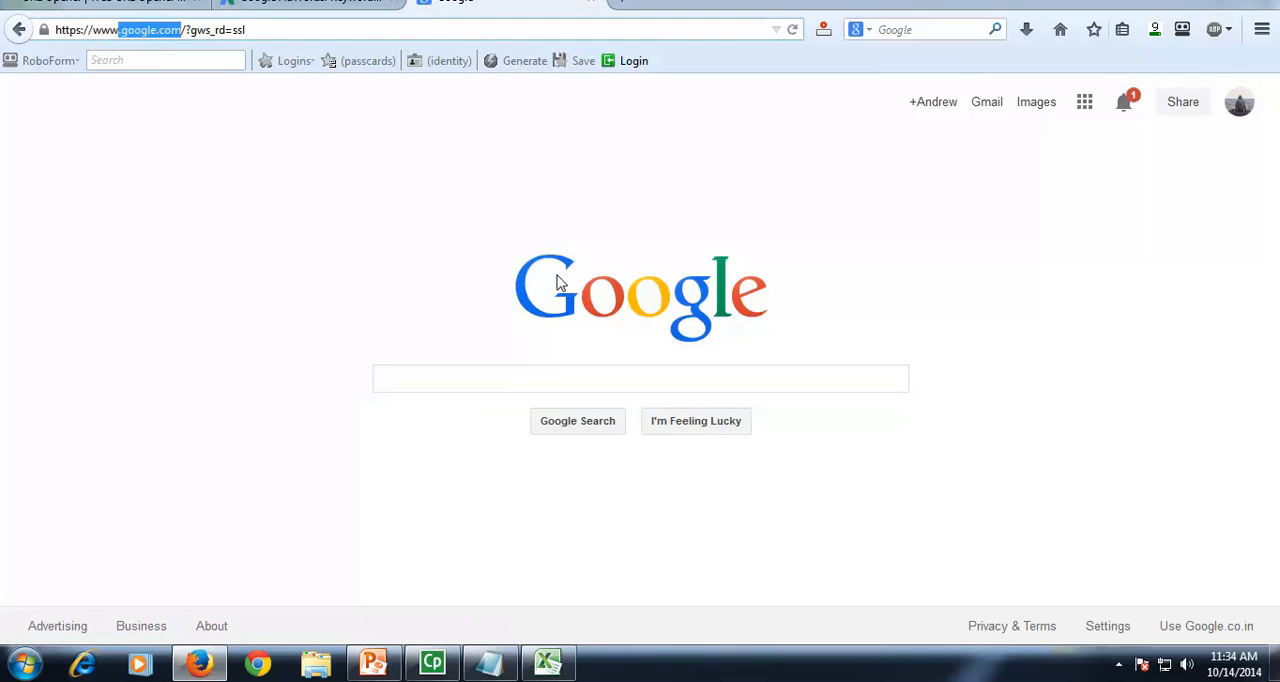
pyautogui.click(1207, 632)
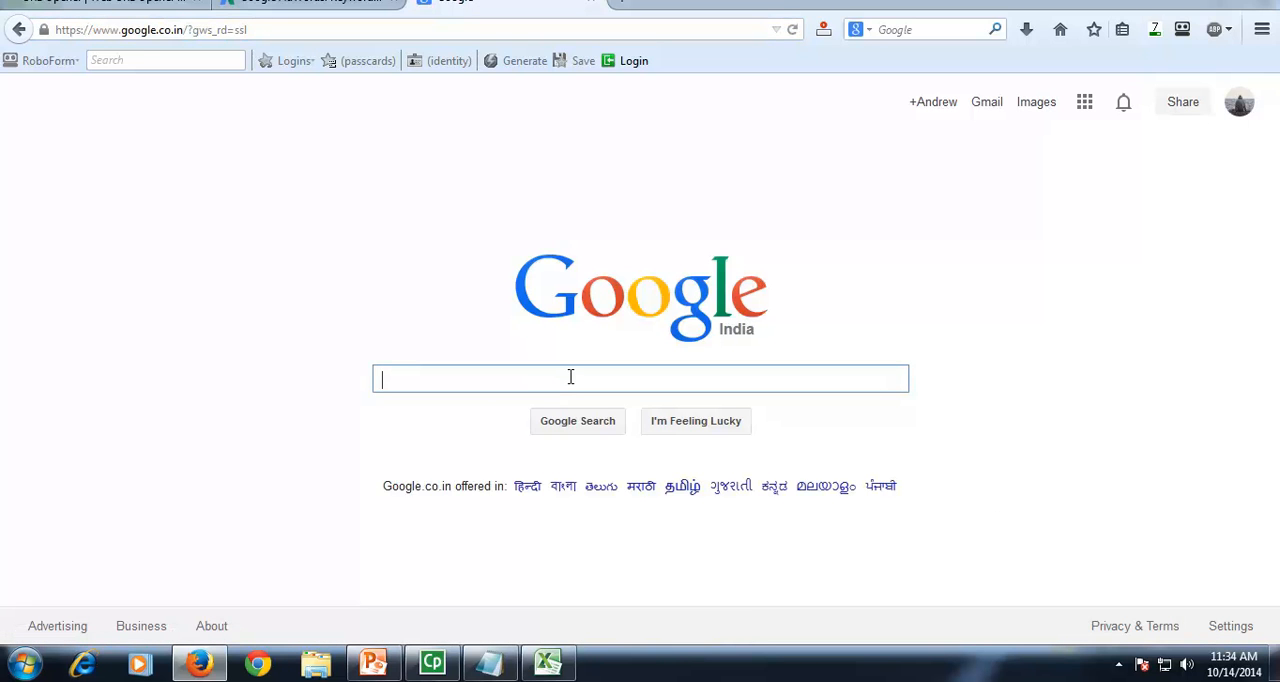
# Step: Copy the keyword "seo training in delhi" from cell A2 in Excel and search for it on Google India in Firefox
pyautogui.hotkey('alt', 'Tab')
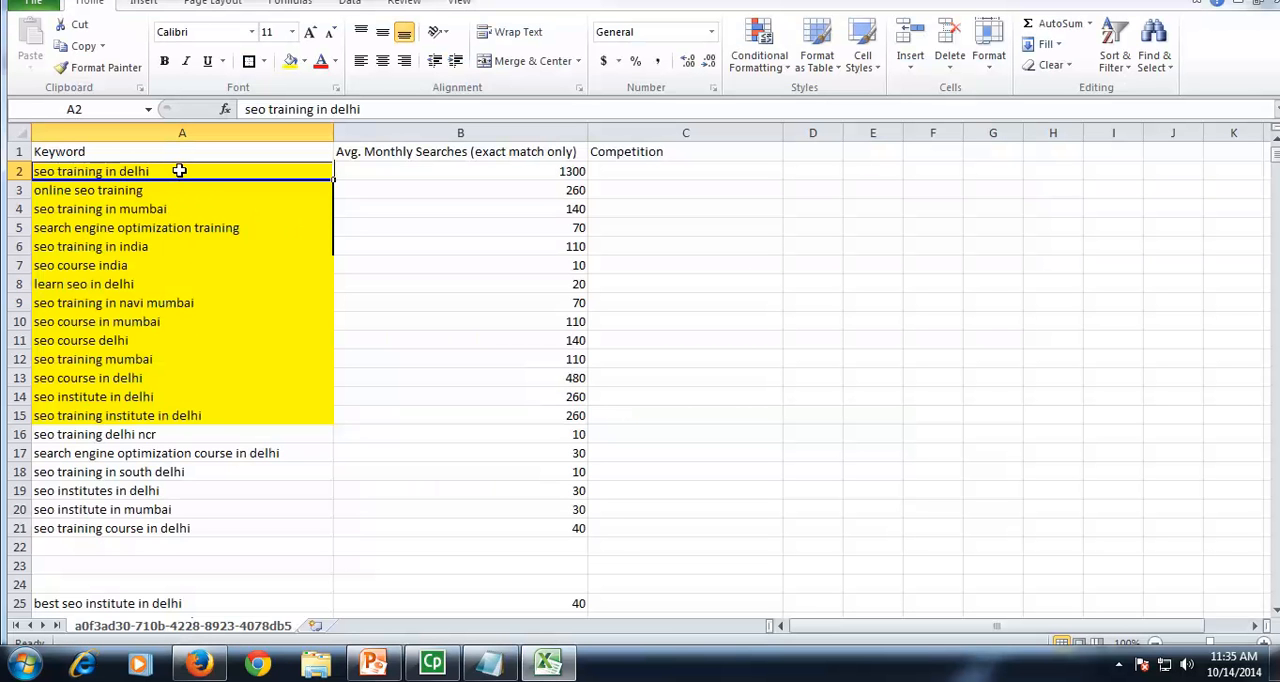
pyautogui.hotkey('ctrl', 'c')
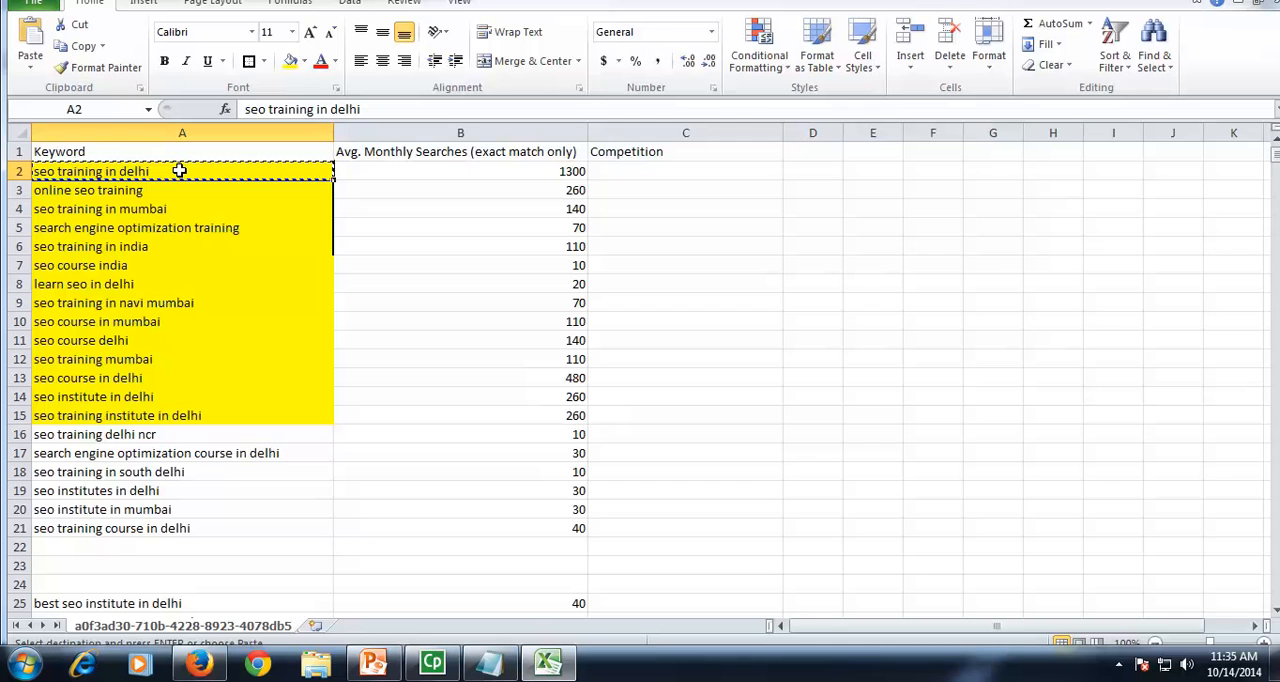
pyautogui.hotkey('alt', 'Tab')
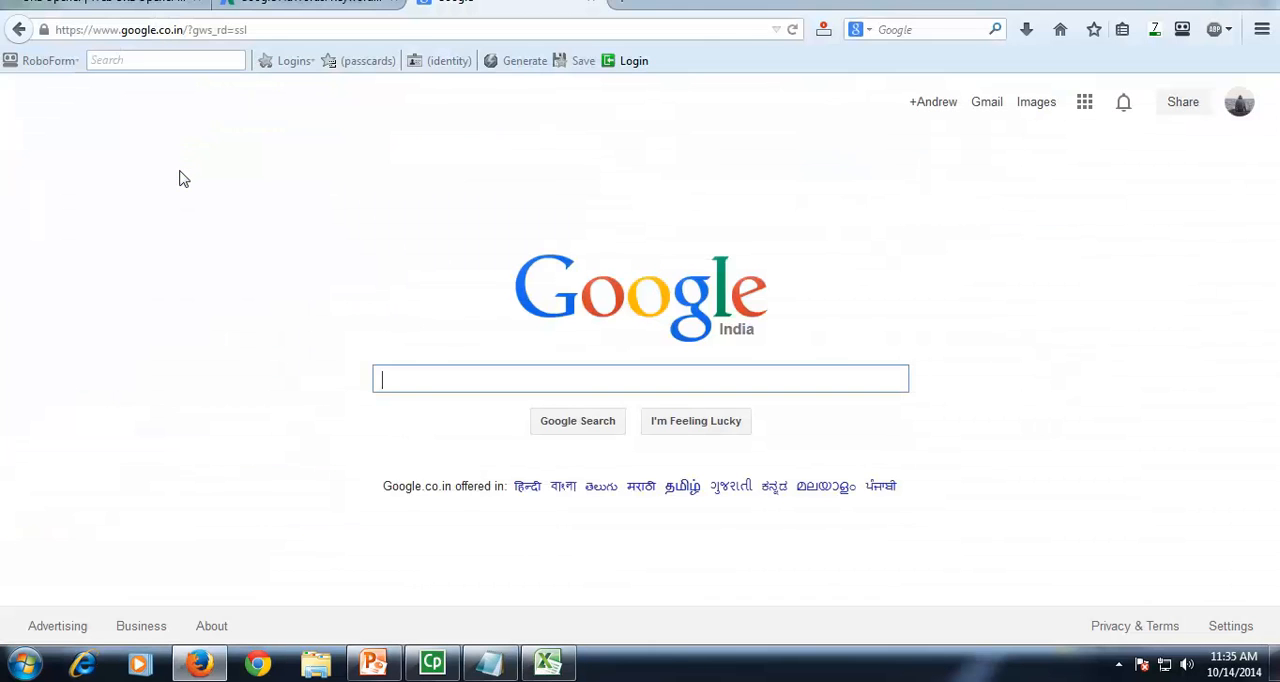
pyautogui.click(471, 372)
pyautogui.hotkey('ctrl', 'v')
pyautogui.click(703, 102)
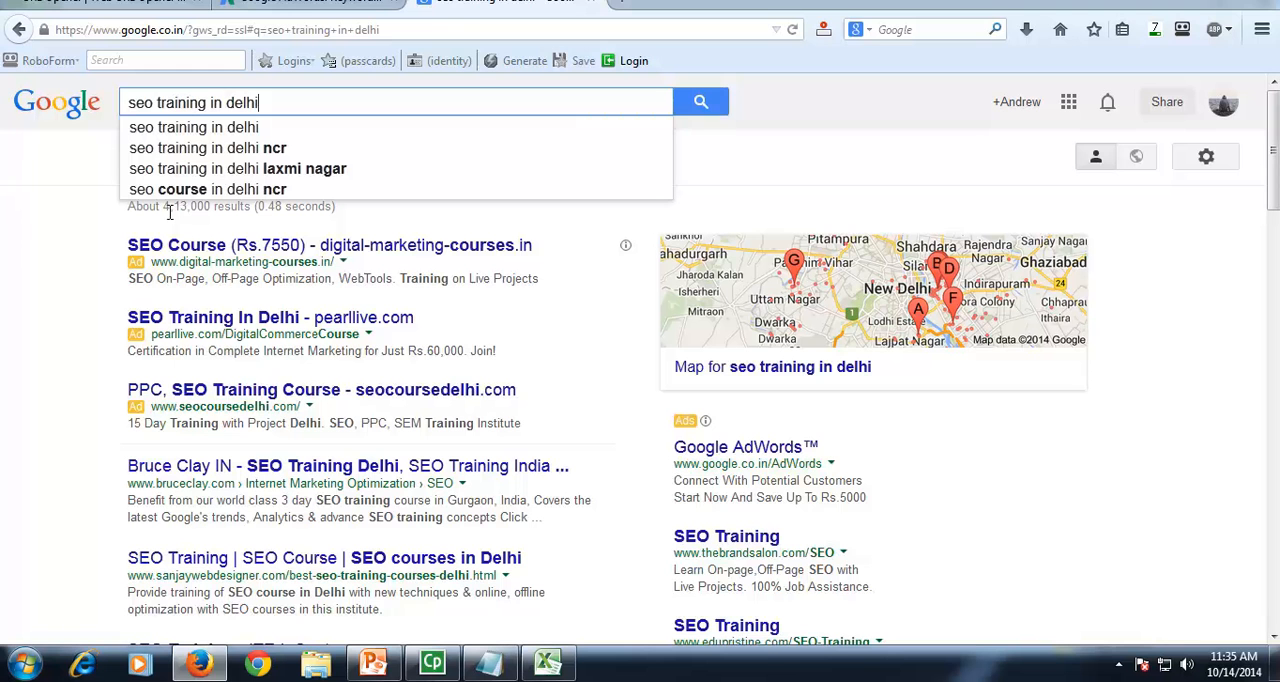
# Step: Examine the total number of results and the competing pages listed for "seo training in delhi"
pyautogui.moveTo(161, 210); pyautogui.dragTo(218, 212)
pyautogui.scroll(-1, 320, 298)
pyautogui.scroll(-15, 320, 298)
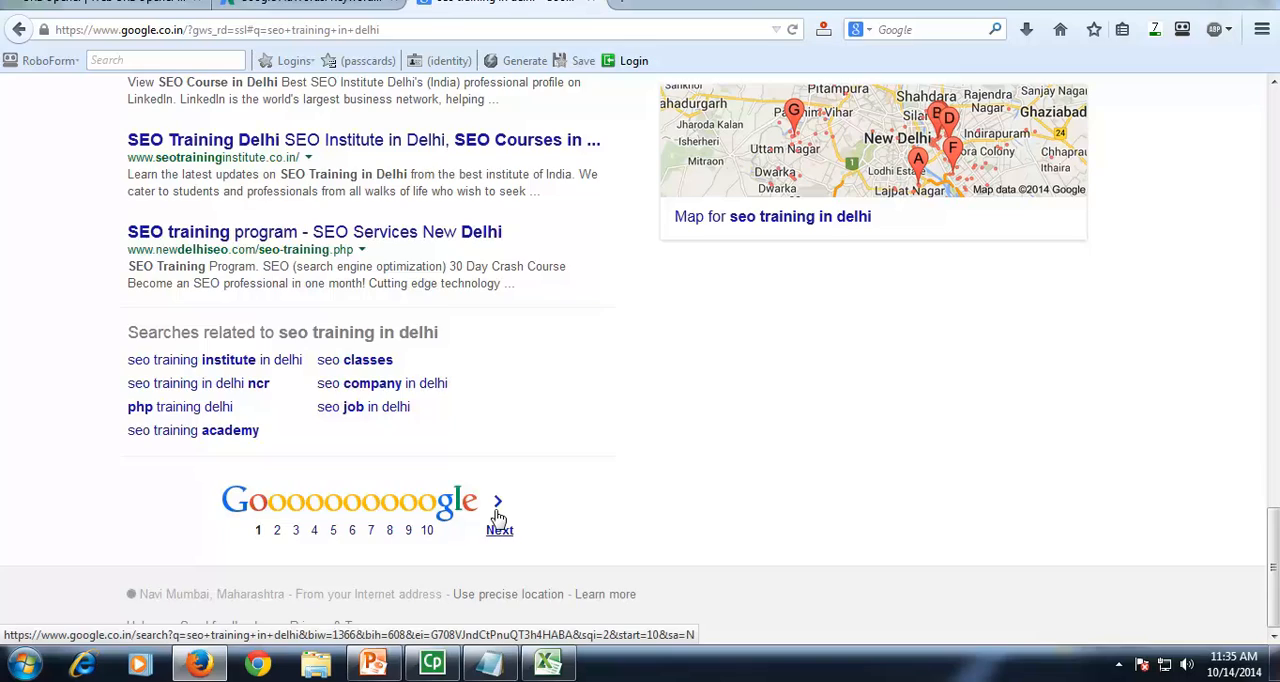
pyautogui.scroll(15, 354, 485)
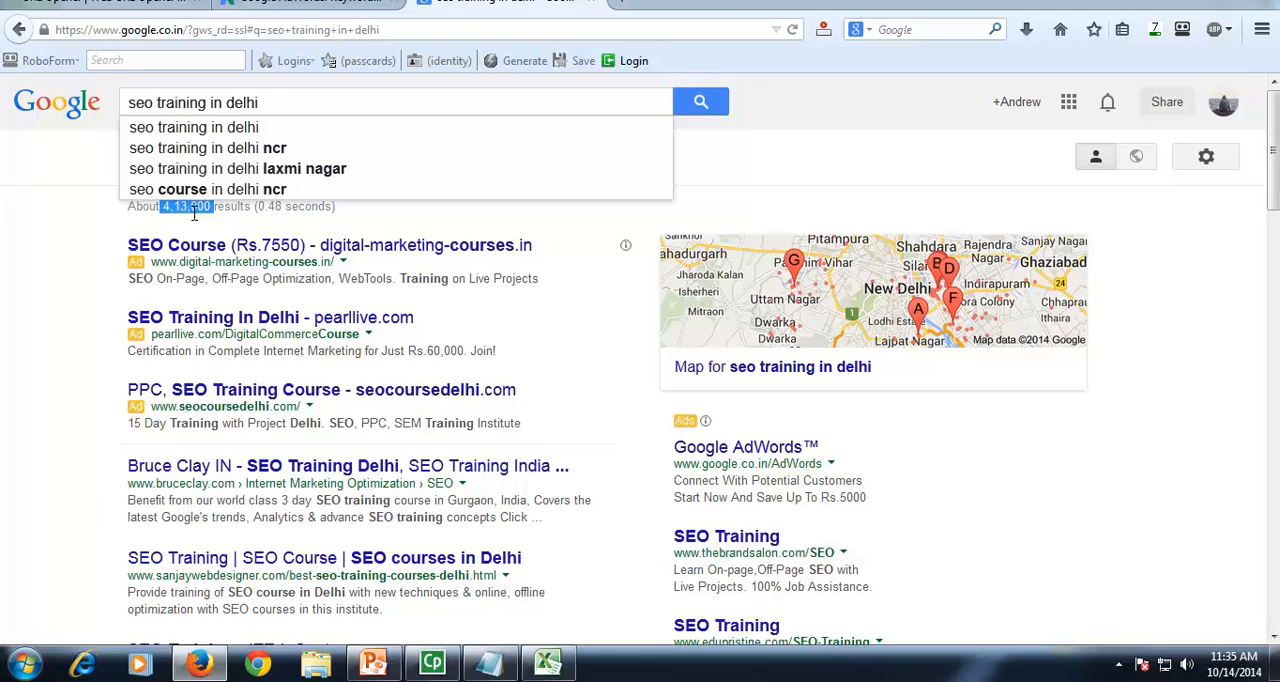
pyautogui.scroll(-10, 272, 465)
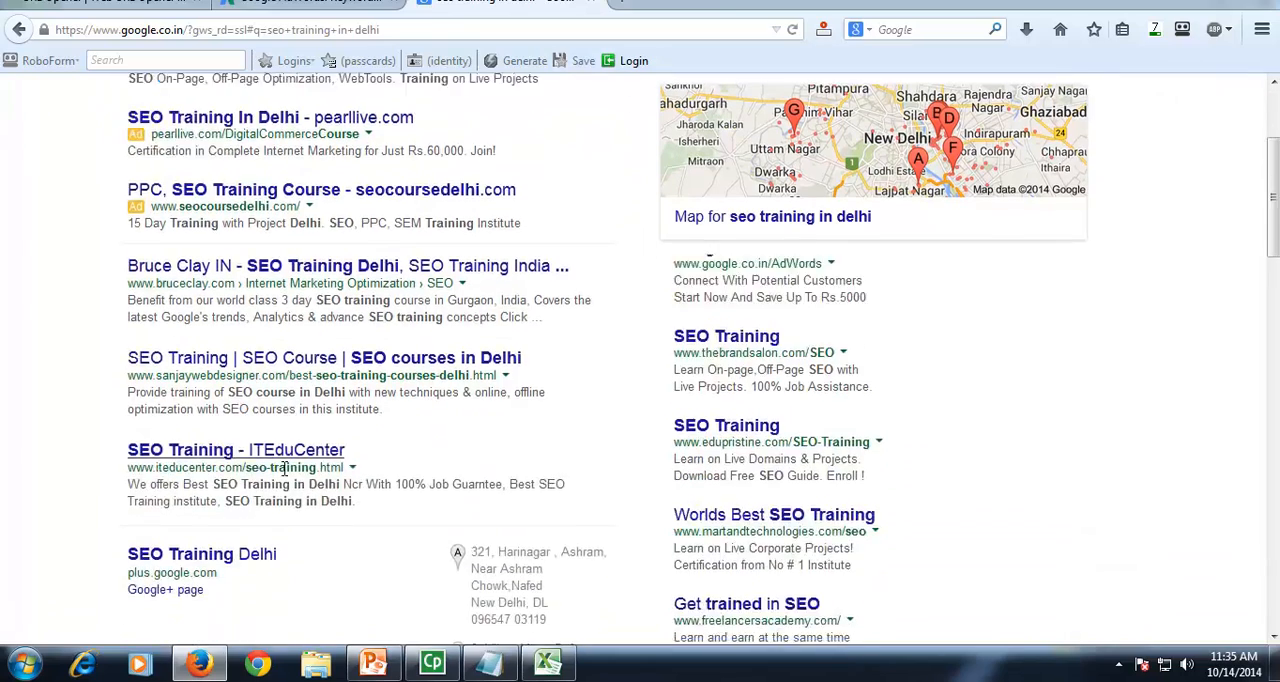
pyautogui.scroll(-9, 272, 465)
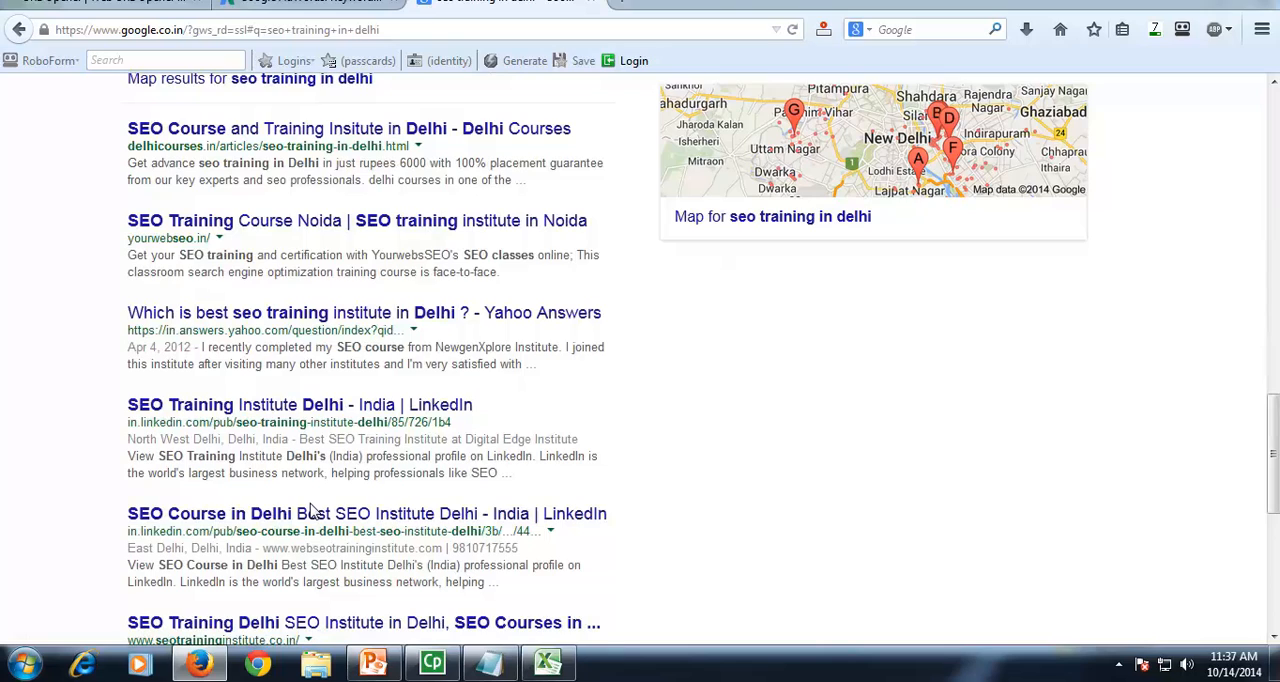
pyautogui.scroll(10, 312, 511)
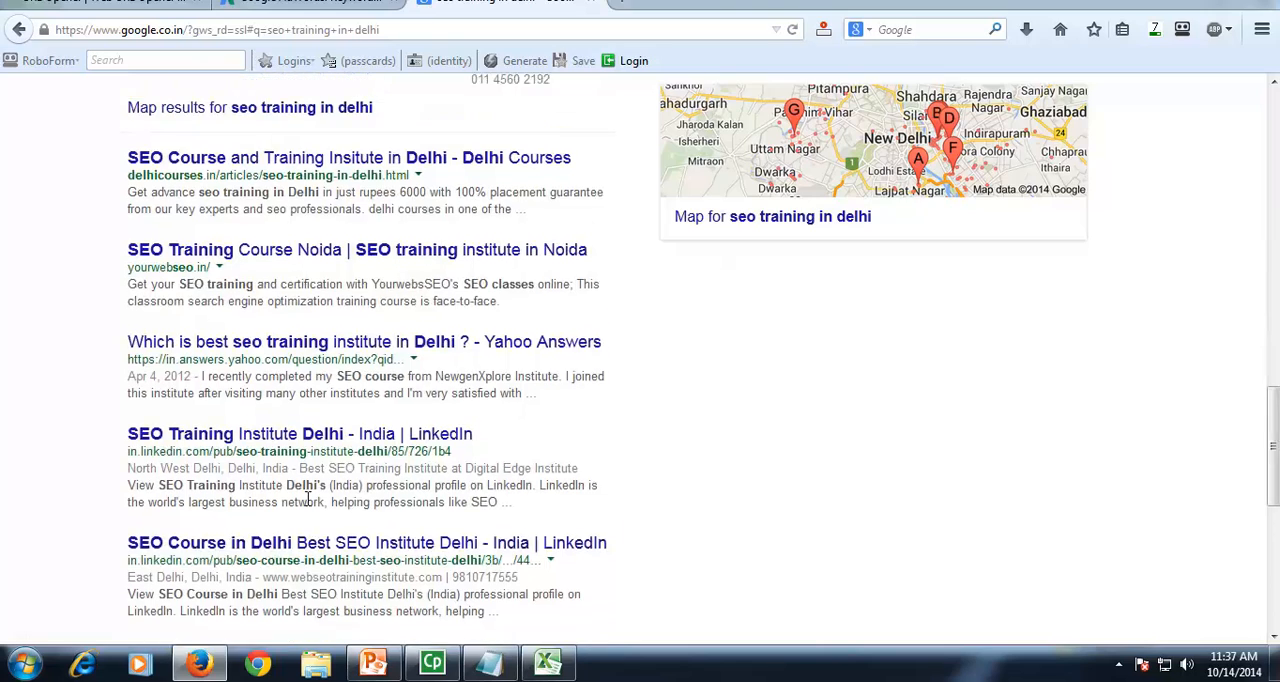
pyautogui.scroll(4, 312, 393)
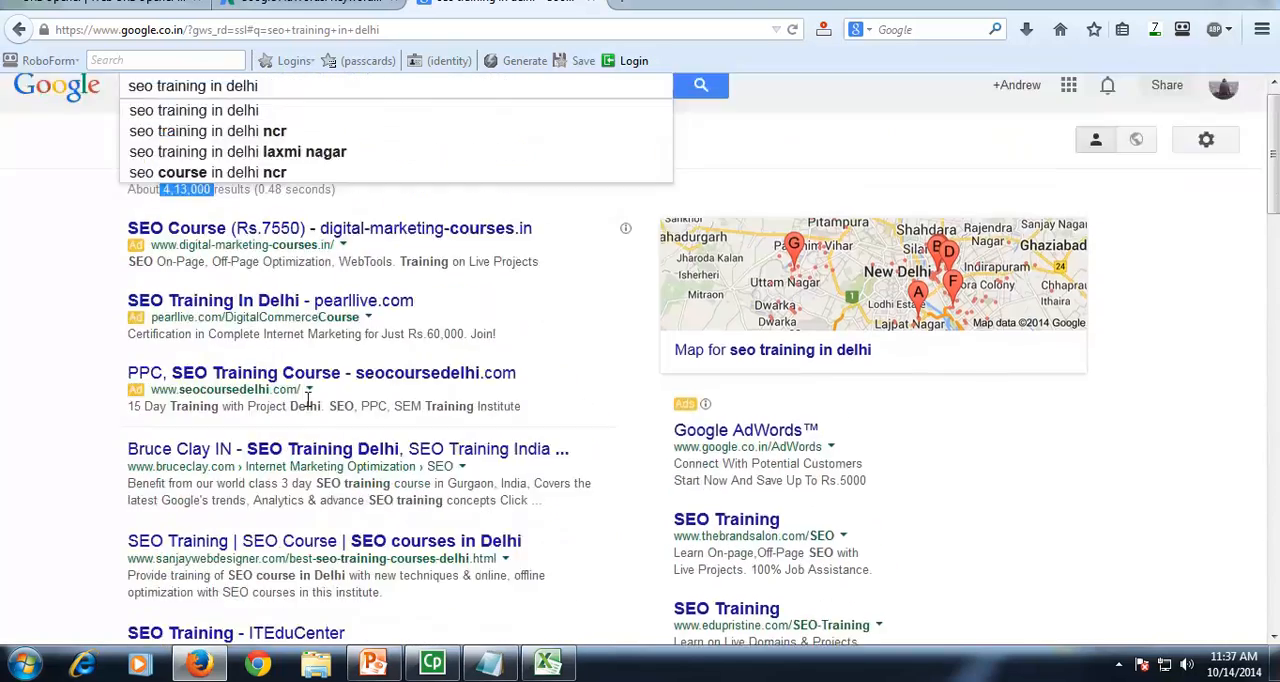
# Step: Prefix the query with the allintitle operator and search for "allintitle:seo training in delhi"
pyautogui.click(282, 100)
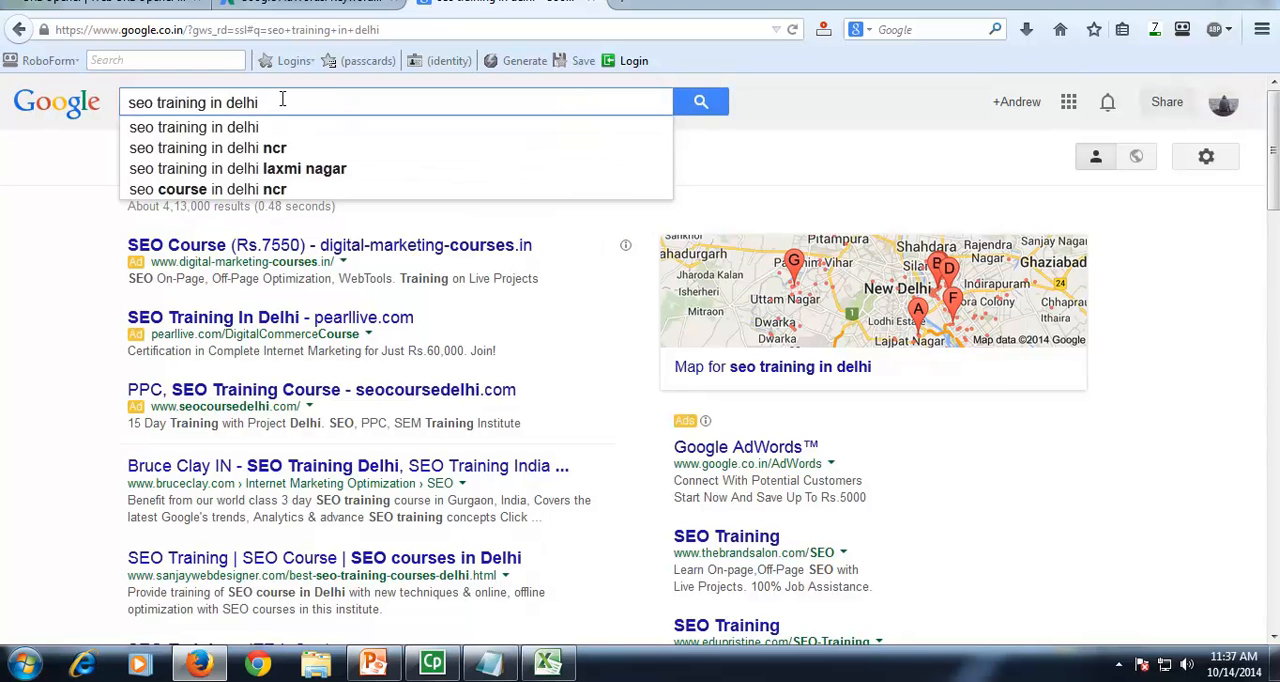
pyautogui.hotkey('ctrl', 'Left')
pyautogui.hotkey('ctrl', 'Left')
pyautogui.write('allin')
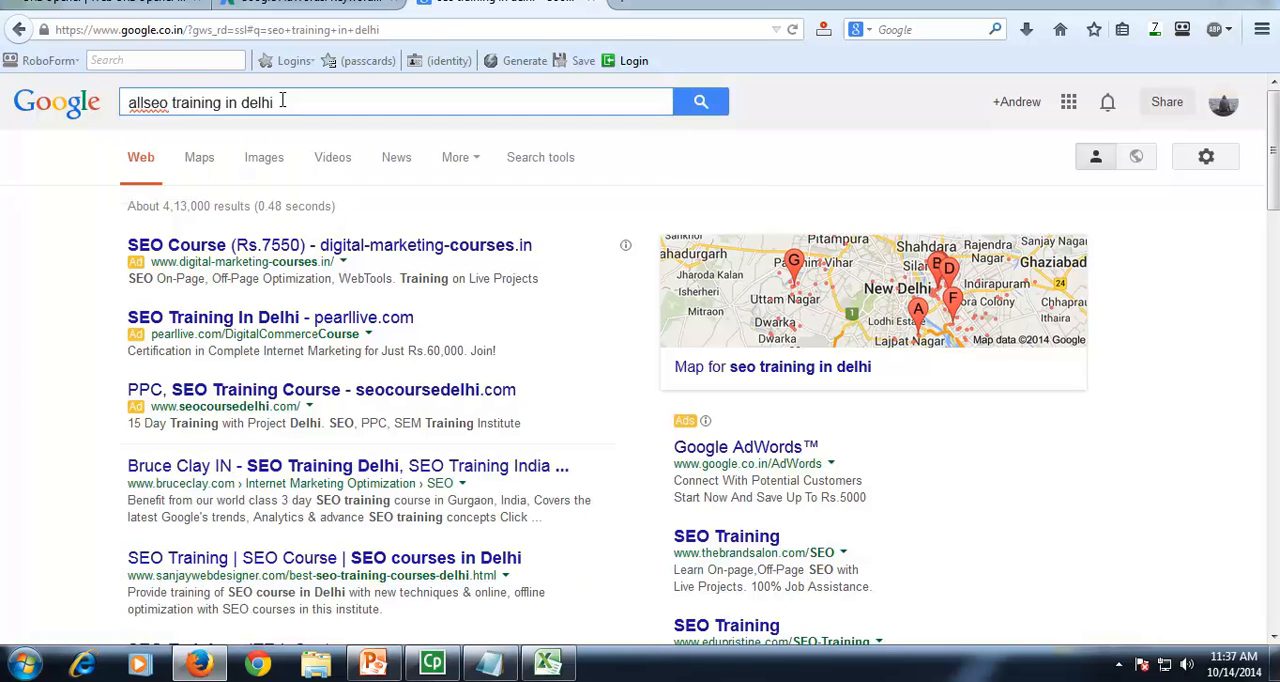
pyautogui.write('title')
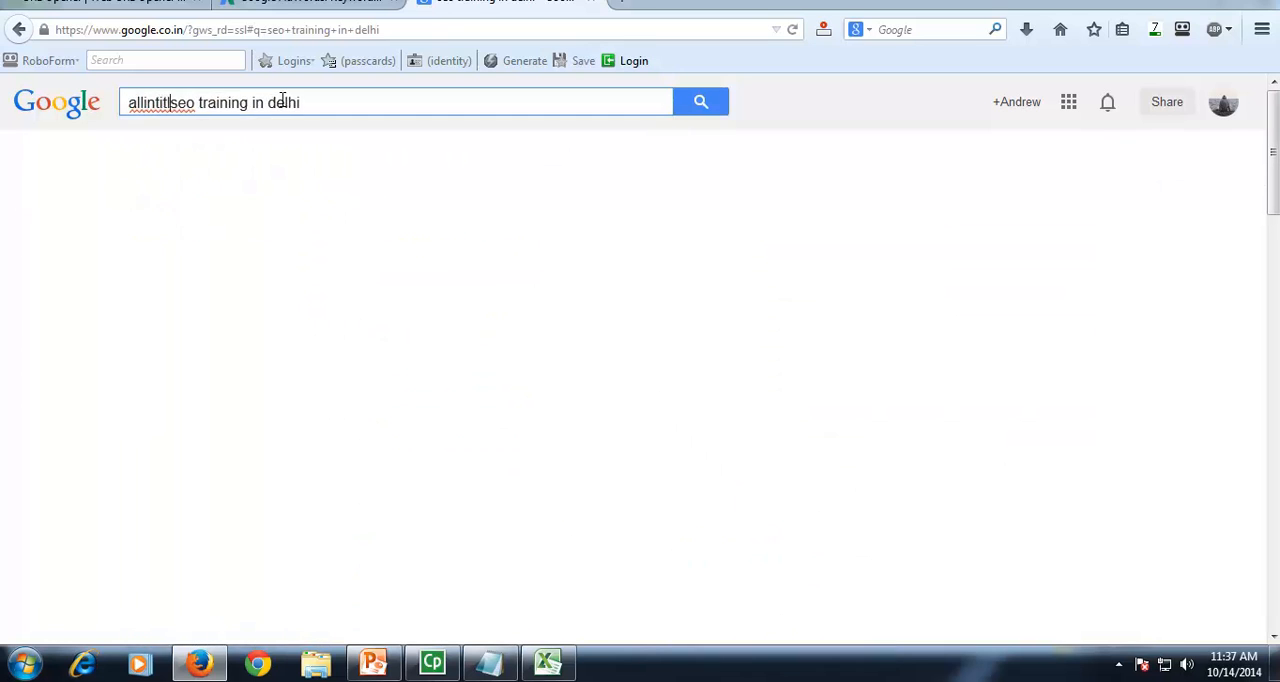
pyautogui.write(':')
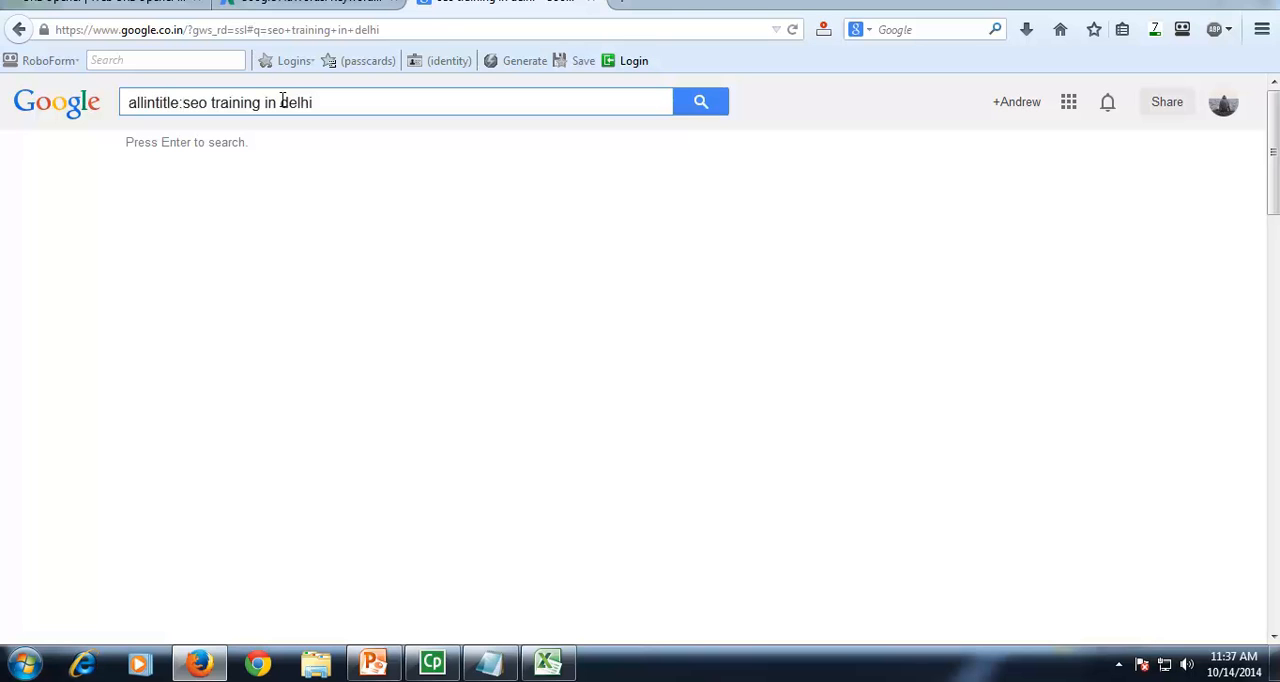
pyautogui.click(700, 102)
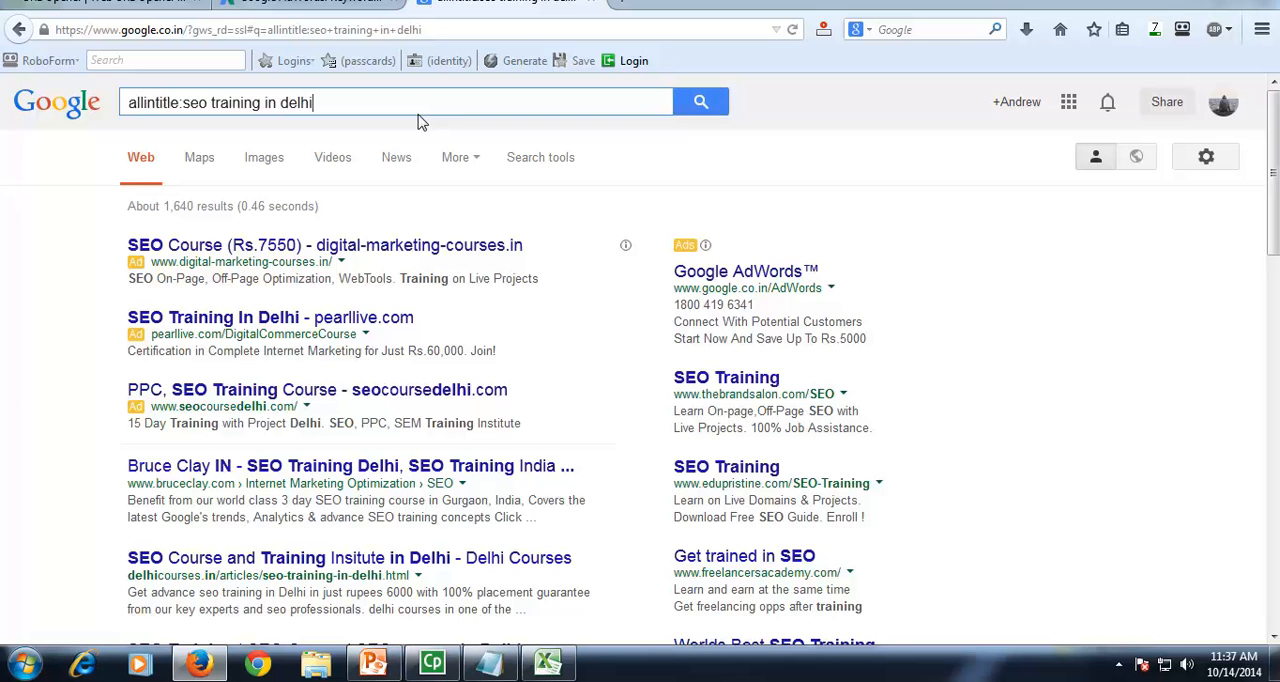
# Step: Examine the result count of the allintitle search and the operator and keyword parts of its query
pyautogui.moveTo(164, 207); pyautogui.dragTo(236, 208)
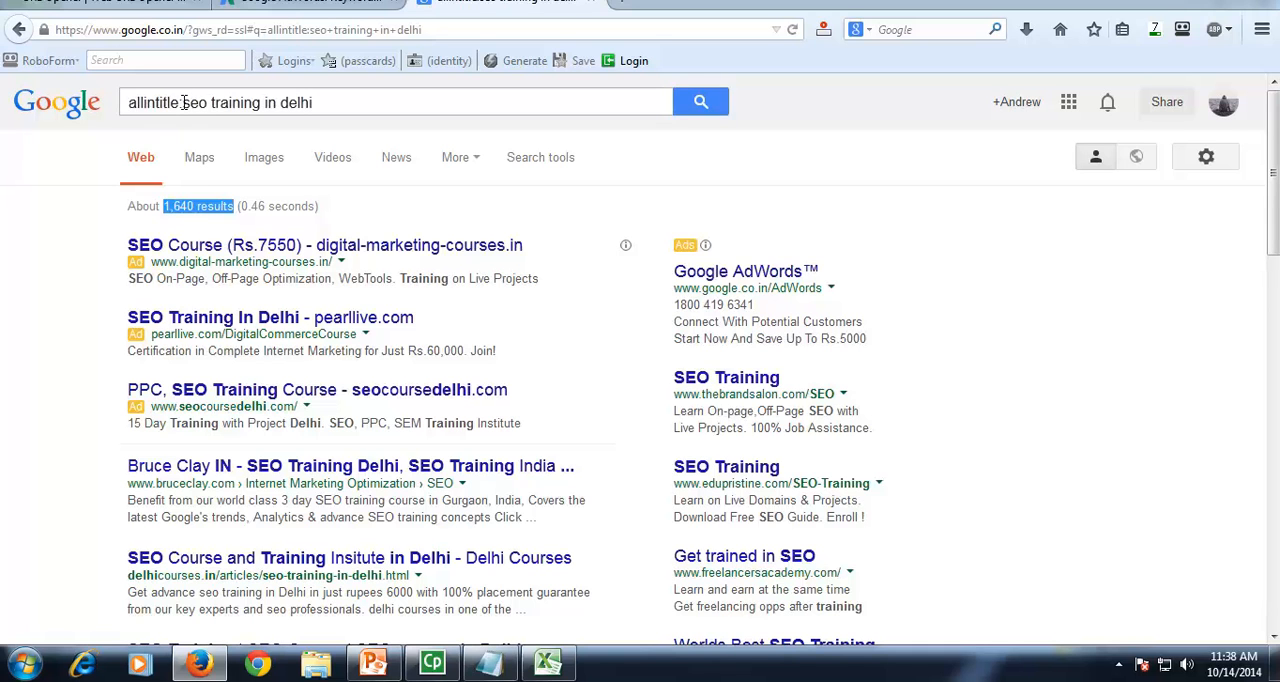
pyautogui.moveTo(183, 102); pyautogui.dragTo(323, 103)
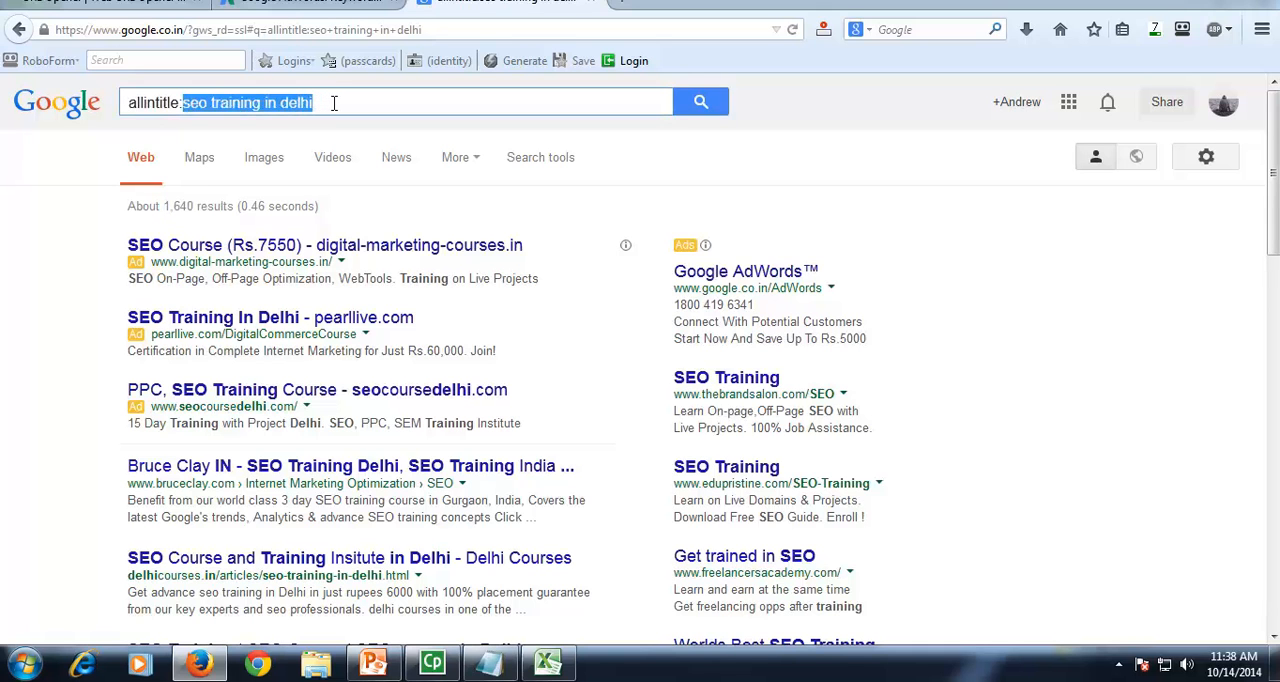
pyautogui.click(334, 103)
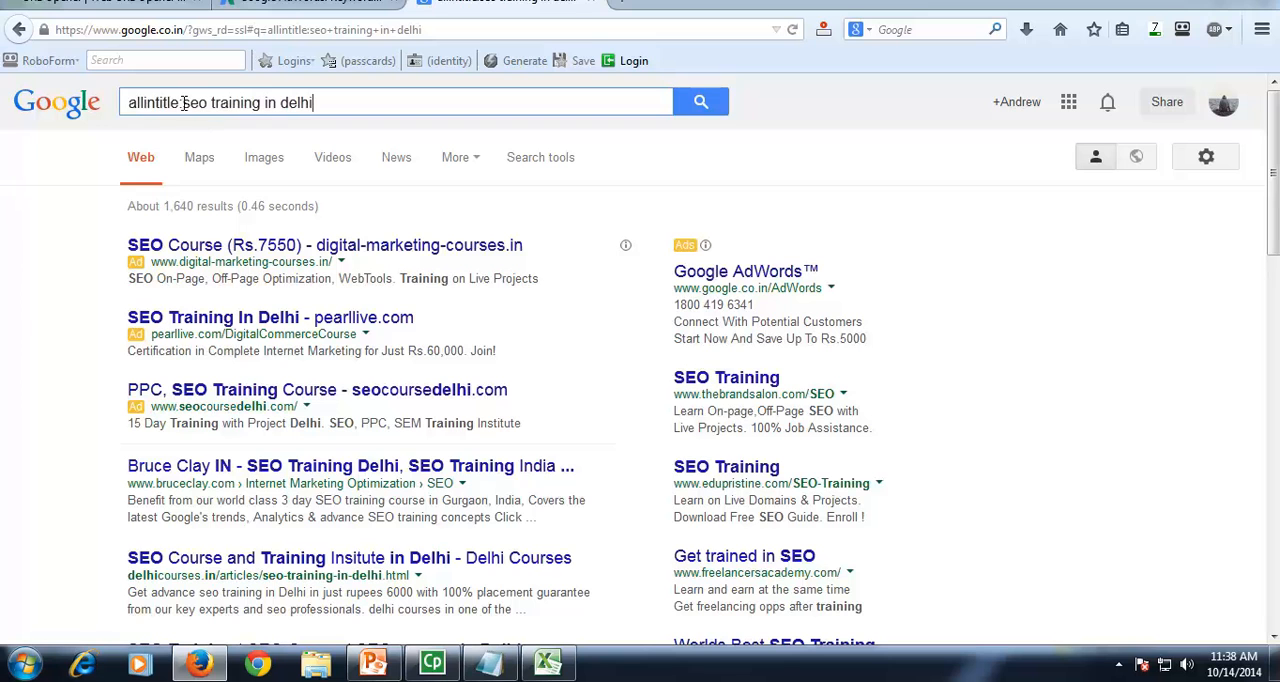
pyautogui.moveTo(184, 103); pyautogui.dragTo(124, 103)
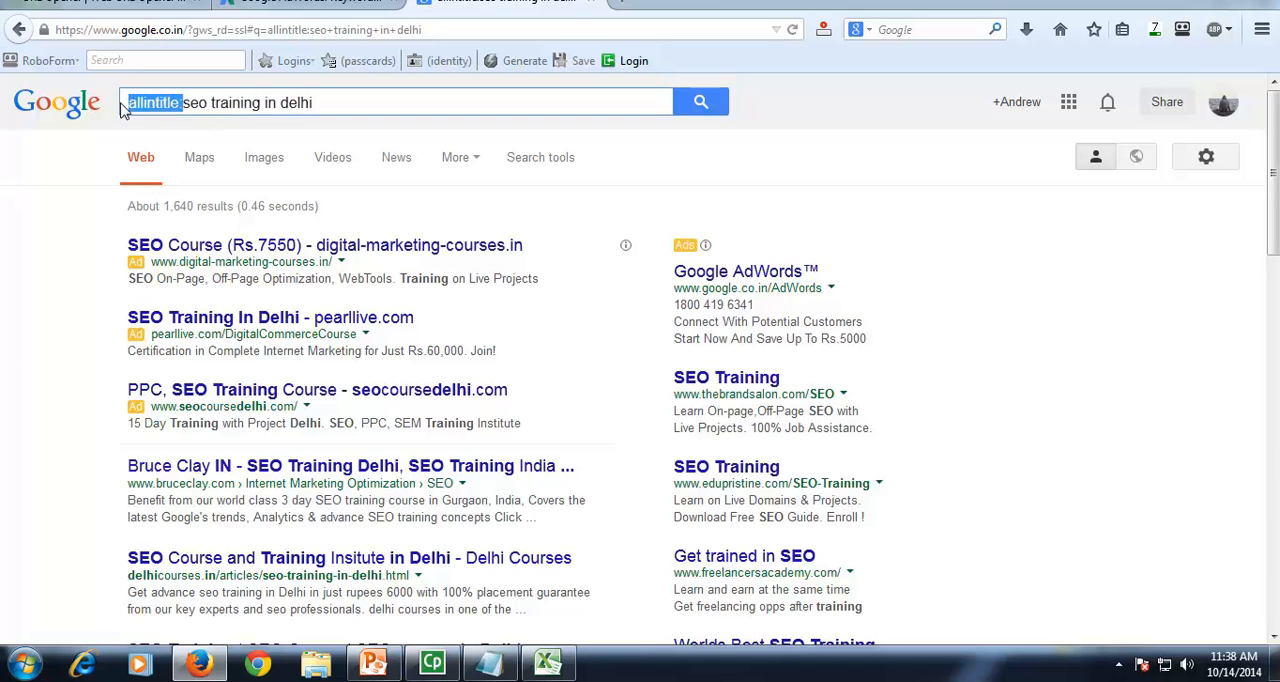
pyautogui.click(177, 104)
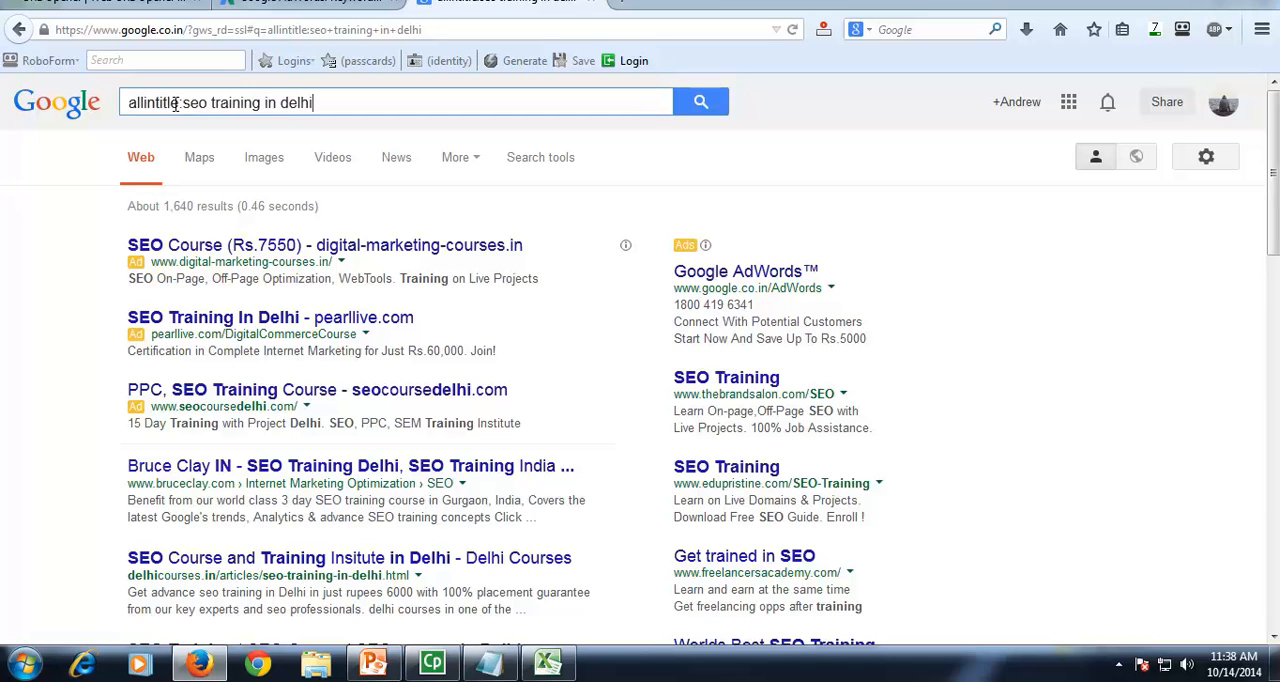
pyautogui.moveTo(180, 104); pyautogui.dragTo(124, 105)
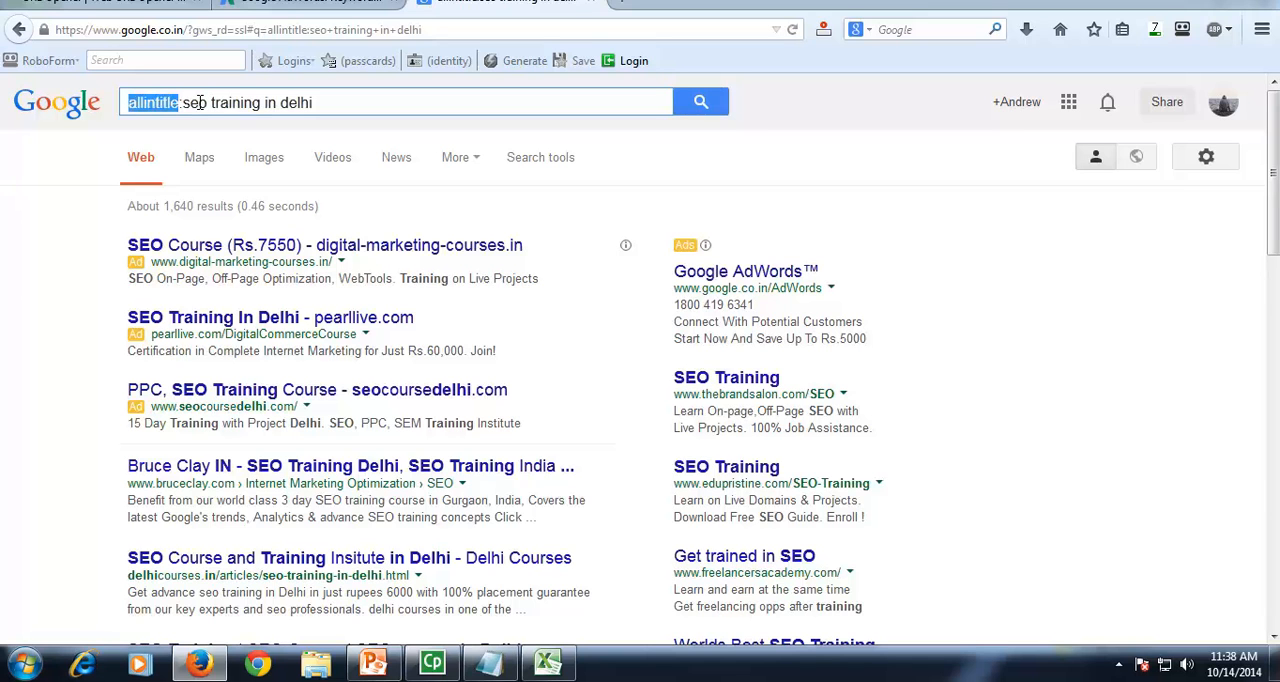
pyautogui.moveTo(183, 104); pyautogui.dragTo(315, 105)
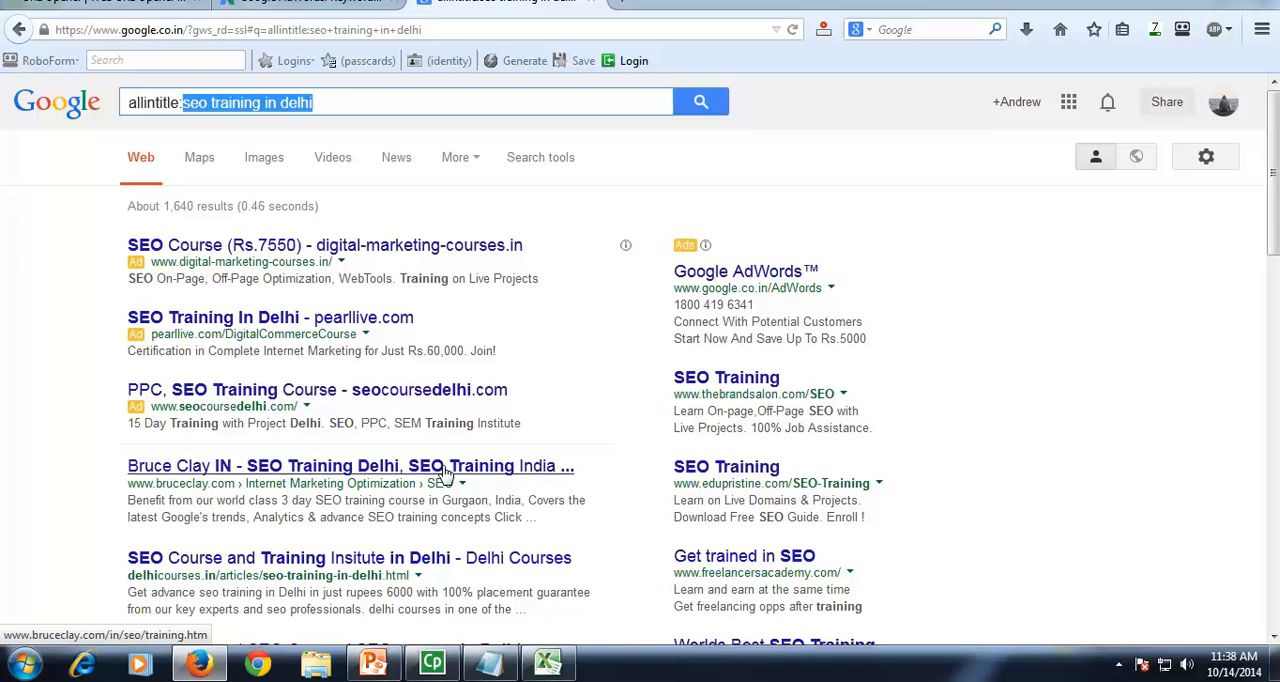
# Step: Check the listed page titles in the allintitle results for the words of "seo training in delhi"
pyautogui.scroll(-2, 443, 470)
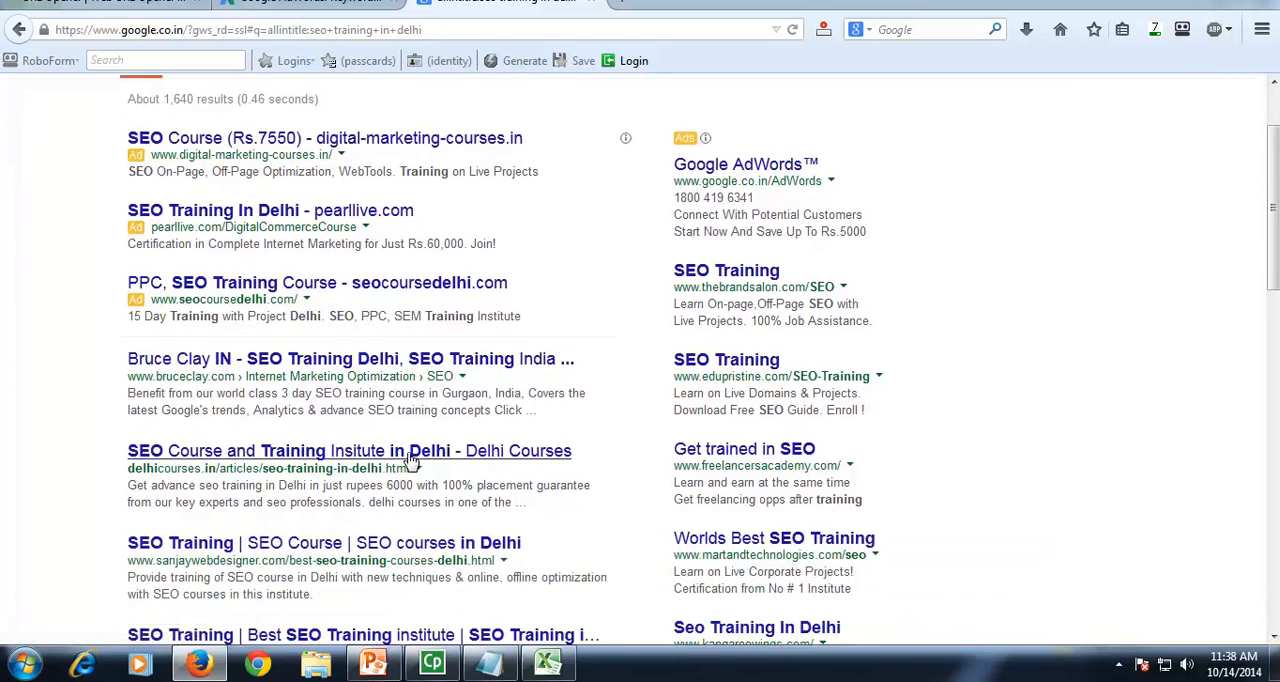
pyautogui.scroll(-4, 410, 458)
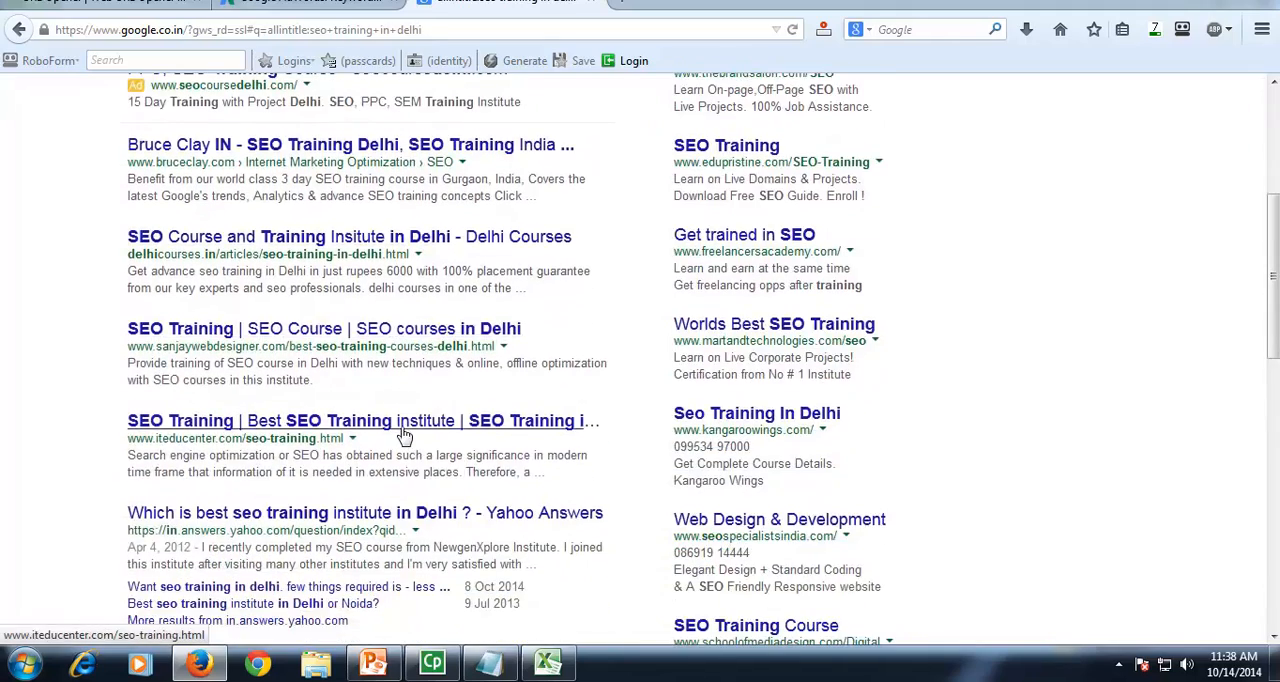
pyautogui.scroll(-2, 405, 435)
pyautogui.scroll(-2, 400, 425)
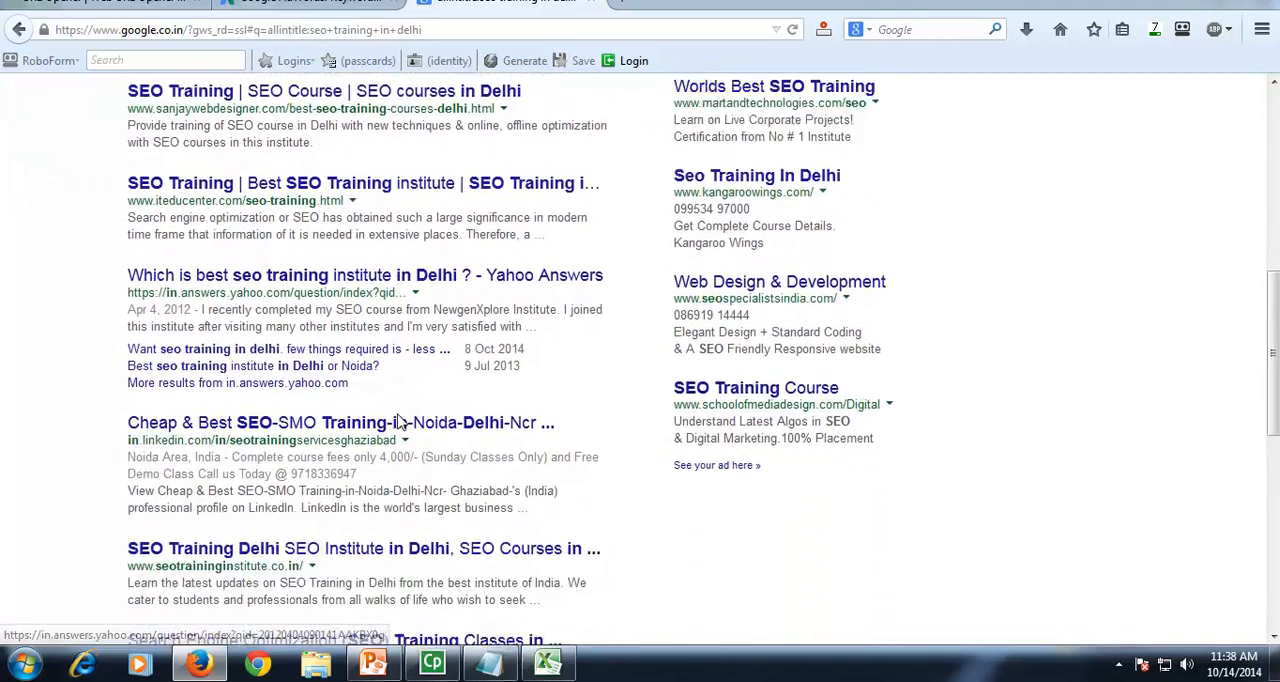
pyautogui.scroll(-2, 398, 422)
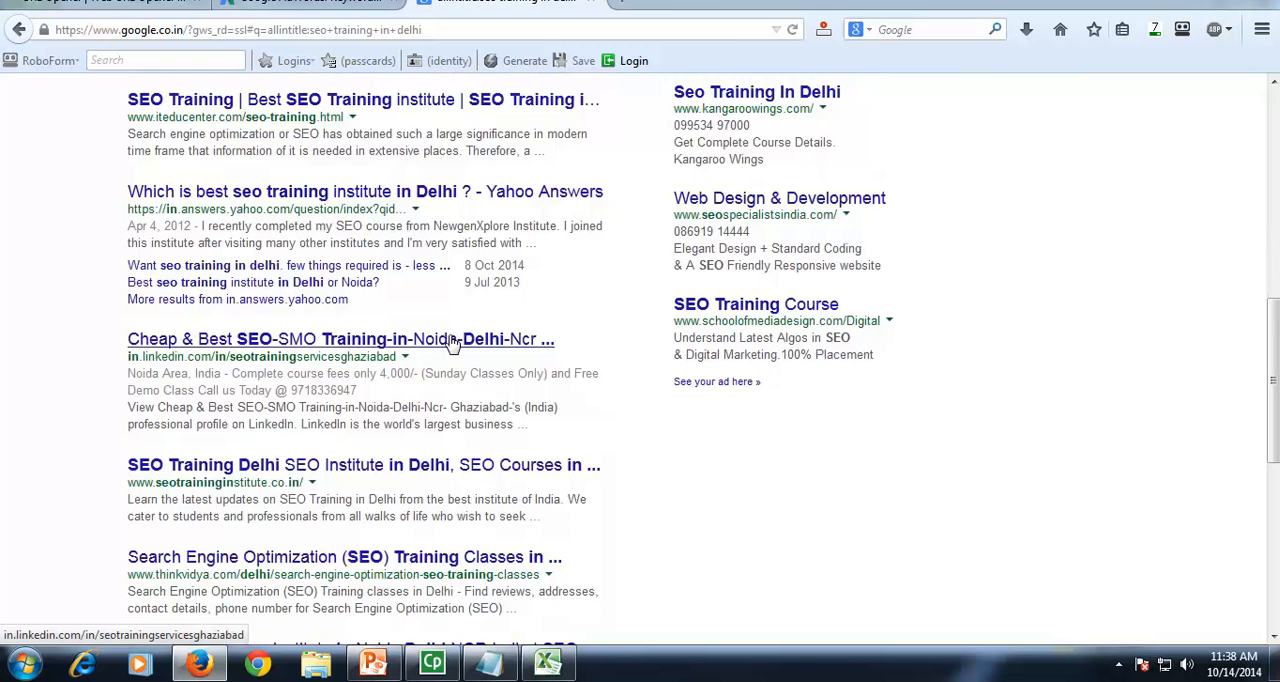
pyautogui.scroll(-2, 430, 350)
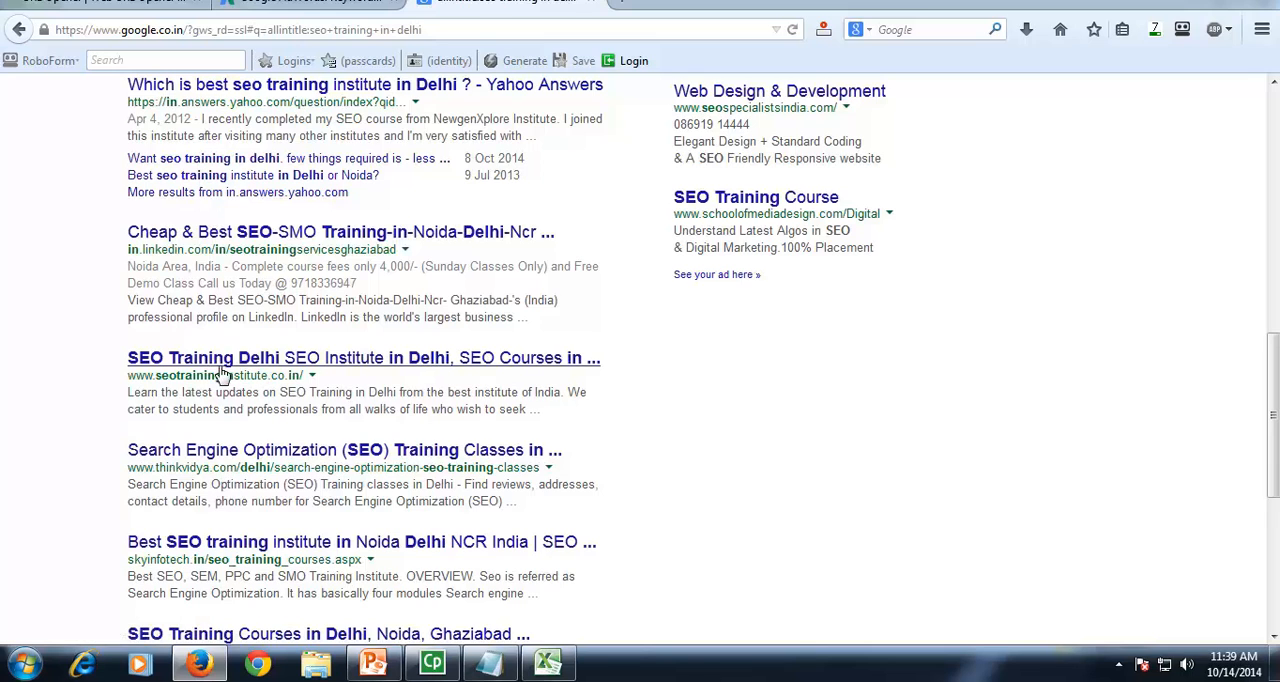
pyautogui.scroll(10, 140, 372)
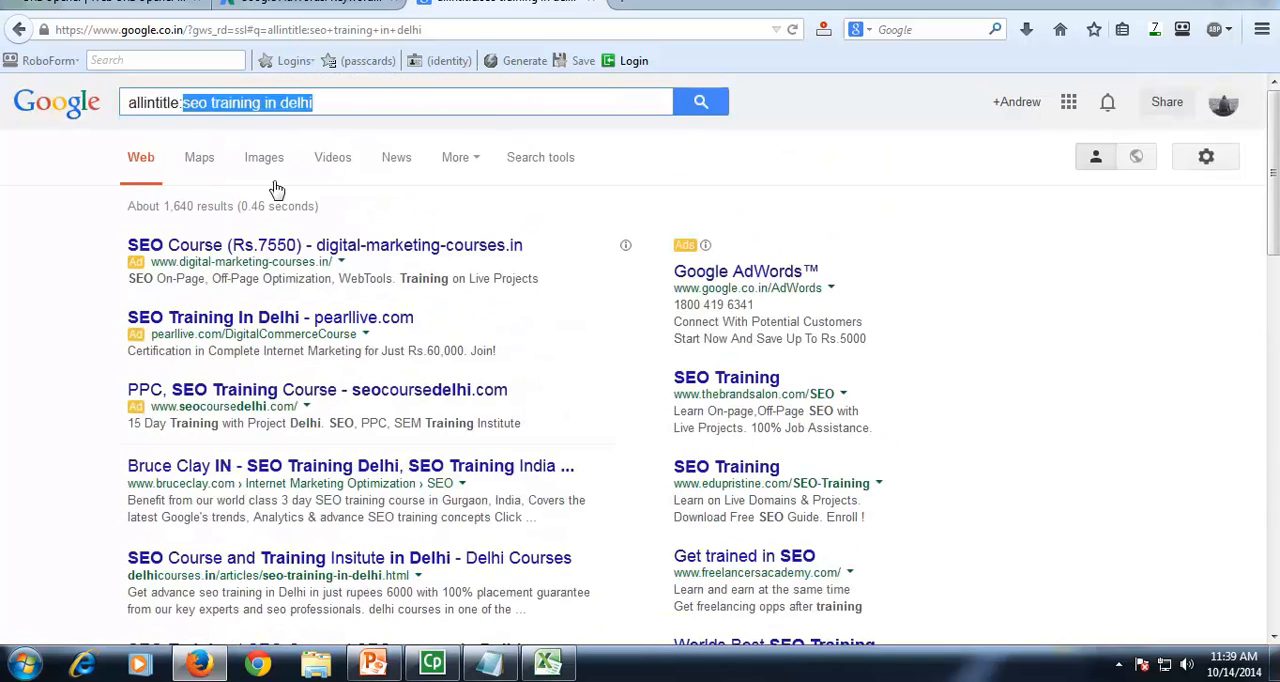
pyautogui.scroll(-5, 250, 330)
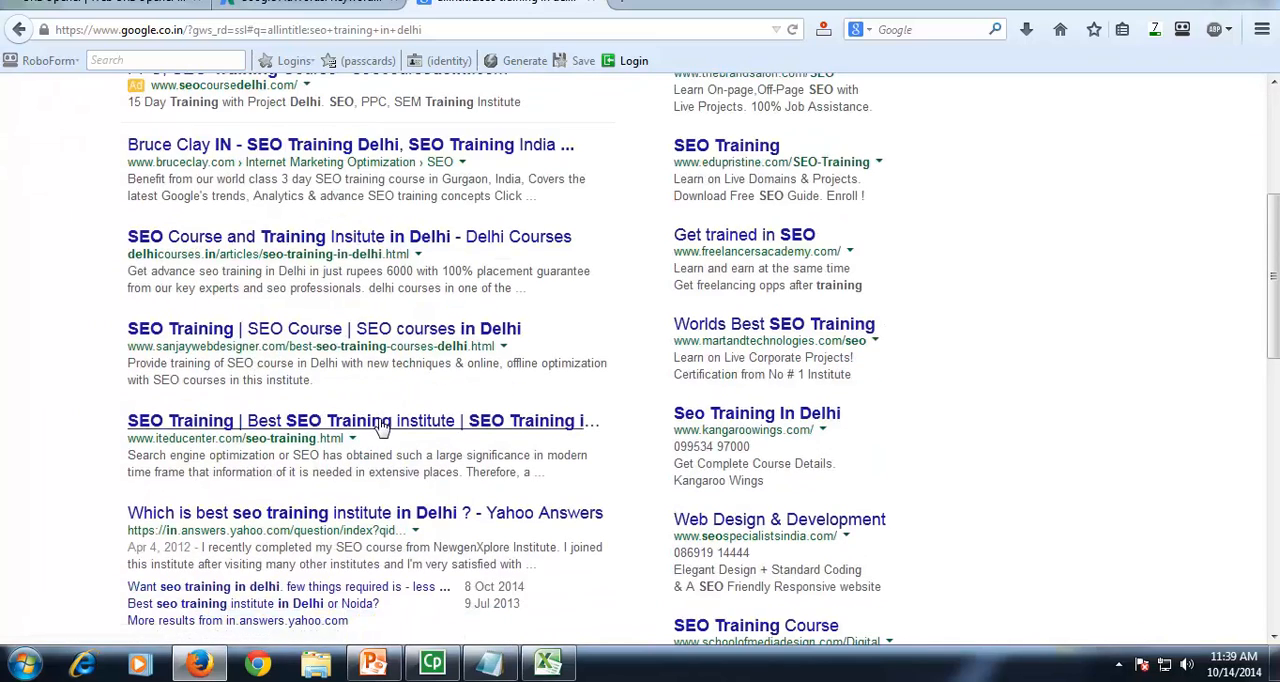
# Step: Look through the further organic results of the allintitle search and return to its query
pyautogui.scroll(-3, 352, 372)
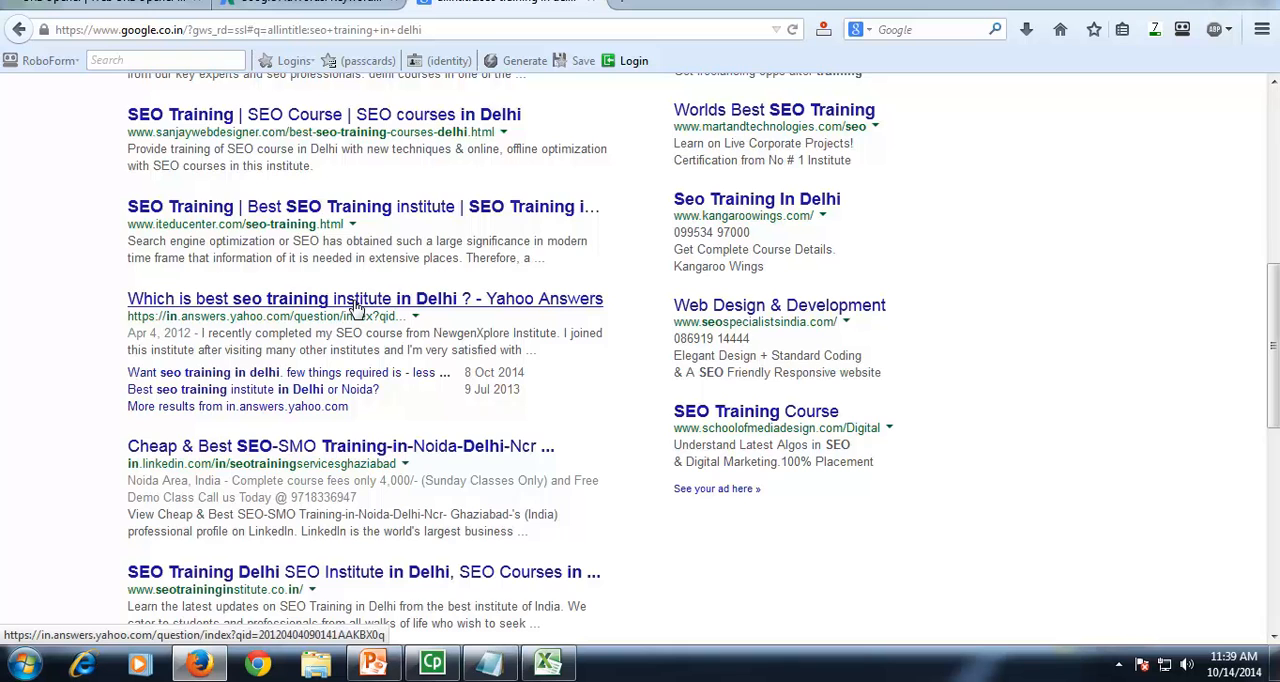
pyautogui.scroll(7, 357, 307)
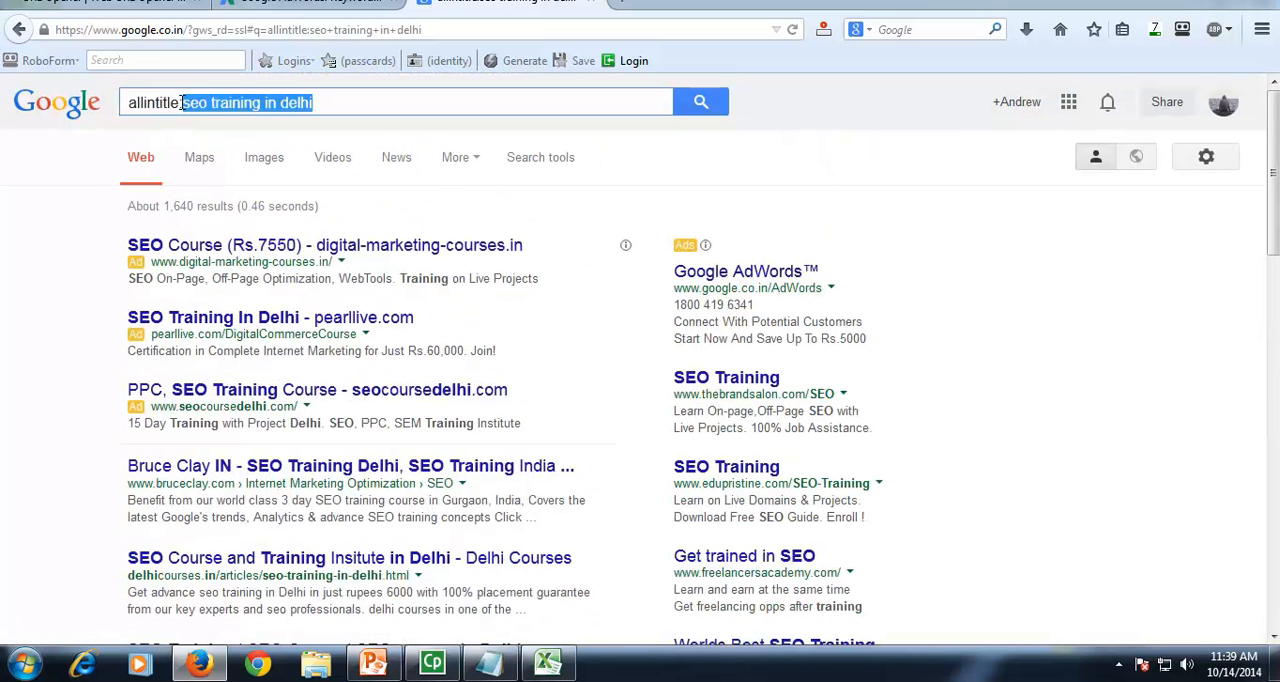
pyautogui.click(343, 102)
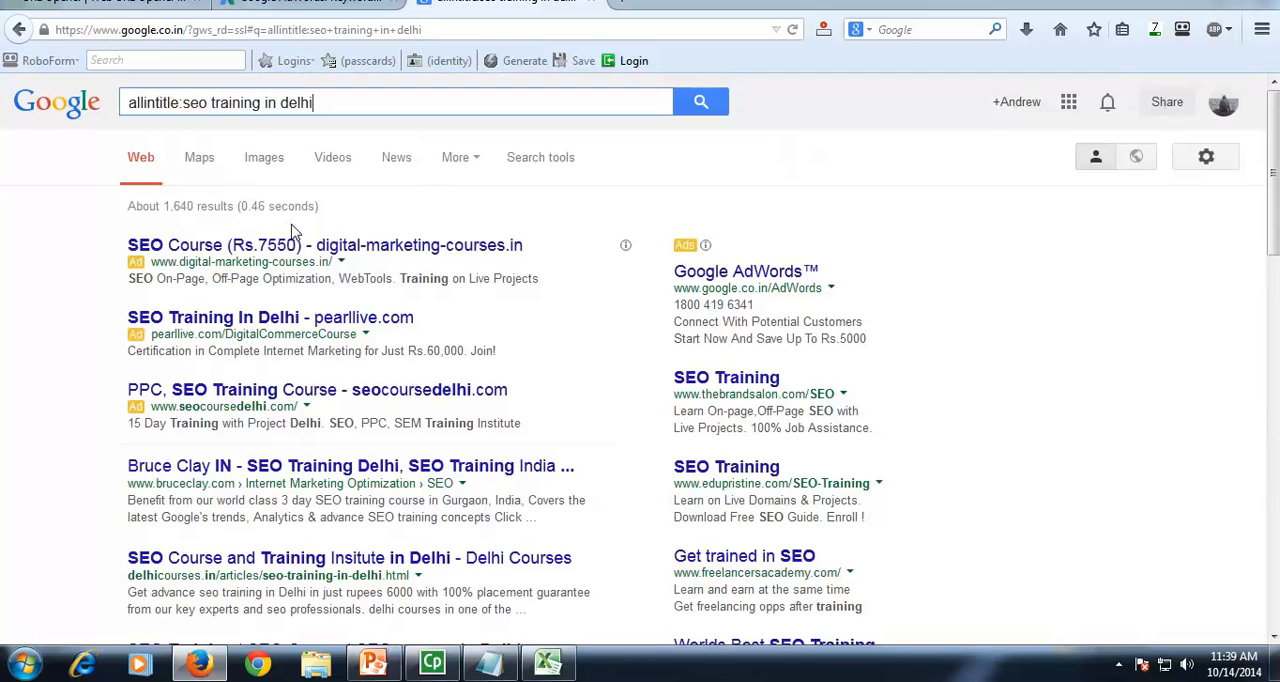
# Step: Switch to Excel, enter 1640 as the competition for "seo training in delhi" in C2, and narrow the Competition column
pyautogui.click(548, 663)
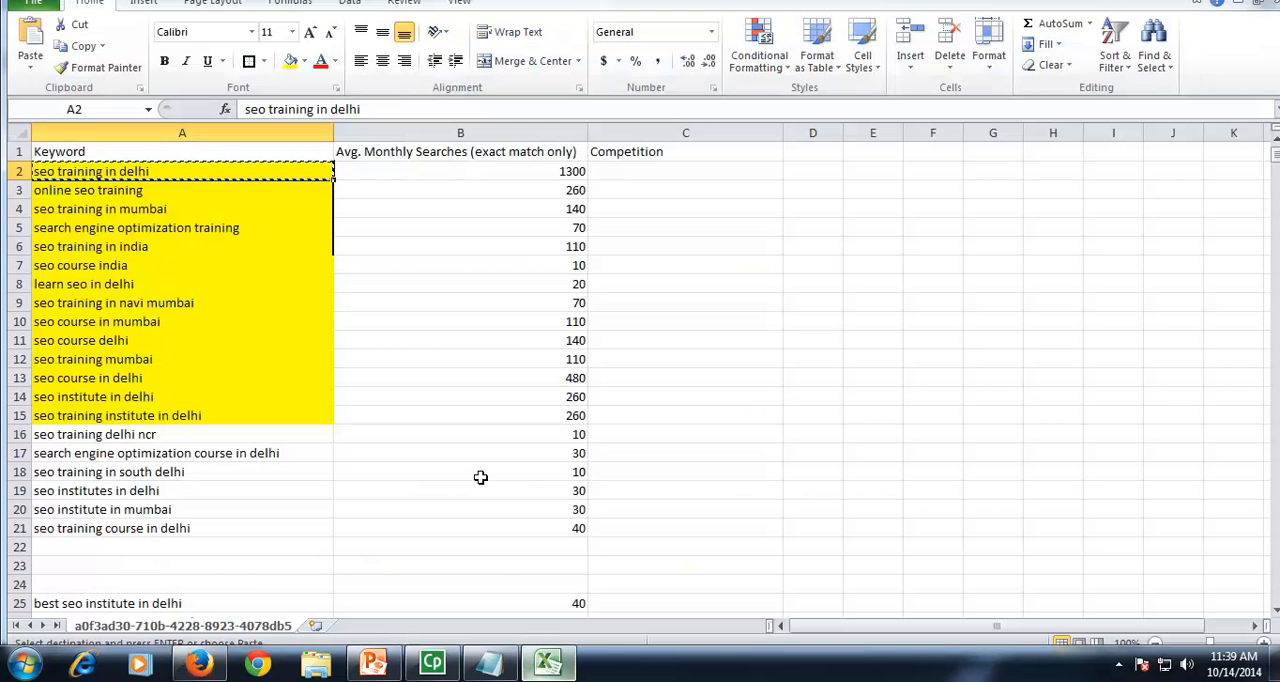
pyautogui.click(640, 170)
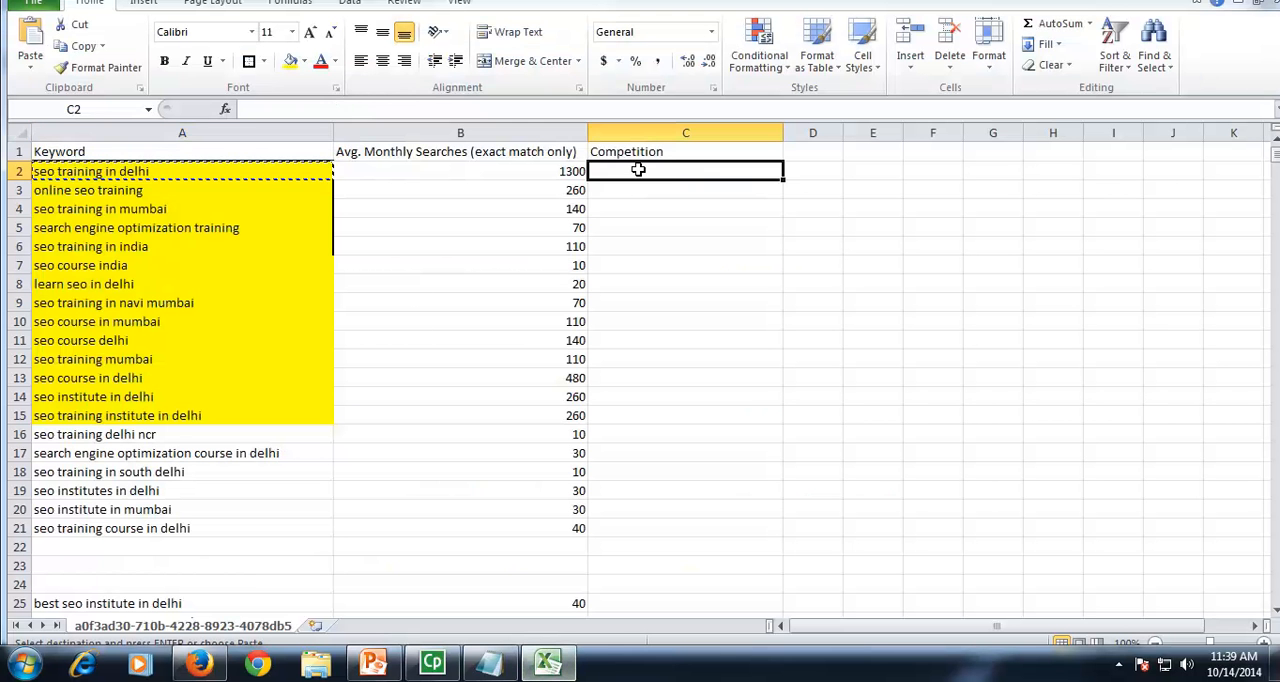
pyautogui.write('1640')
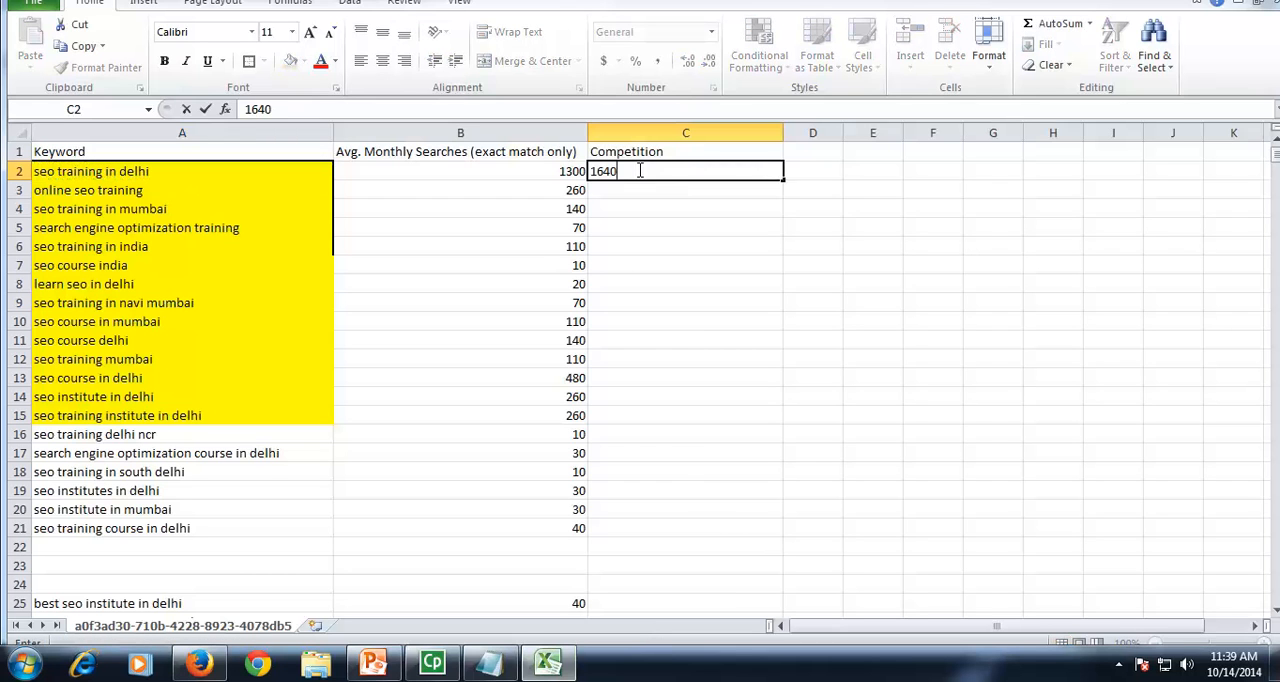
pyautogui.click(800, 184)
pyautogui.doubleClick(784, 132)
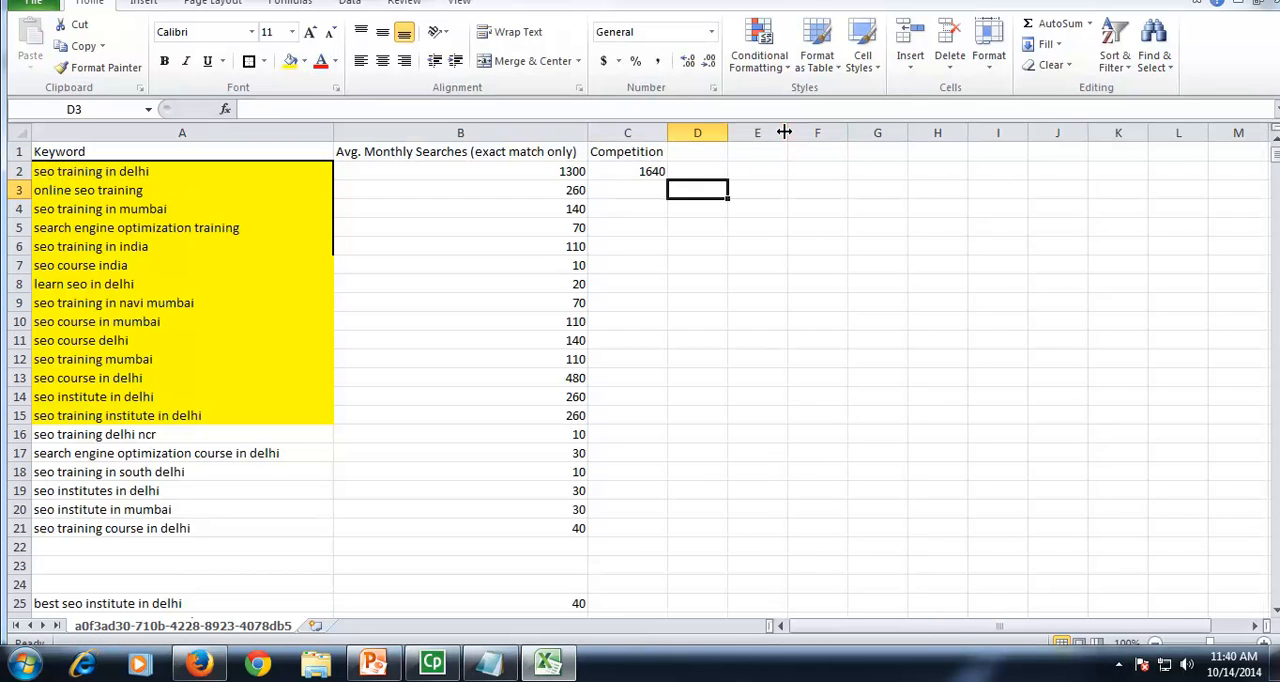
pyautogui.moveTo(668, 132); pyautogui.dragTo(681, 133)
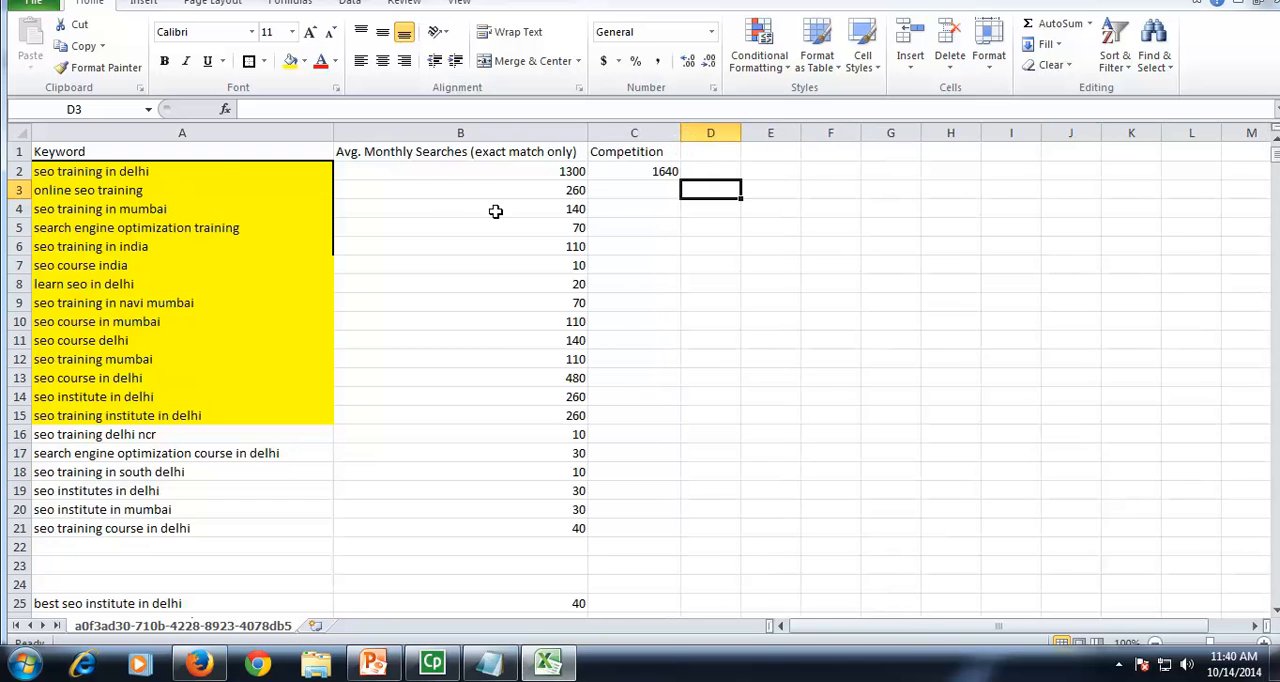
# Step: Copy the keyword "online seo training" from Excel and search Google in Firefox for "allintitle:online seo training"
pyautogui.click(228, 172)
pyautogui.click(236, 192)
pyautogui.hotkey('ctrl', 'c')
pyautogui.hotkey('alt', 'Tab')
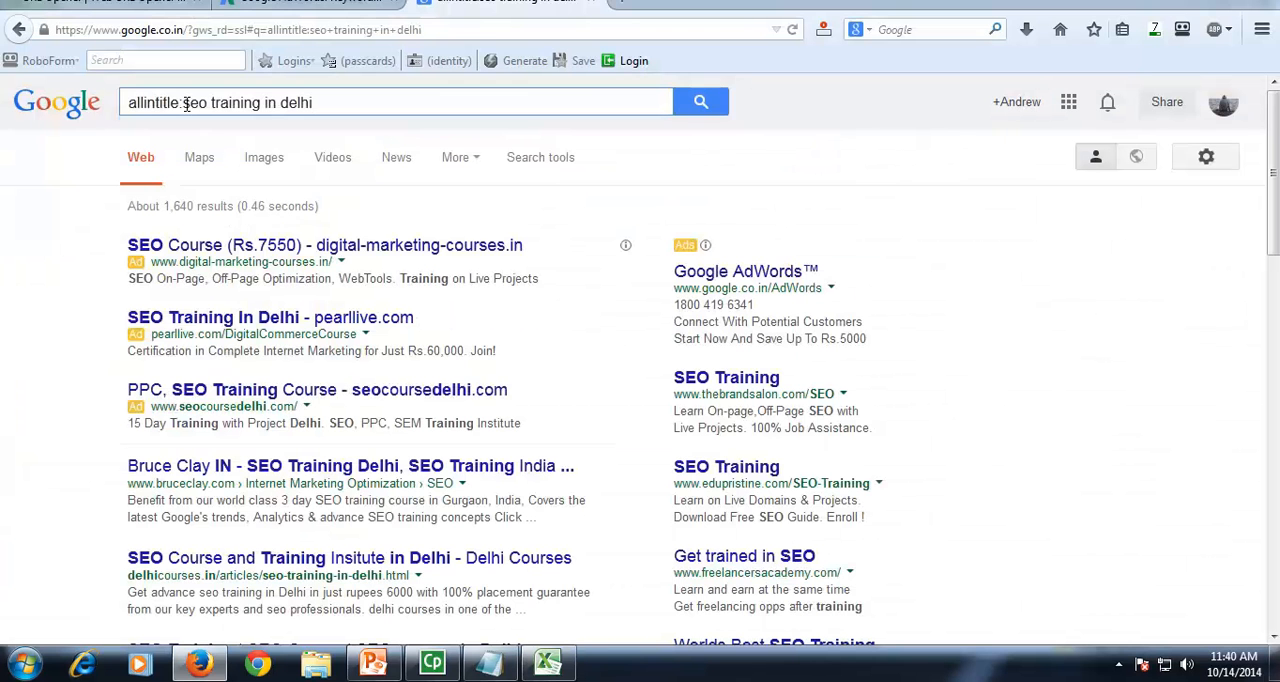
pyautogui.moveTo(183, 103); pyautogui.dragTo(341, 103)
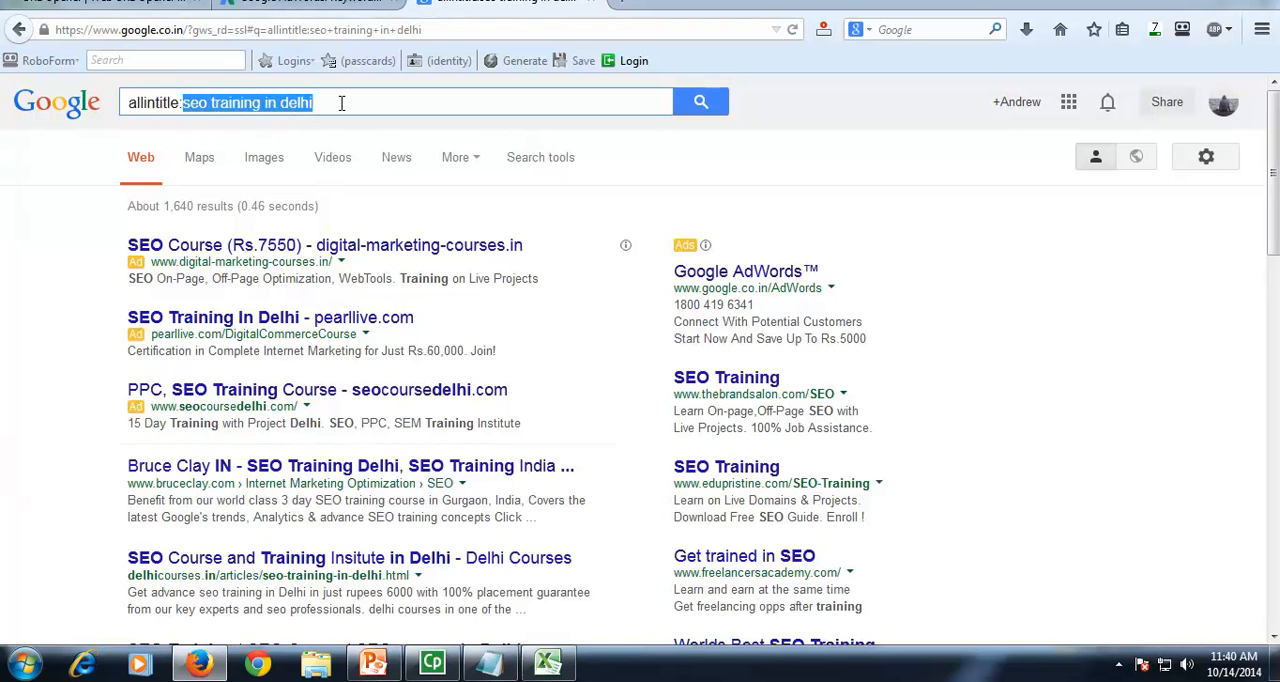
pyautogui.hotkey('ctrl', 'v')
pyautogui.press('Return')
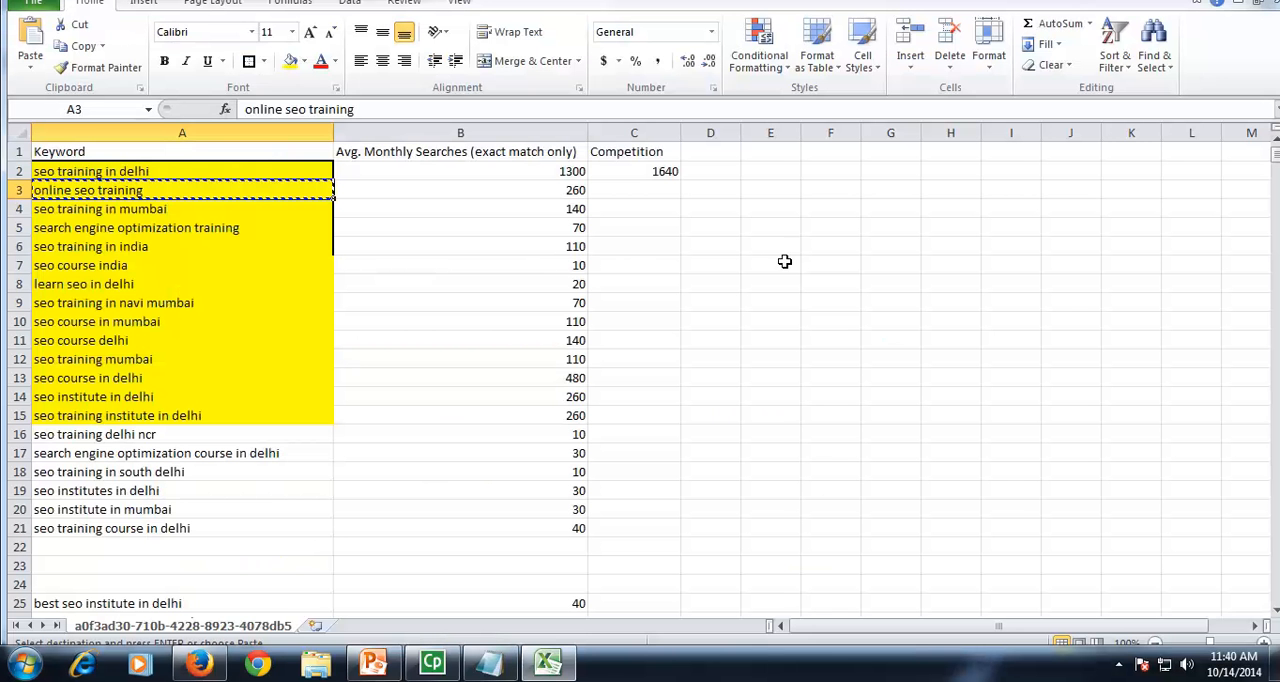
# Step: Switch to Excel and enter 4360 as the competition for "online seo training" in C3
pyautogui.hotkey('alt', 'Tab')
pyautogui.click(670, 190)
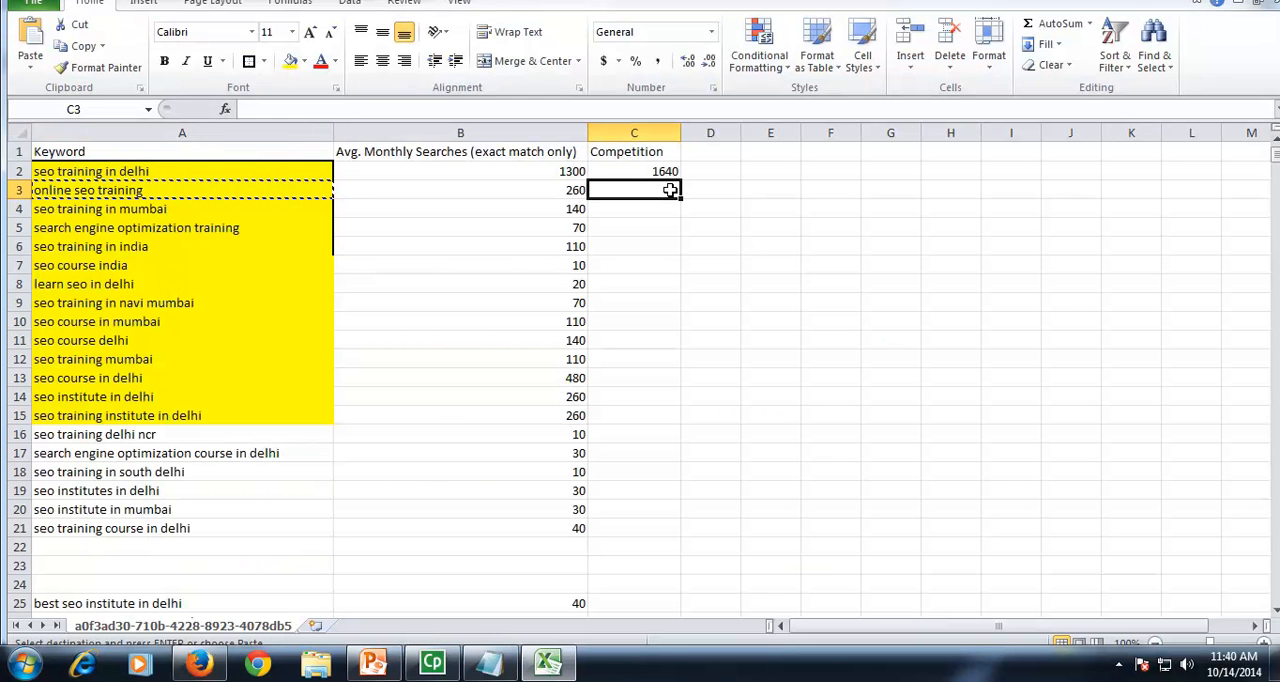
pyautogui.write('4360')
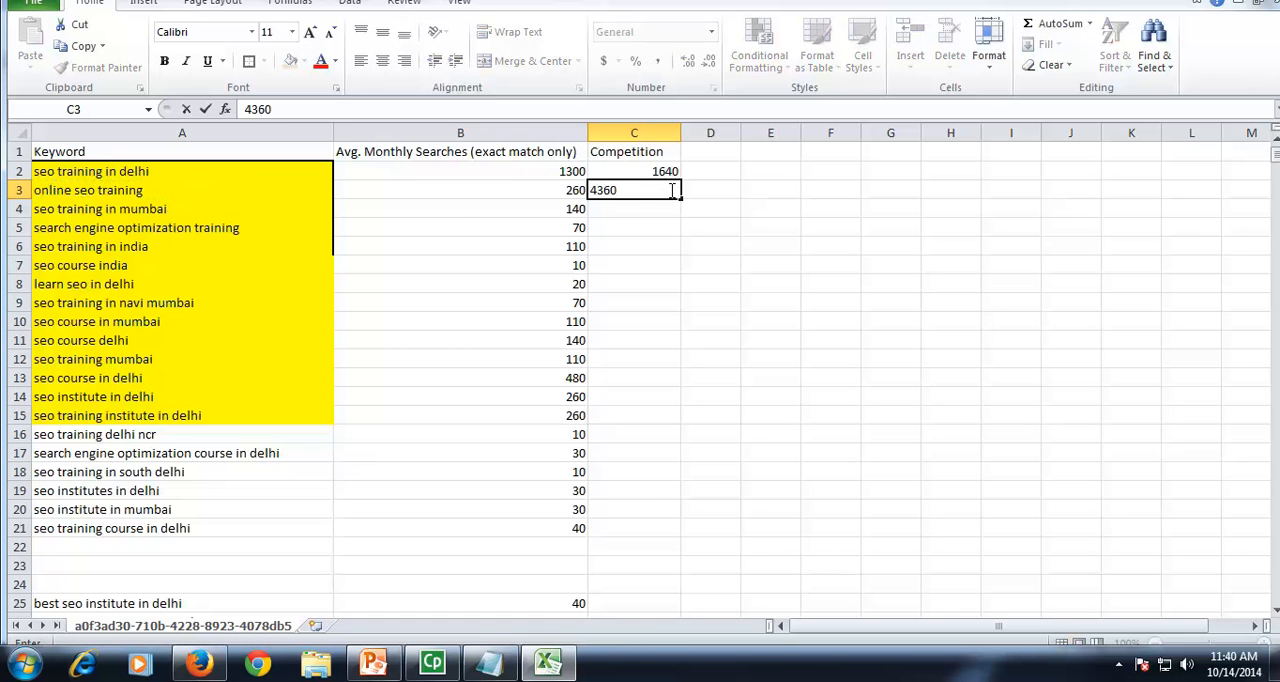
# Step: Copy the keyword "seo training in mumbai" from Excel and search Google in Firefox for "allintitle:seo training in mumbai"
pyautogui.click(276, 209)
pyautogui.hotkey('ctrl', 'c')
pyautogui.hotkey('alt', 'Tab')
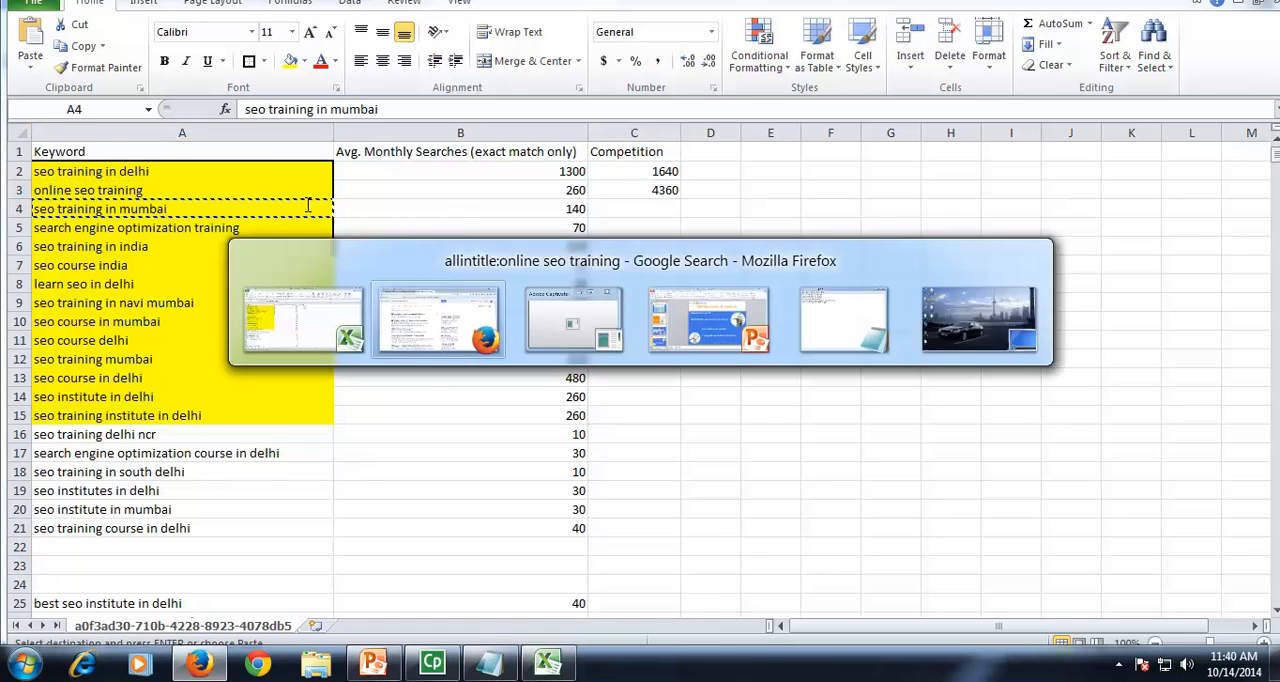
pyautogui.moveTo(182, 103); pyautogui.dragTo(381, 103)
pyautogui.hotkey('ctrl', 'v')
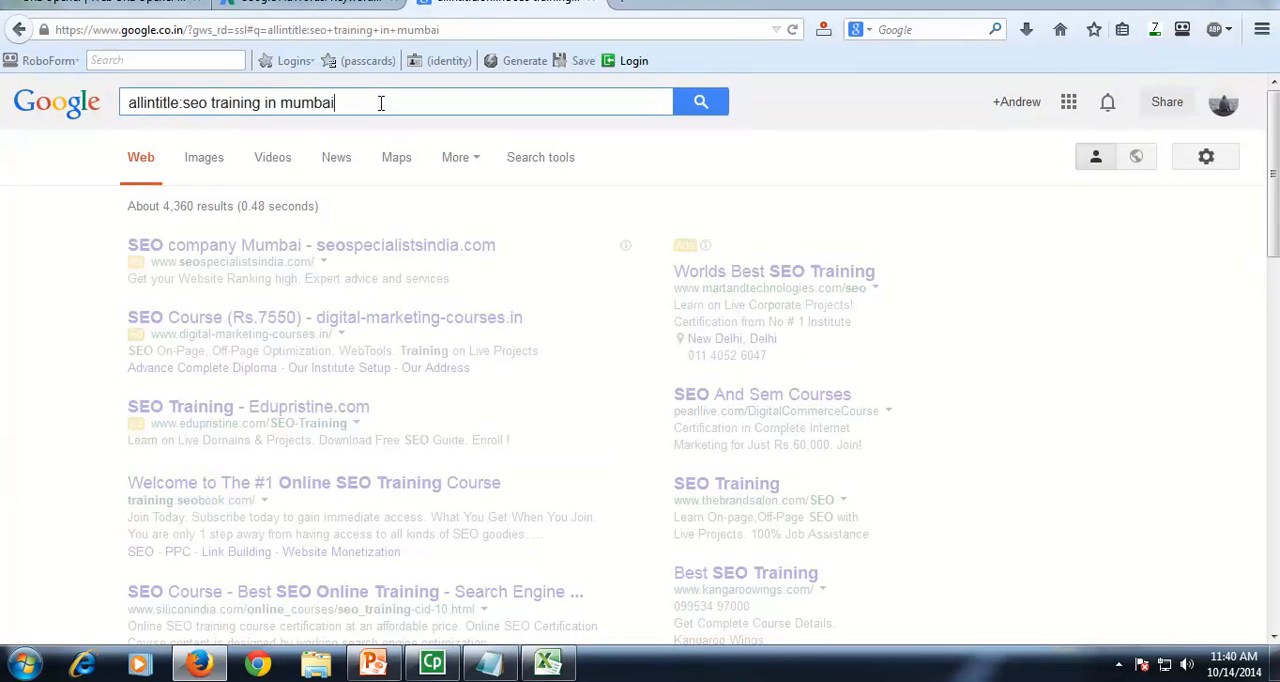
# Step: Switch to Excel and enter 400 as the competition for "seo training in mumbai" in C4
pyautogui.hotkey('alt', 'Tab')
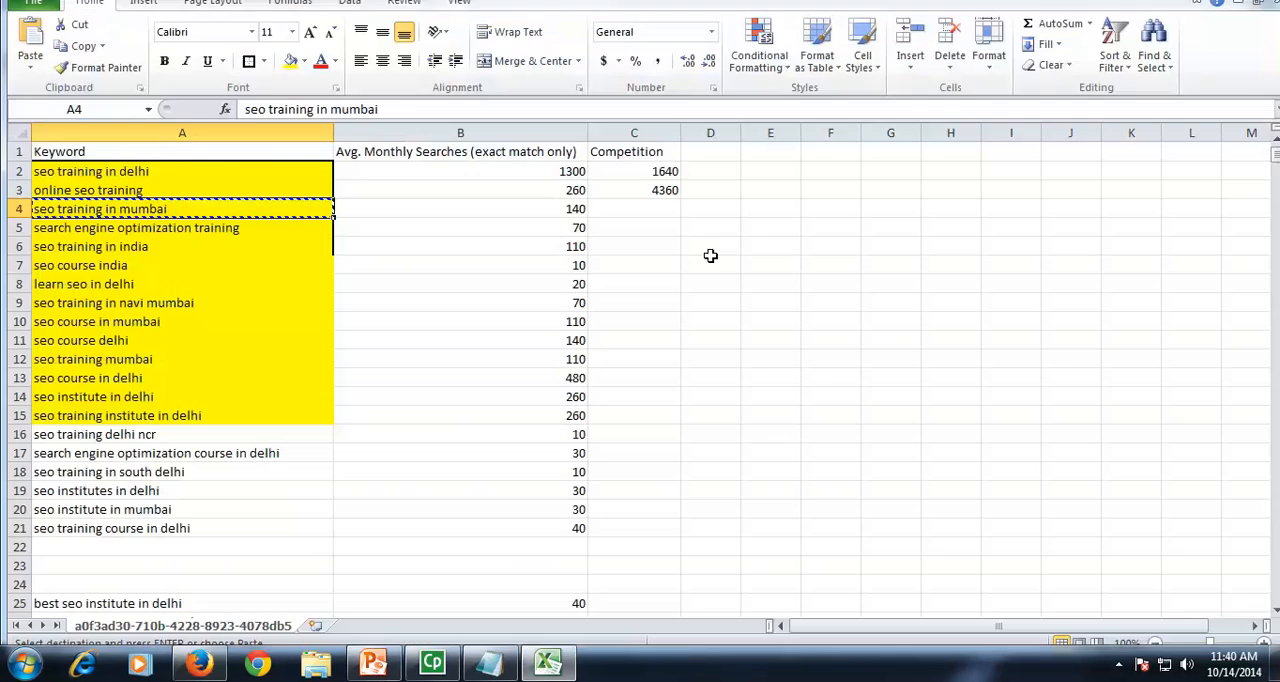
pyautogui.click(655, 209)
pyautogui.write('400')
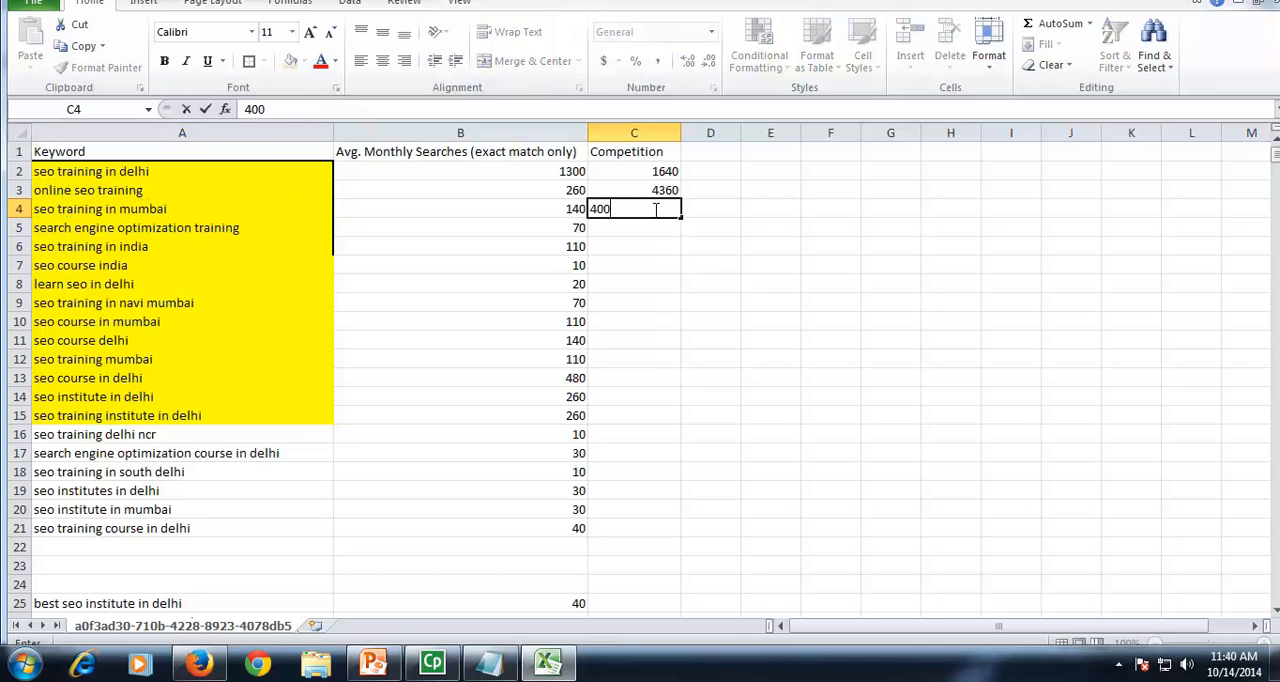
# Step: Copy "search engine optimization training" from Excel and search Google in Firefox for "allintitle:search engine optimization training"
pyautogui.click(289, 228)
pyautogui.hotkey('ctrl', 'c')
pyautogui.hotkey('alt', 'Tab')
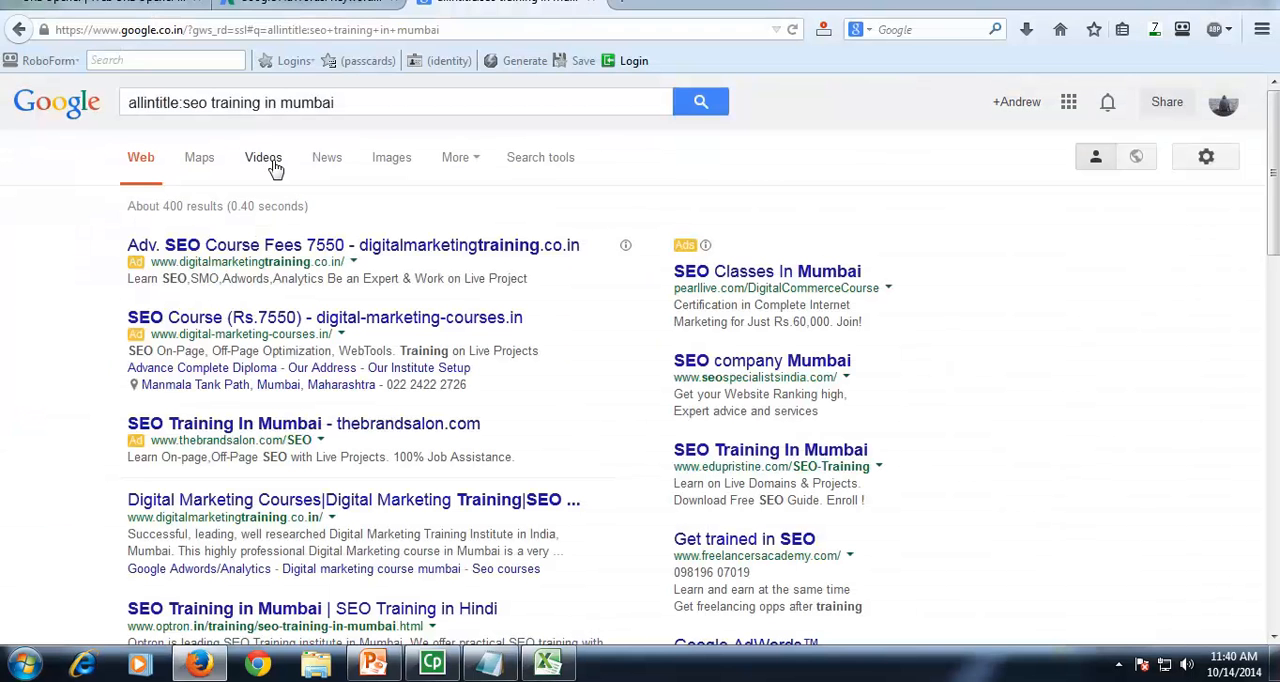
pyautogui.moveTo(185, 105); pyautogui.dragTo(343, 103)
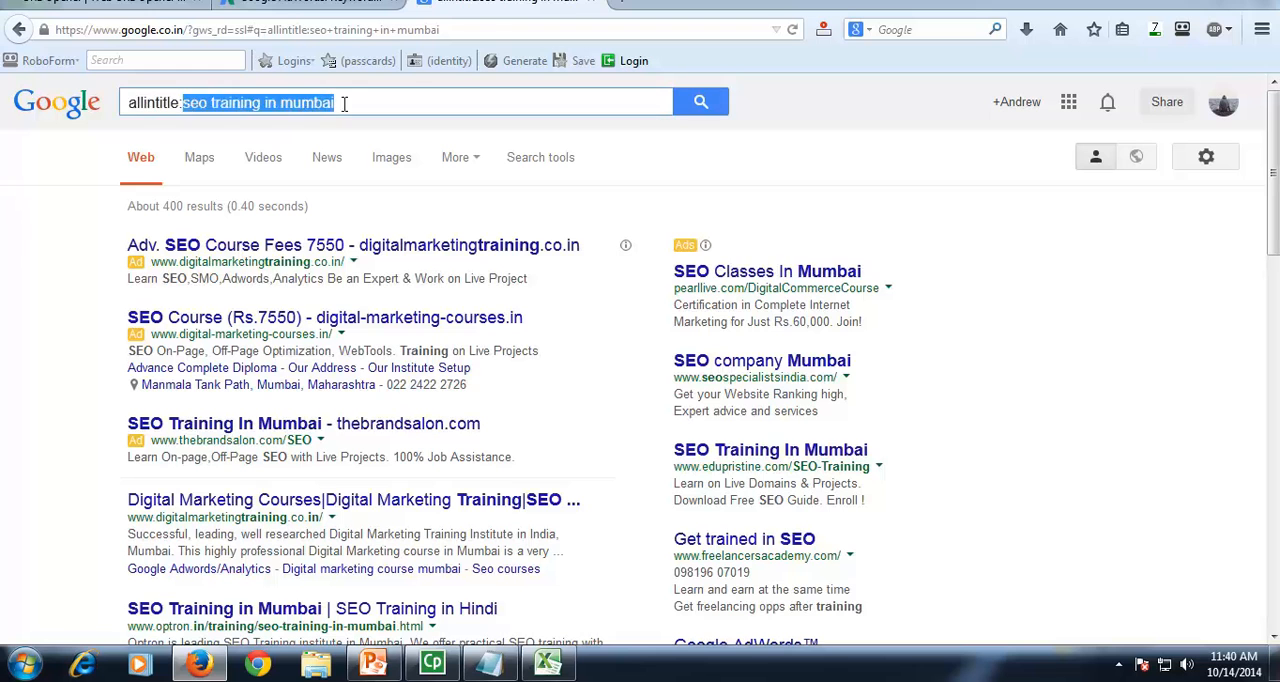
pyautogui.hotkey('ctrl', 'v')
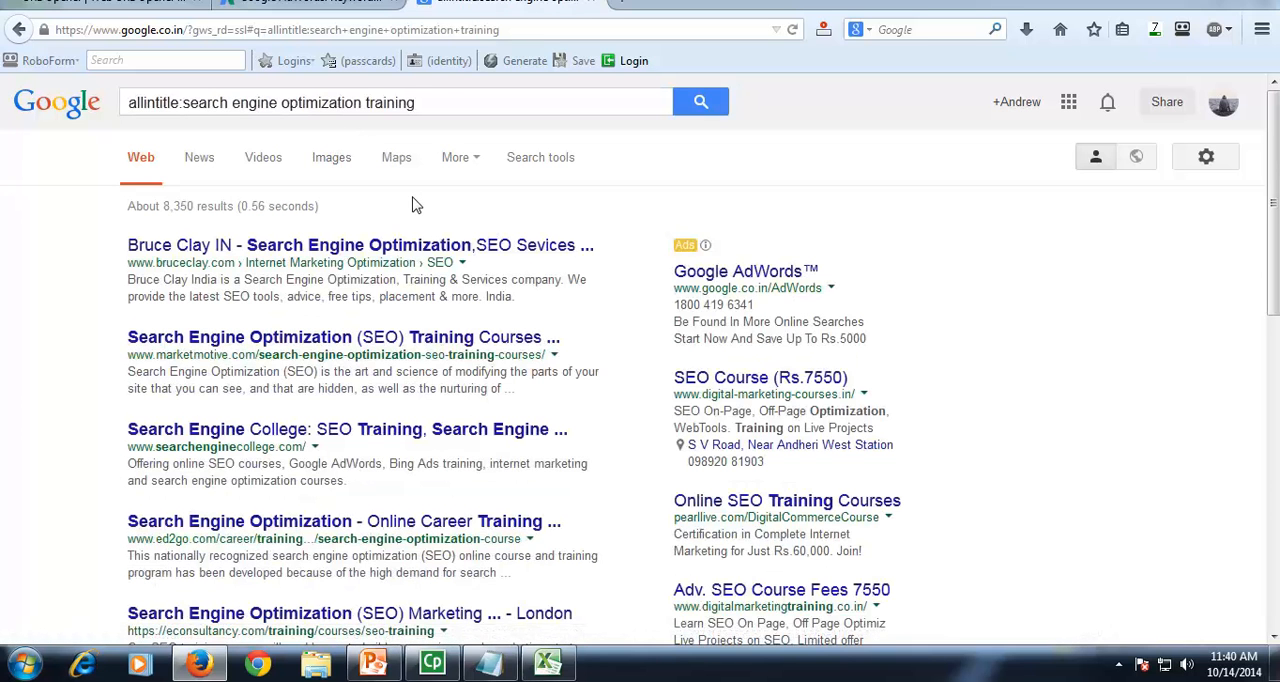
# Step: Switch to Excel and enter 8350 as the competition for "search engine optimization training" in C5
pyautogui.hotkey('alt', 'Tab')
pyautogui.click(647, 227)
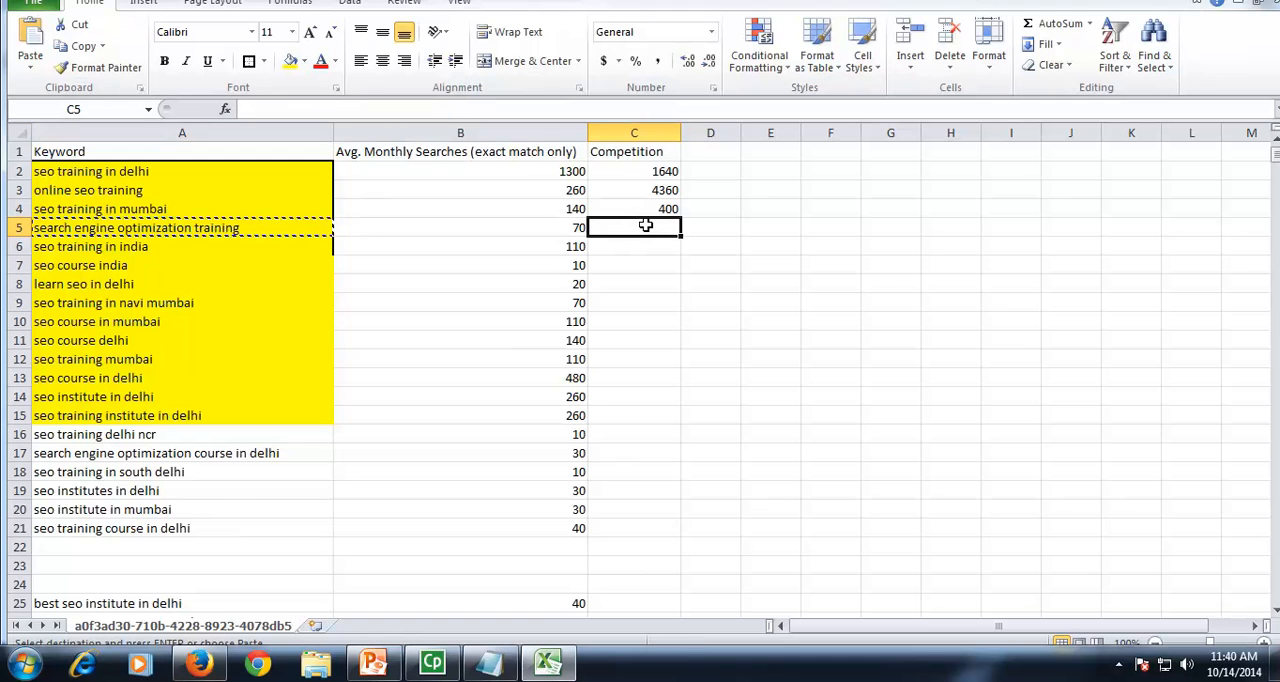
pyautogui.write('8350')
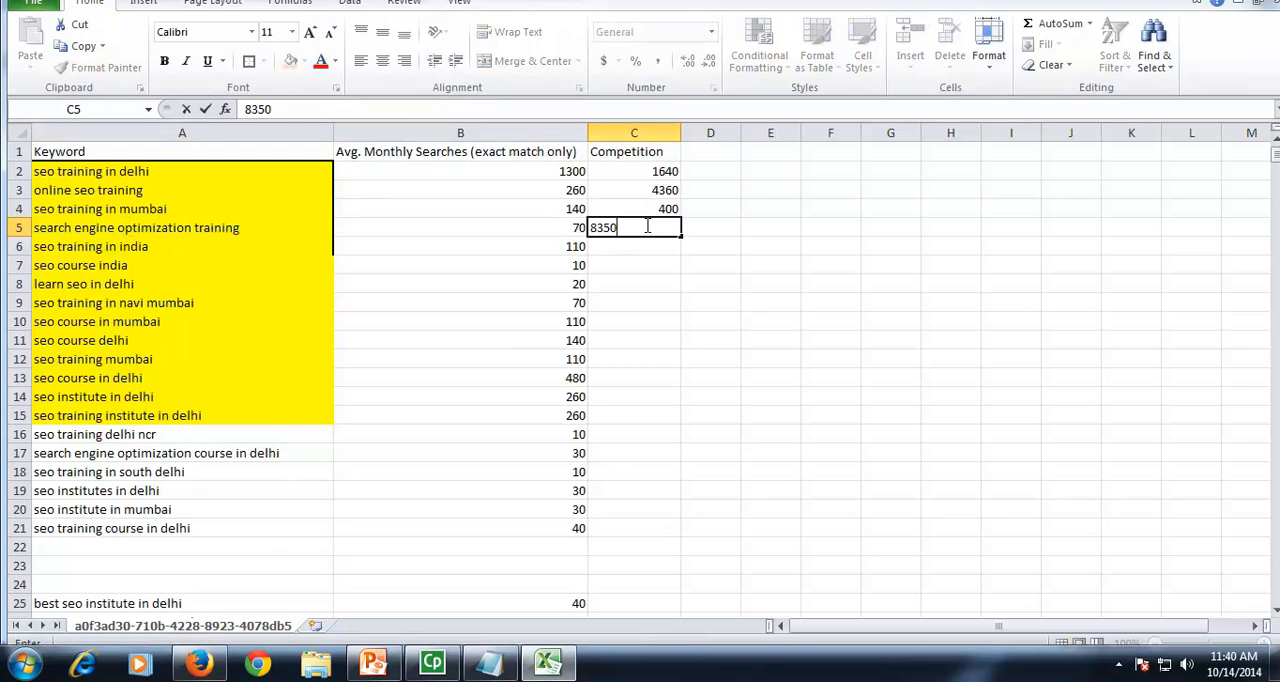
# Step: Copy the keyword "seo training in india" from Excel and search Google in Firefox for "allintitle:seo training in india"
pyautogui.click(268, 245)
pyautogui.hotkey('ctrl', 'c')
pyautogui.hotkey('alt', 'Tab')
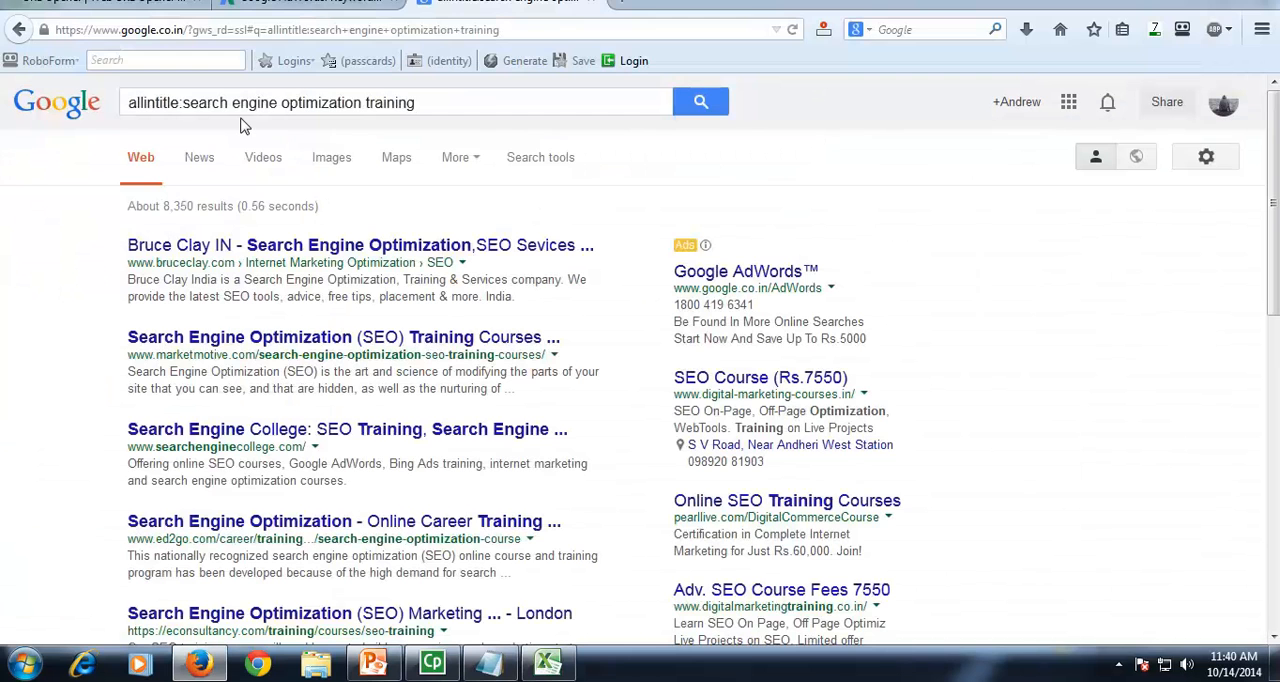
pyautogui.moveTo(183, 102); pyautogui.dragTo(440, 101)
pyautogui.hotkey('ctrl', 'v')
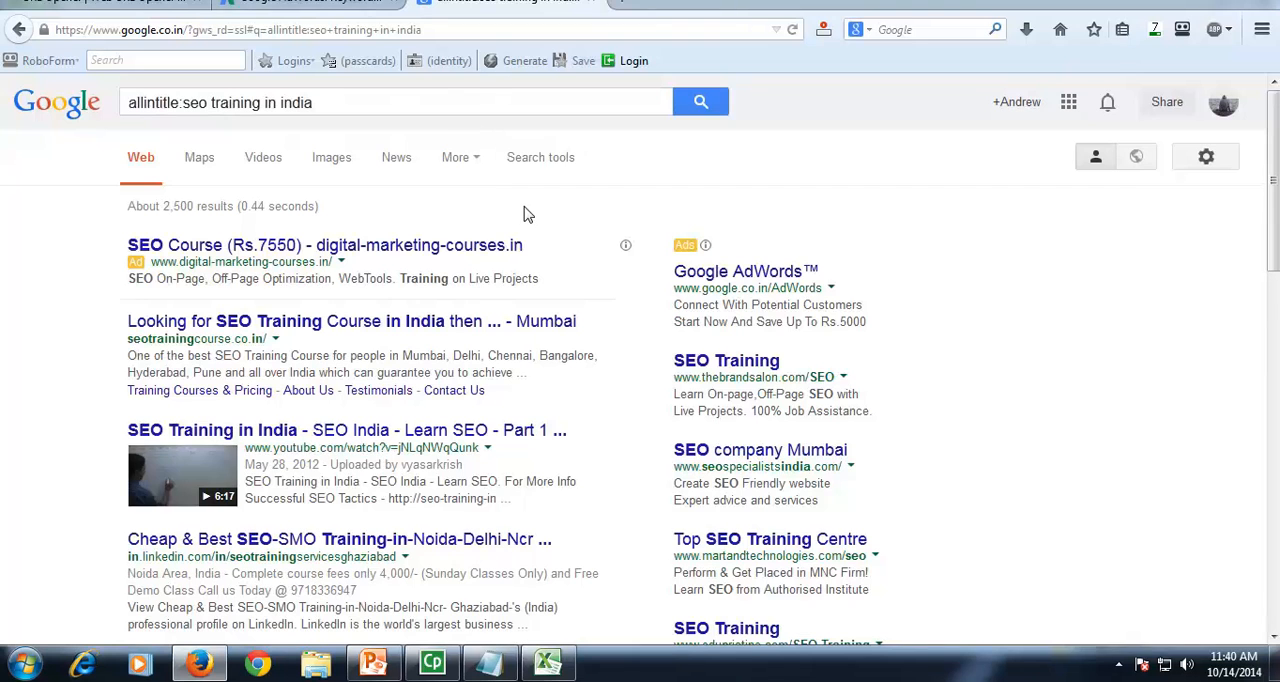
# Step: Switch to Excel and enter 2500 as the competition for "seo training in india" in C6
pyautogui.hotkey('alt', 'Tab')
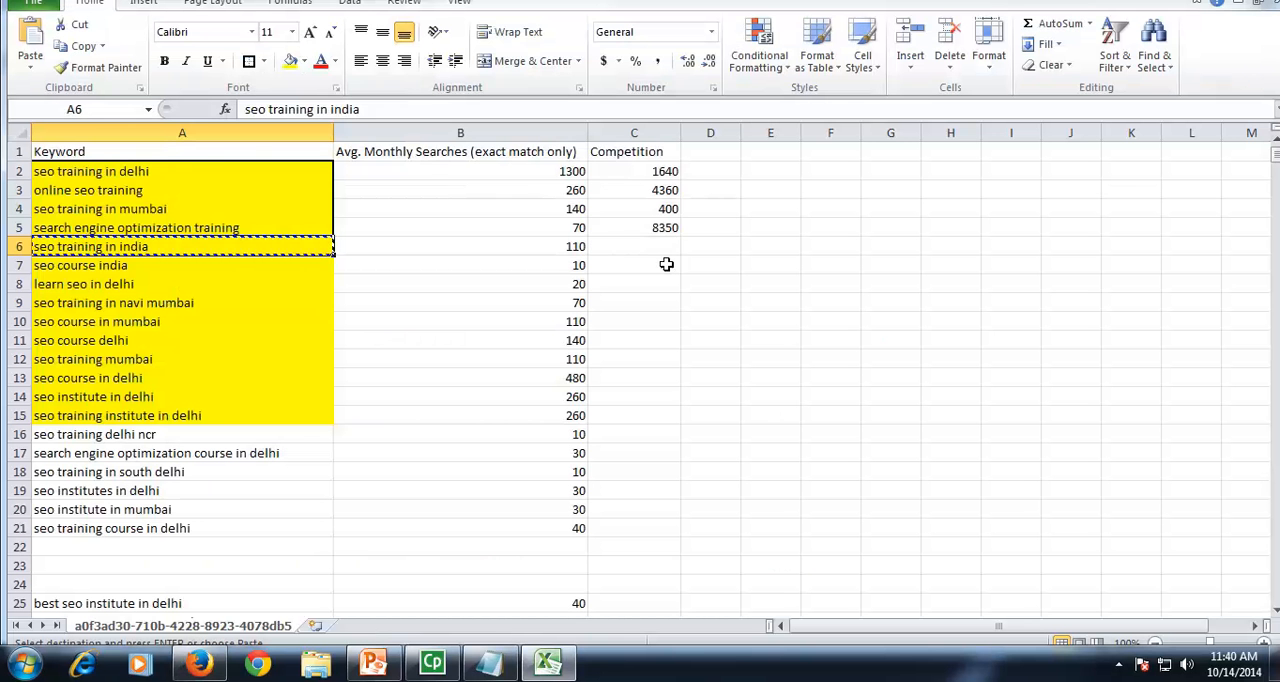
pyautogui.click(643, 246)
pyautogui.write('2500')
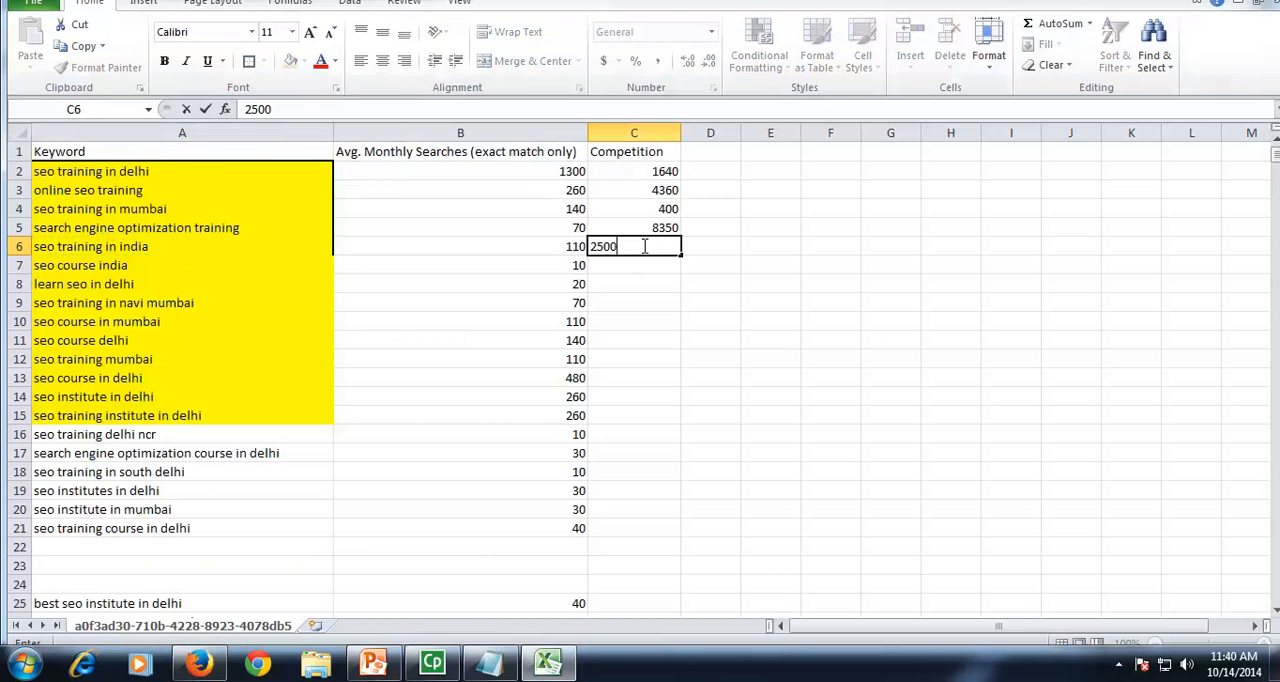
pyautogui.click(763, 280)
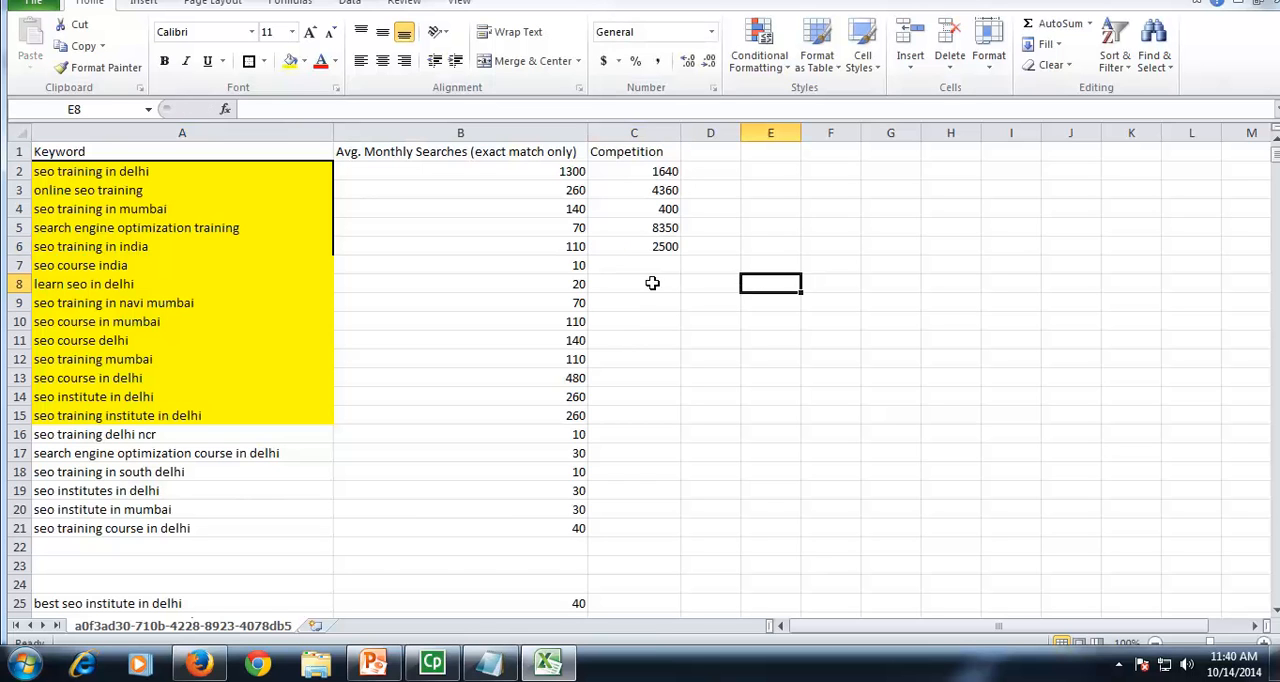
# Step: Look over the unfilled competition cells of the remaining highlighted keywords and narrow the Competition column slightly
pyautogui.moveTo(641, 265); pyautogui.dragTo(636, 423)
pyautogui.click(772, 357)
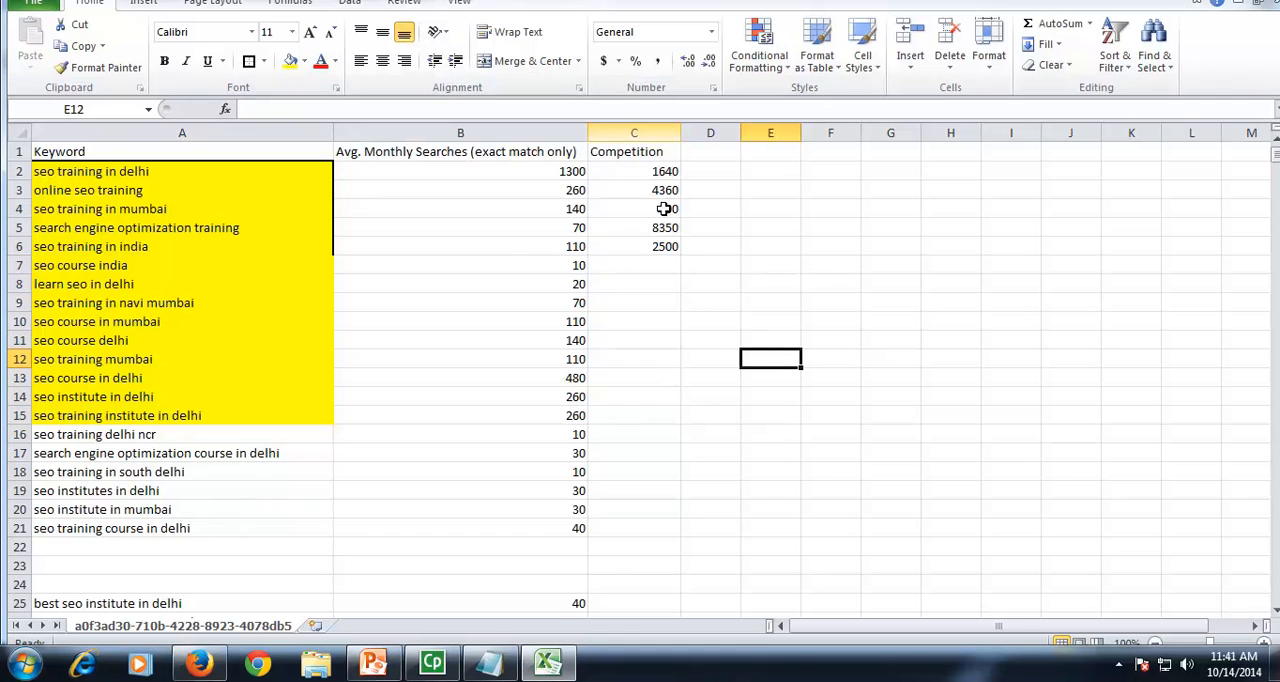
pyautogui.moveTo(680, 130); pyautogui.dragTo(670, 132)
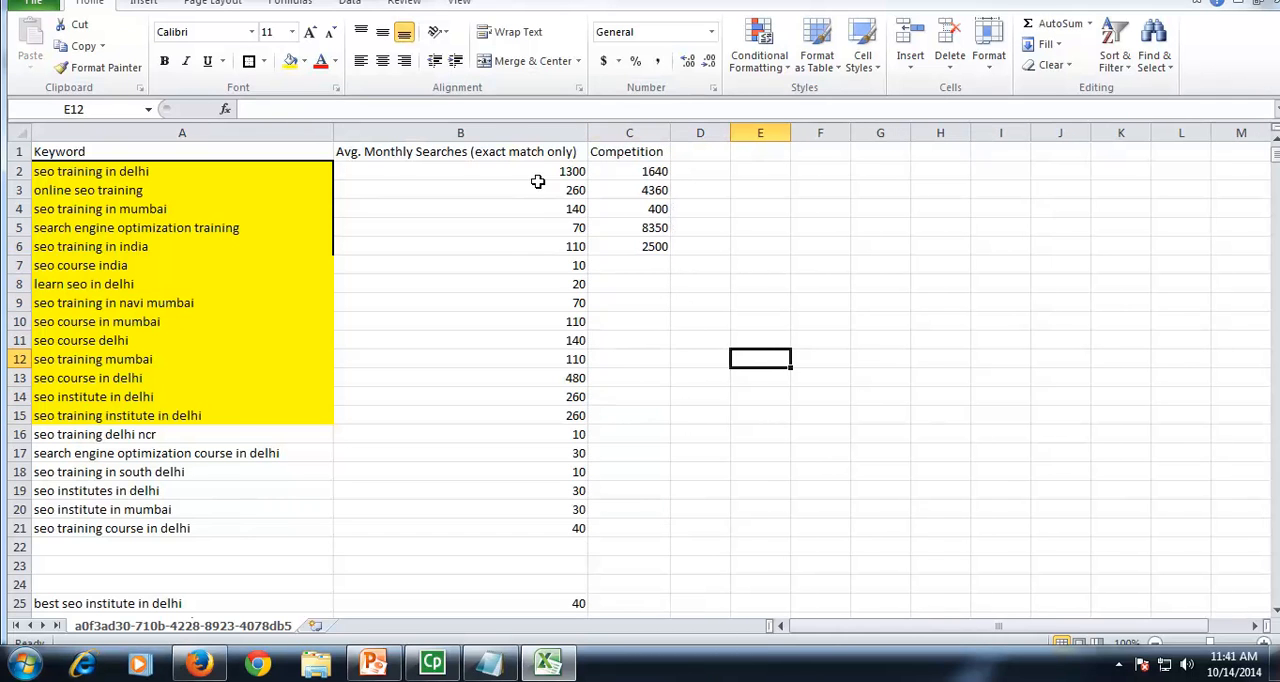
# Step: Apply a thick outline border around the first five keywords with their search and competition figures, A2:C6
pyautogui.moveTo(533, 177); pyautogui.dragTo(537, 186)
pyautogui.moveTo(290, 170); pyautogui.dragTo(654, 245)
pyautogui.click(249, 60)
# Step: Compare the monthly searches in B2:B6 with the competition figures in C2:C6
pyautogui.moveTo(545, 173); pyautogui.dragTo(550, 245)
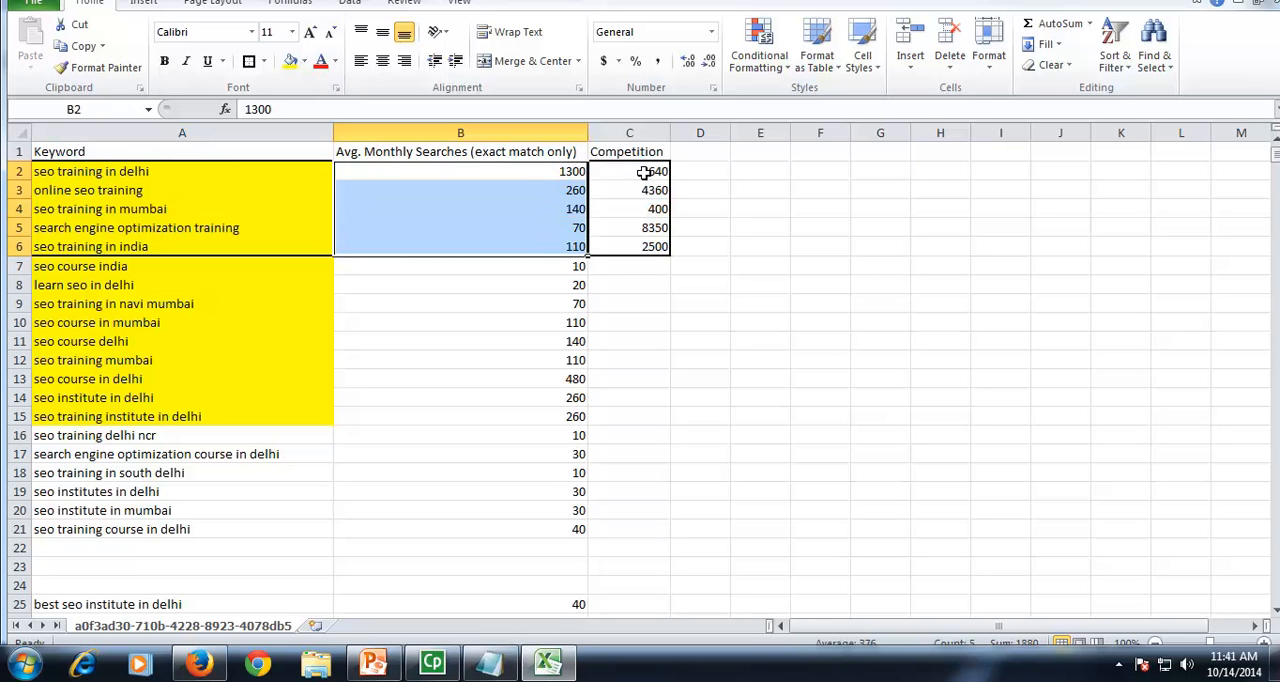
pyautogui.moveTo(643, 170); pyautogui.dragTo(634, 248)
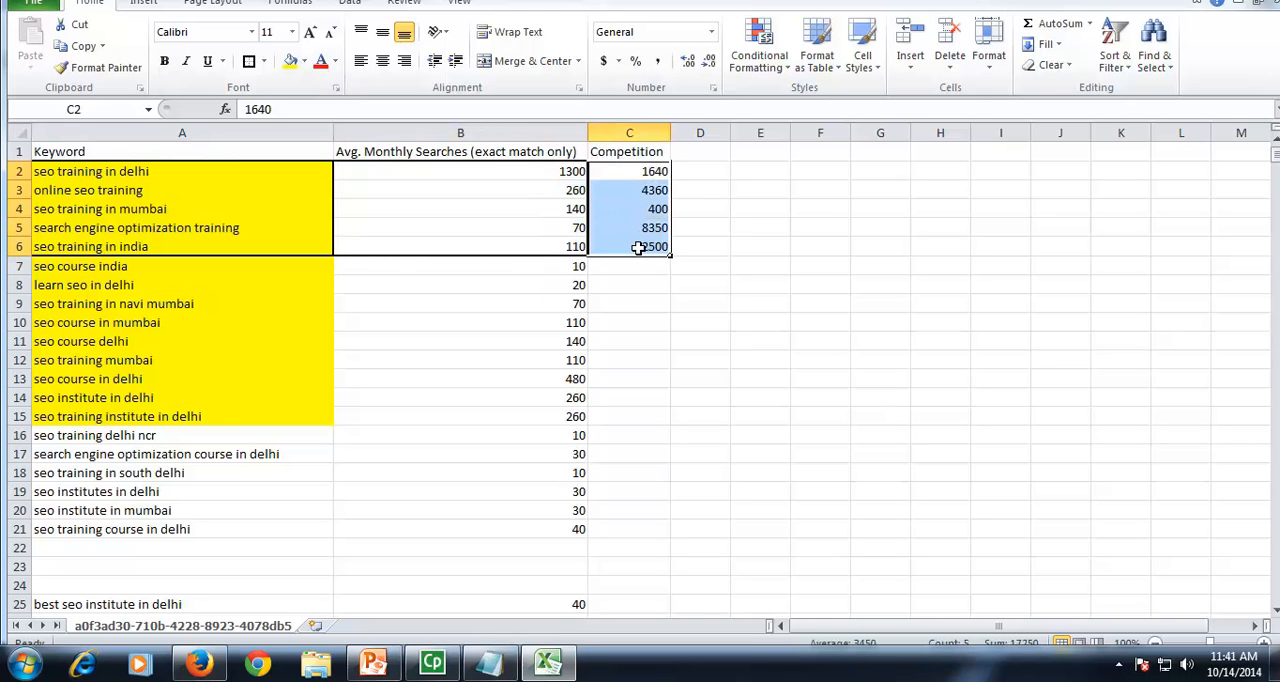
pyautogui.click(640, 268)
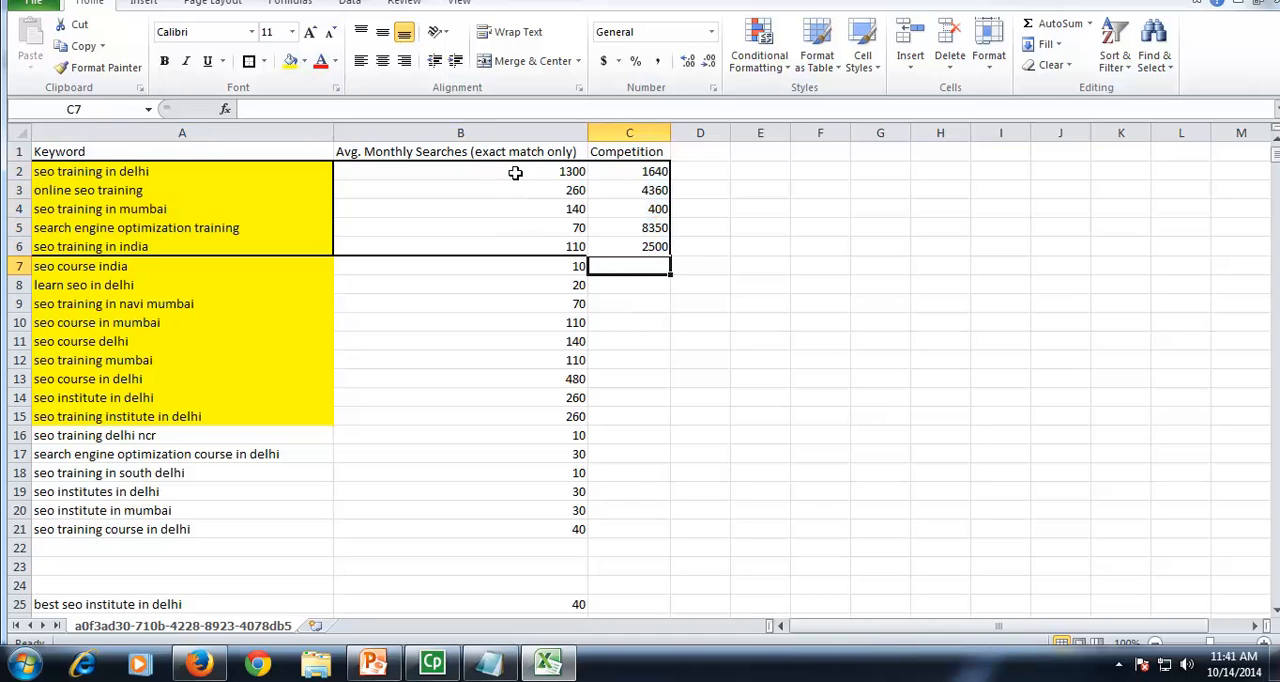
# Step: Append "/Popularity" to the "Avg. Monthly Searches (exact match only)" header in B1
pyautogui.doubleClick(464, 151)
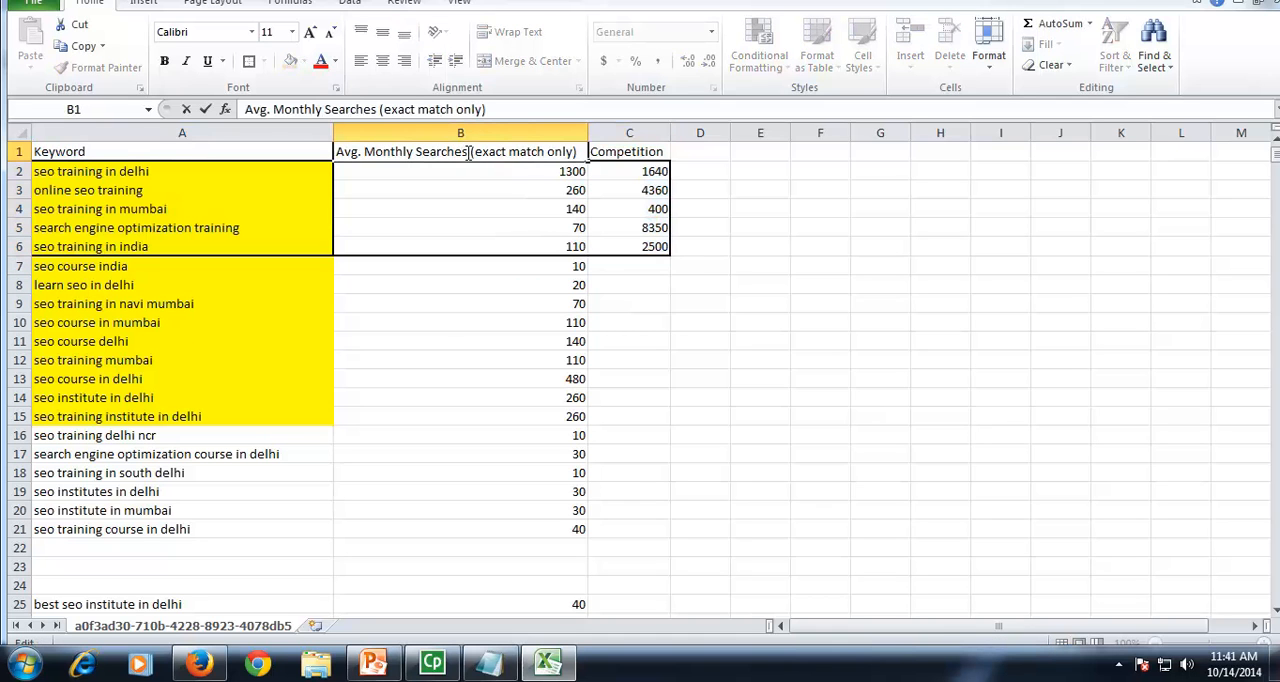
pyautogui.click(580, 151)
pyautogui.write('/Pop')
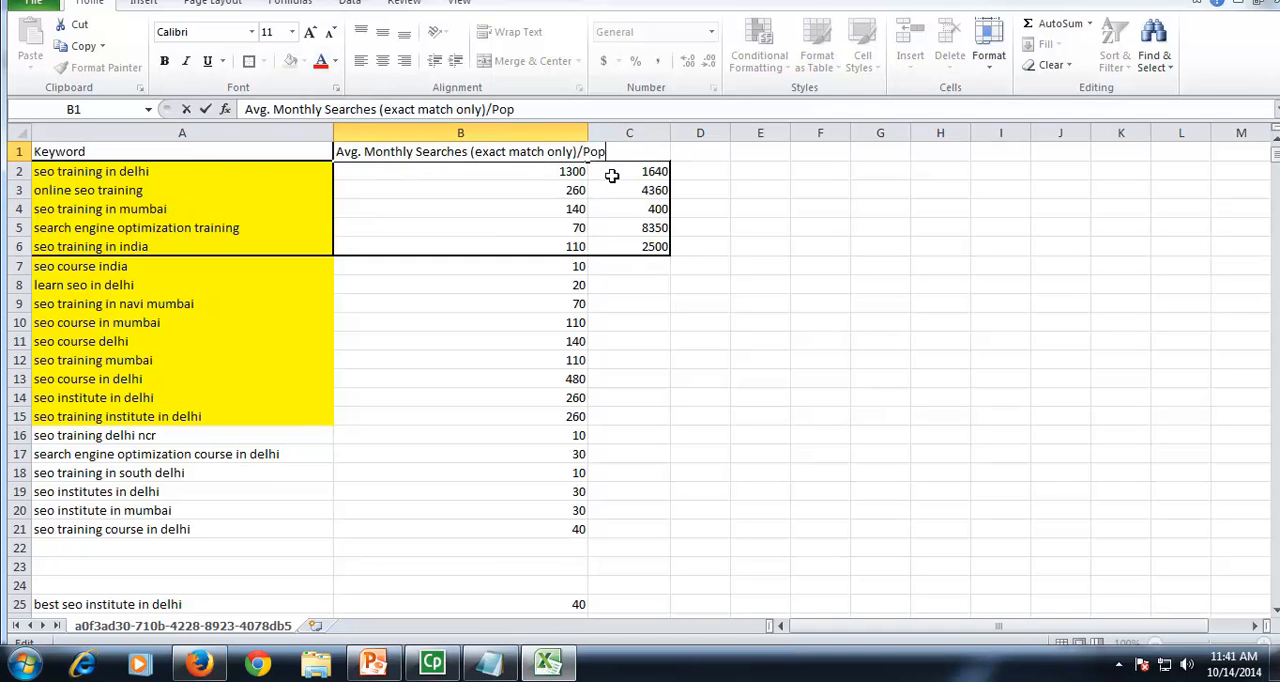
pyautogui.write('ularity')
pyautogui.click(887, 303)
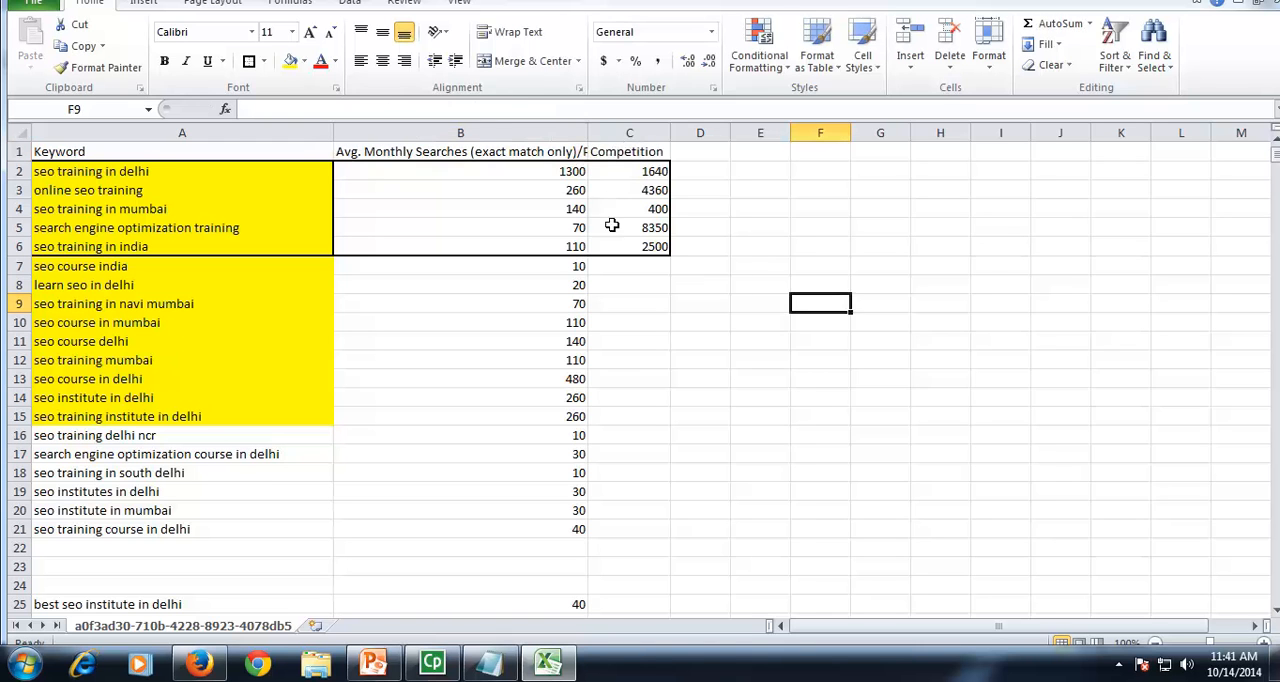
# Step: Fit column B's width to its full header and compare the popularity and competition figures of the outlined keywords
pyautogui.doubleClick(588, 133)
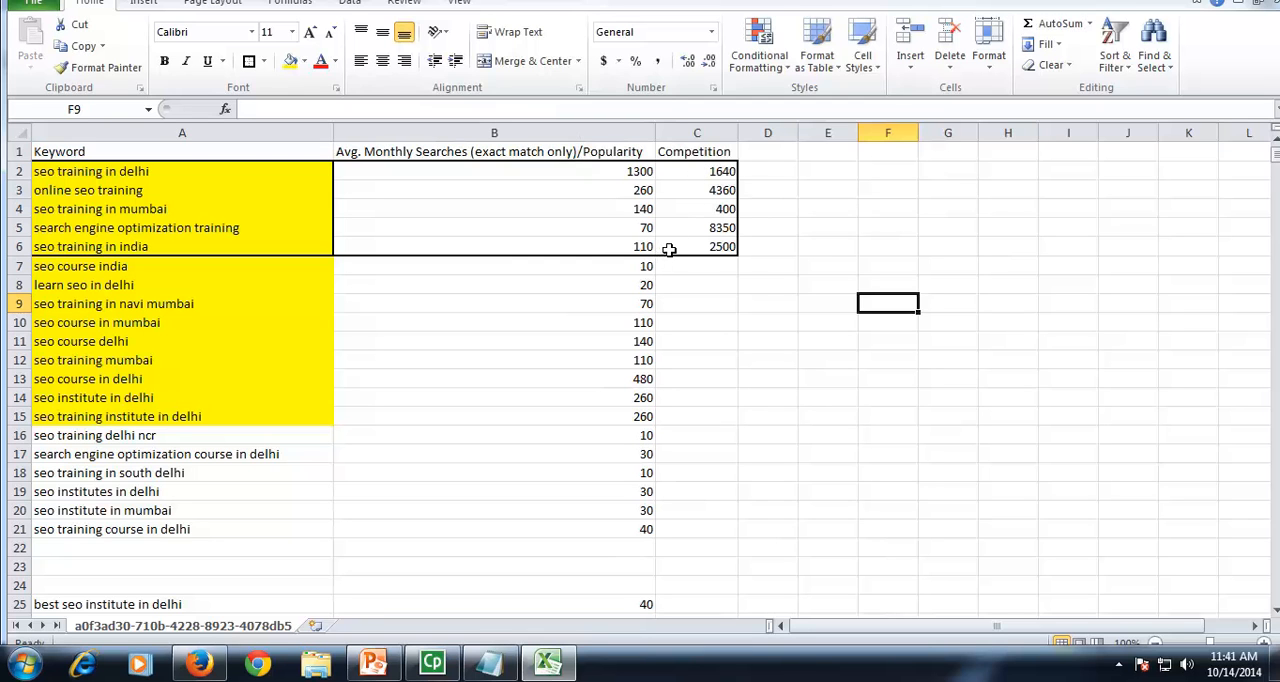
pyautogui.moveTo(640, 172); pyautogui.dragTo(684, 248)
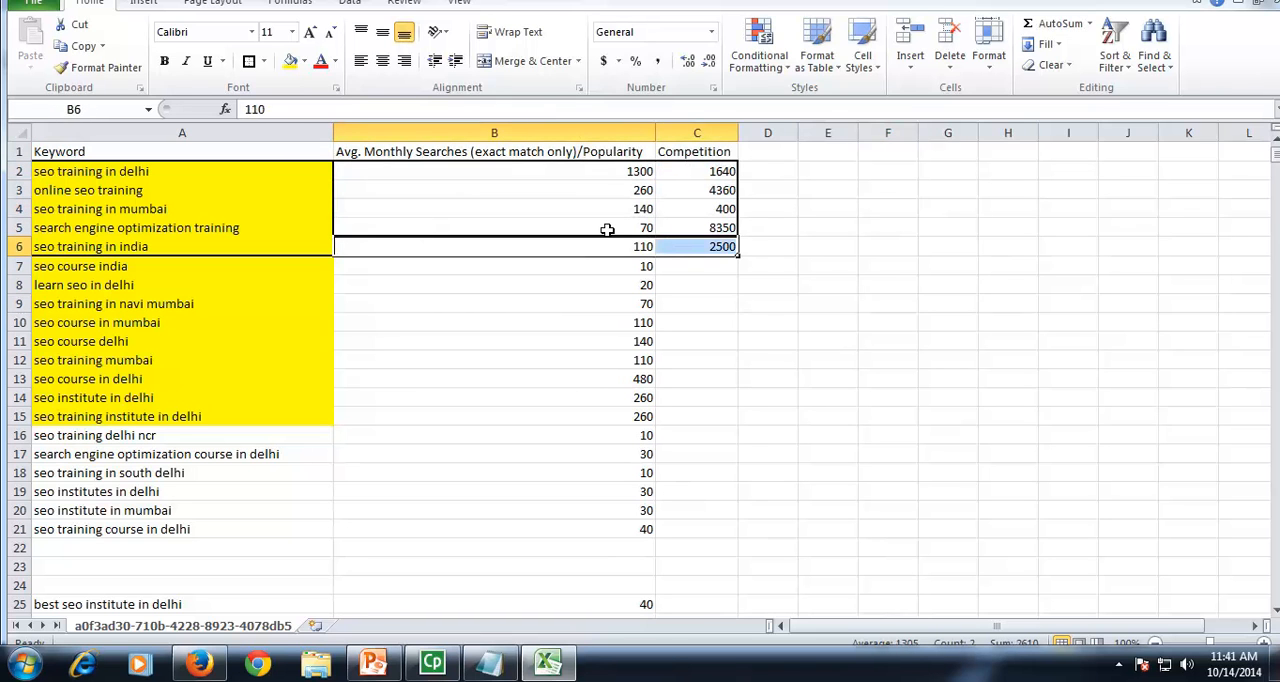
pyautogui.click(726, 302)
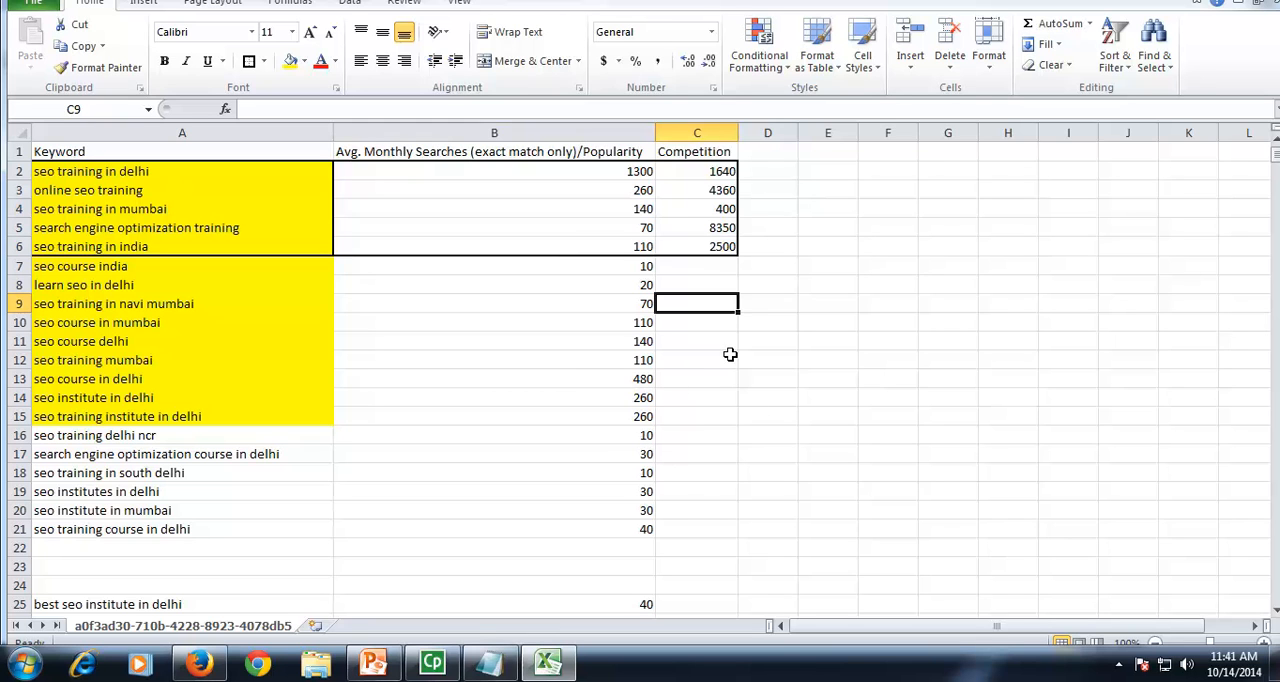
pyautogui.click(767, 346)
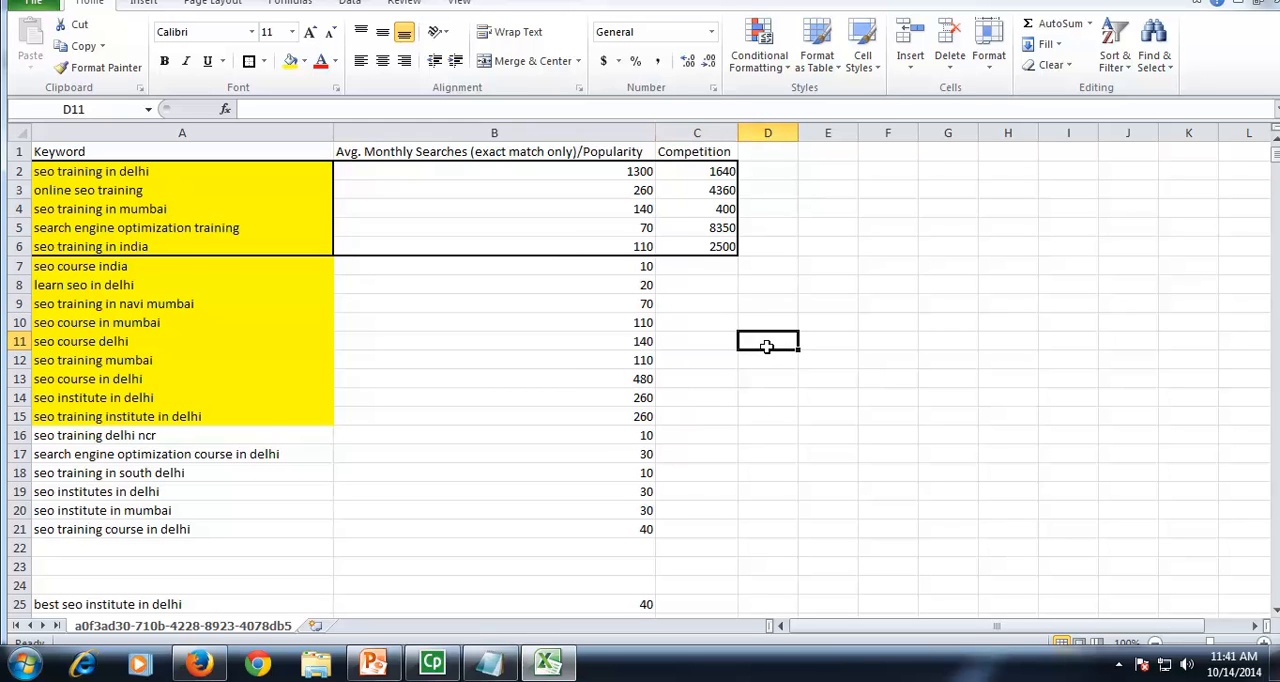
# Step: Add the header "KEI" in D1, beside the Competition column
pyautogui.click(768, 157)
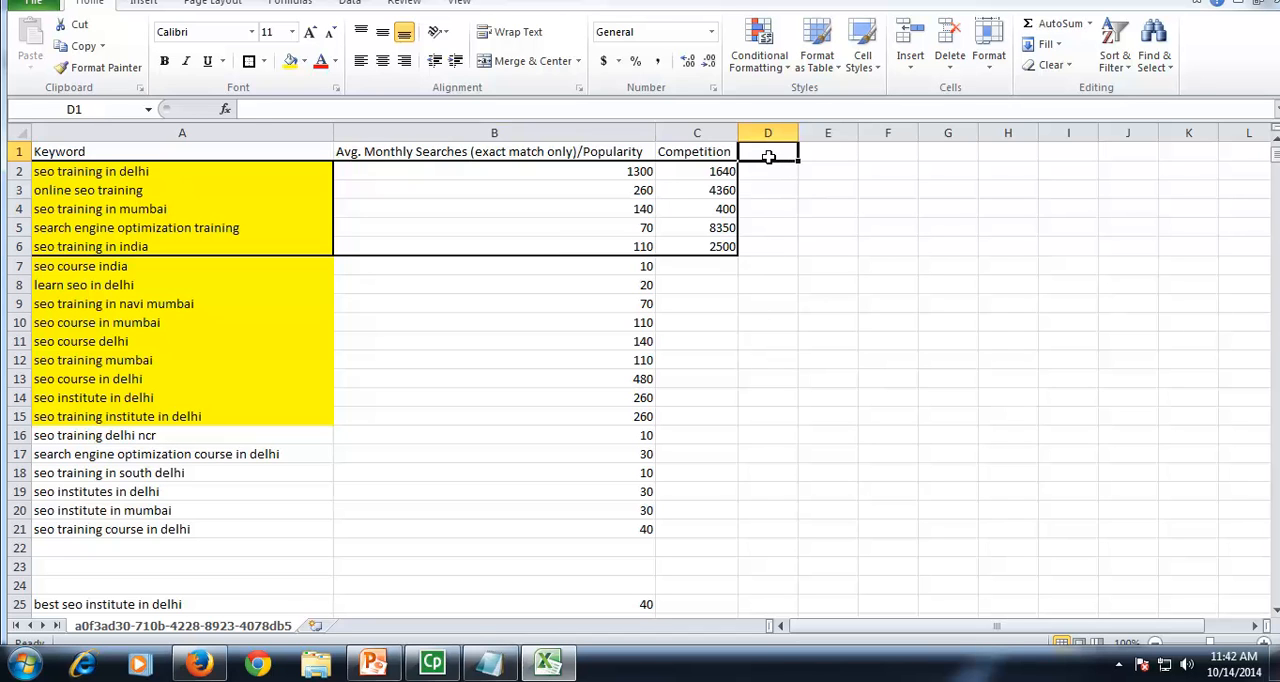
pyautogui.write('KEI')
pyautogui.press('Tab')
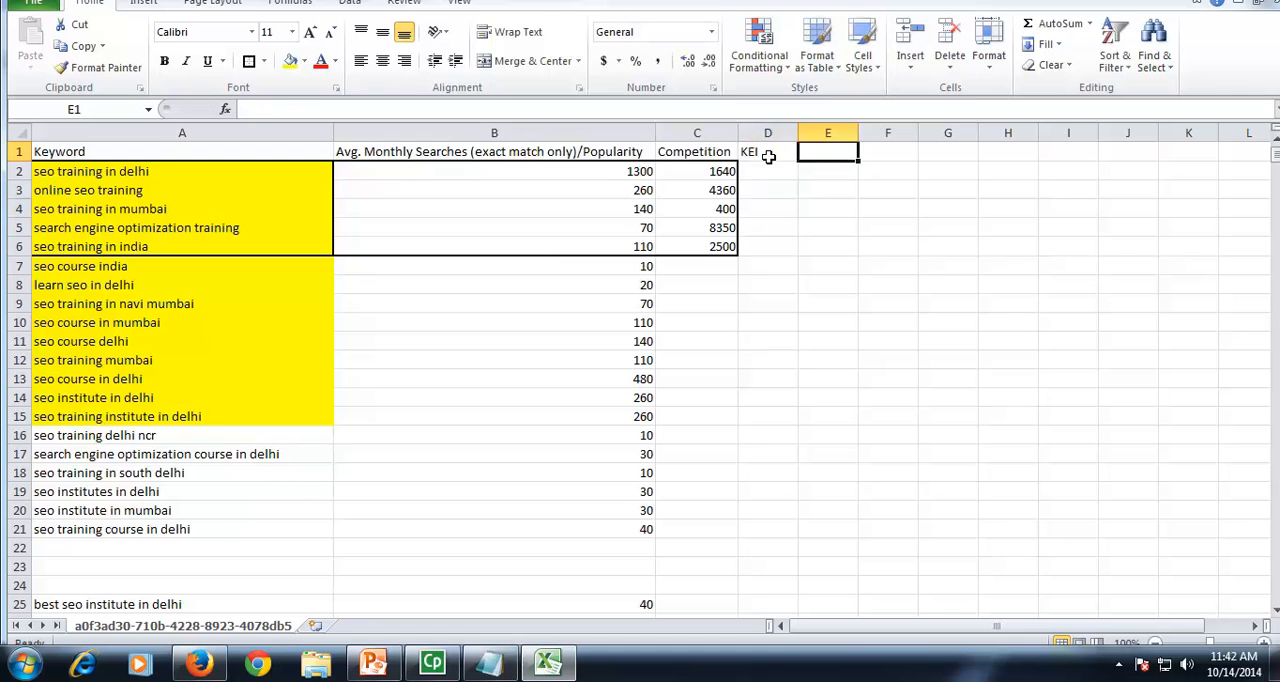
# Step: Enter "Keyword Effectiveness Index" in E1 and fit column E's width to the text
pyautogui.write('Keywor')
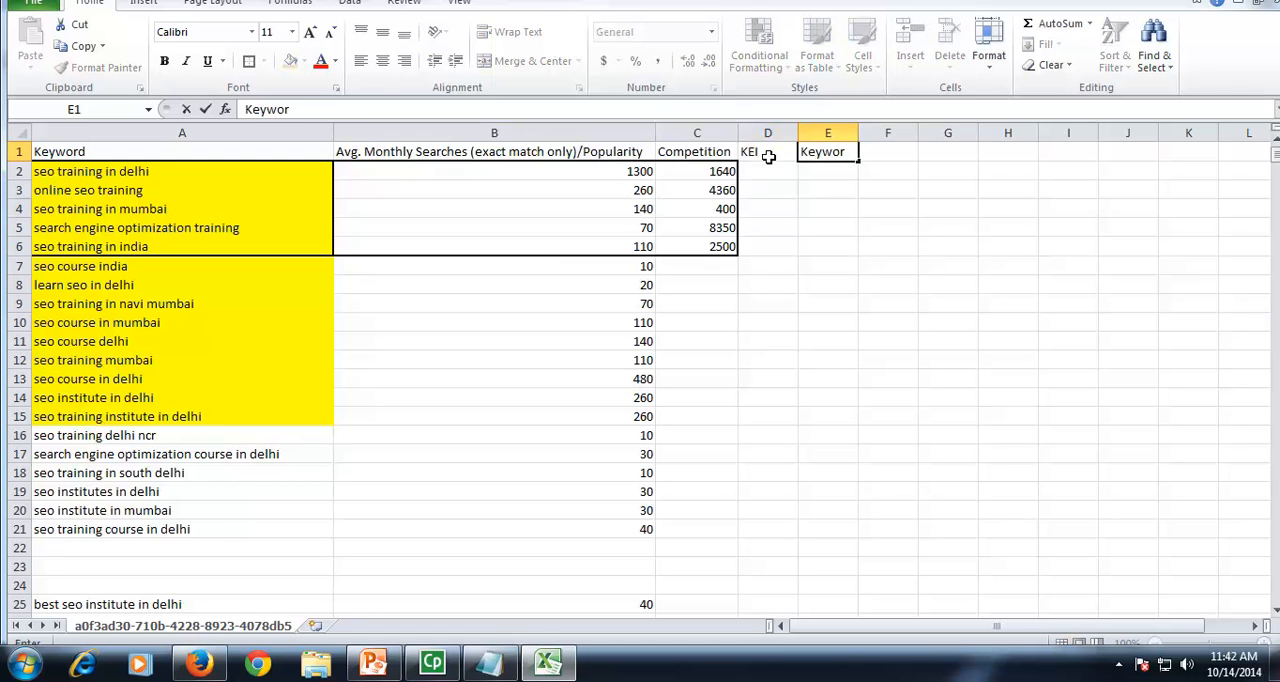
pyautogui.write('d Effectivene')
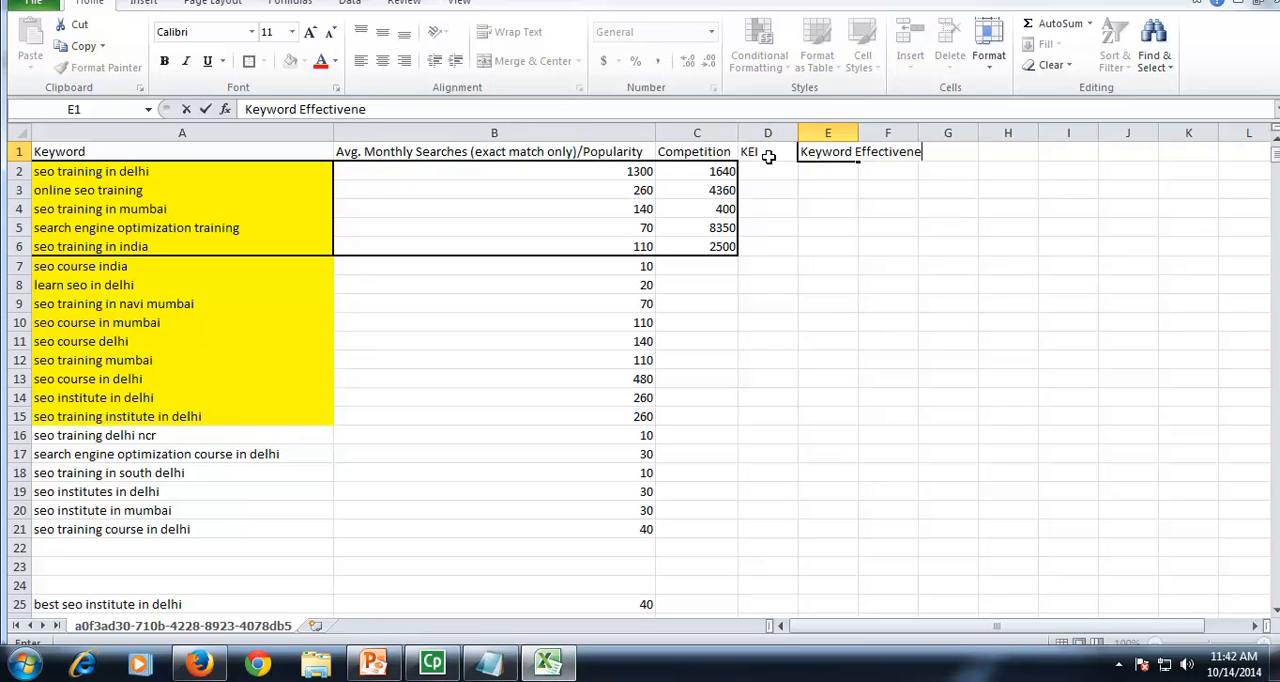
pyautogui.write('ss Index')
pyautogui.click(924, 235)
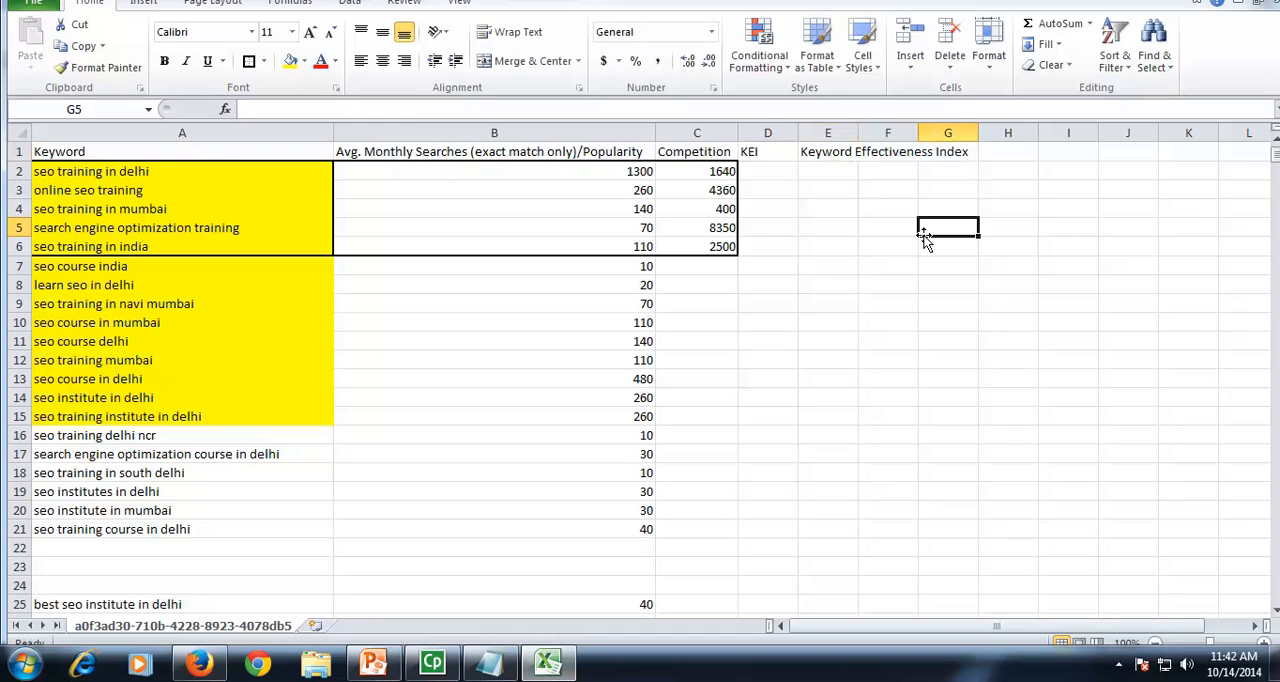
pyautogui.doubleClick(858, 132)
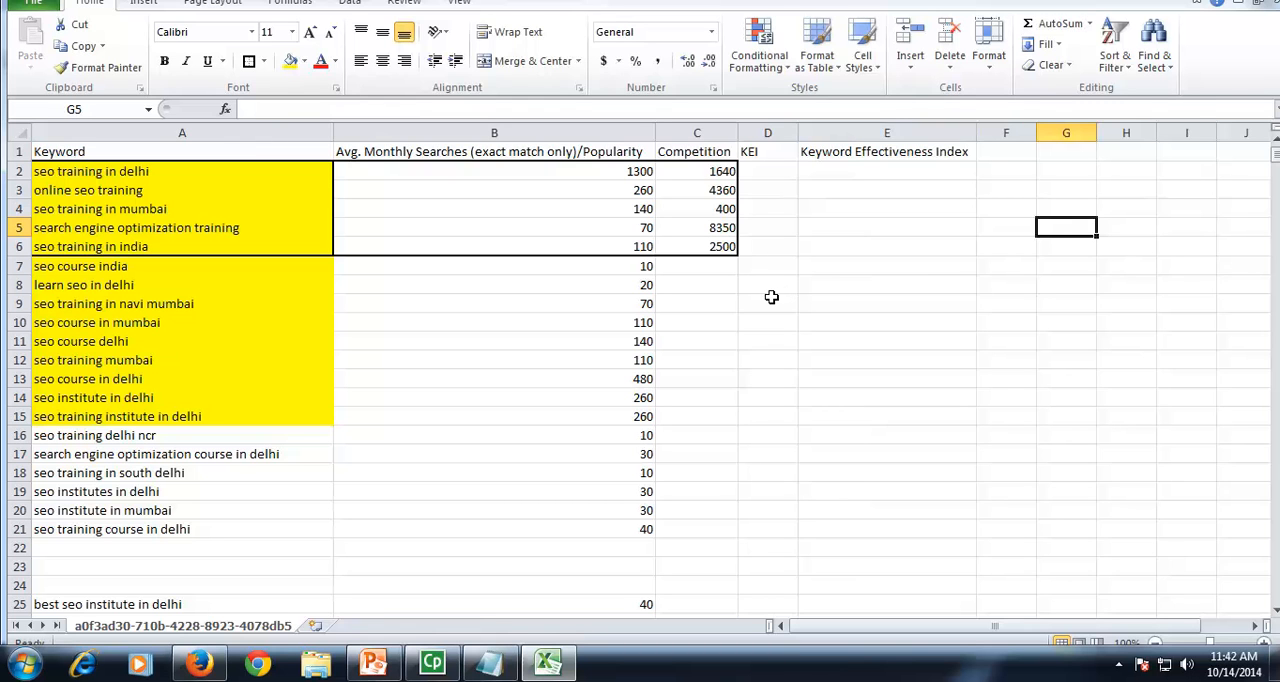
# Step: Compare the Popularity and Competition columns, focusing on the figures for "seo training in mumbai" and "search engine optimization training"
pyautogui.click(701, 131)
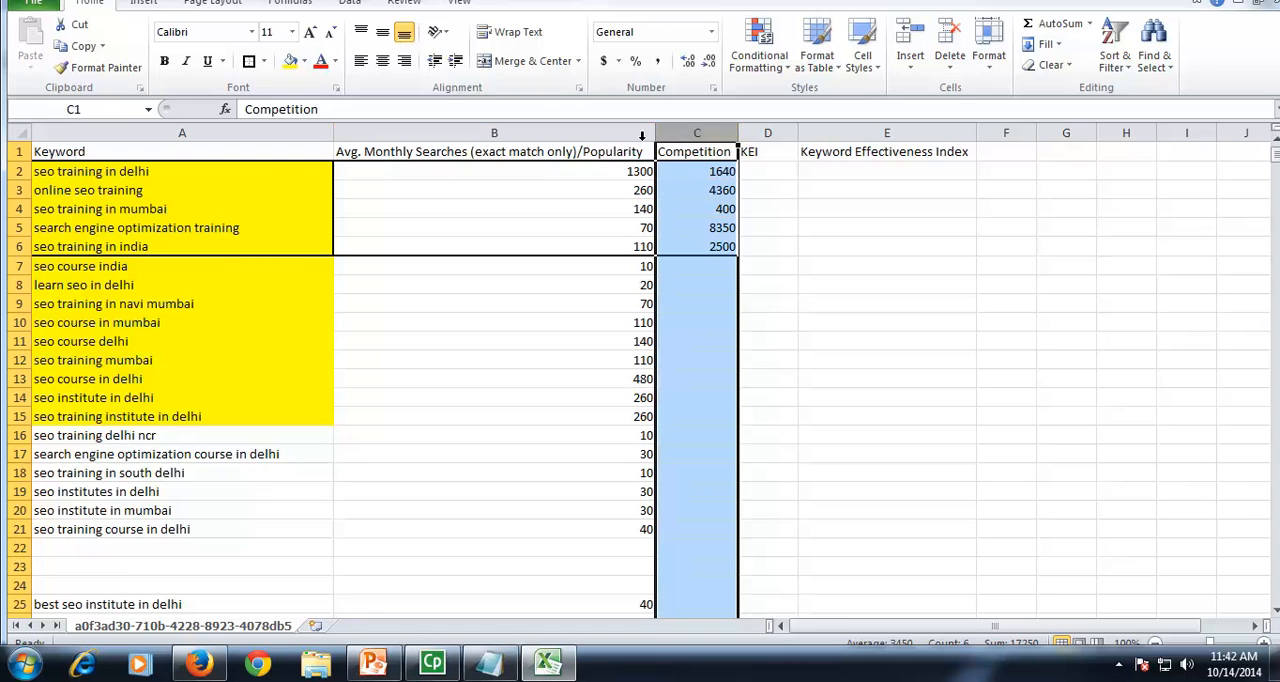
pyautogui.click(612, 131)
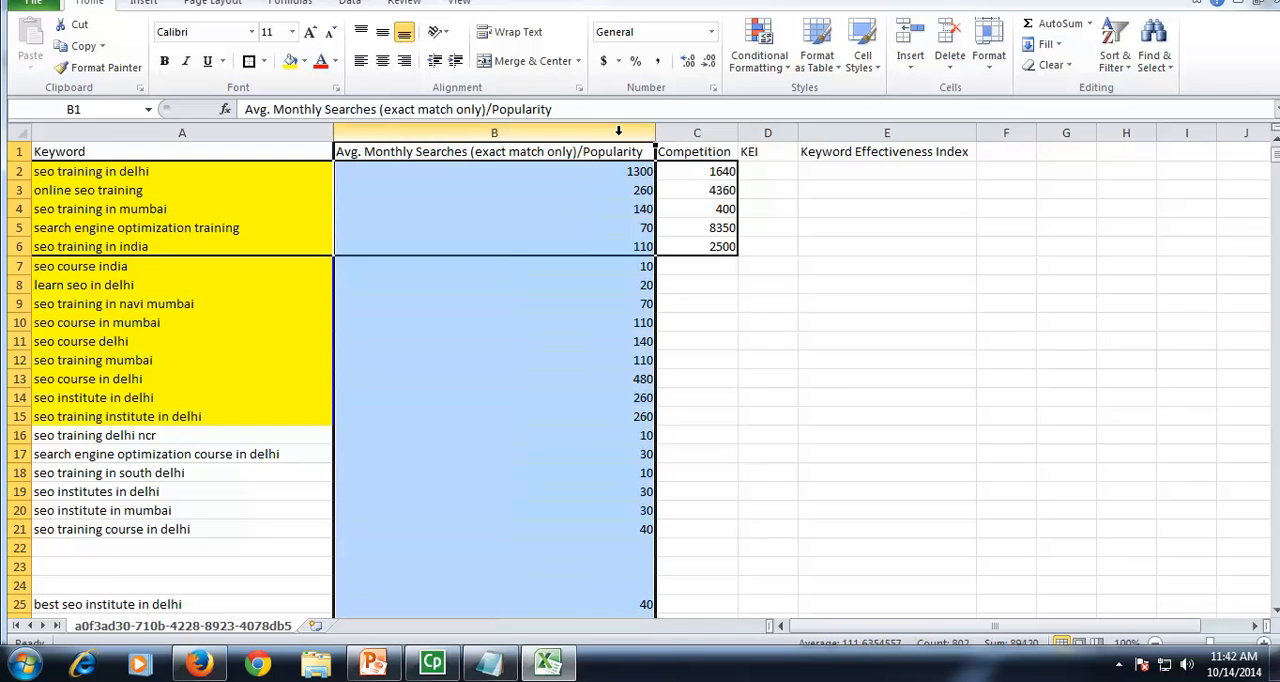
pyautogui.click(714, 130)
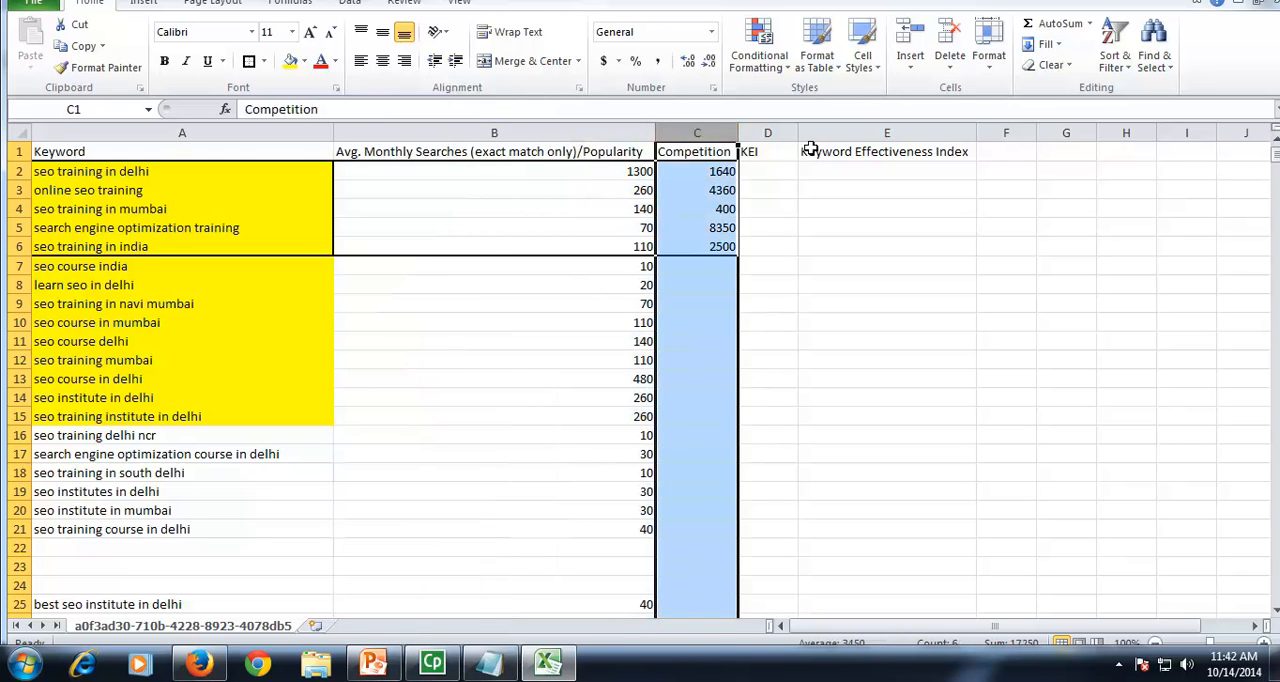
pyautogui.click(761, 171)
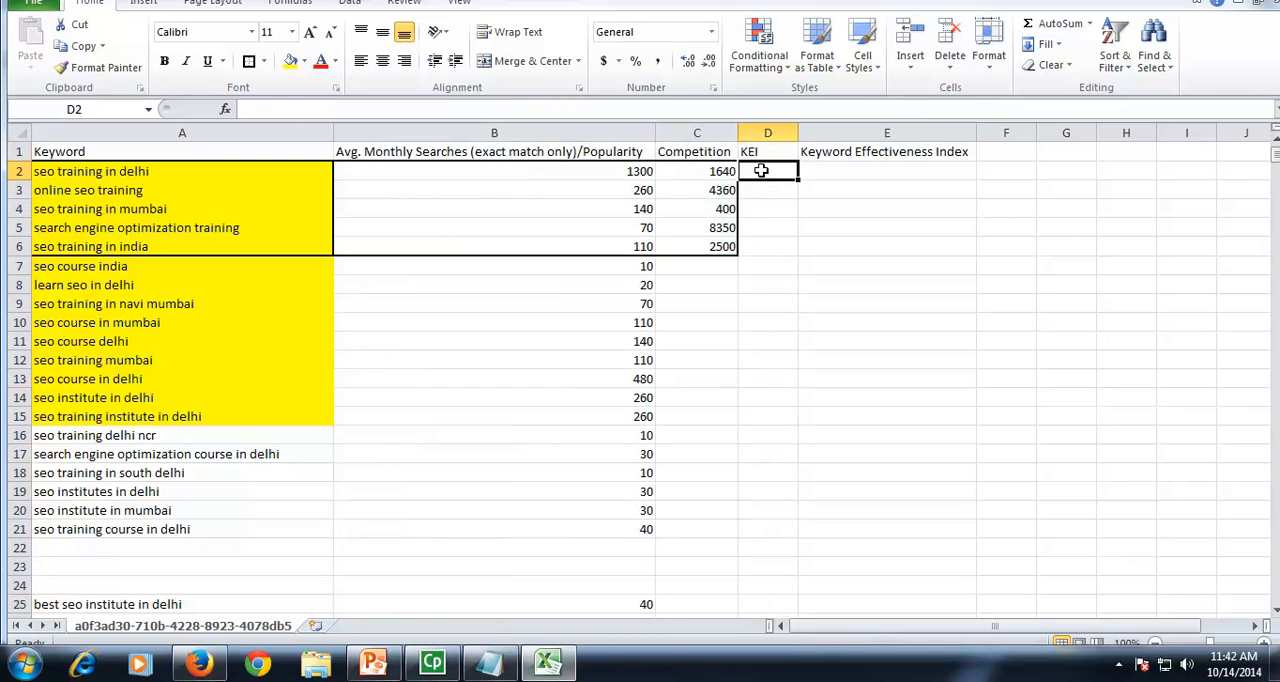
pyautogui.click(704, 131)
pyautogui.keyDown('ctrl'); pyautogui.click(619, 133); pyautogui.keyUp('ctrl')
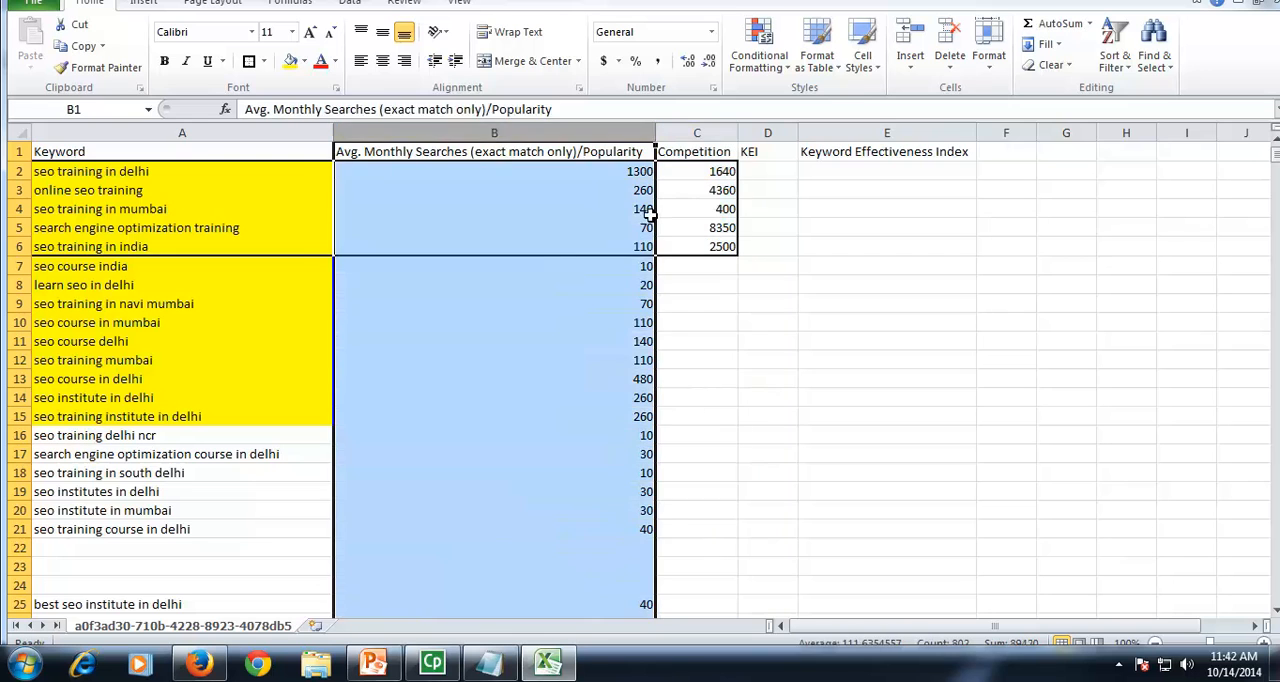
pyautogui.click(696, 231)
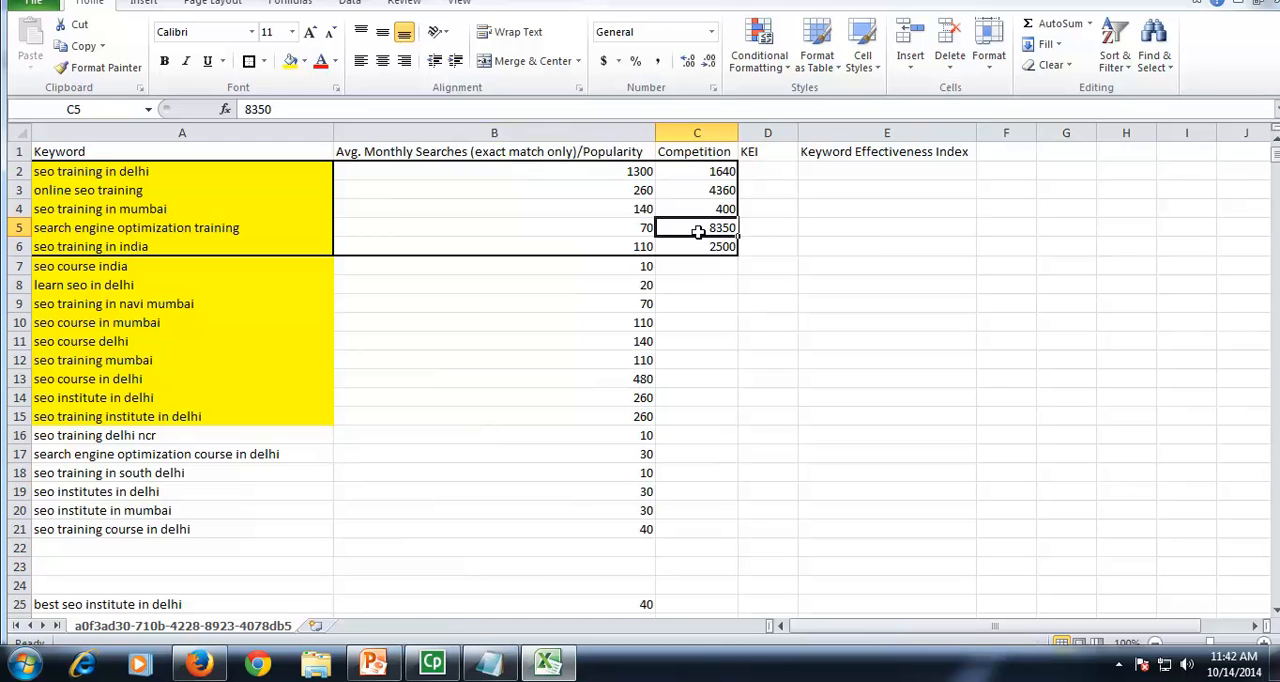
pyautogui.click(619, 230)
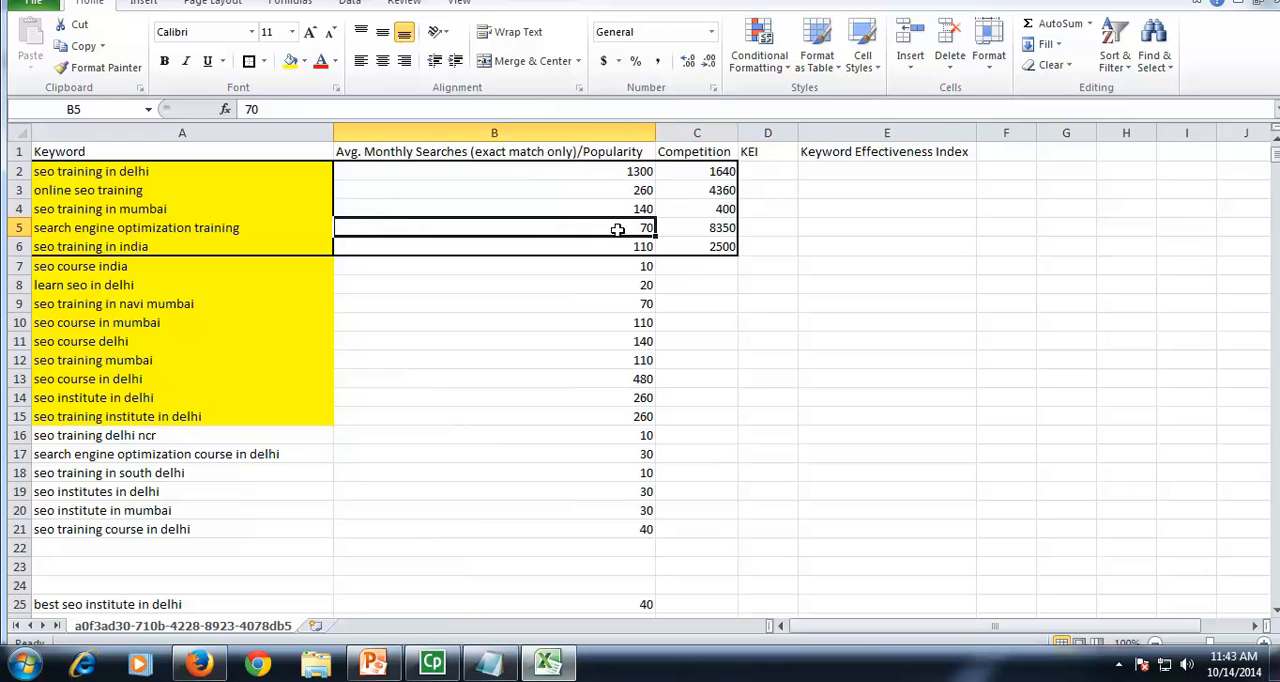
pyautogui.click(702, 209)
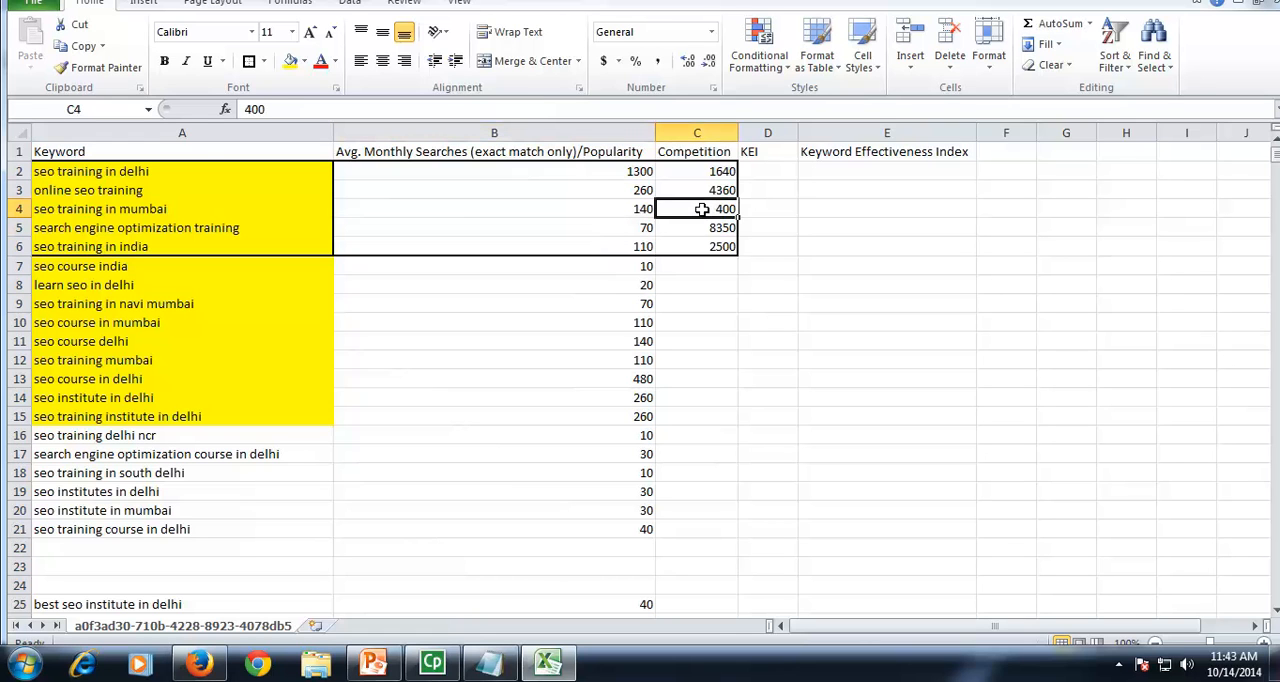
pyautogui.click(622, 209)
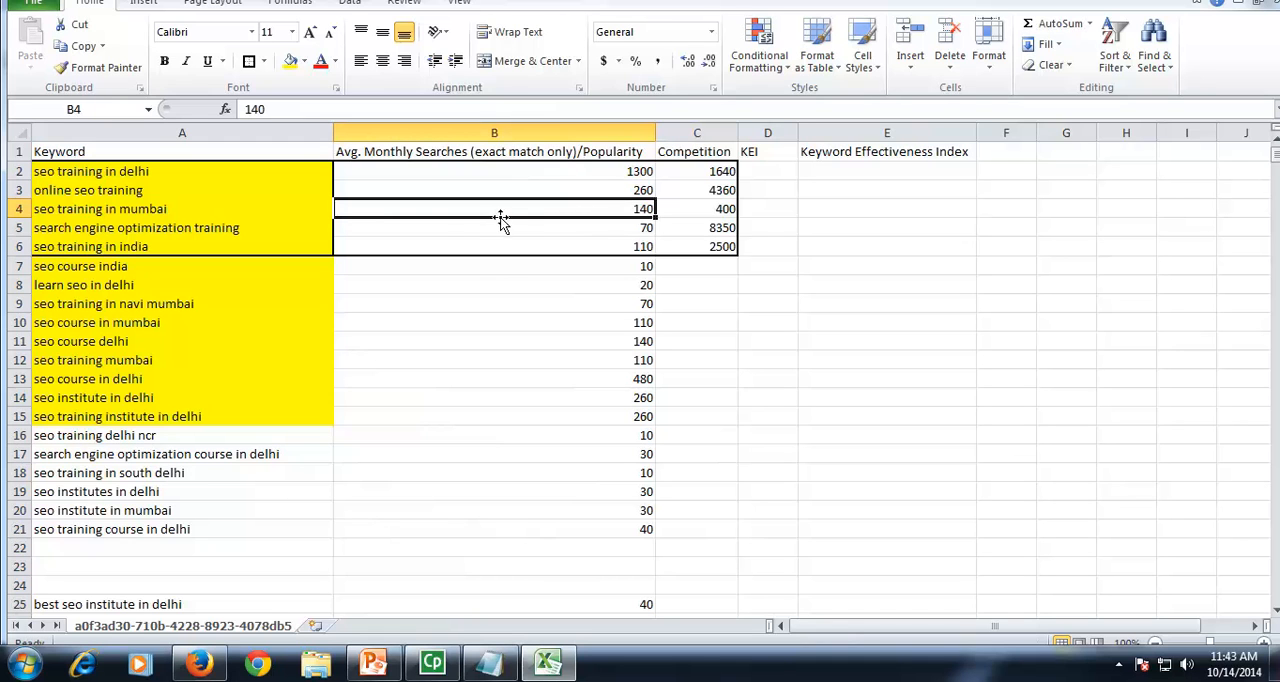
pyautogui.moveTo(628, 209); pyautogui.dragTo(703, 212)
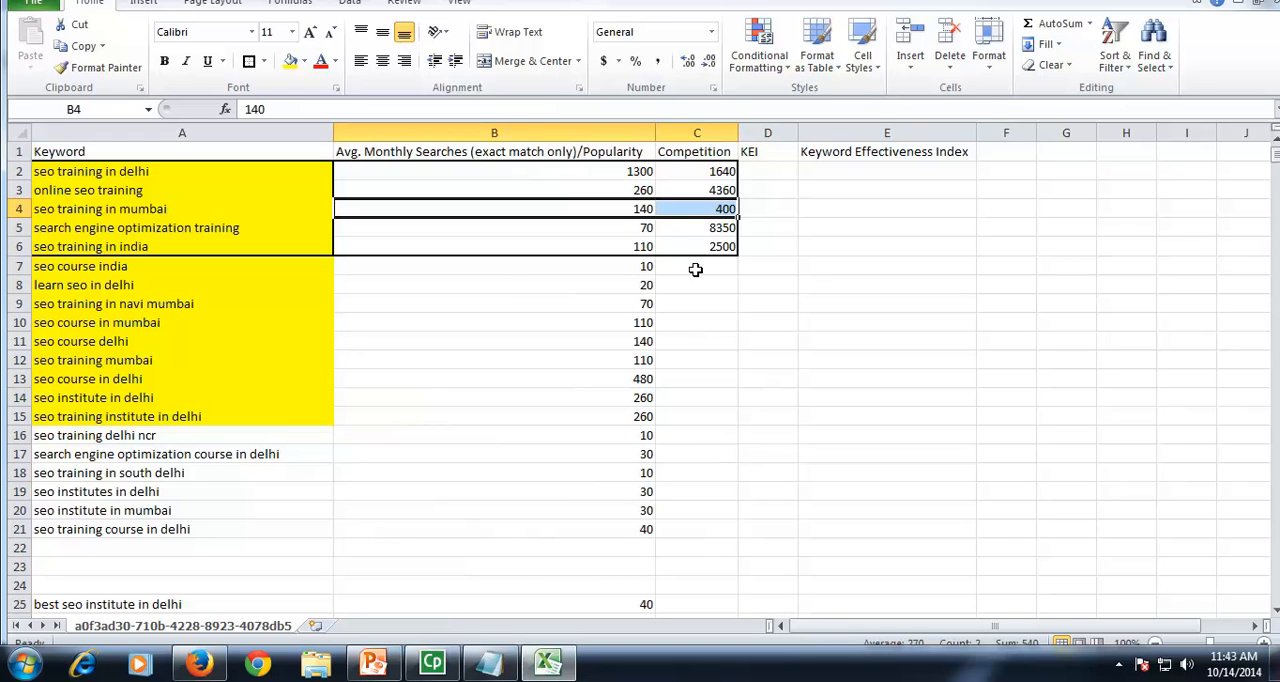
pyautogui.moveTo(647, 227); pyautogui.dragTo(723, 228)
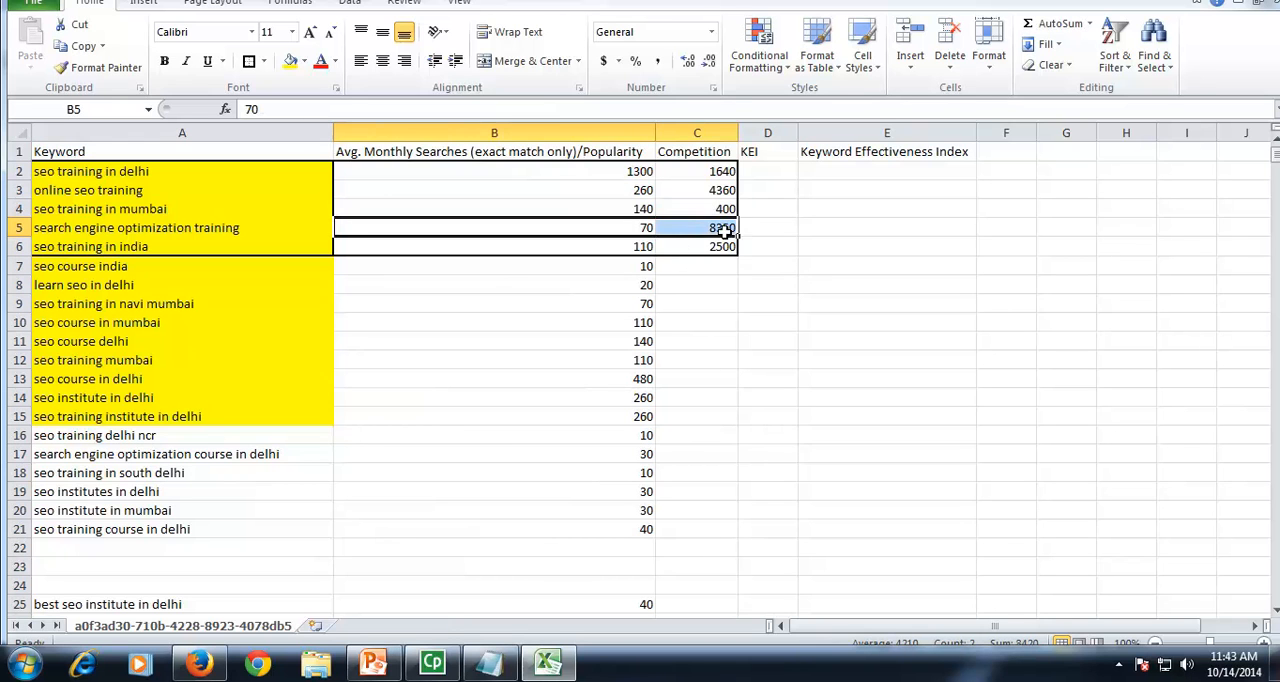
# Step: Extend the KEI header in D1 with the formula text "=(S*S)/C"
pyautogui.doubleClick(772, 151)
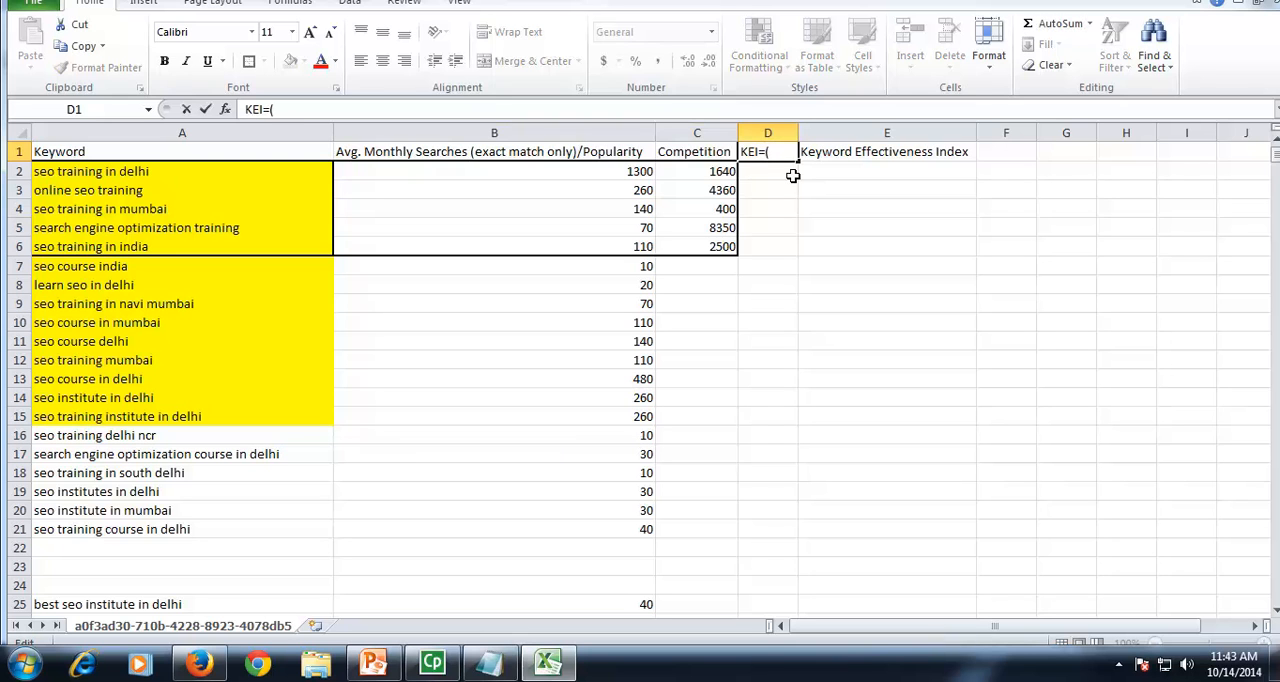
pyautogui.write('=(S8S0/c')
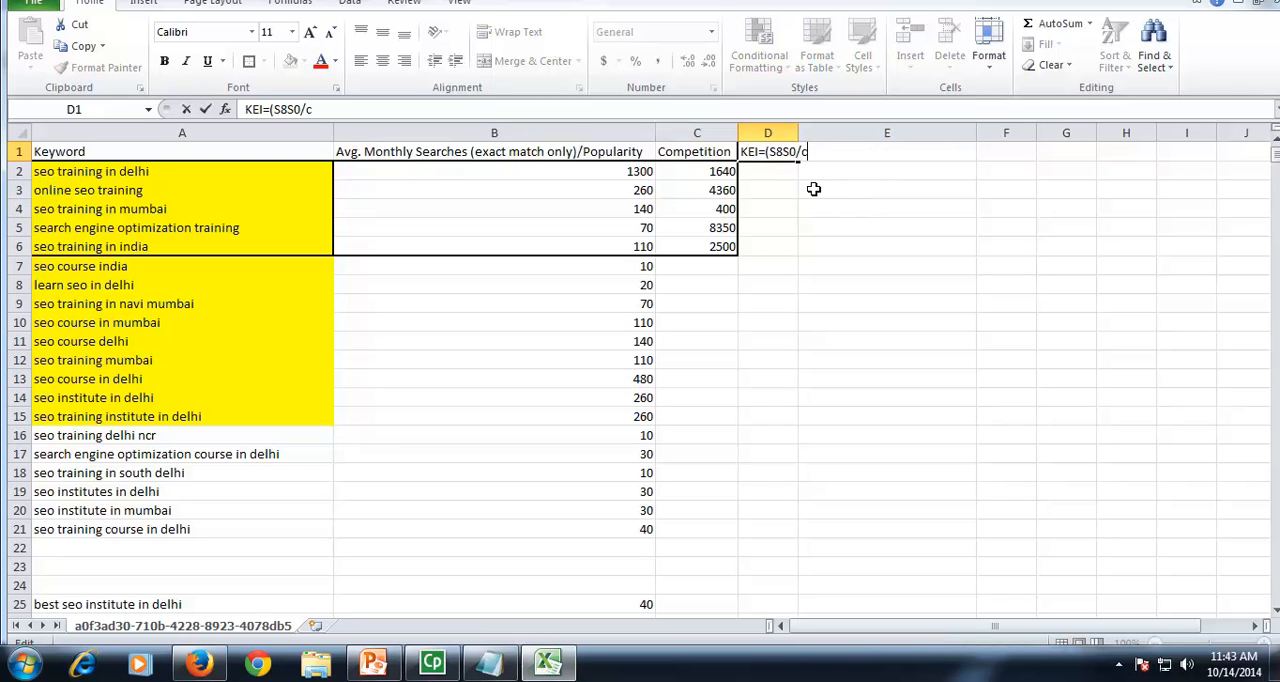
pyautogui.press('BackSpace')
pyautogui.press('BackSpace')
pyautogui.press('BackSpace')
pyautogui.write('S)/C')
pyautogui.click(896, 287)
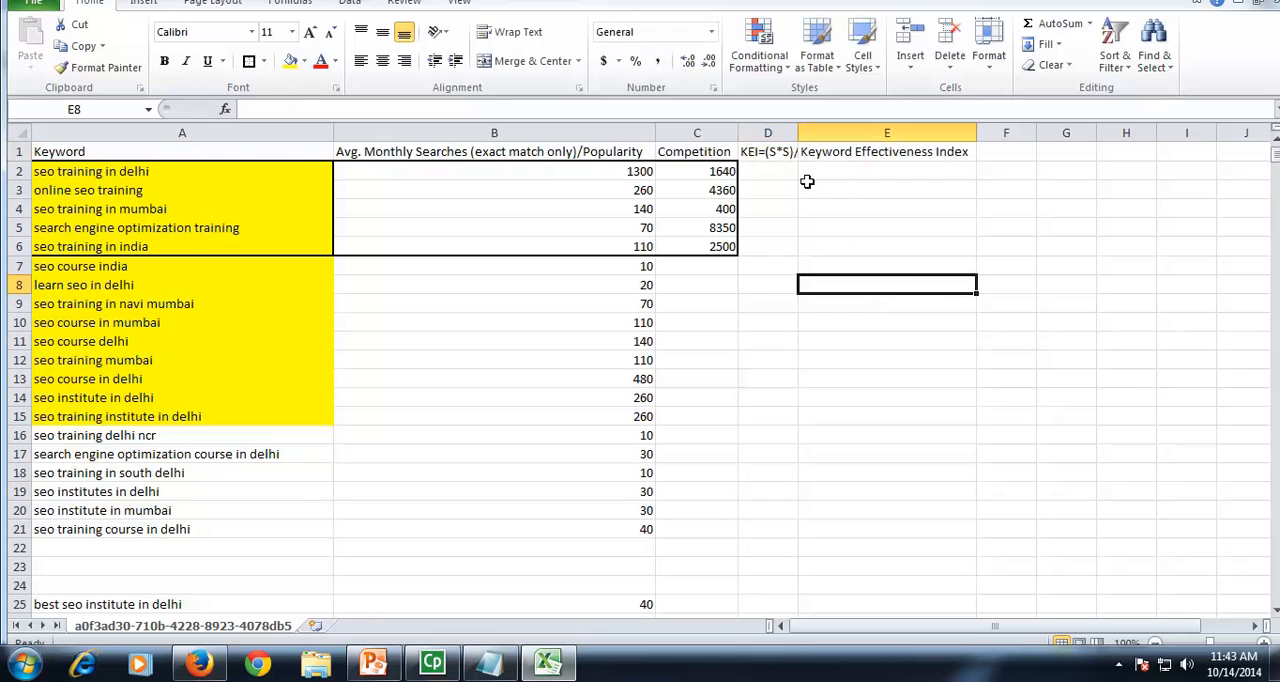
# Step: Widen column D to fit its header and complete the D1 text as "KEI=(S*S)/C"
pyautogui.doubleClick(798, 133)
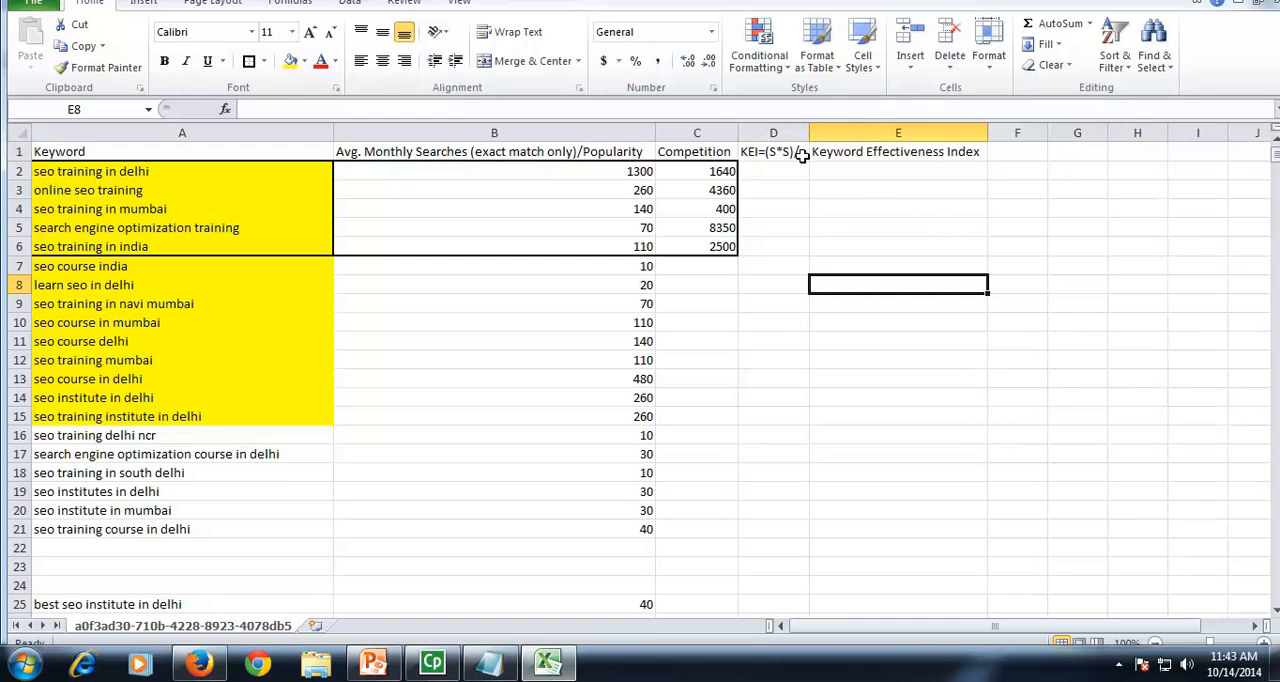
pyautogui.doubleClick(796, 153)
pyautogui.write('C')
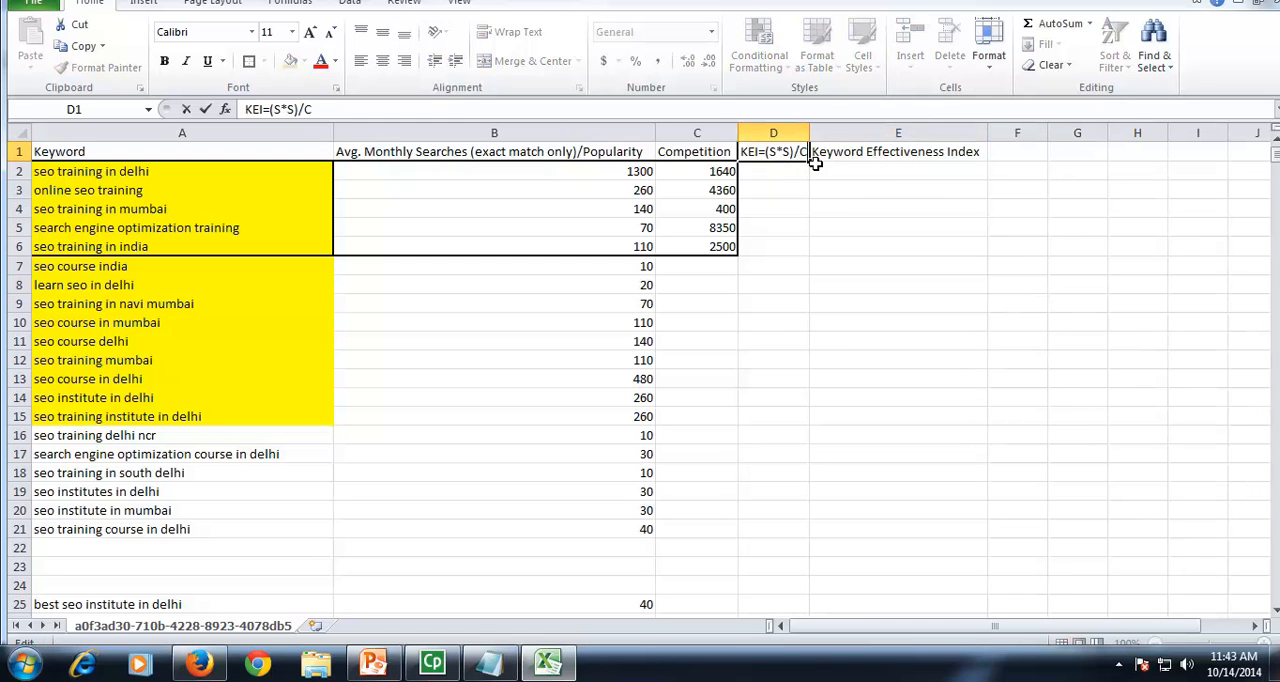
pyautogui.click(906, 242)
pyautogui.moveTo(811, 133)
pyautogui.mouseDown()
pyautogui.moveTo(903, 133)
pyautogui.moveTo(815, 133)
pyautogui.mouseUp()
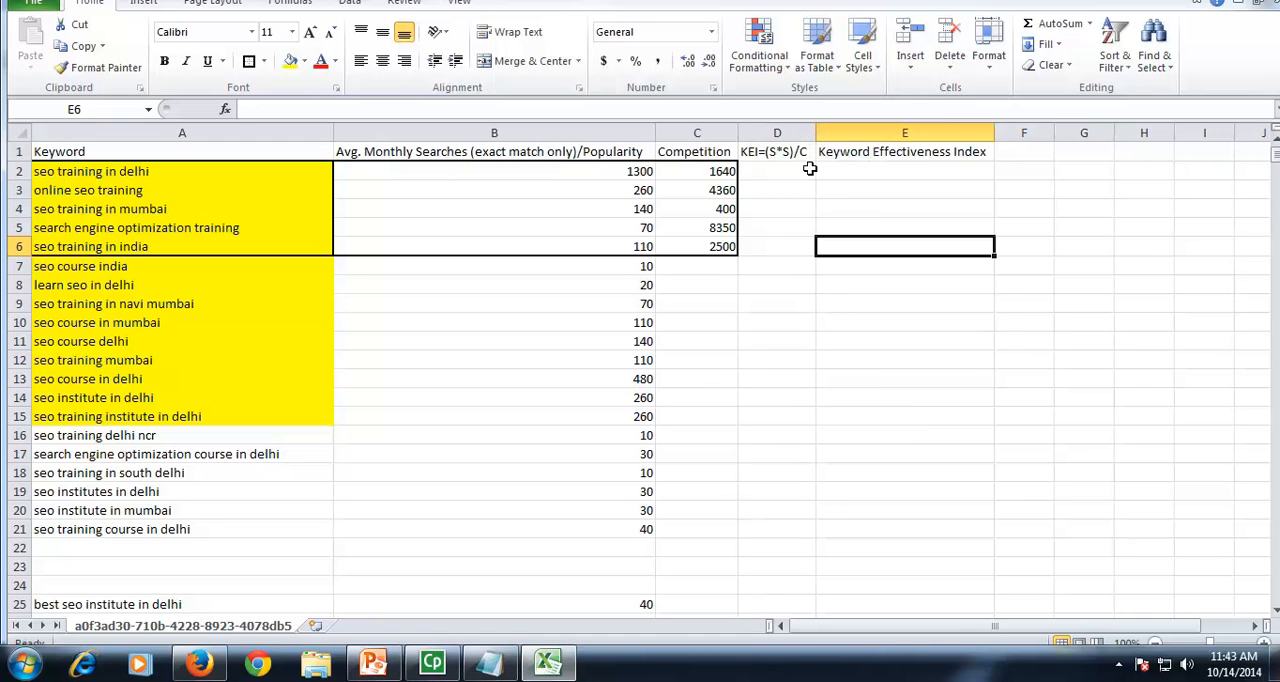
# Step: Calculate the KEI for "seo training in delhi" in D2 with the formula =(B2*B2)/C2
pyautogui.click(630, 172)
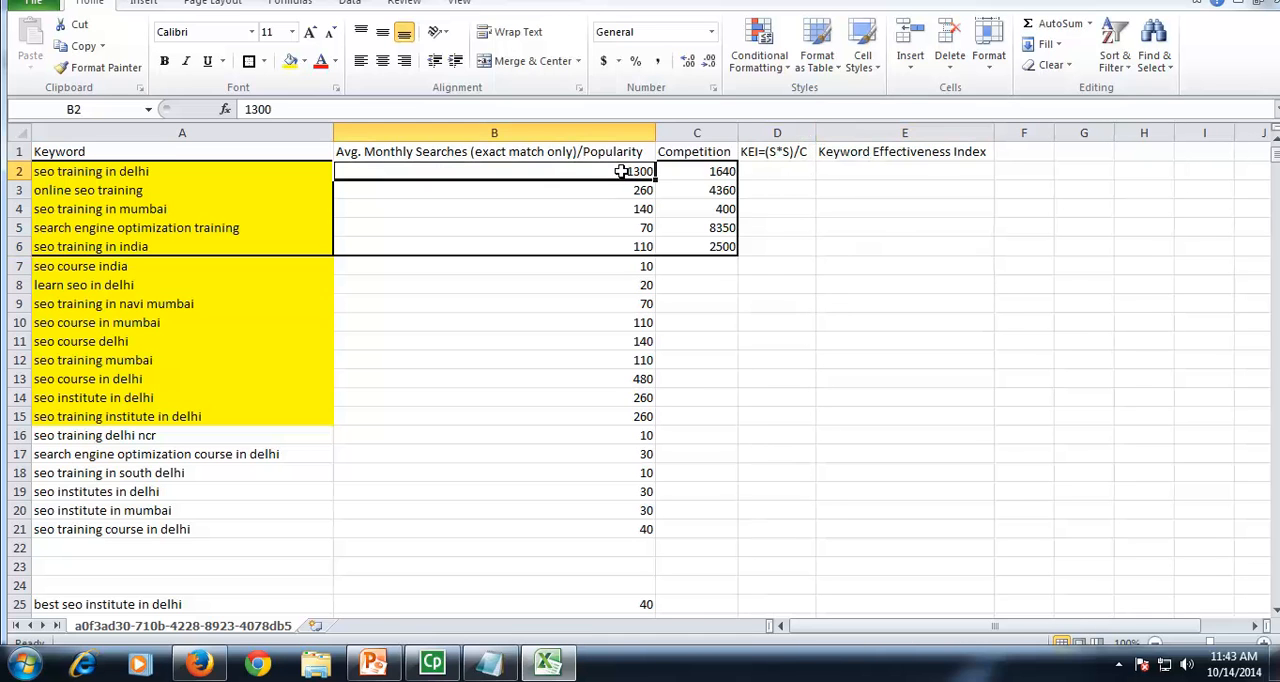
pyautogui.click(697, 172)
pyautogui.click(785, 176)
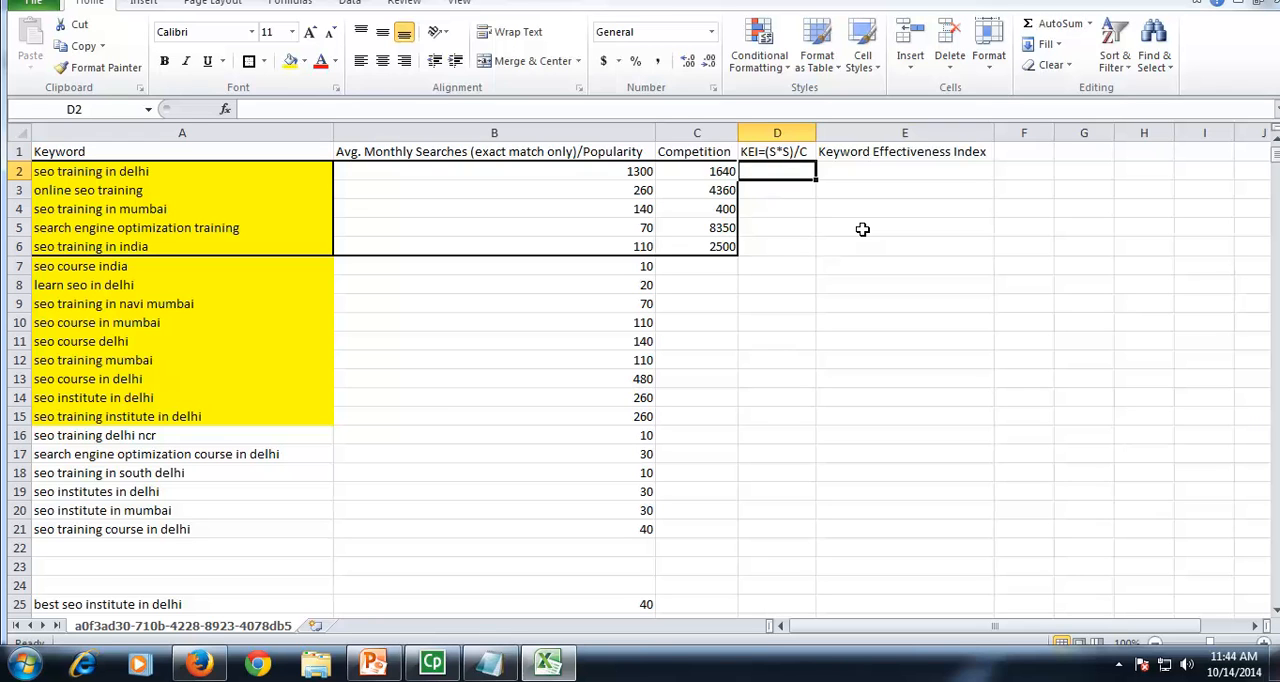
pyautogui.write('=')
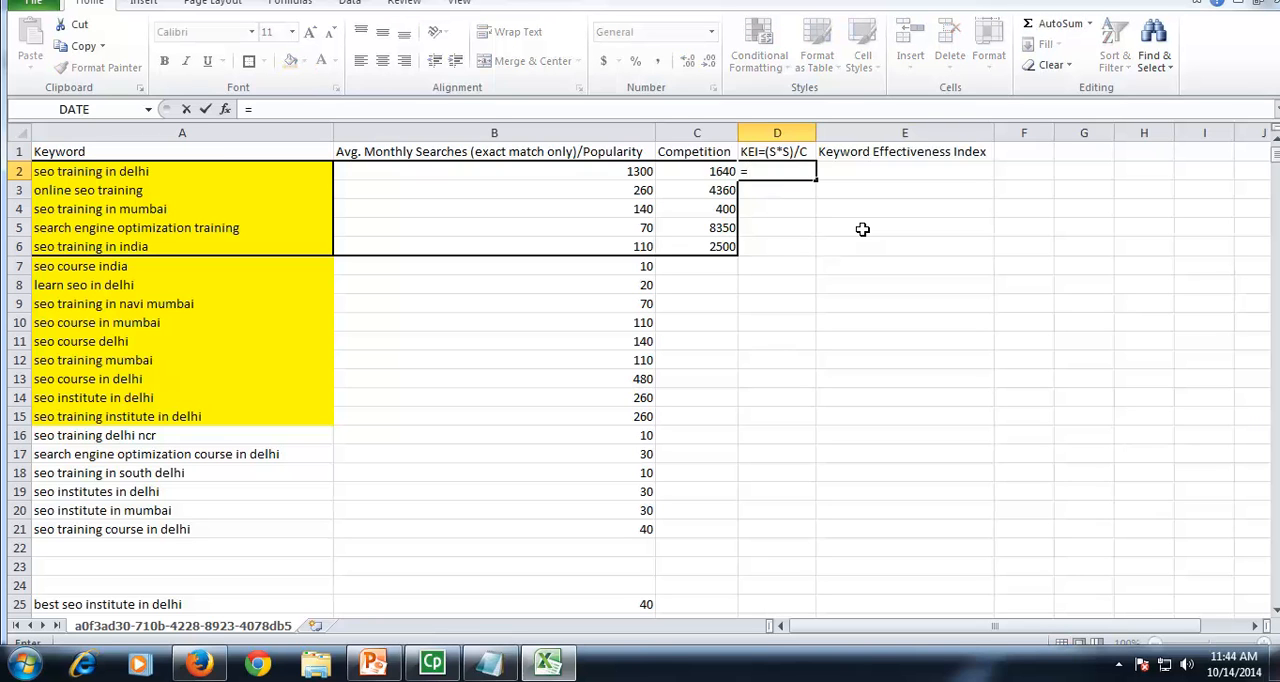
pyautogui.write('(')
pyautogui.click(628, 174)
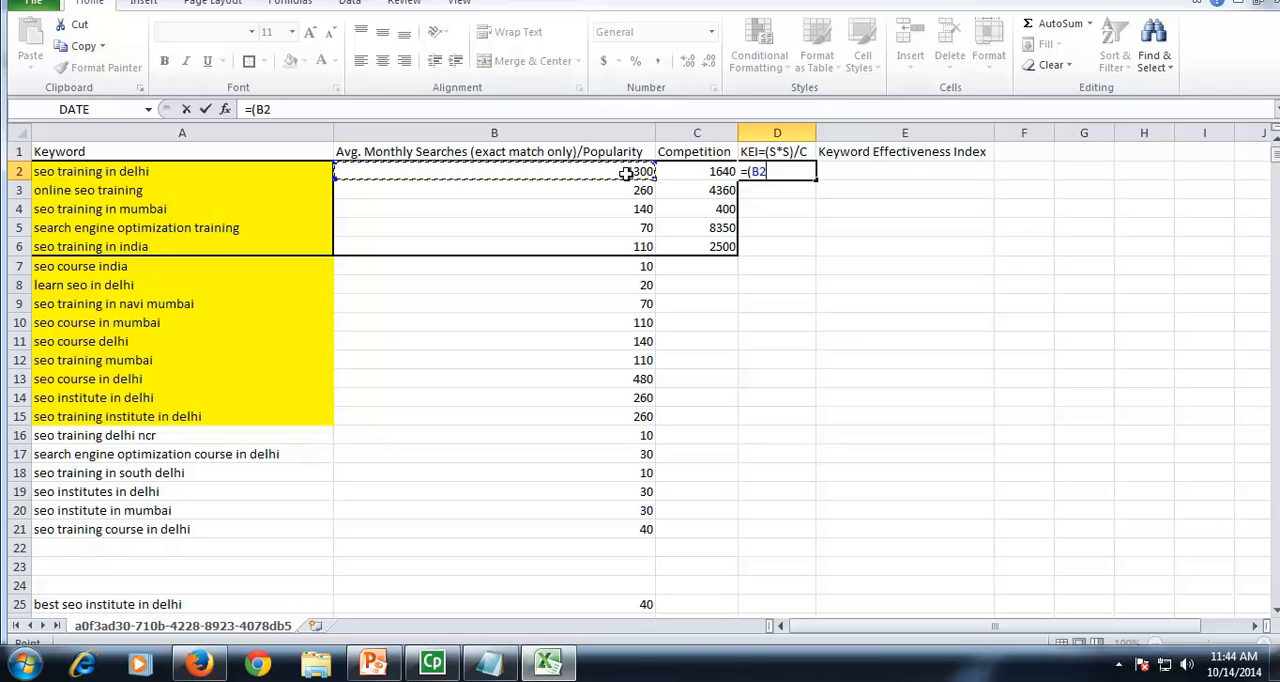
pyautogui.write('*')
pyautogui.click(628, 174)
pyautogui.write(')/')
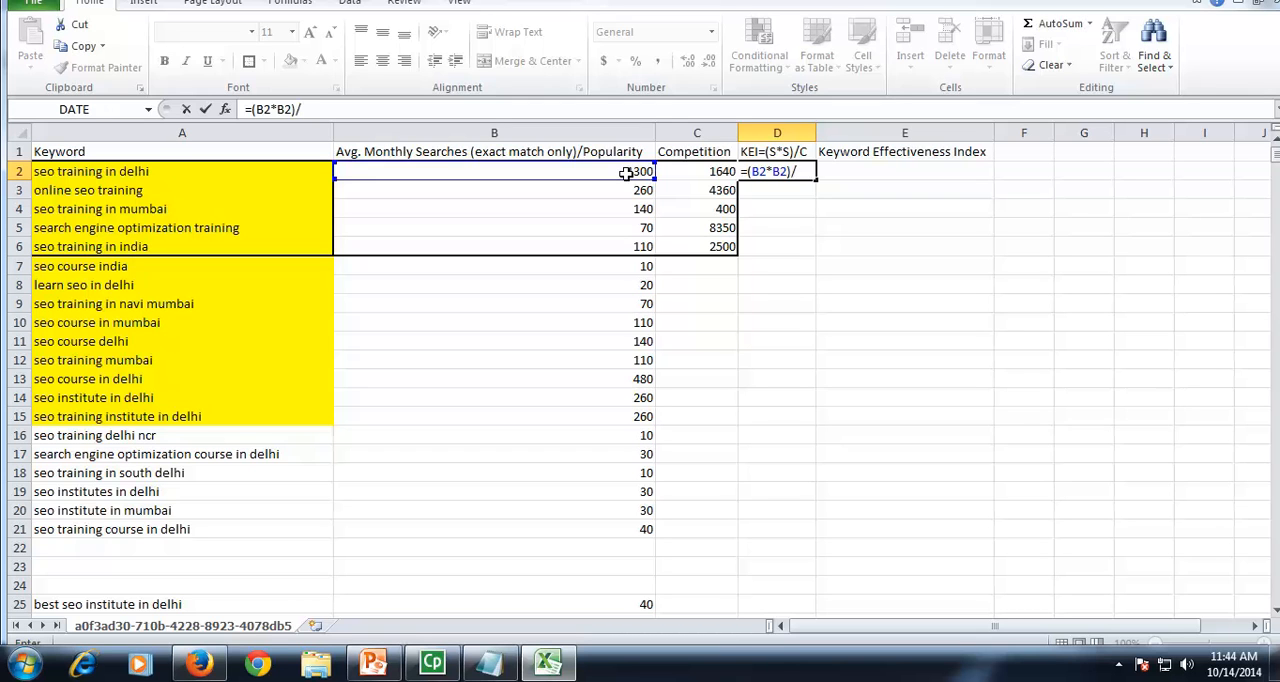
pyautogui.click(691, 173)
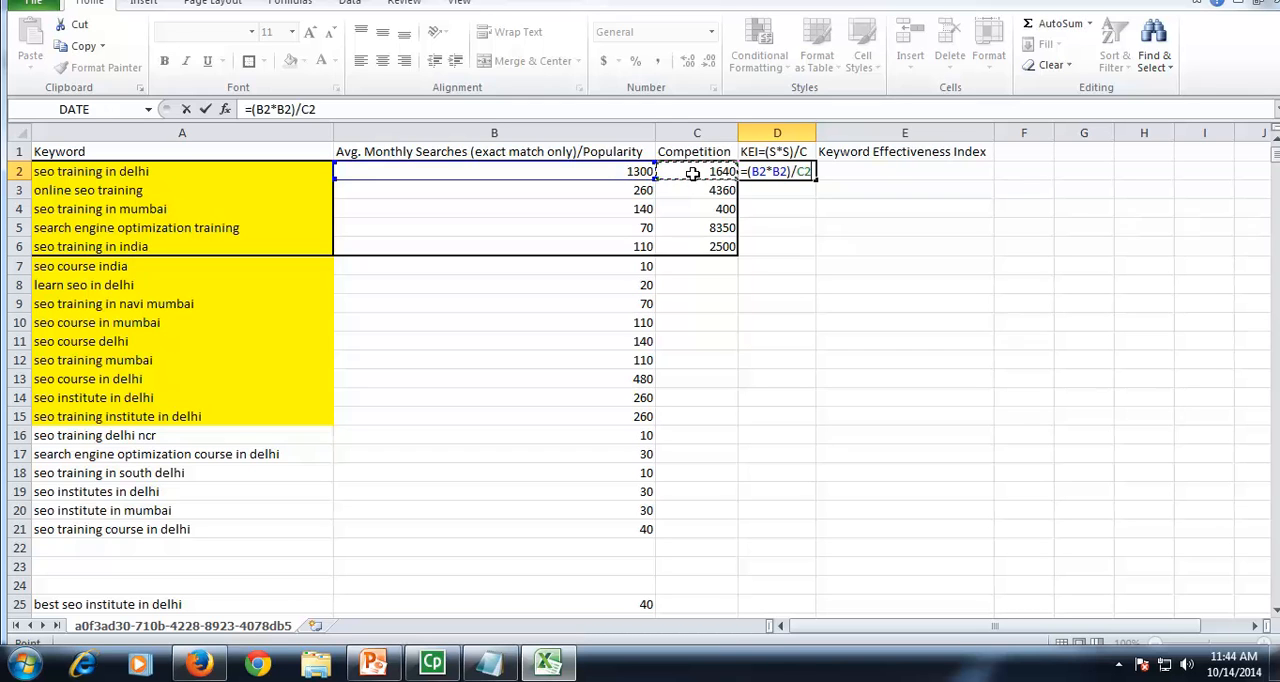
pyautogui.press('Return')
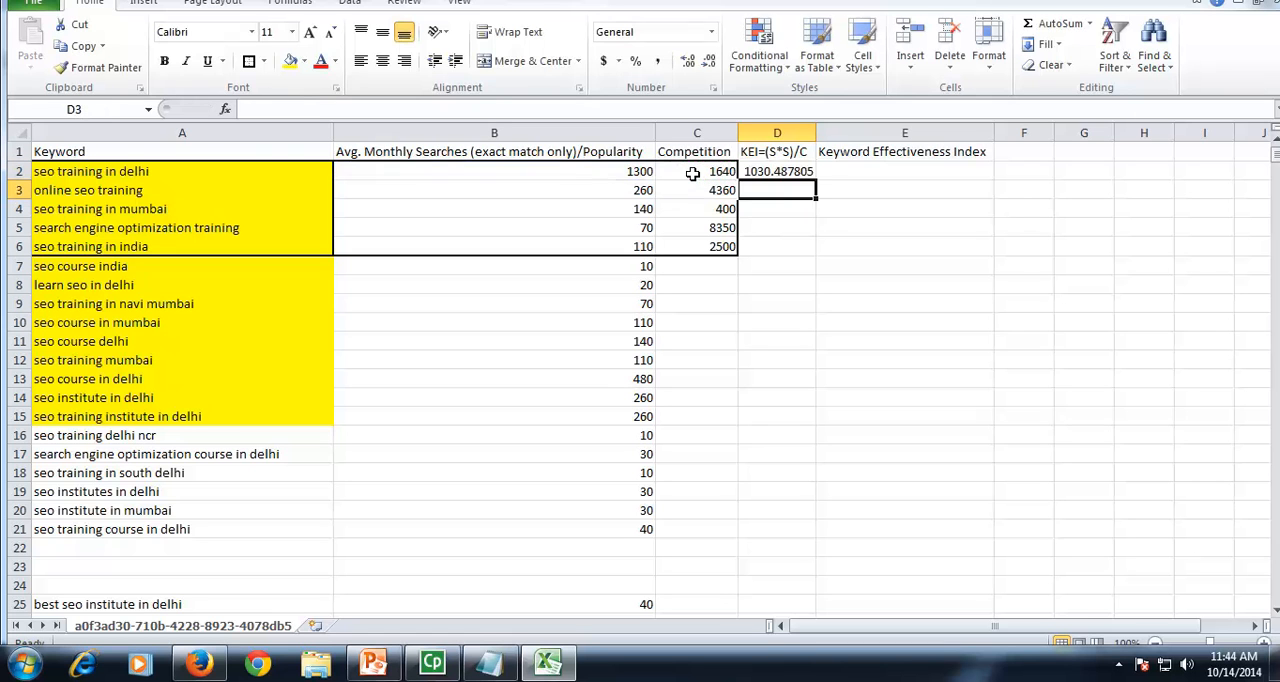
# Step: Fill the KEI formula from D2 down to D6 for the remaining outlined keywords
pyautogui.click(800, 173)
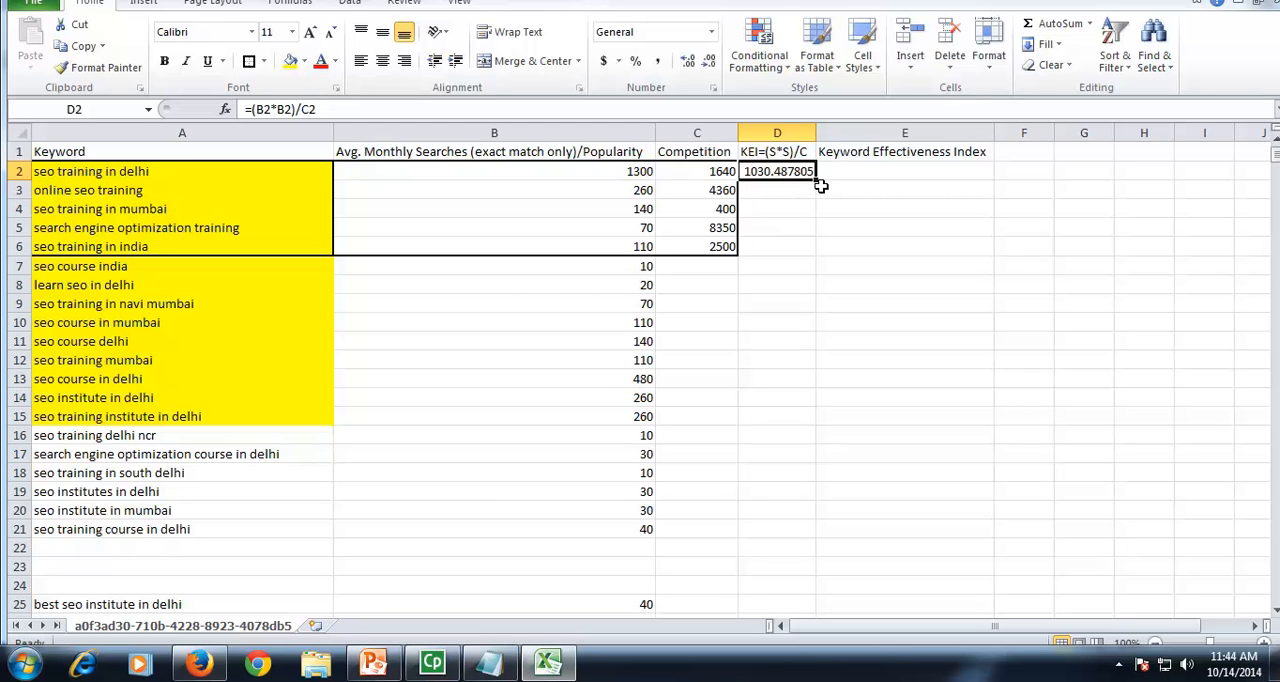
pyautogui.moveTo(815, 176); pyautogui.dragTo(812, 252)
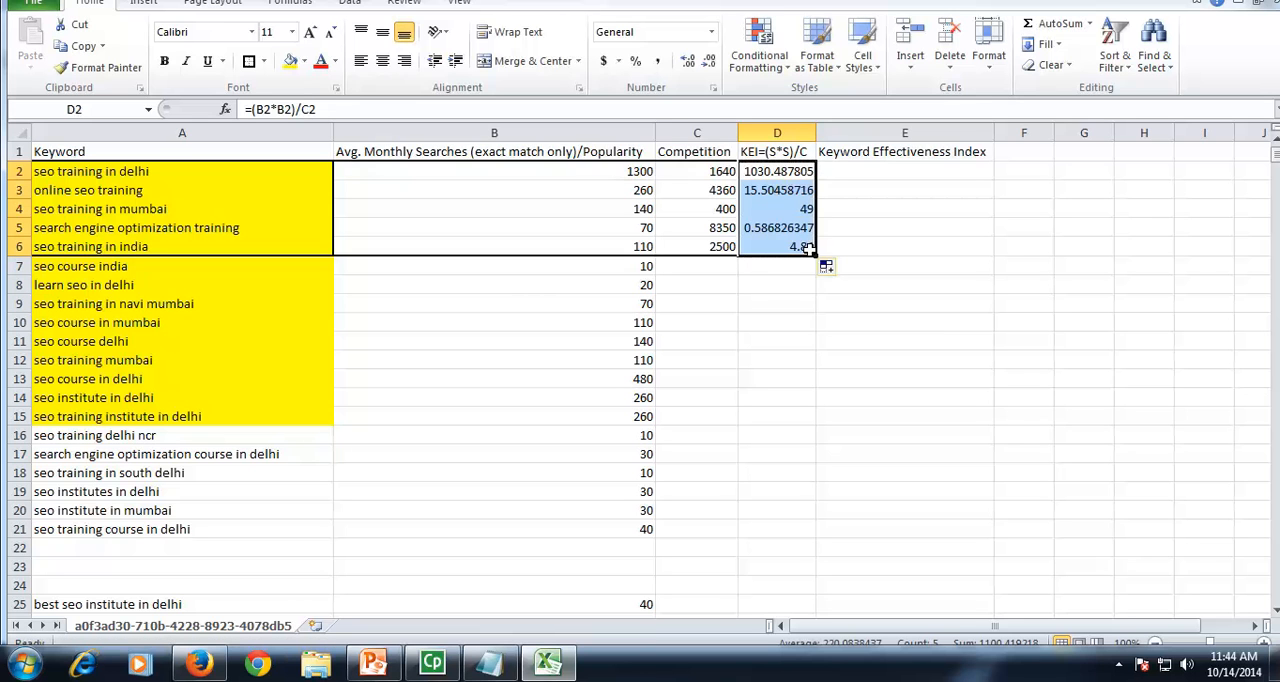
pyautogui.click(870, 233)
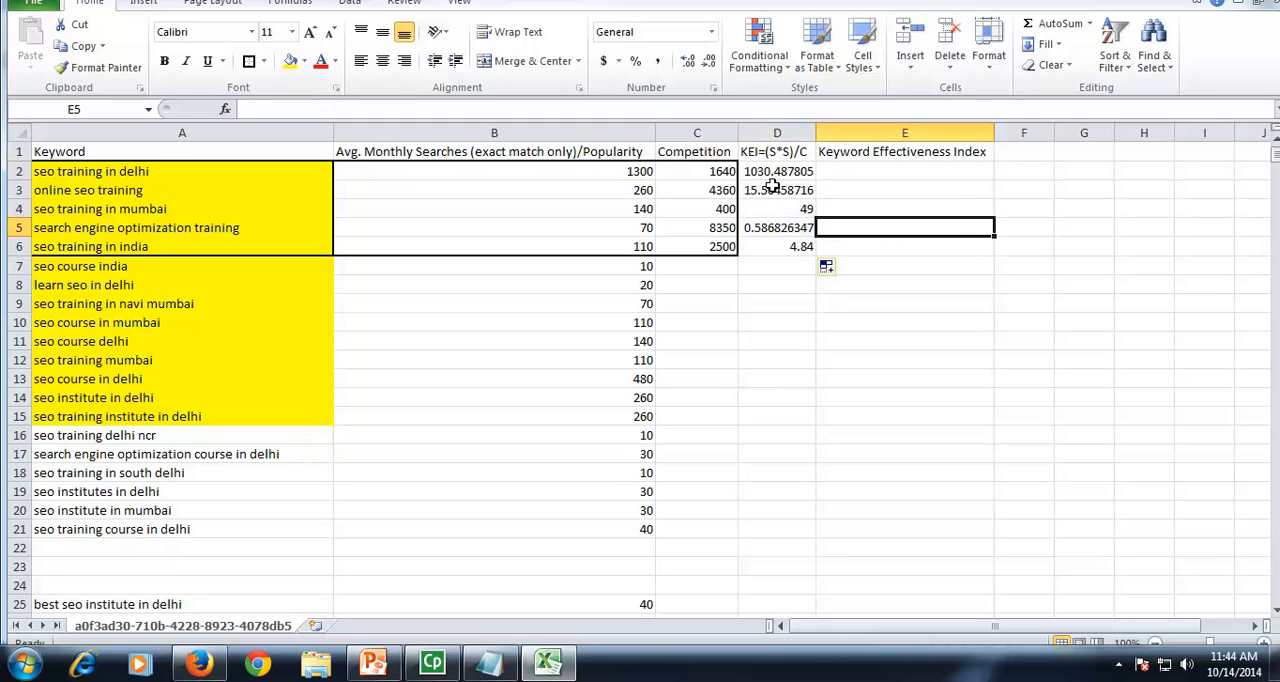
# Step: Review the KEI values in D2:D6 against popularity and competition in rows 4 and 5, and open D2's formula for inspection
pyautogui.moveTo(778, 171); pyautogui.dragTo(780, 246)
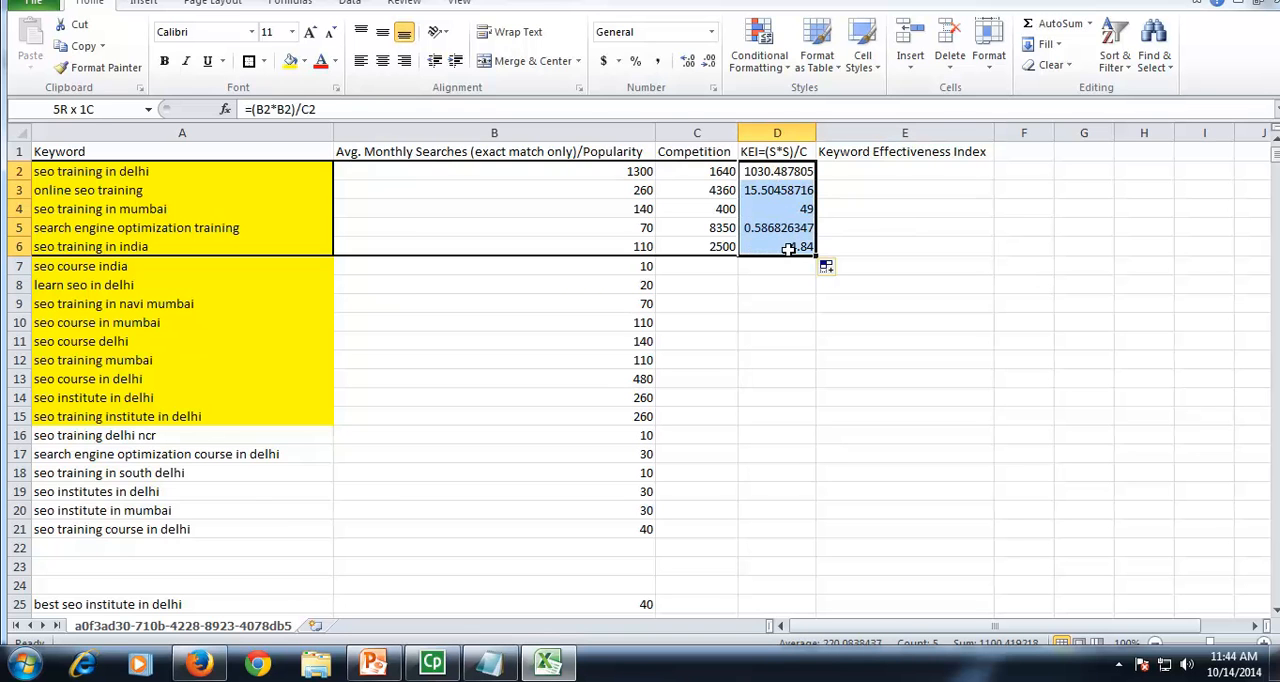
pyautogui.click(855, 228)
pyautogui.moveTo(779, 173); pyautogui.dragTo(781, 248)
pyautogui.click(795, 209)
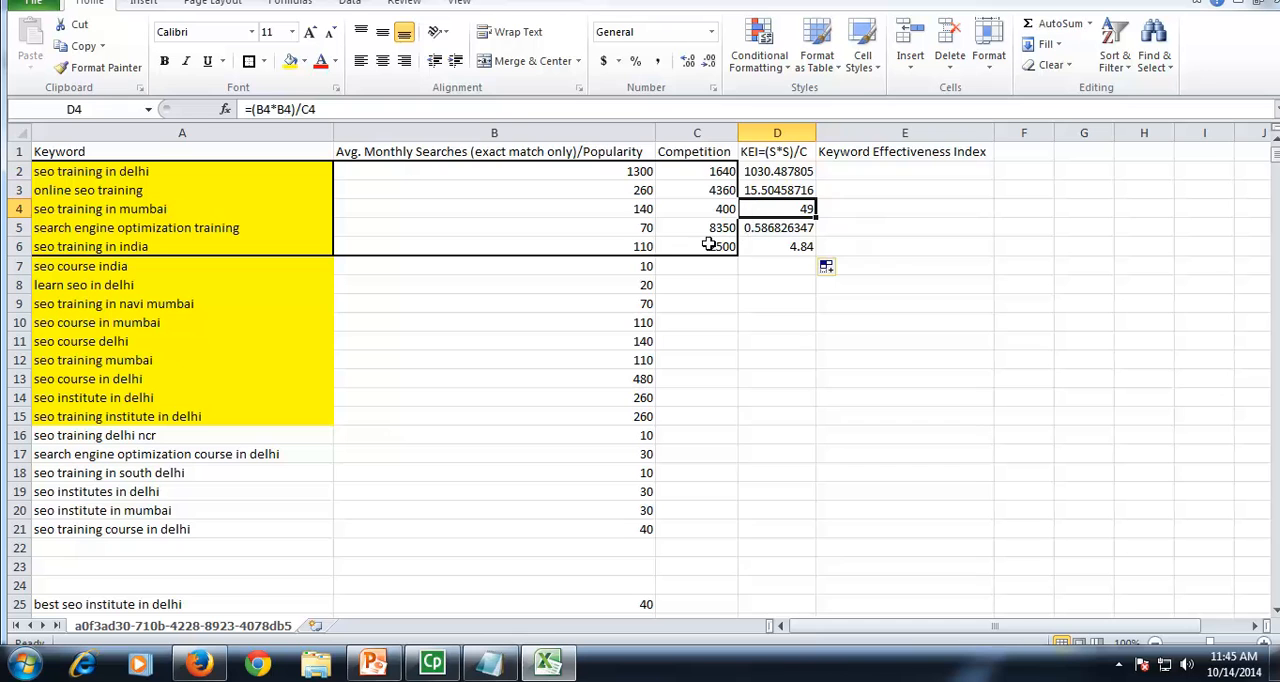
pyautogui.click(645, 229)
pyautogui.moveTo(645, 229); pyautogui.dragTo(672, 229)
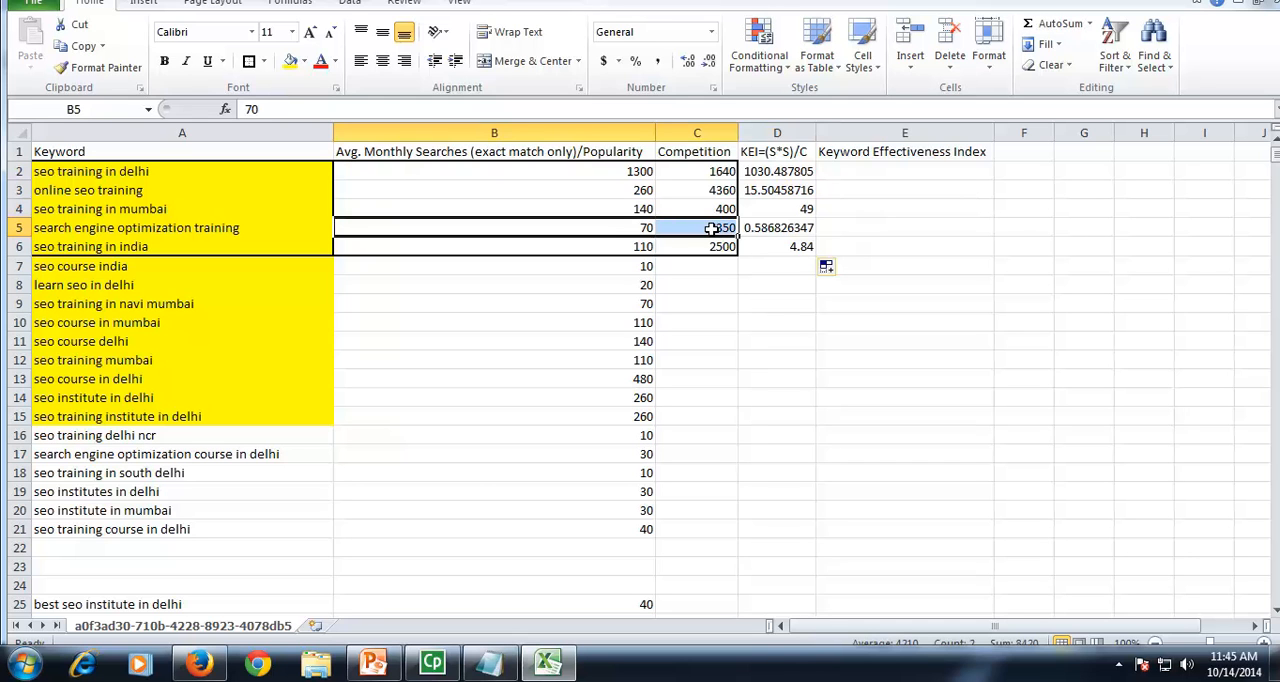
pyautogui.click(767, 228)
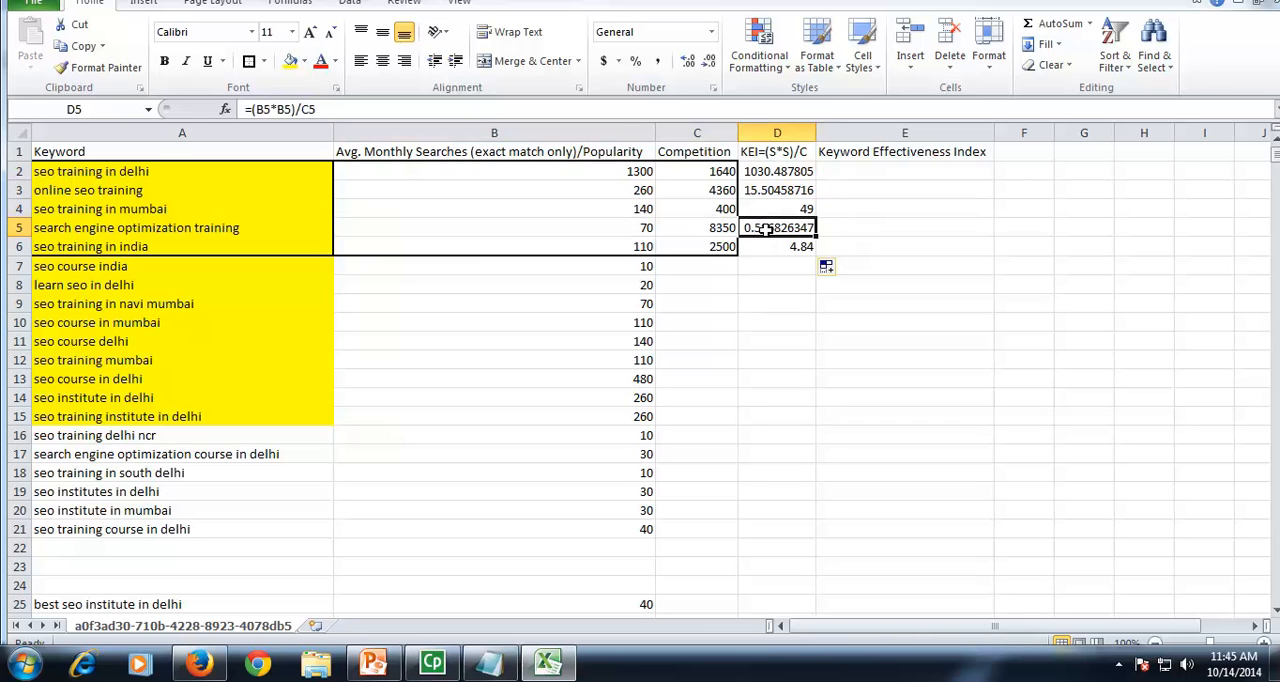
pyautogui.click(637, 208)
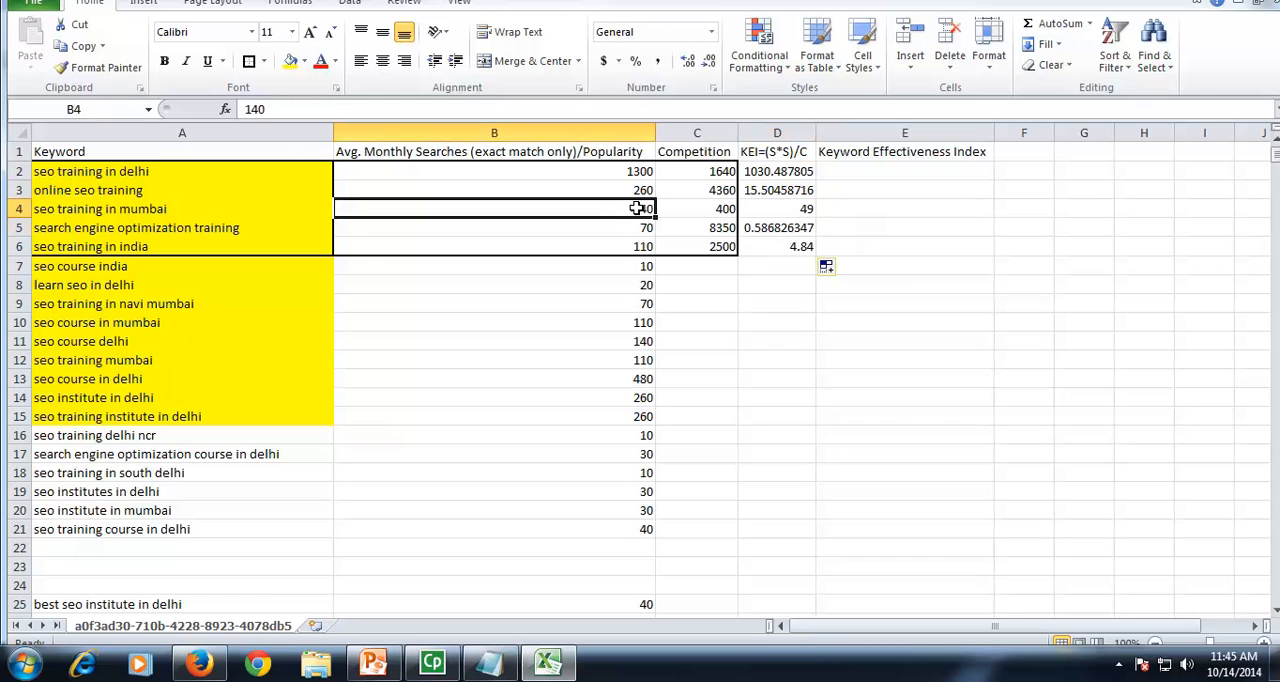
pyautogui.click(700, 208)
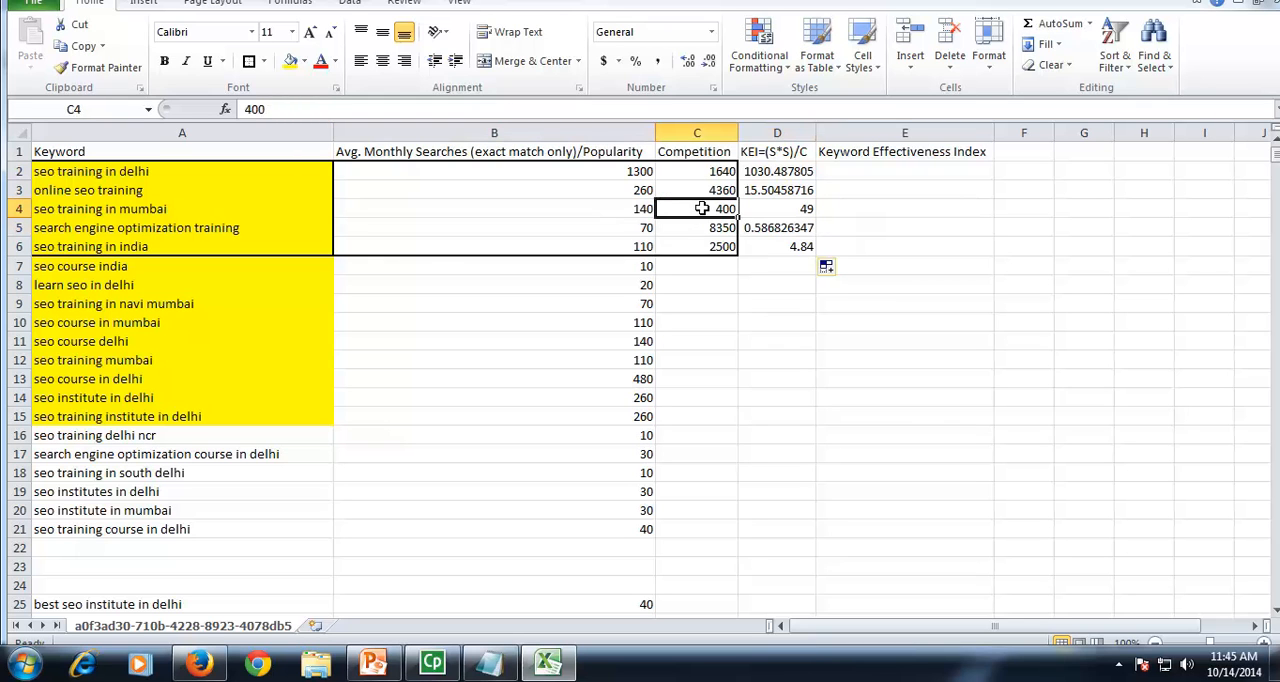
pyautogui.click(792, 209)
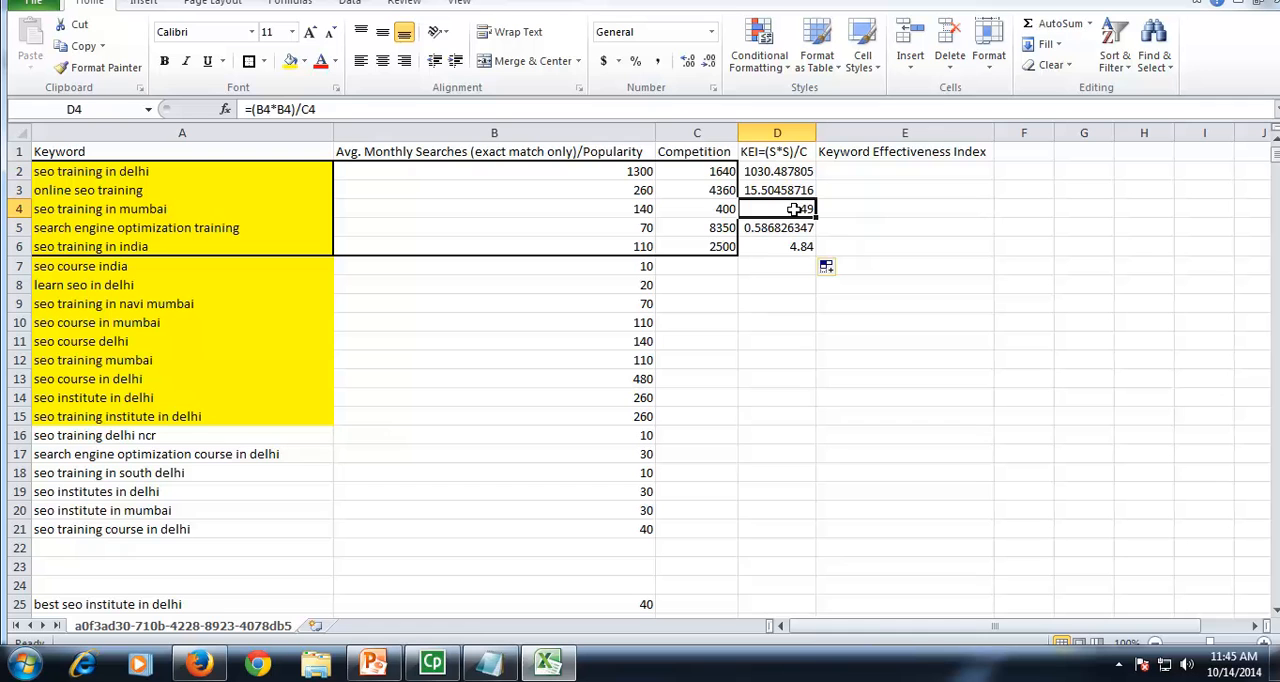
pyautogui.doubleClick(767, 172)
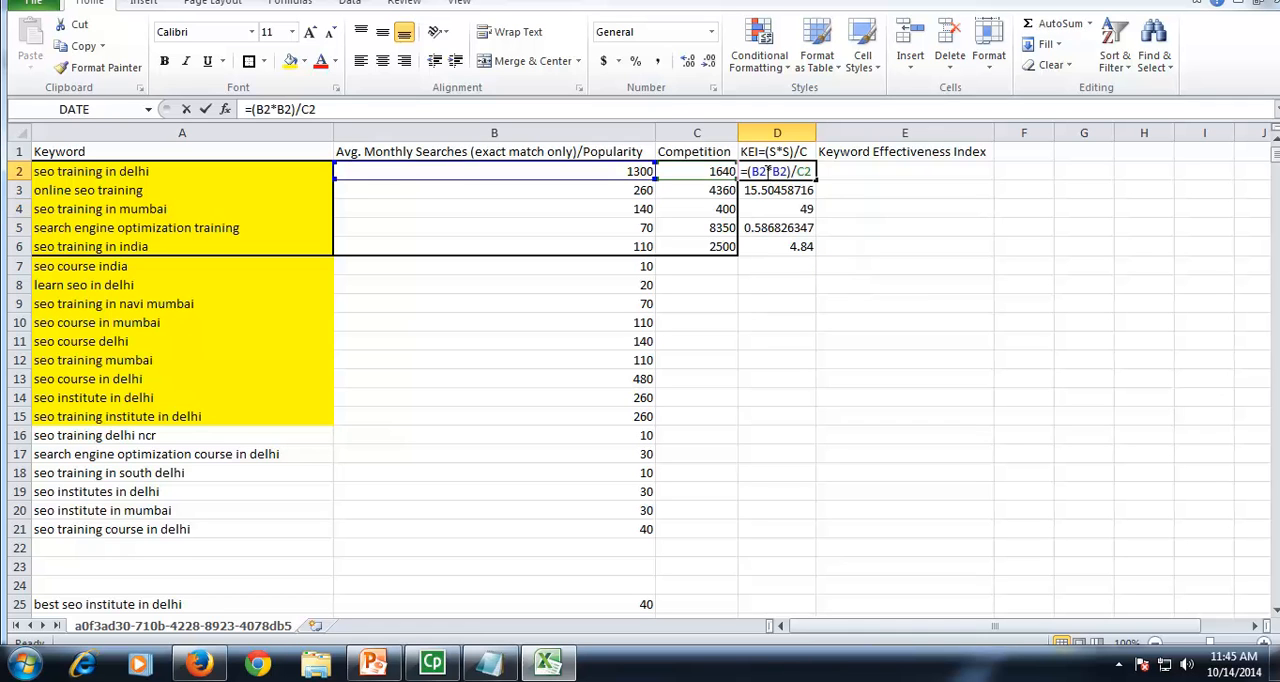
# Step: Close D2's formula unchanged, inspect the KEI formula in D5, and compare the KEI values for the outlined keywords
pyautogui.press('Return')
pyautogui.press('Up')
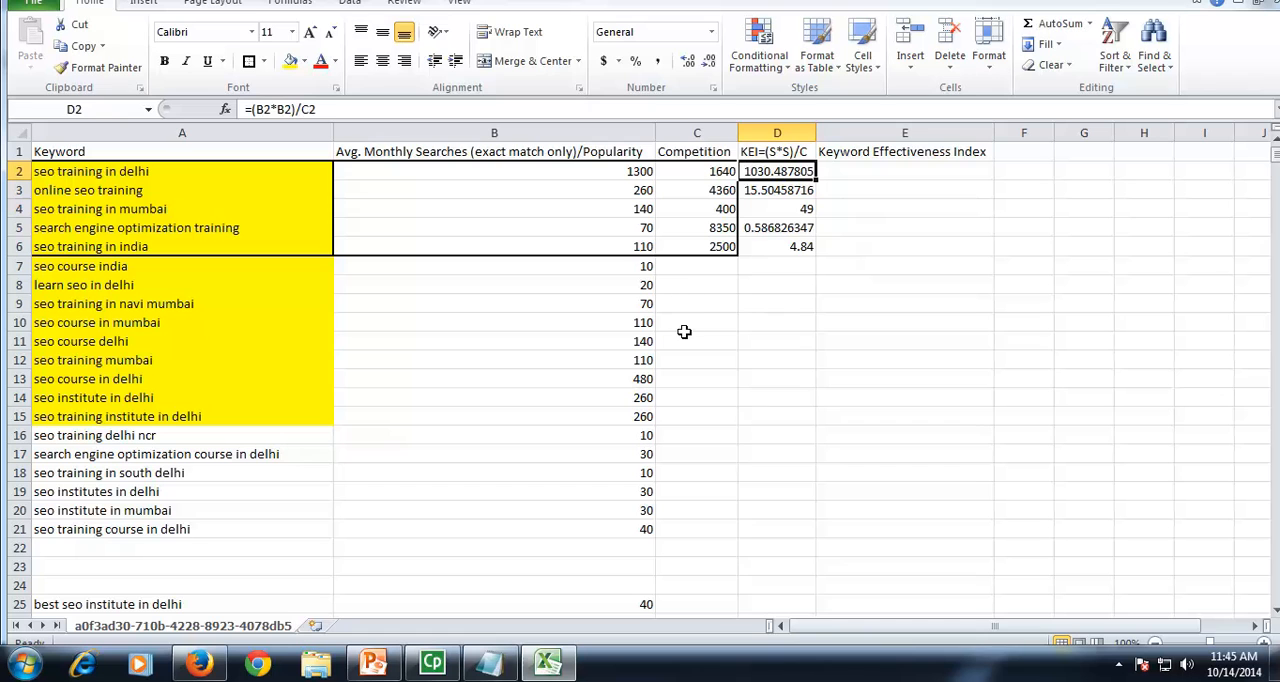
pyautogui.moveTo(706, 283); pyautogui.dragTo(700, 438)
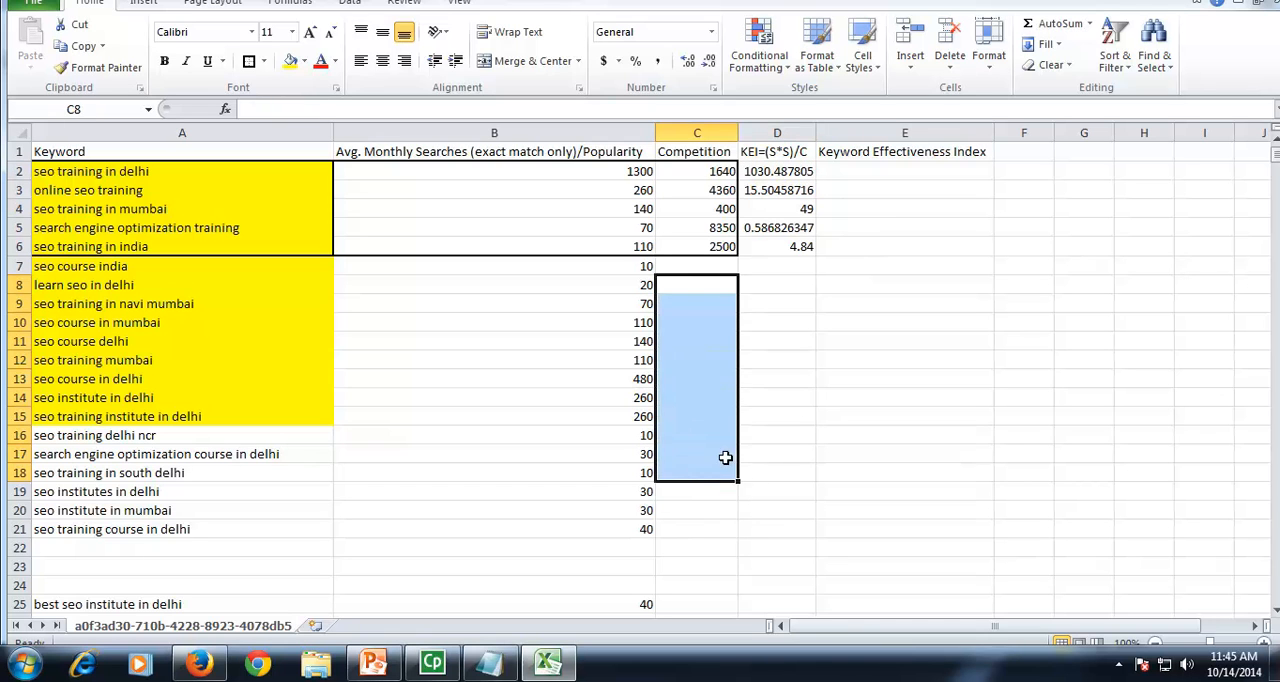
pyautogui.click(789, 386)
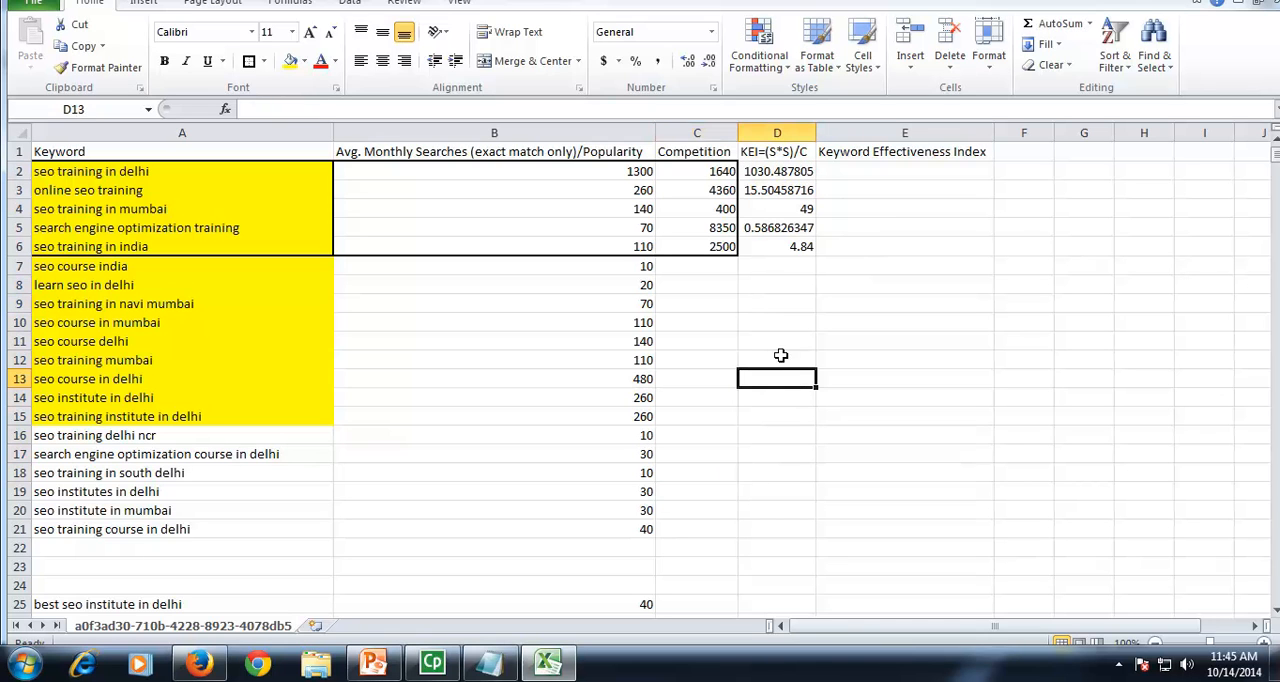
pyautogui.doubleClick(757, 228)
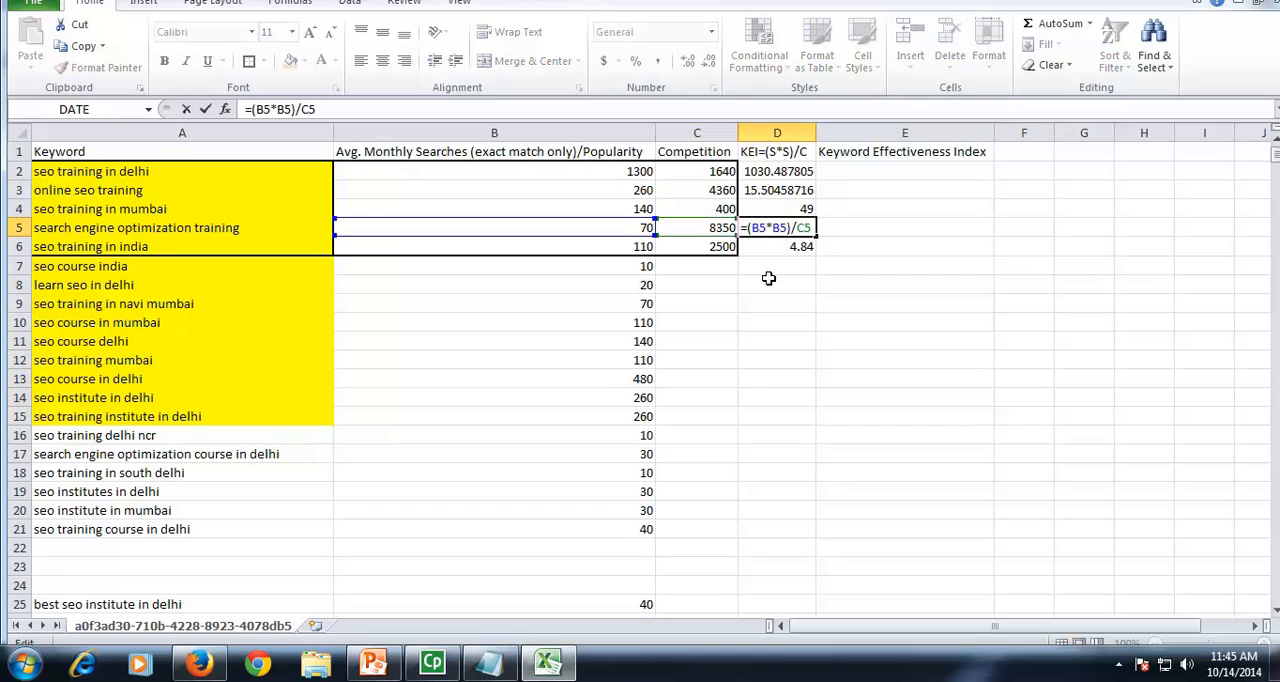
pyautogui.click(769, 279)
pyautogui.press('Up')
pyautogui.press('Up')
pyautogui.press('Up')
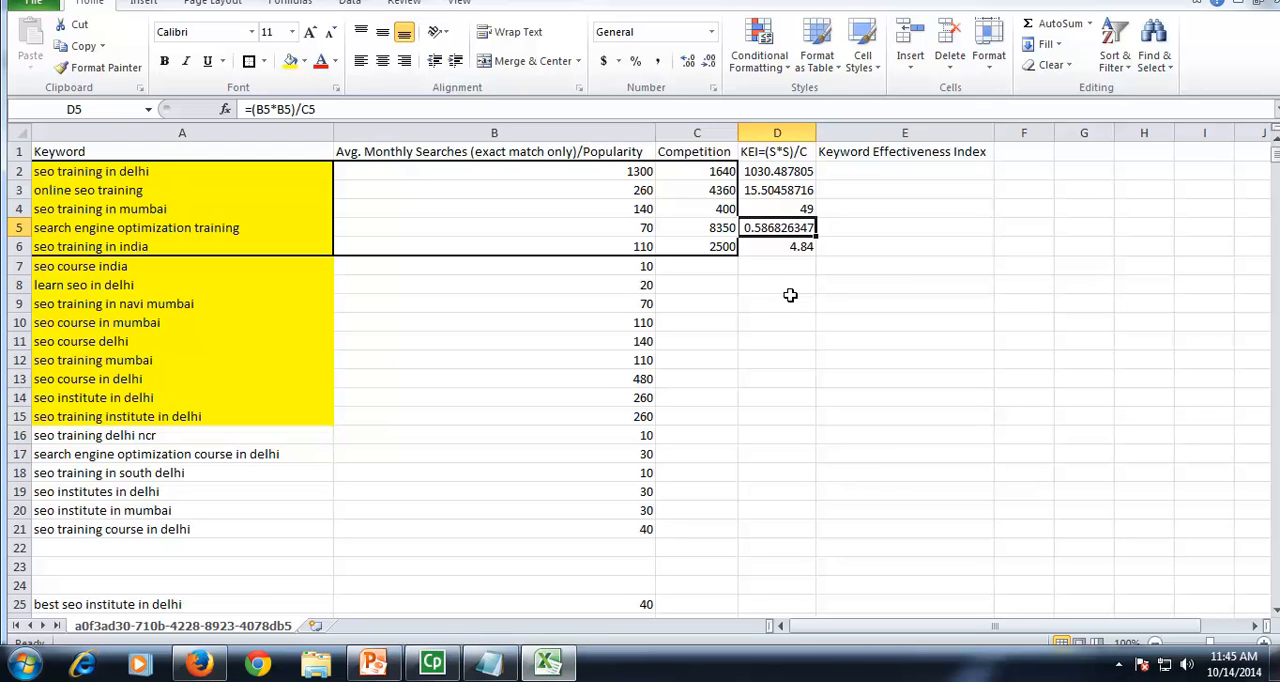
pyautogui.click(786, 297)
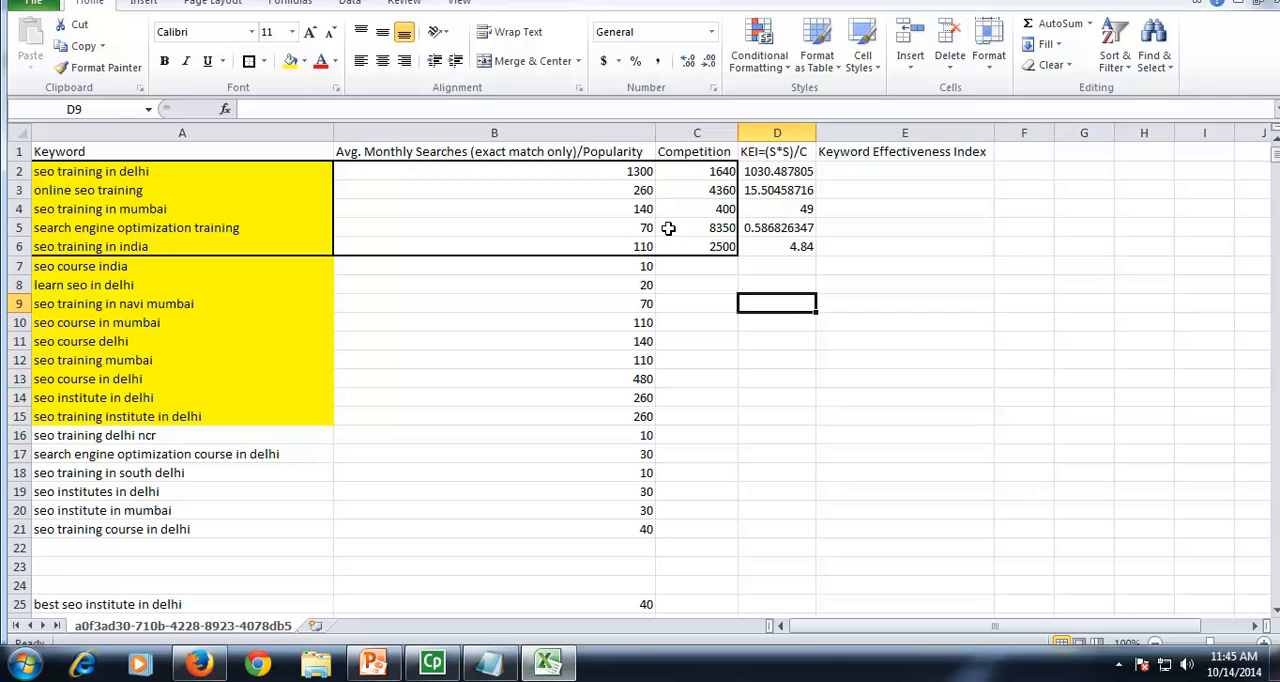
pyautogui.click(760, 172)
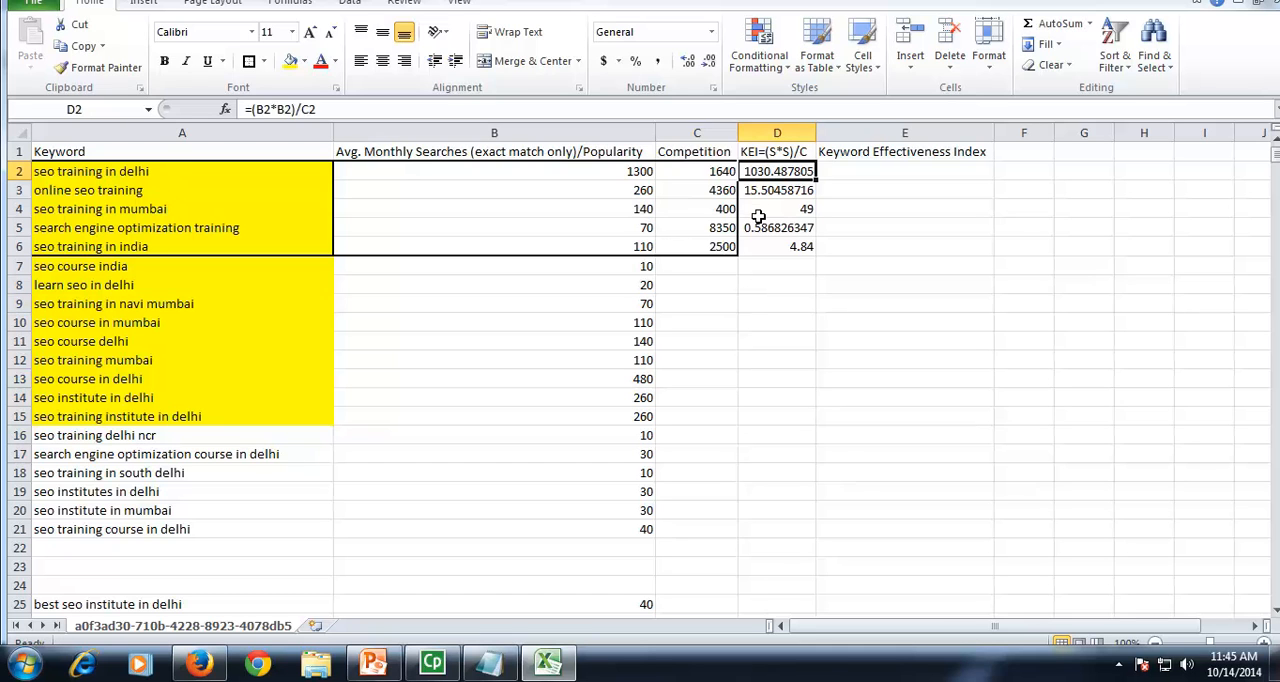
pyautogui.click(774, 208)
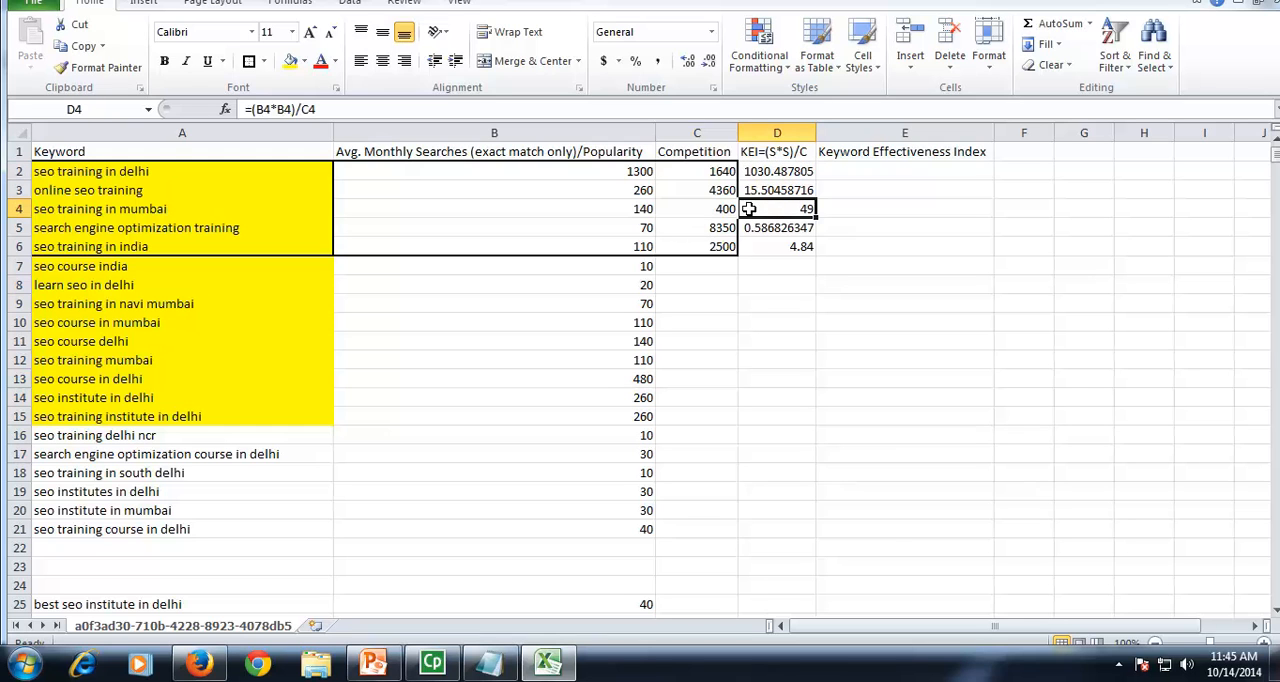
# Step: Bold the keywords "seo training in delhi" in A2 and "seo training in mumbai" in A4
pyautogui.click(278, 175)
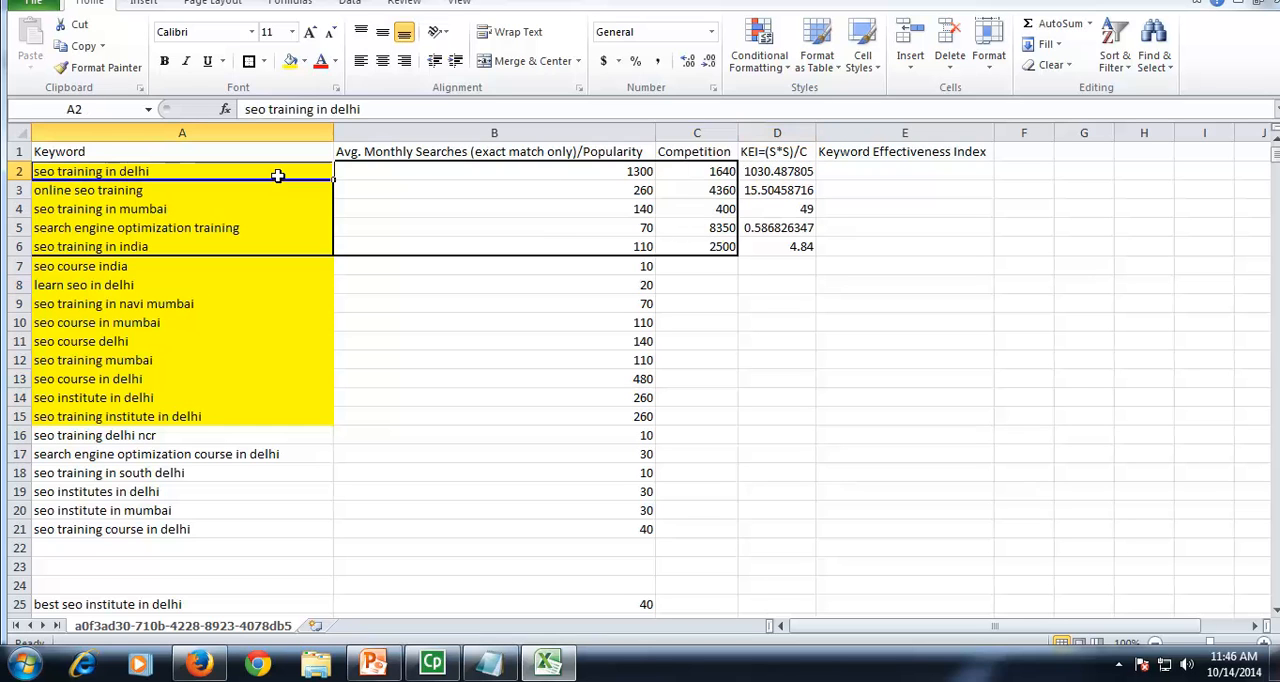
pyautogui.hotkey('ctrl', 'b')
pyautogui.click(244, 209)
pyautogui.hotkey('ctrl', 'b')
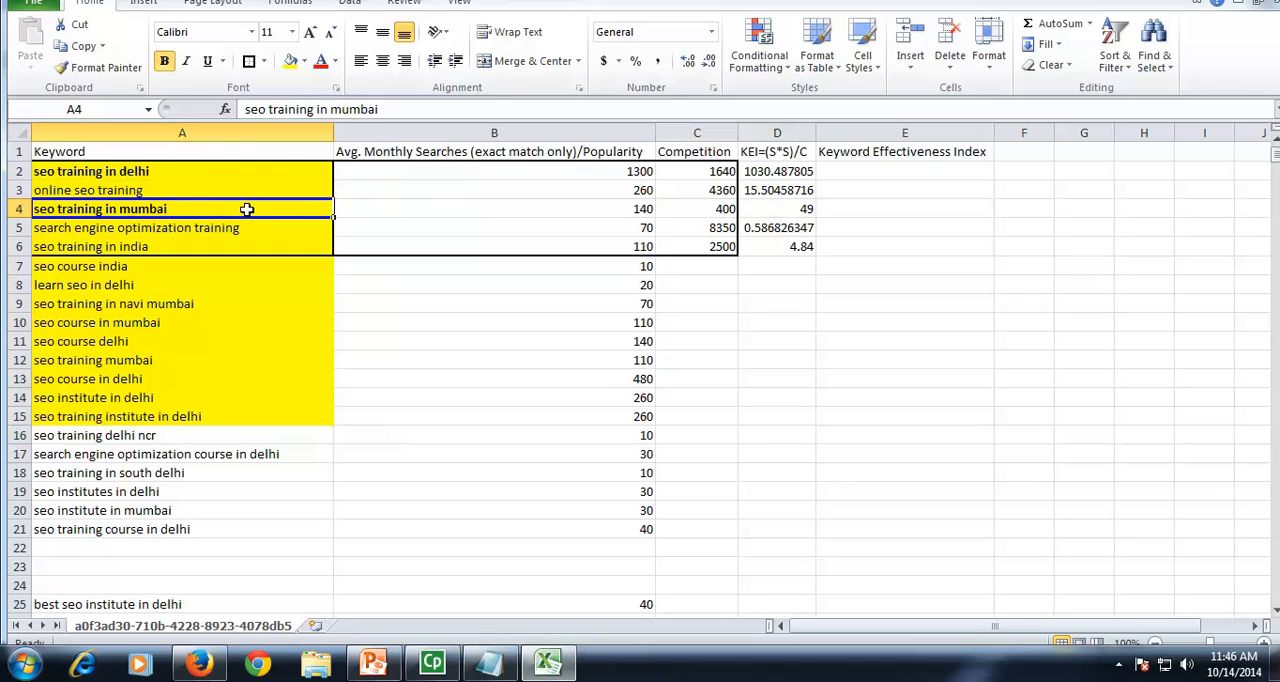
pyautogui.click(779, 322)
# Step: Compare monthly searches with competition in columns B and C for the keywords in rows 2 to 4
pyautogui.moveTo(609, 170); pyautogui.dragTo(716, 360)
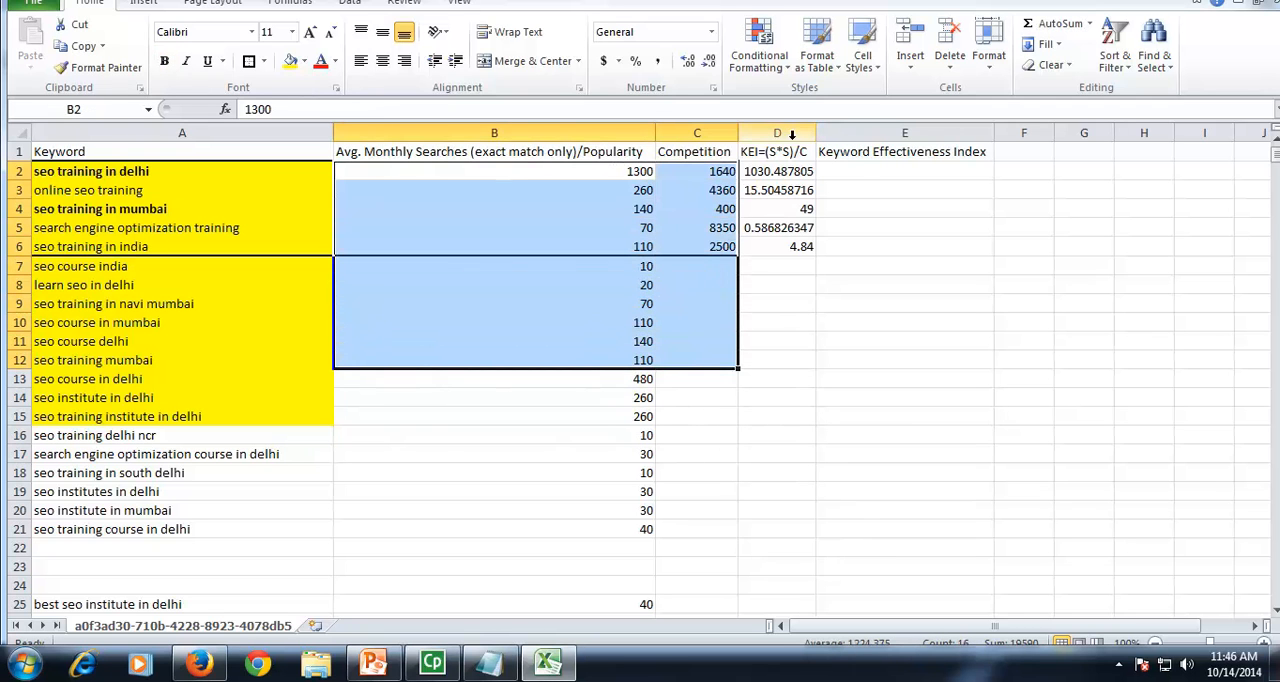
pyautogui.click(720, 307)
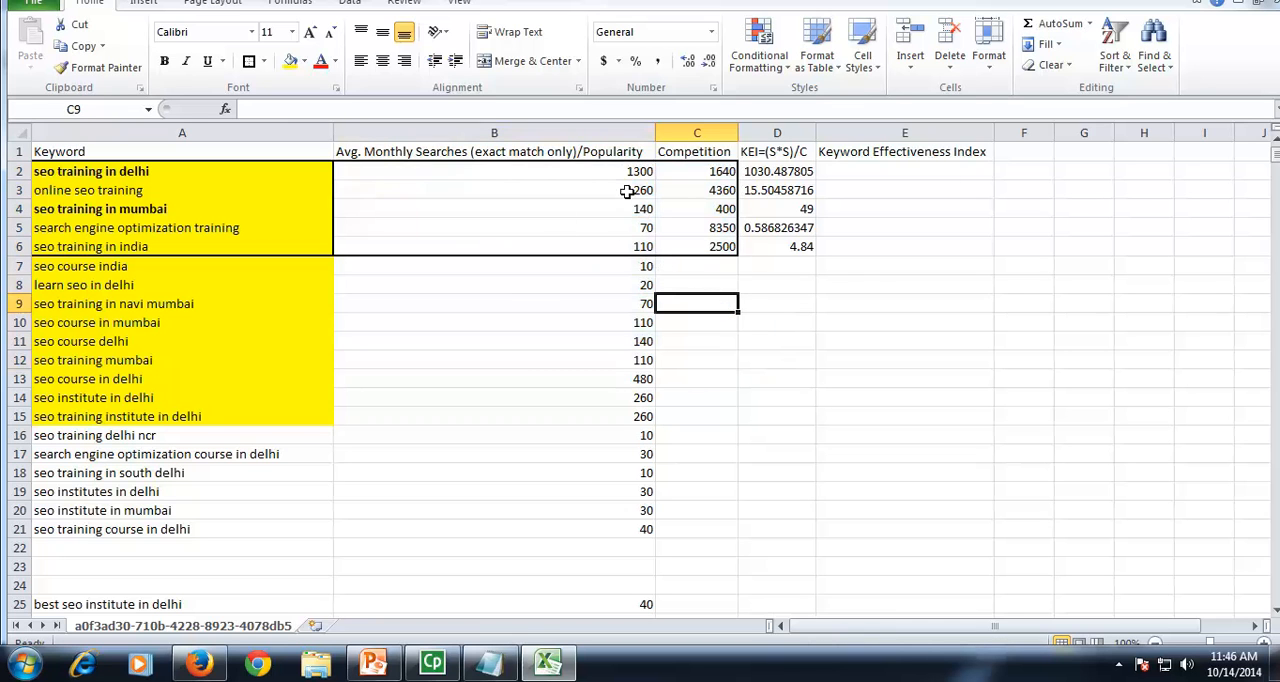
pyautogui.moveTo(641, 171); pyautogui.dragTo(690, 171)
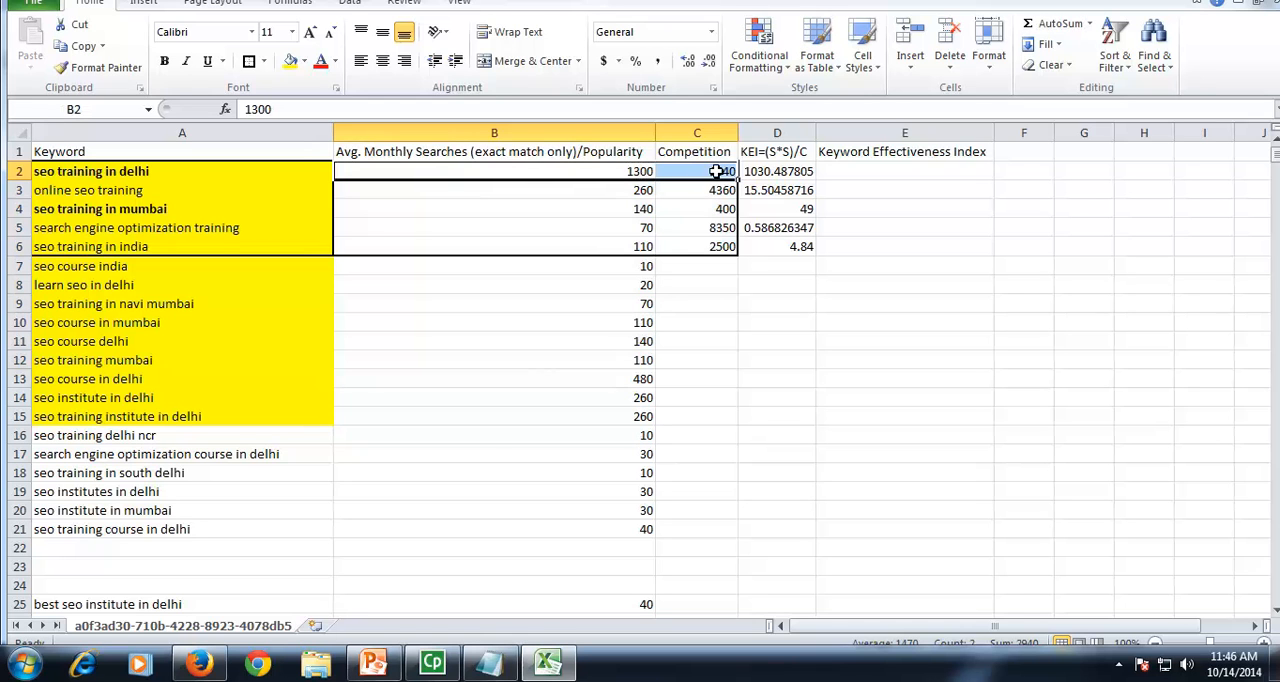
pyautogui.click(631, 189)
pyautogui.click(704, 189)
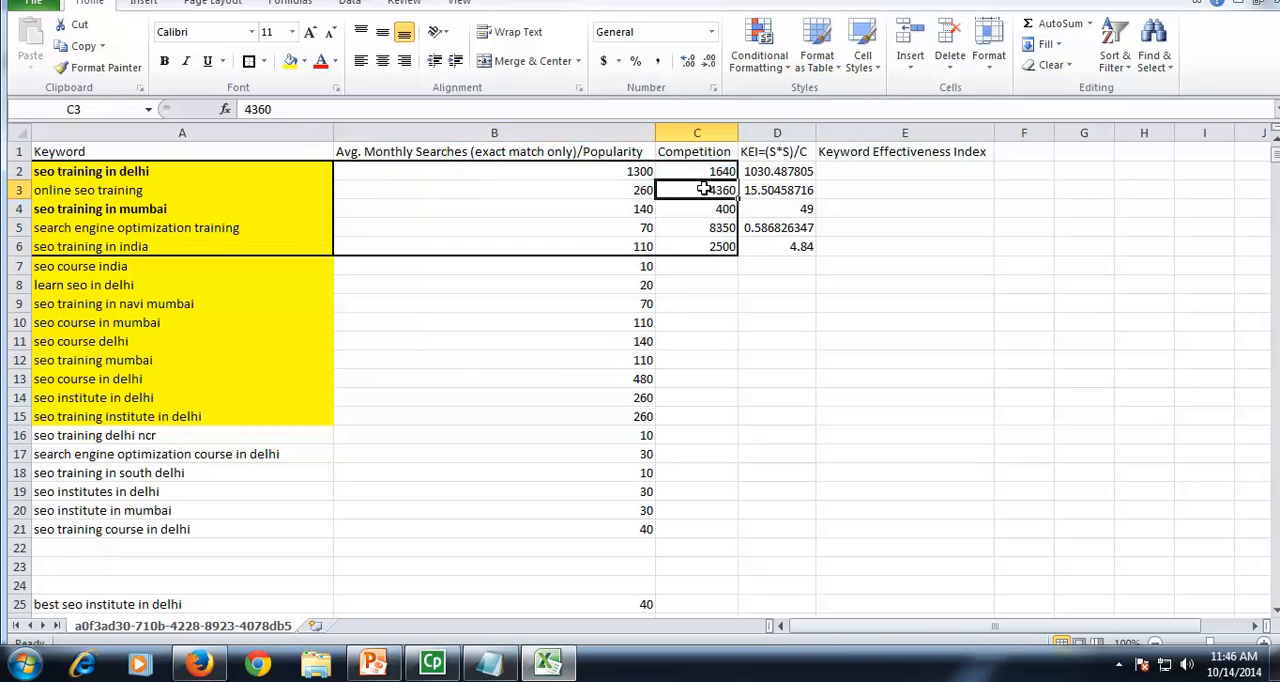
pyautogui.click(618, 210)
pyautogui.click(692, 209)
pyautogui.click(611, 209)
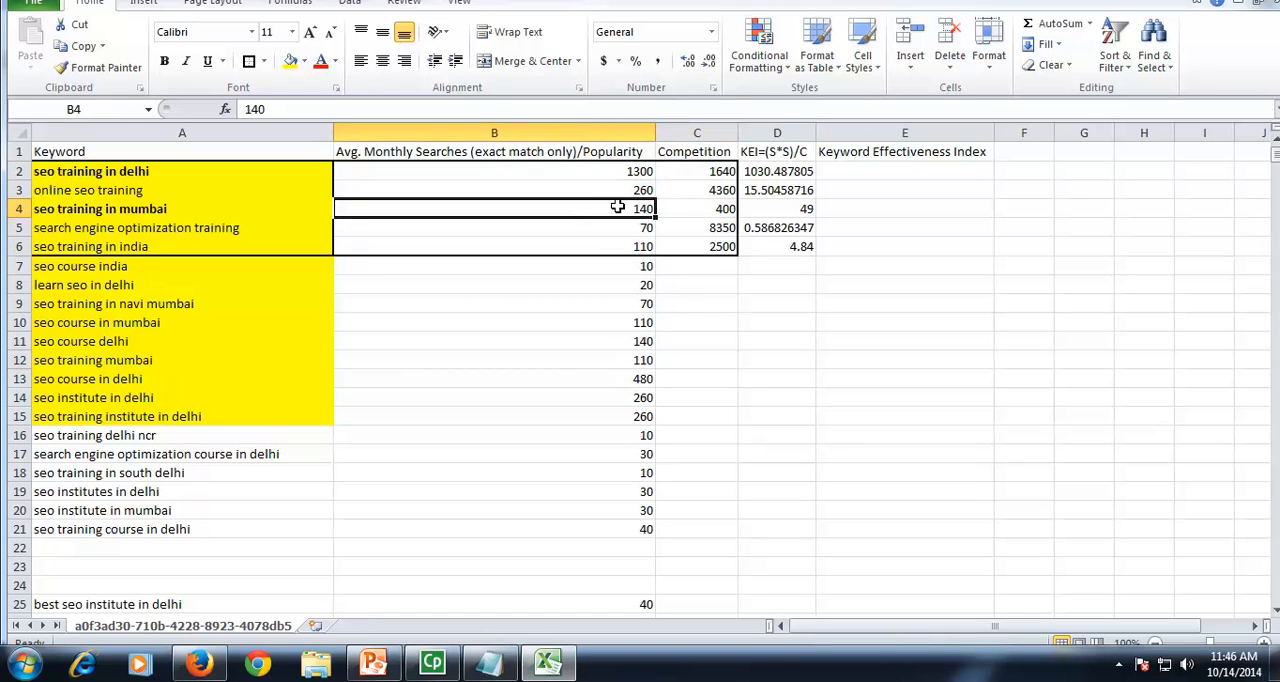
pyautogui.click(689, 307)
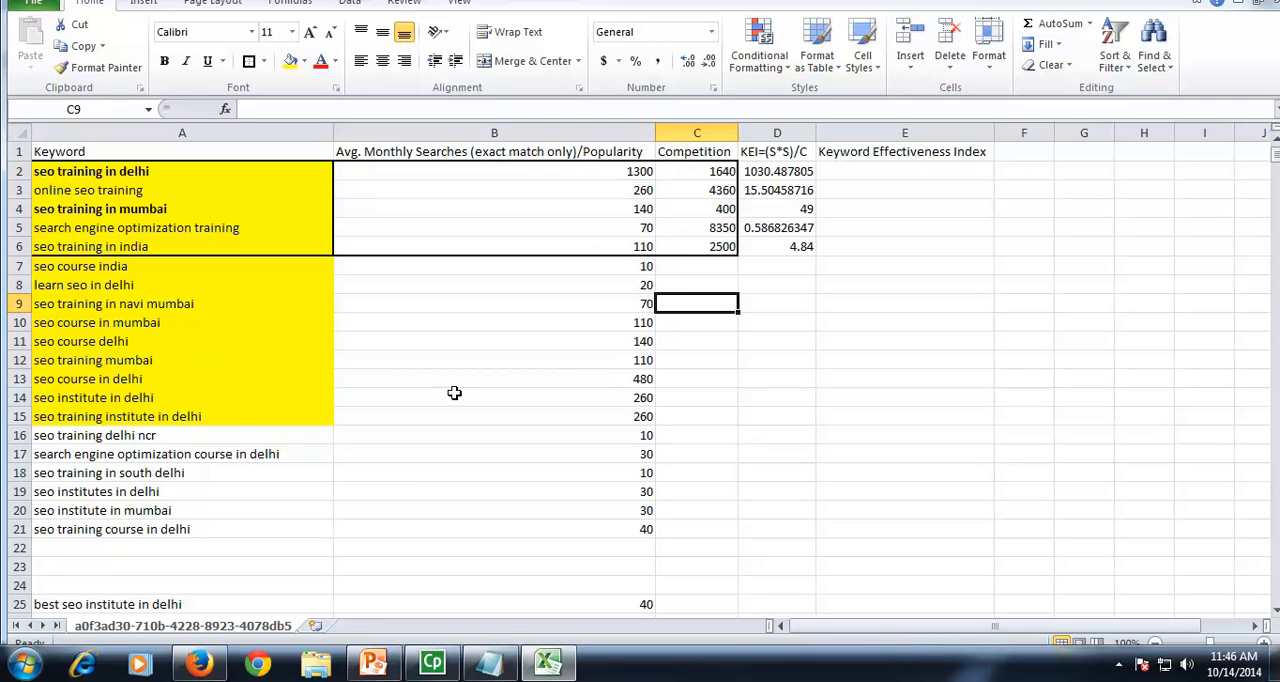
pyautogui.click(788, 383)
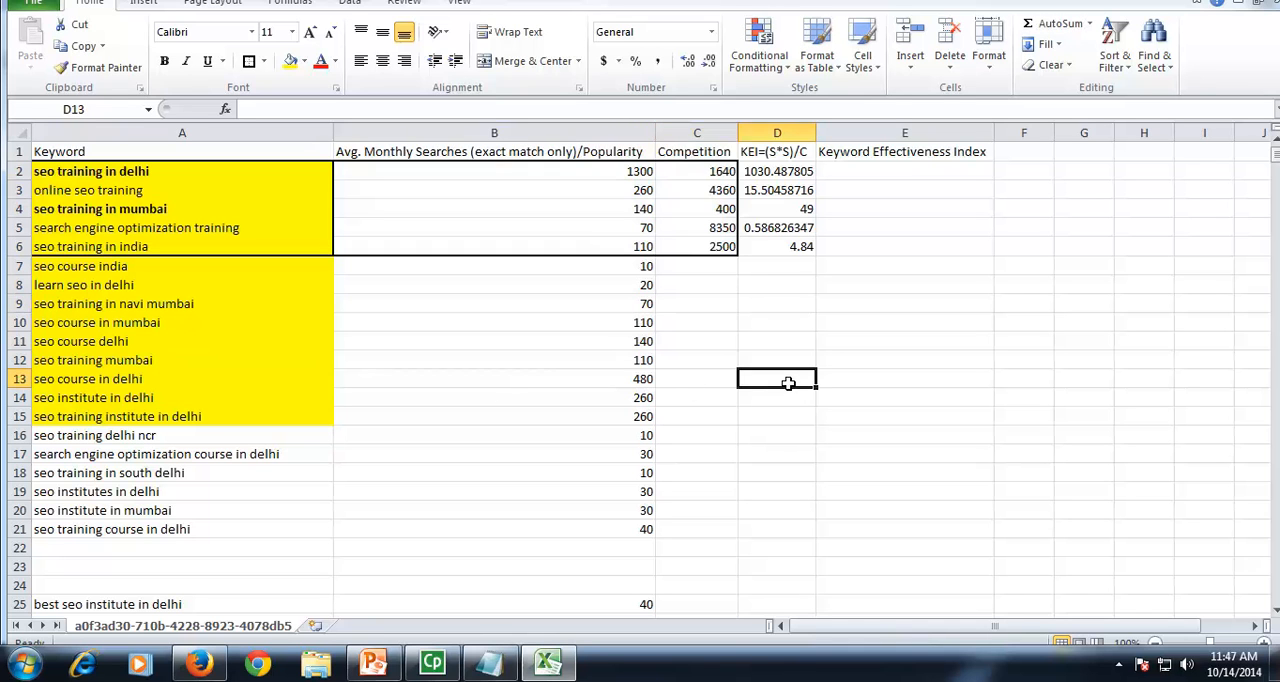
# Step: Recheck the searches and competition of "seo training in mumbai" and review the two bold keywords in A2 and A4
pyautogui.click(619, 209)
pyautogui.click(708, 209)
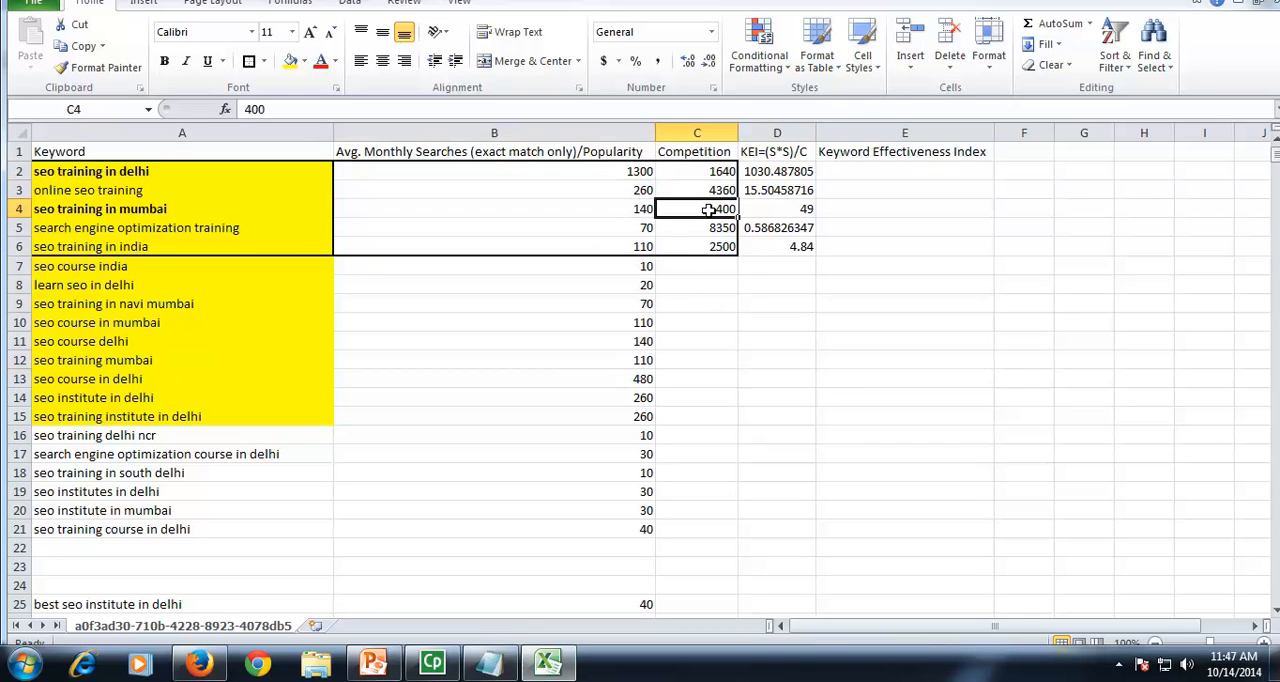
pyautogui.click(596, 209)
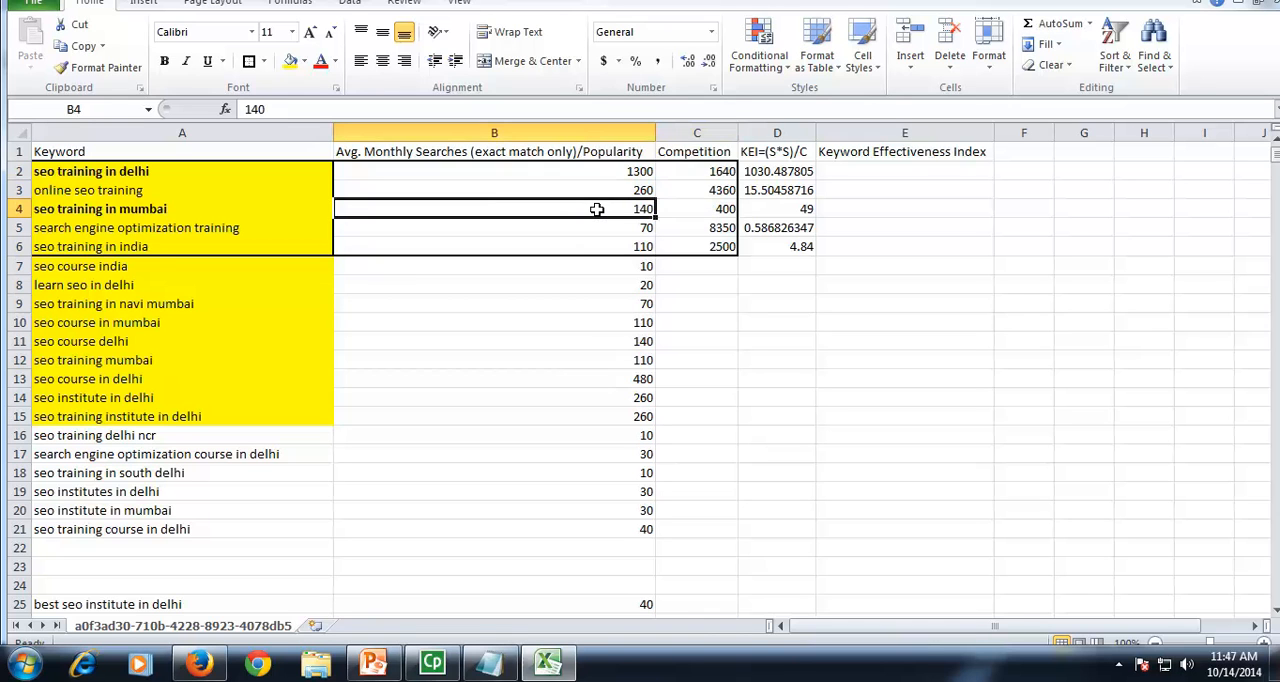
pyautogui.click(695, 209)
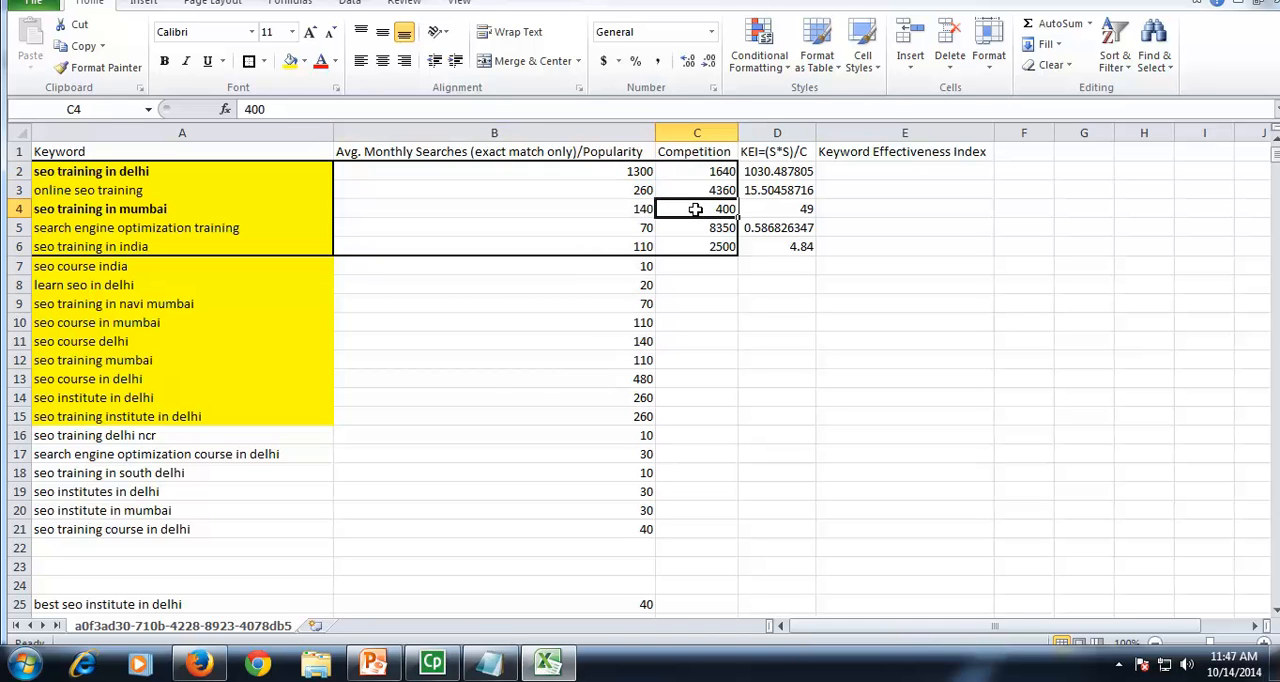
pyautogui.click(170, 177)
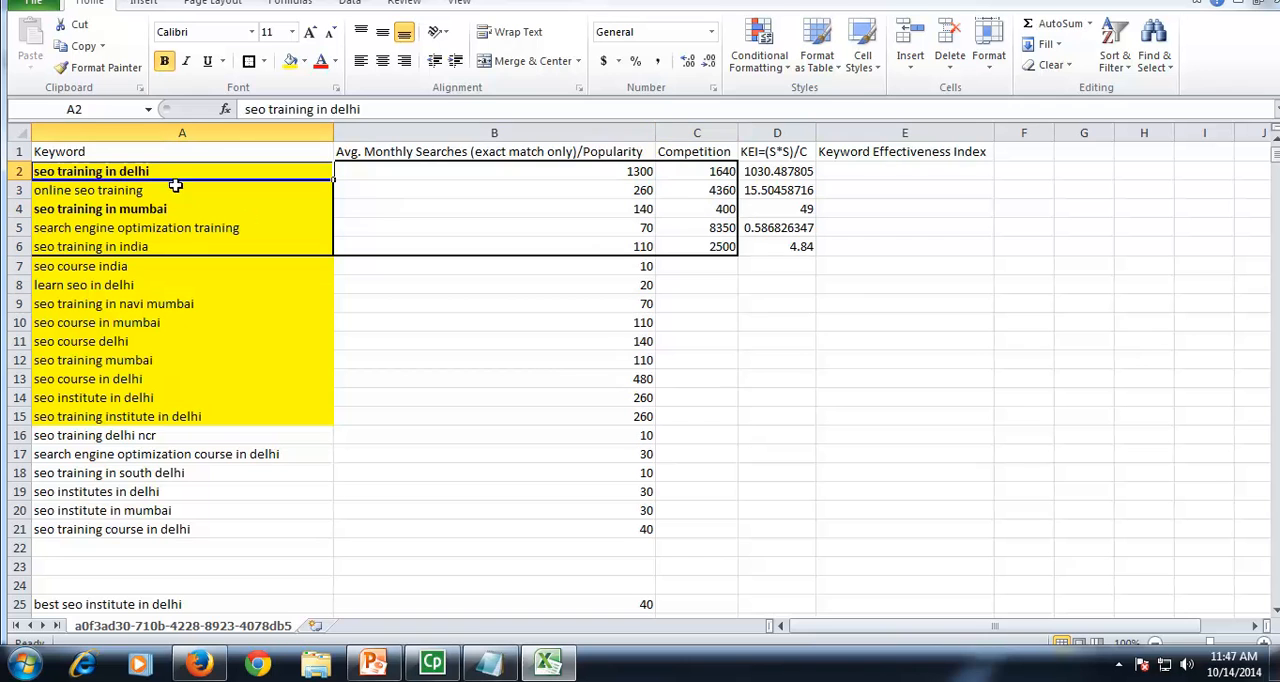
pyautogui.click(184, 208)
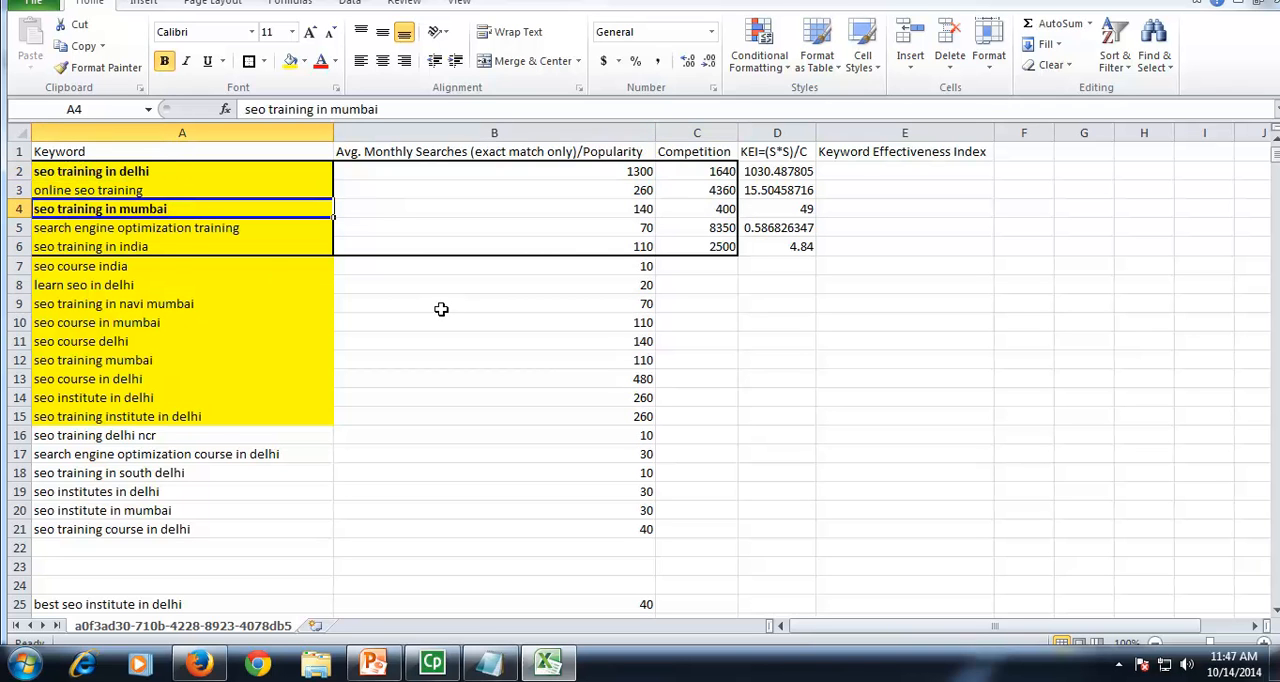
# Step: Switch to the PowerPoint presentation at the "SEO Research & Analysis" slide
pyautogui.moveTo(377, 670)
pyautogui.click(385, 560)
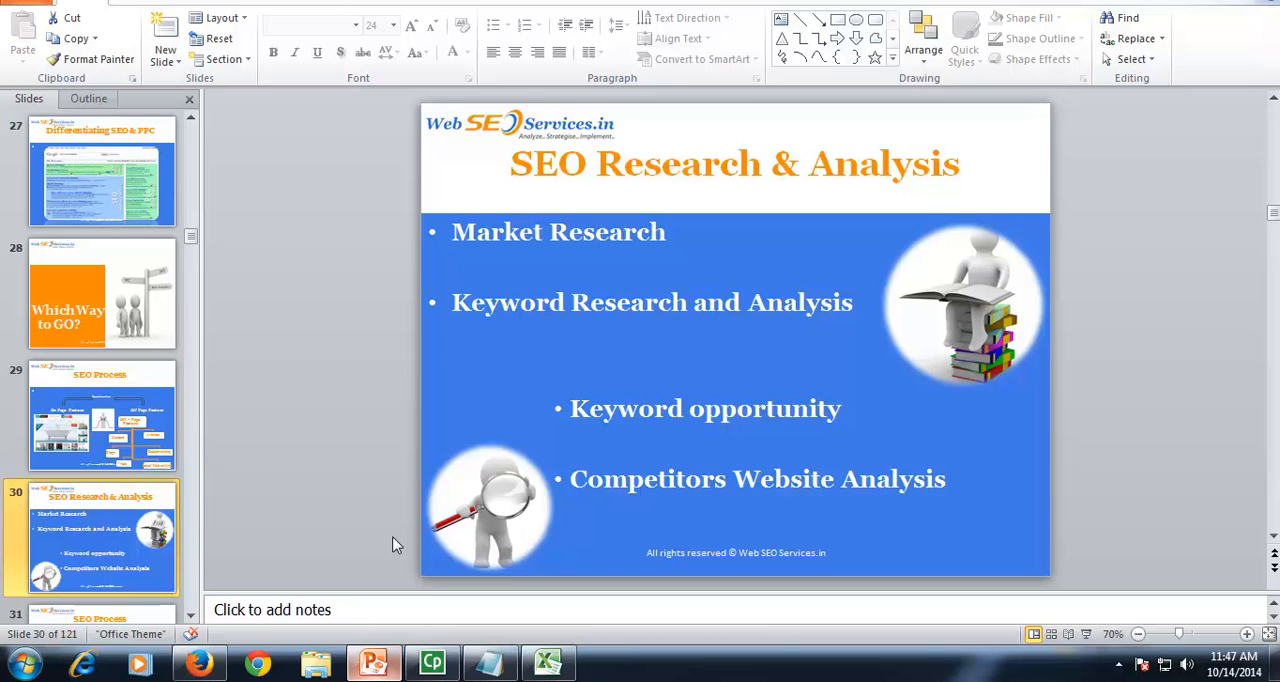